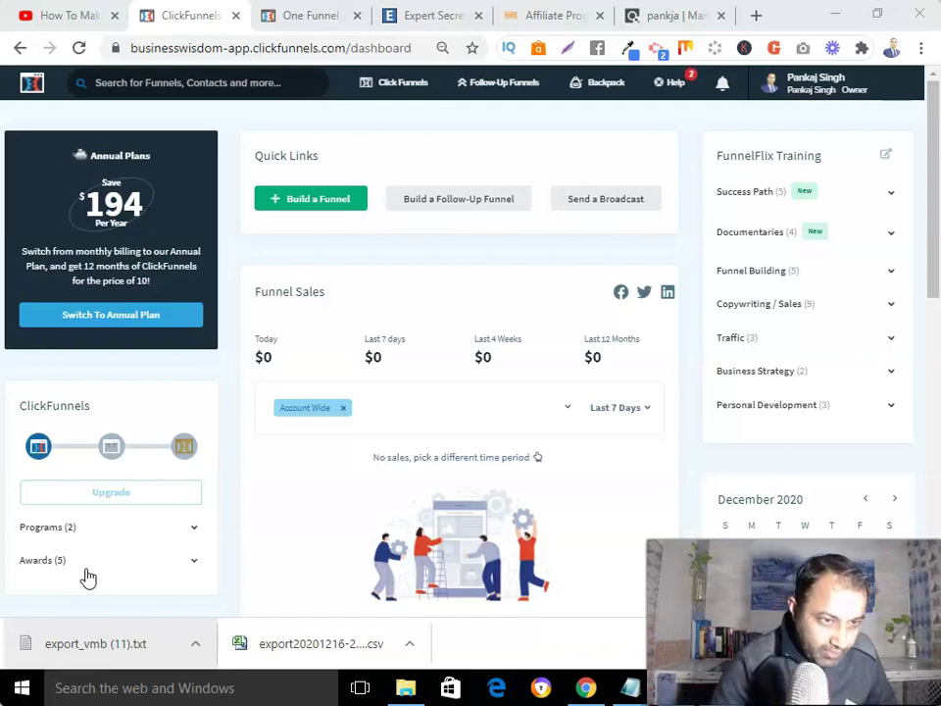
Copy the affiliate link from the One Funnel Away Challenge affiliate center and load it in a new browser tab
left_click(291, 17)
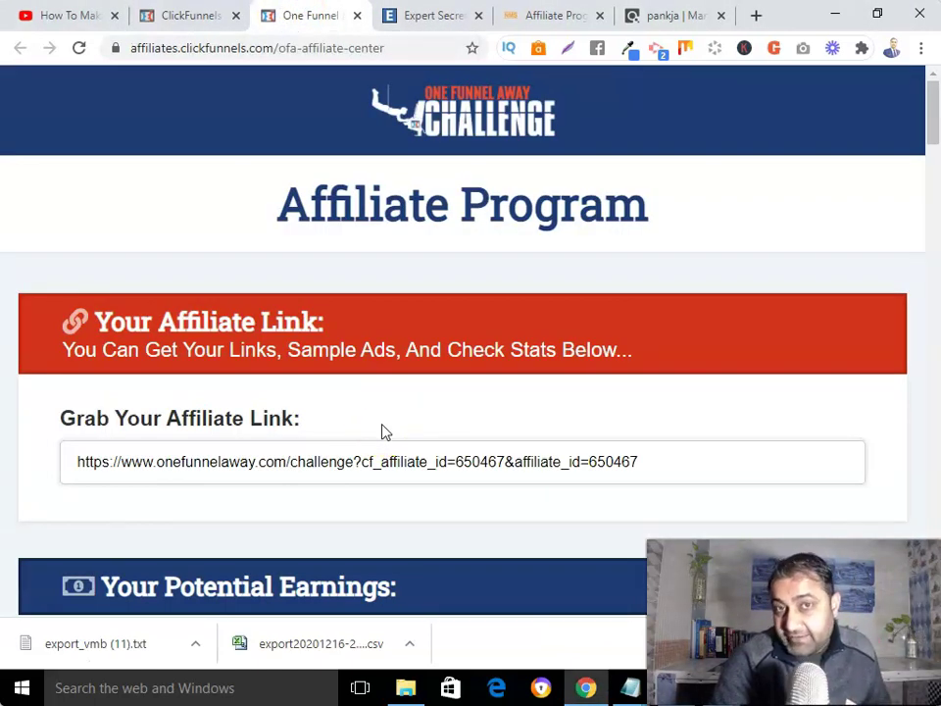
triple_click(380, 457)
right_click(381, 462)
key("ctrl+c")
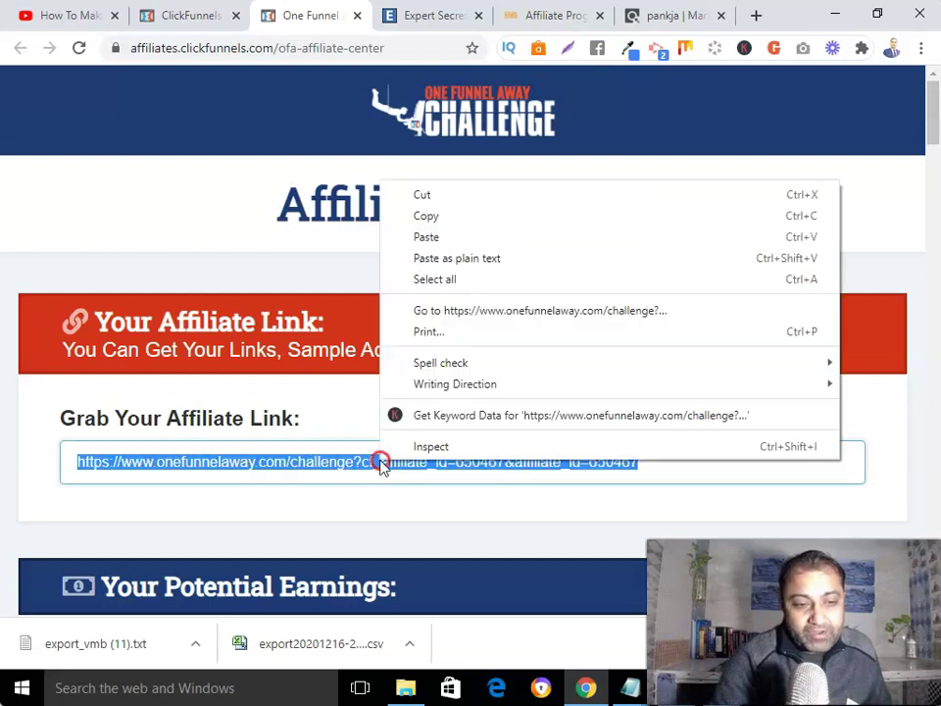
left_click(447, 214)
key("ctrl+t")
key("ctrl+v")
key("Return")
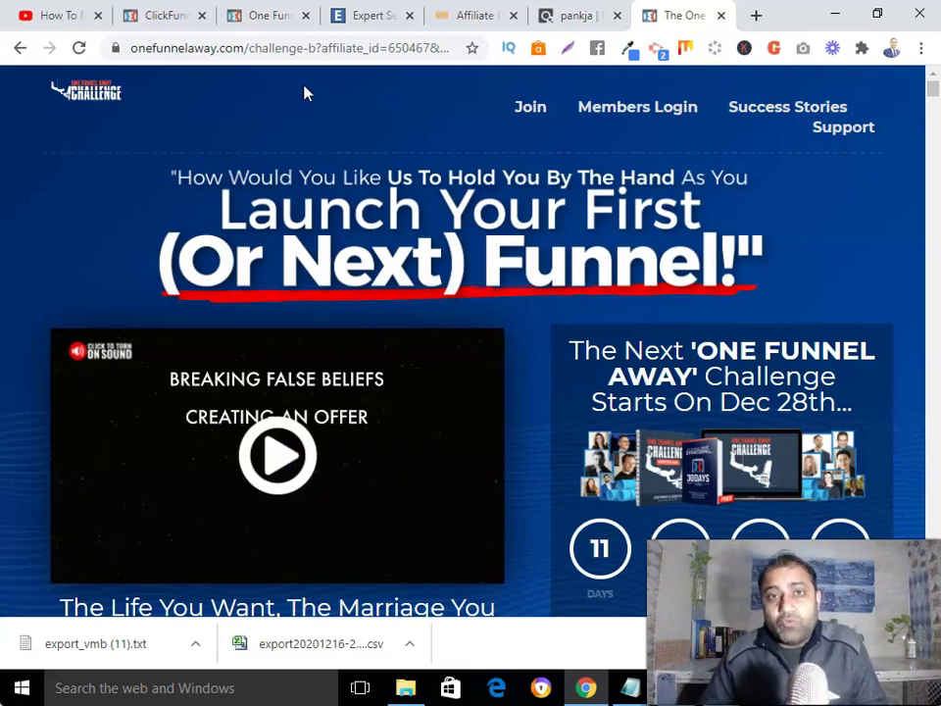
Examine the One Funnel Away Challenge sales page, from the headline and video through the join offer to the checklist of questions
scroll(412, 140, "down", 5)
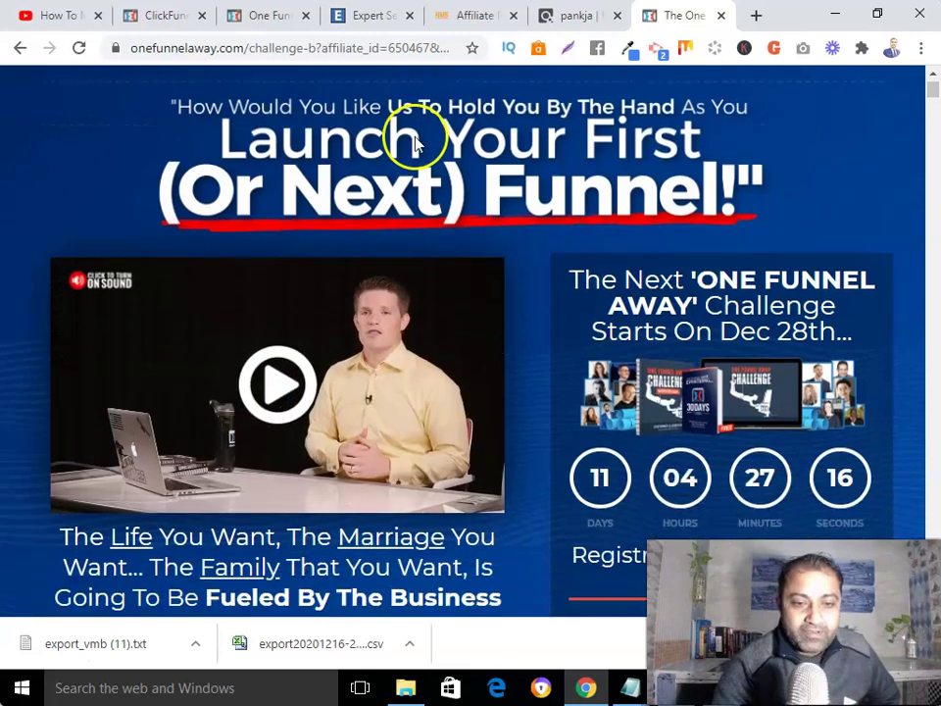
scroll(345, 312, "up", 5)
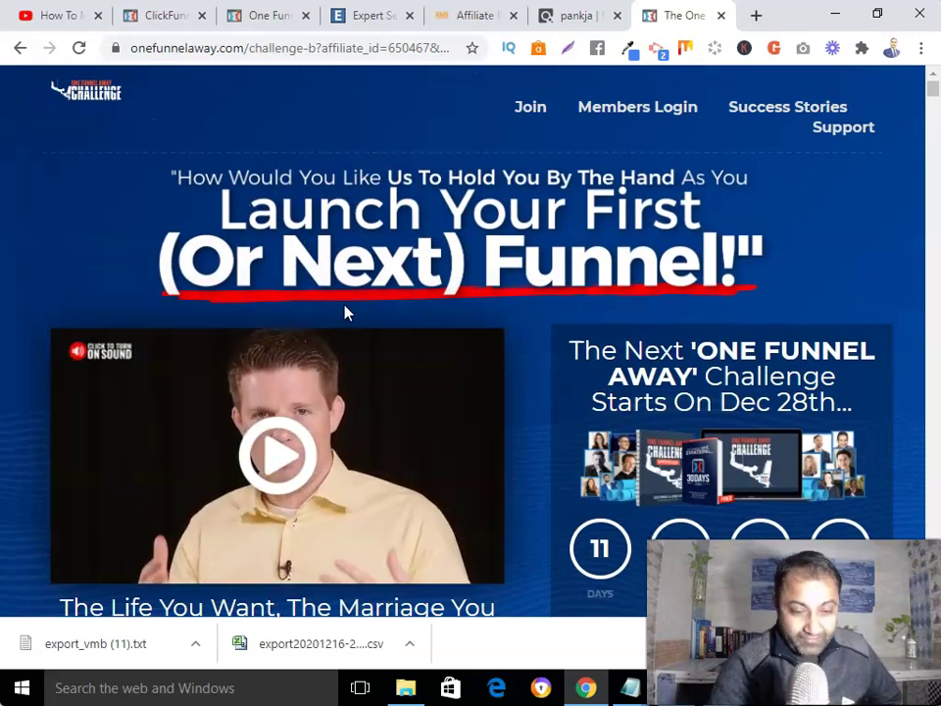
scroll(345, 312, "down", 3)
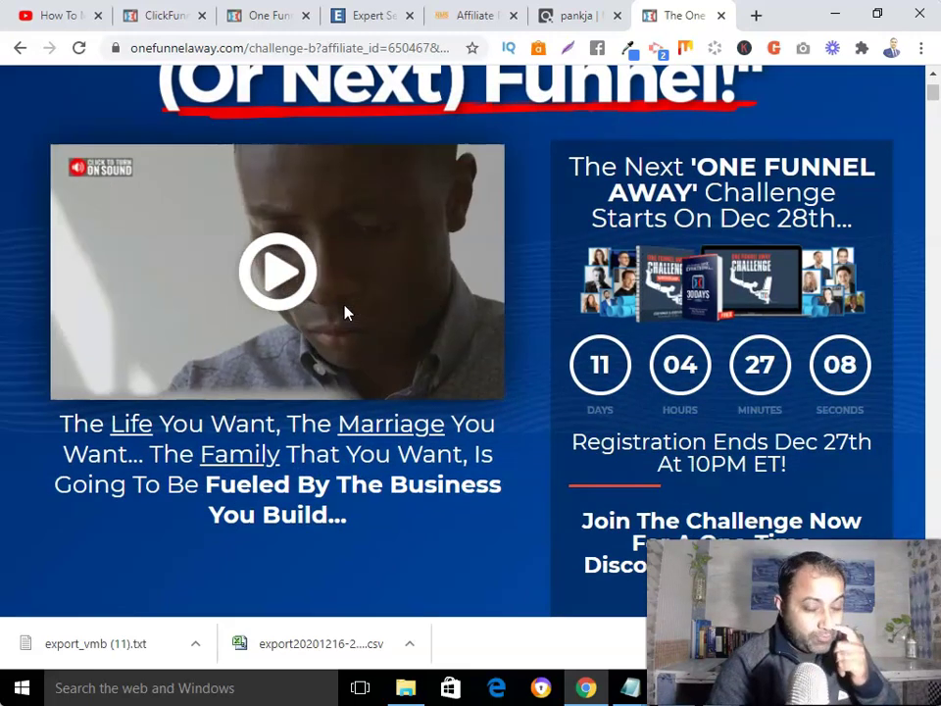
scroll(345, 312, "down", 4)
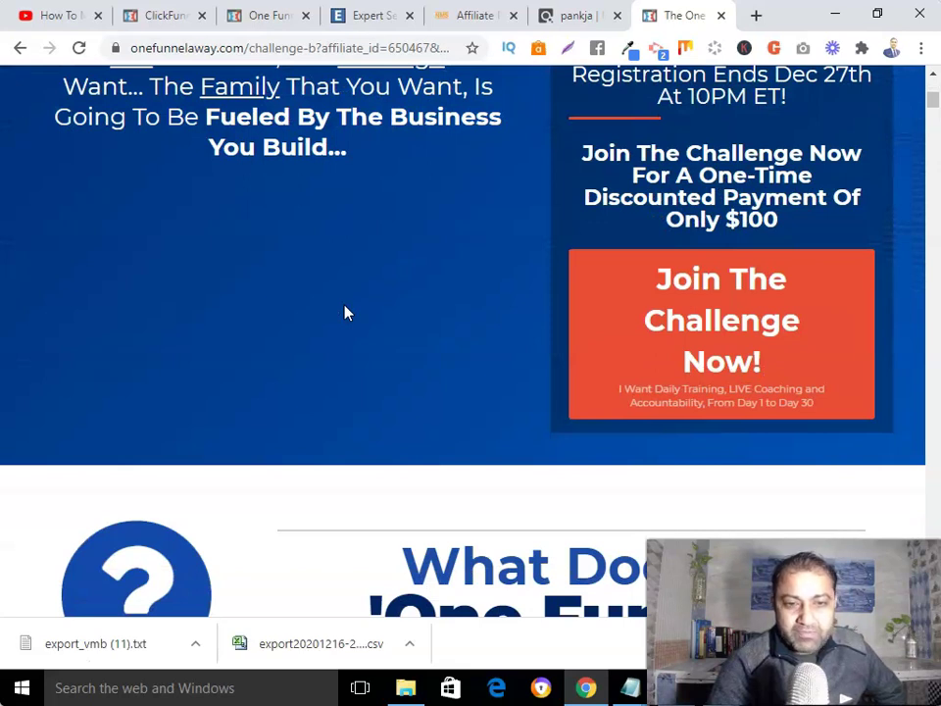
scroll(345, 311, "up", 4)
scroll(345, 312, "up", 2)
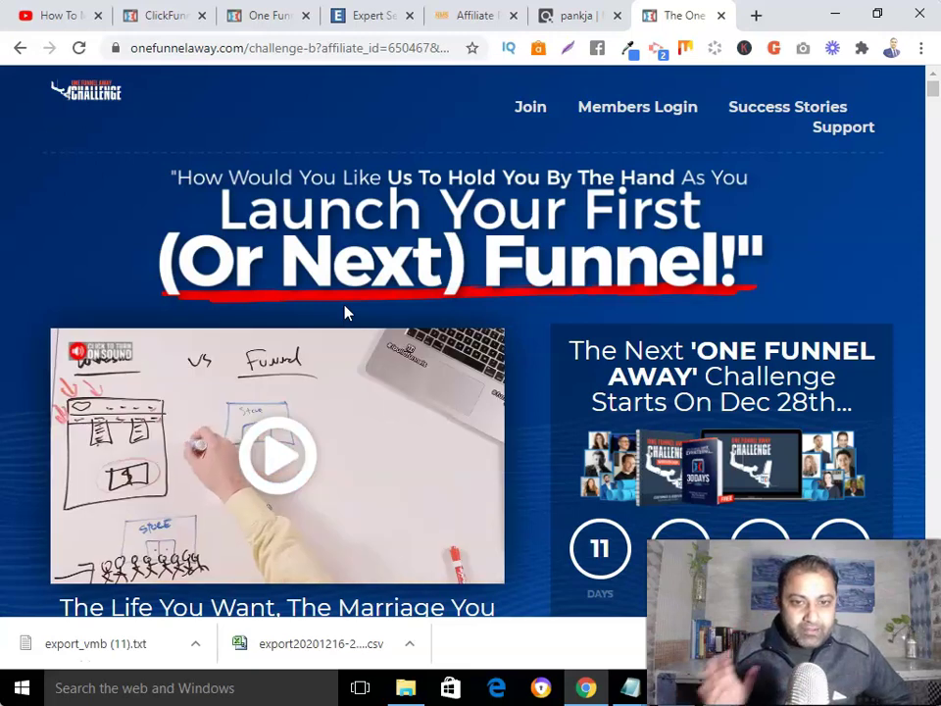
scroll(496, 296, "down", 3)
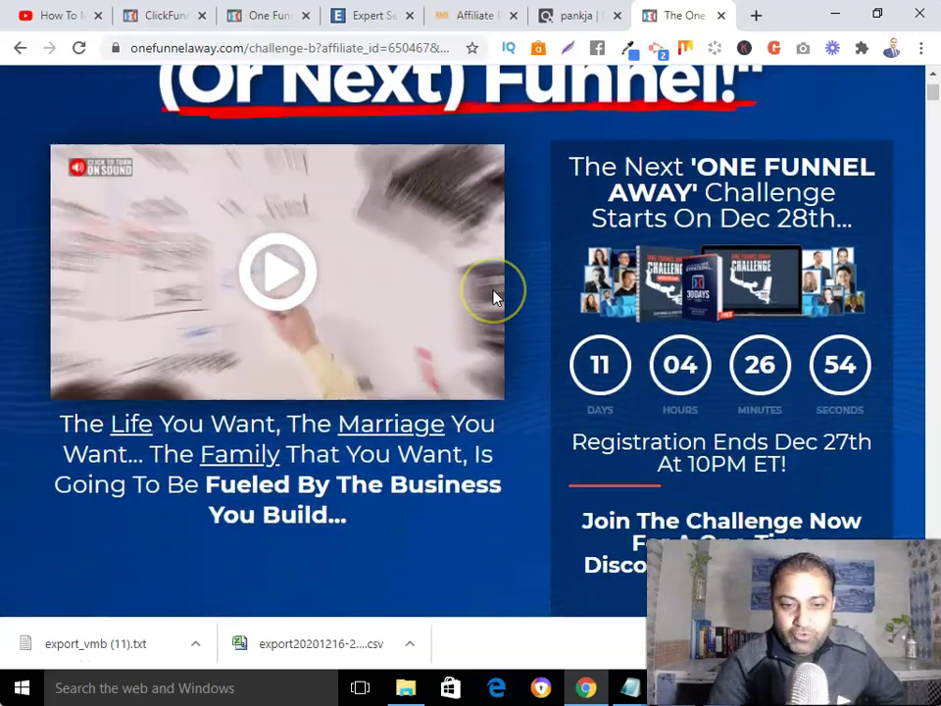
scroll(495, 297, "up", 2)
scroll(496, 296, "up", 2)
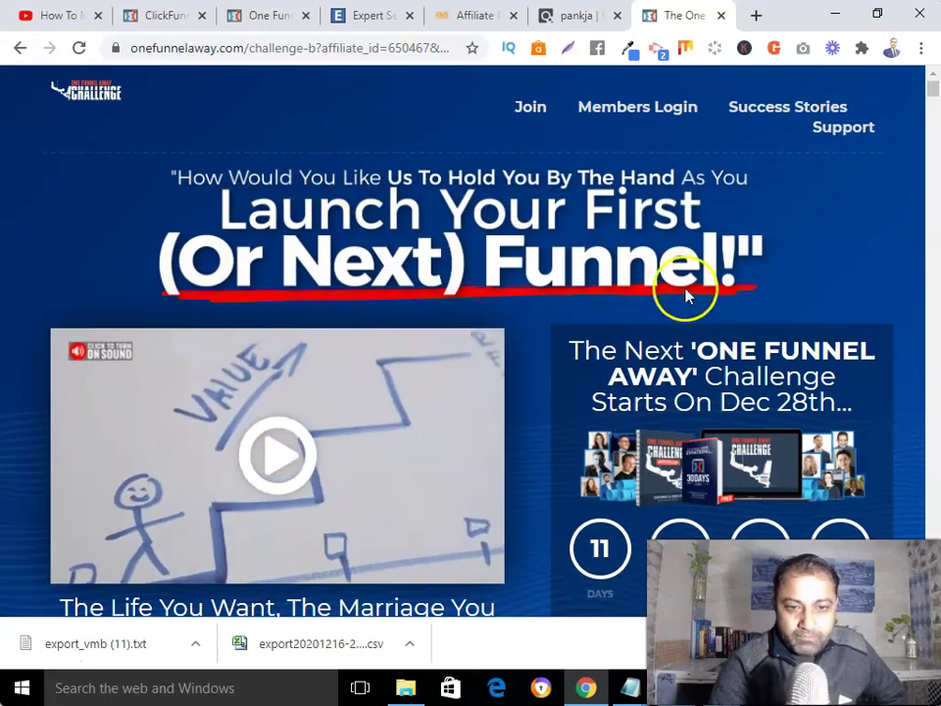
scroll(630, 315, "down", 3)
scroll(281, 374, "down", 8)
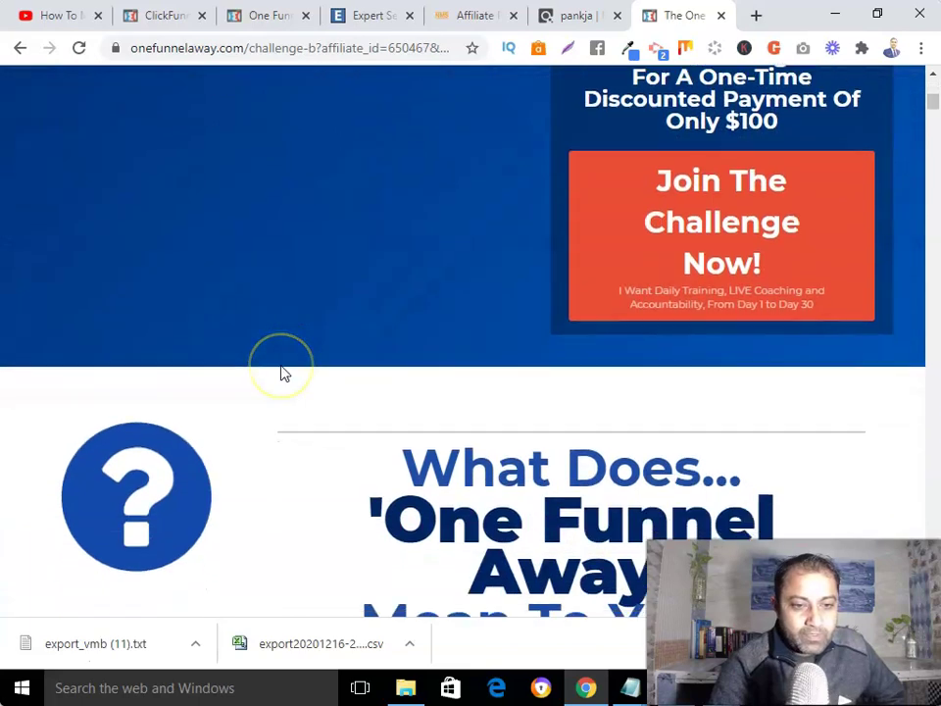
scroll(284, 373, "down", 9)
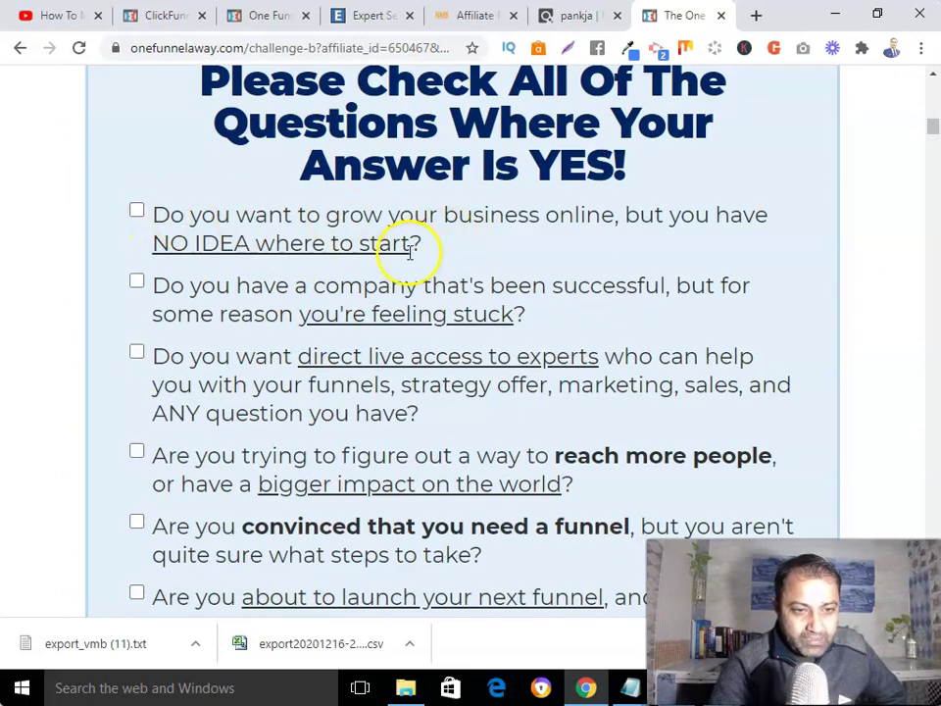
scroll(410, 252, "up", 1)
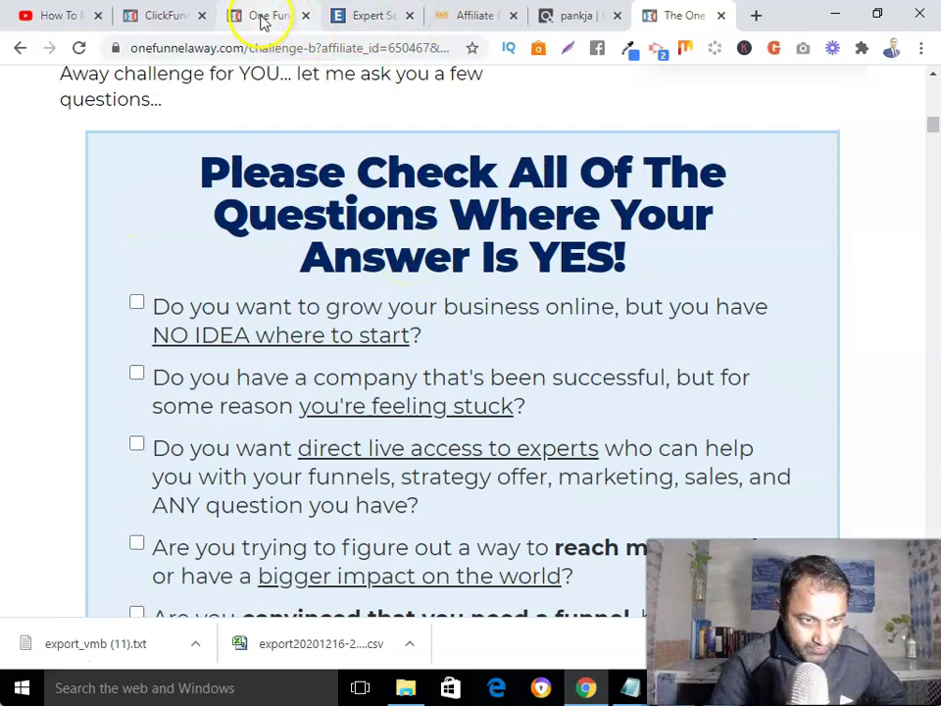
Start a new funnel from the ClickFunnels funnels list using the classic funnel builder, with Collect Emails as its goal
left_click(167, 17)
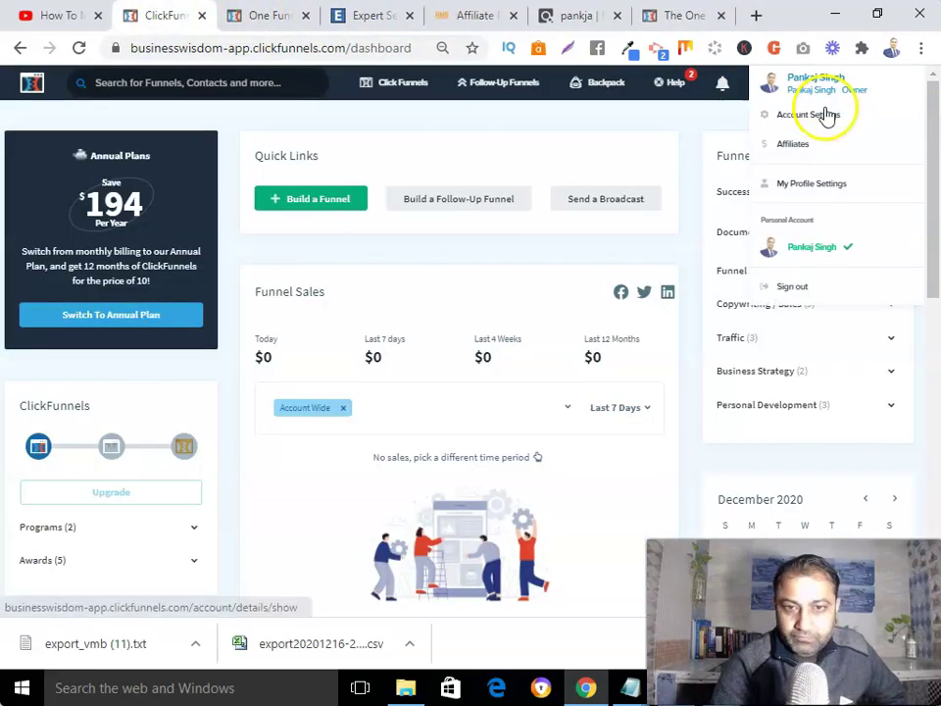
mouse_move(397, 93)
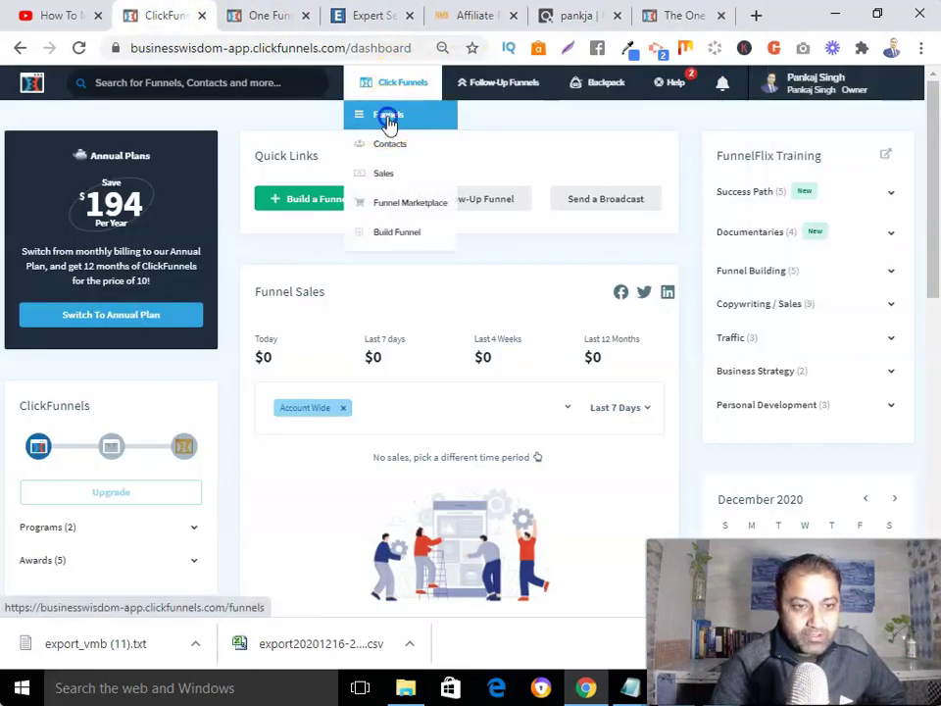
left_click(388, 120)
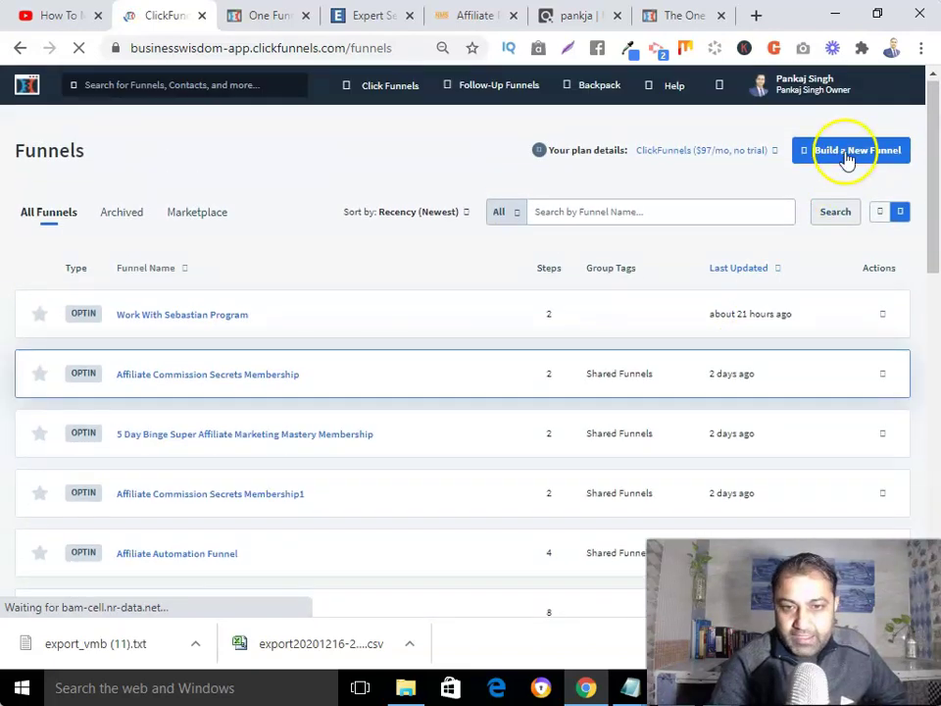
left_click(845, 155)
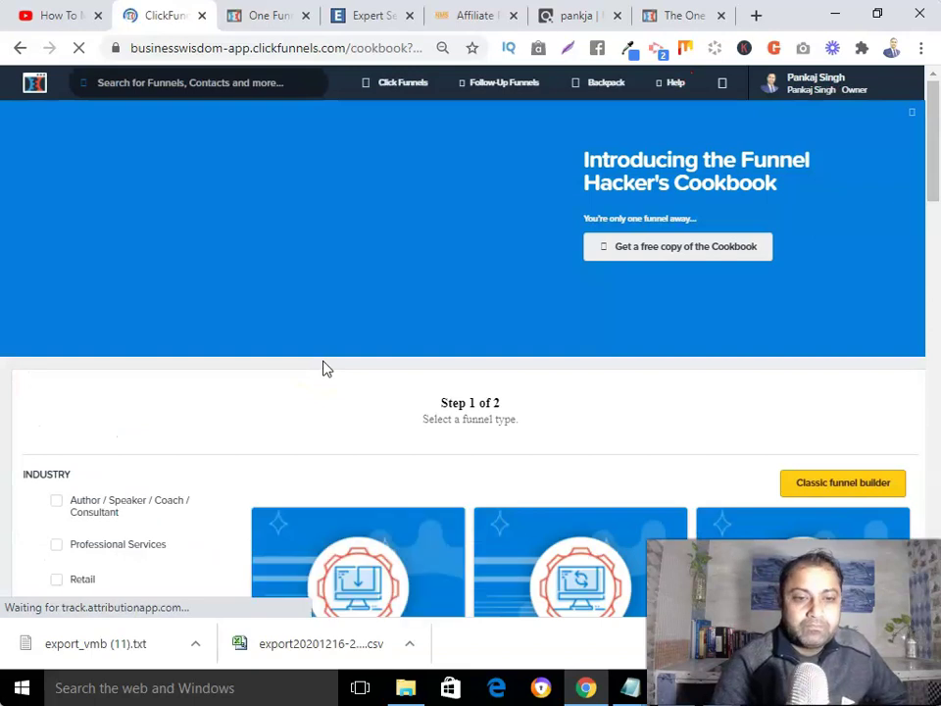
scroll(326, 368, "down", 3)
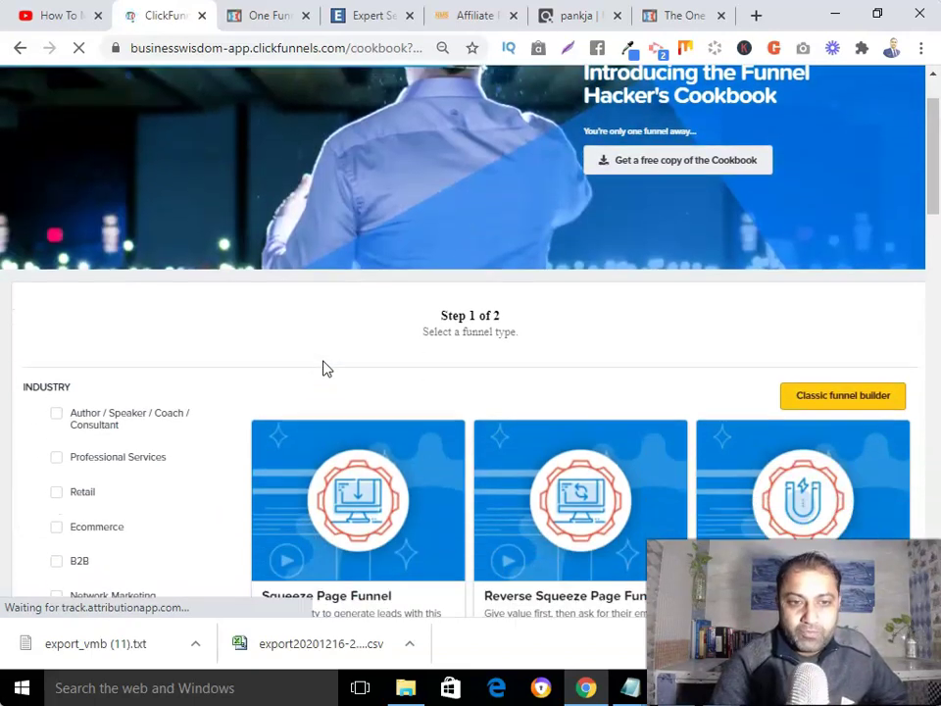
scroll(327, 367, "down", 3)
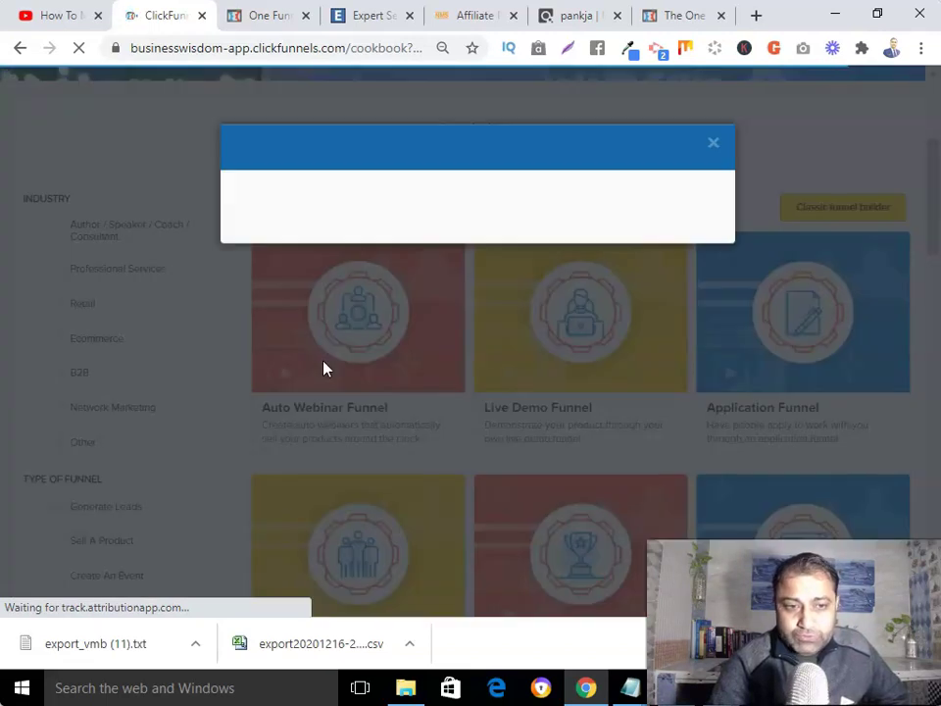
left_click(246, 329)
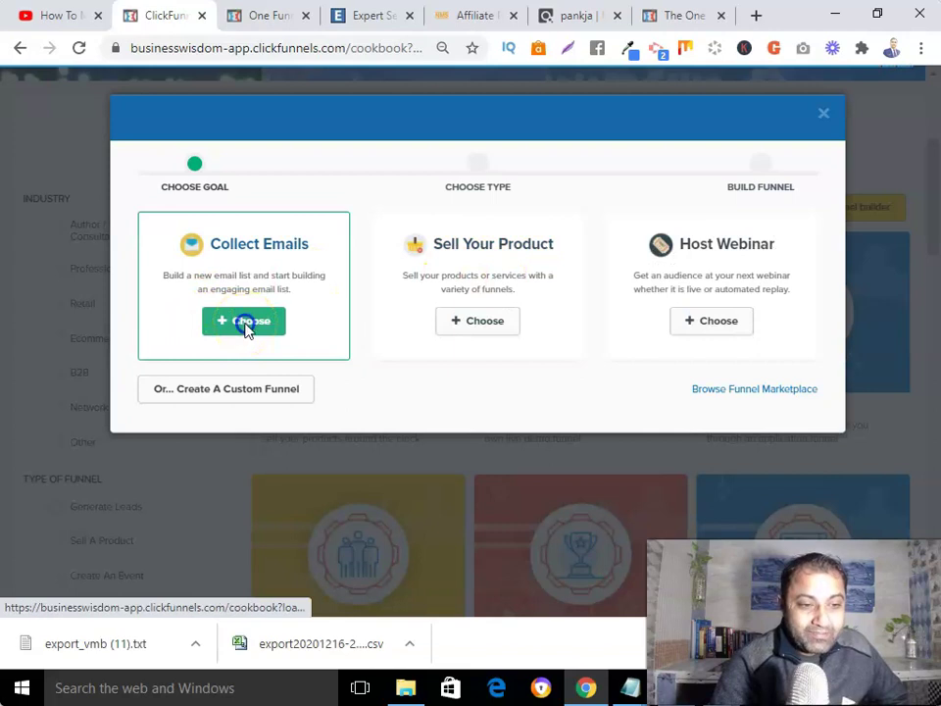
Name the email optin funnel "OFA funnel" and build it without a group tag
left_click(253, 244)
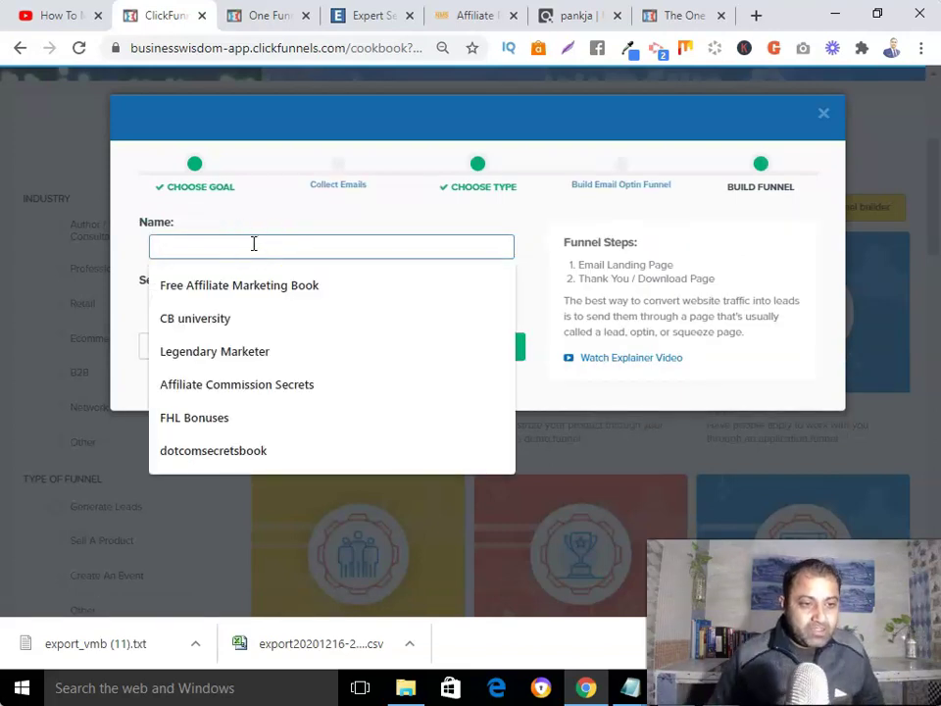
type("OF")
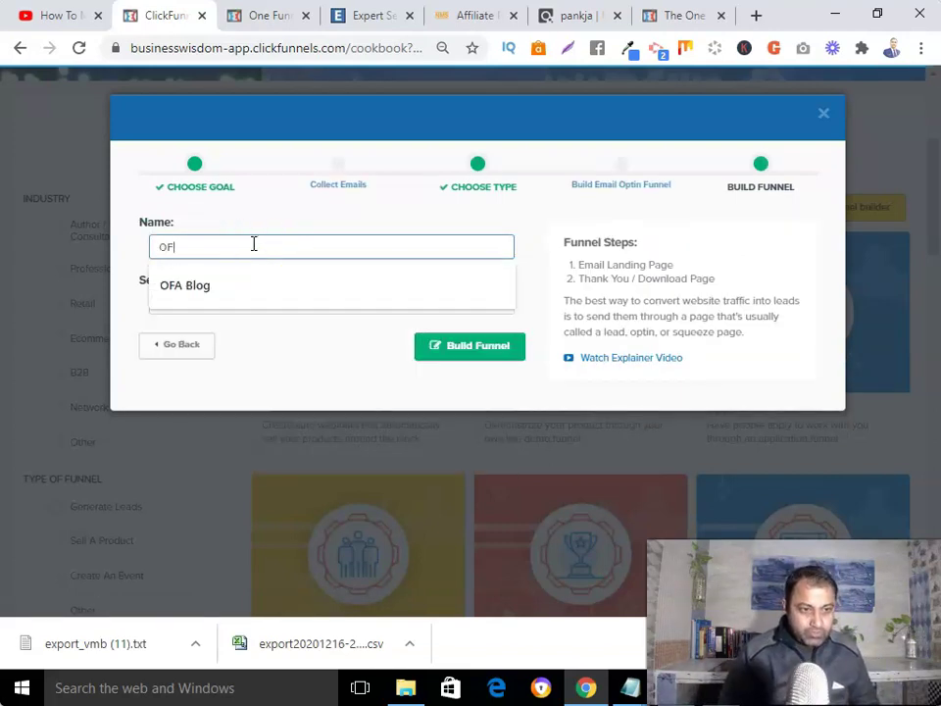
type("A funnel")
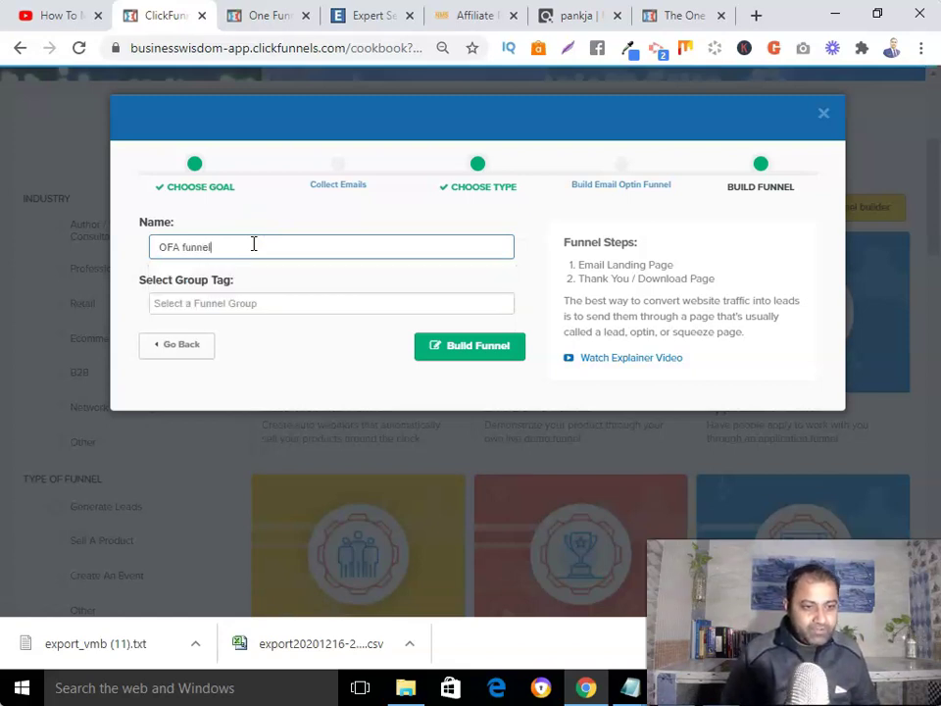
left_click(461, 347)
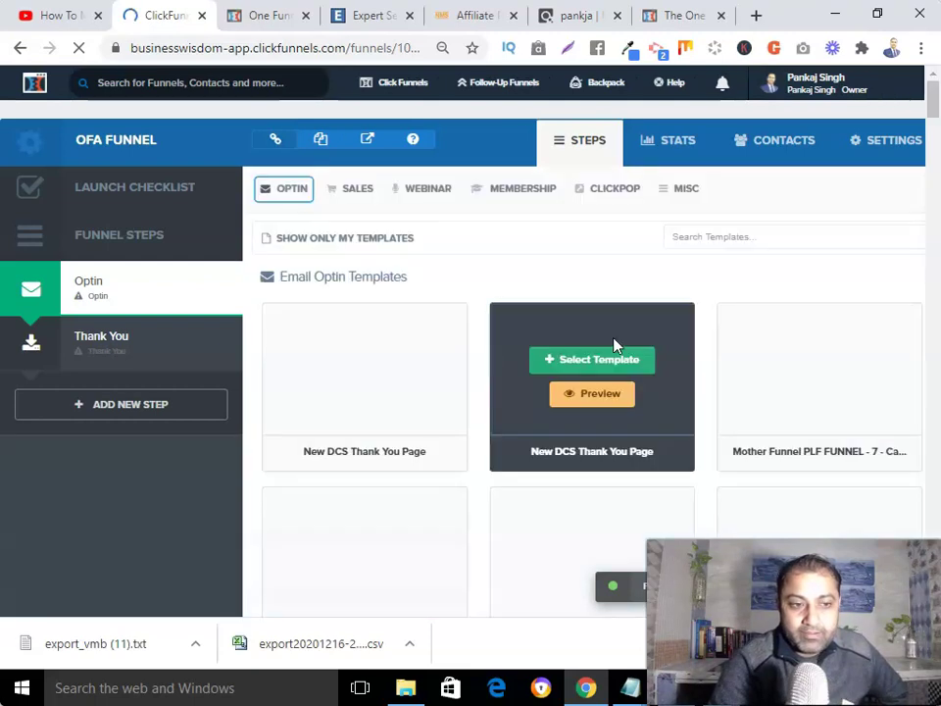
Browse the email optin templates for the Optin step to find a suitable landing page design
scroll(414, 357, "down", 2)
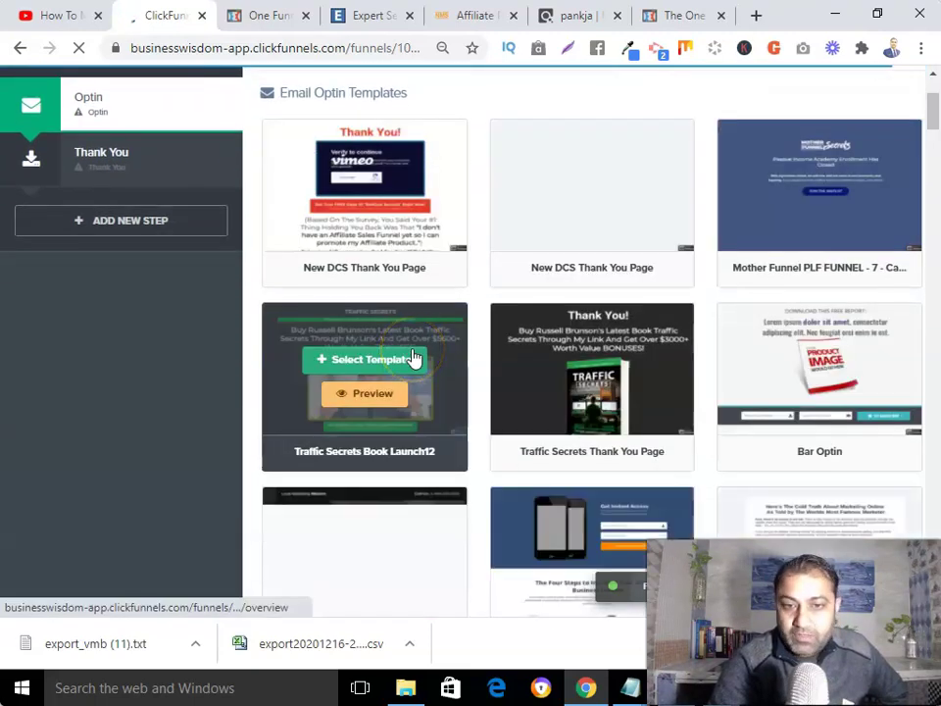
scroll(413, 357, "down", 2)
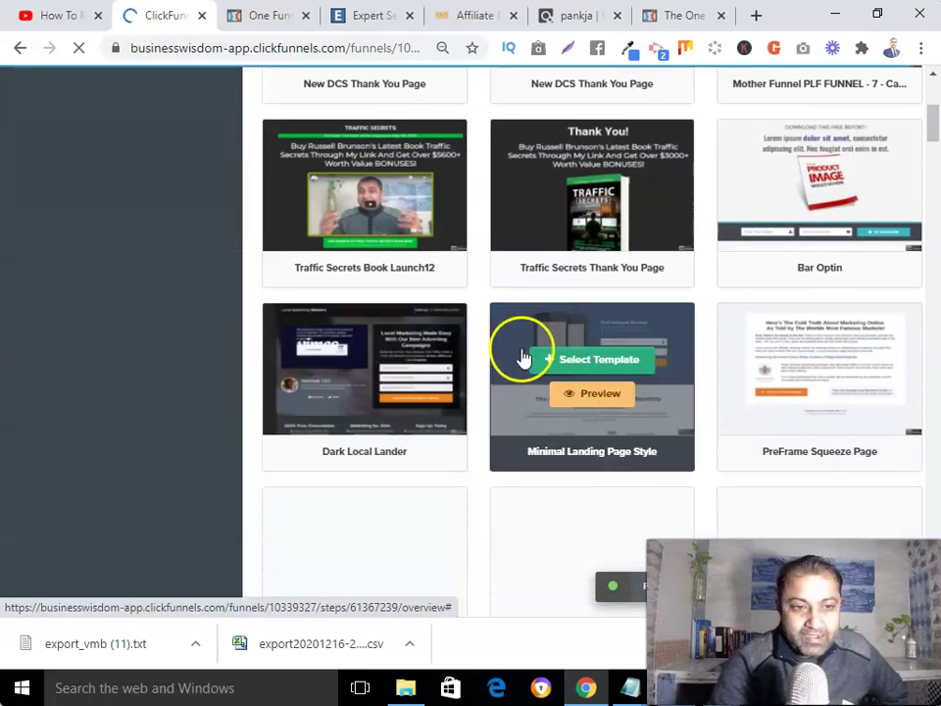
scroll(441, 349, "down", 2)
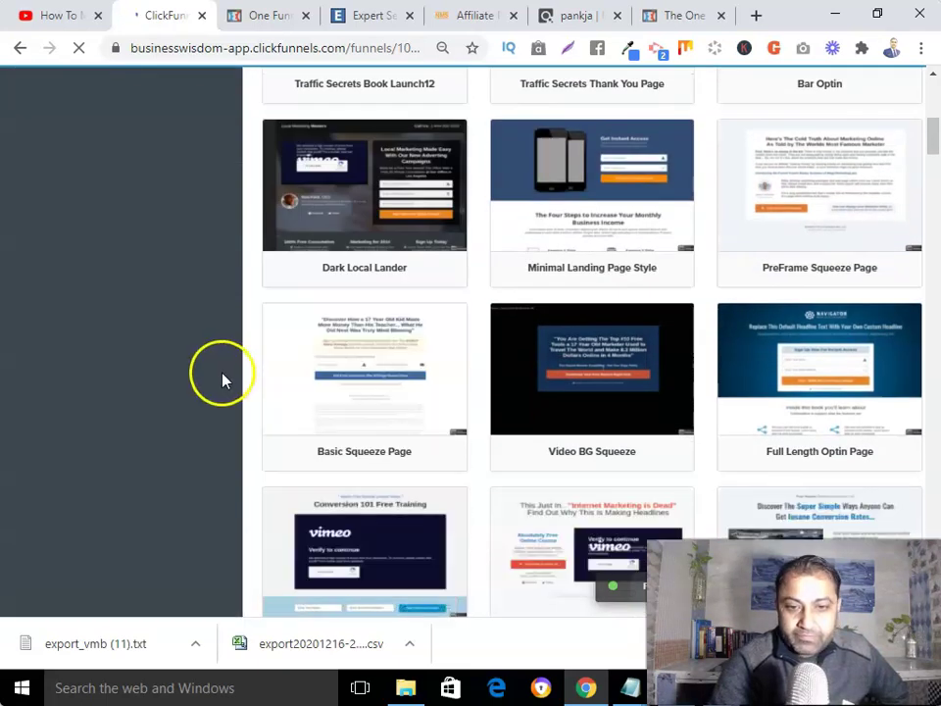
scroll(241, 378, "down", 3)
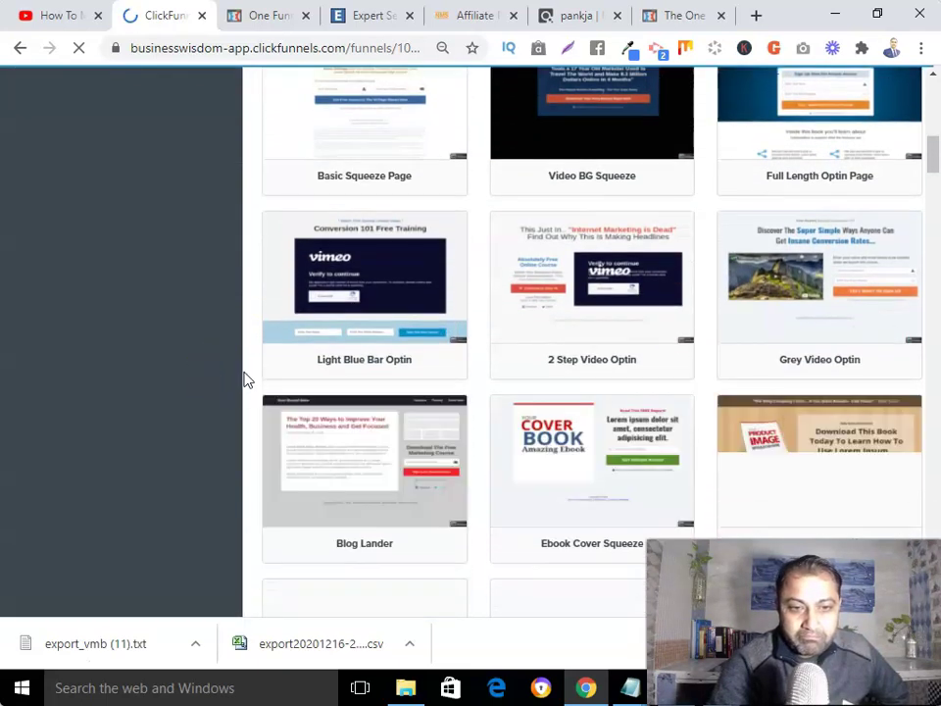
scroll(247, 380, "down", 2)
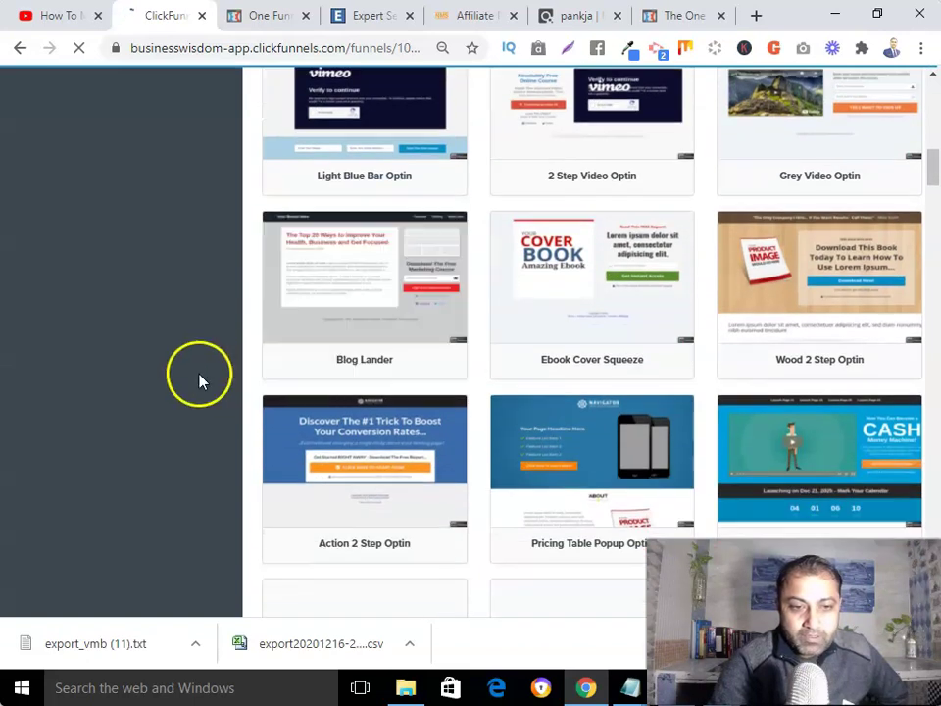
scroll(241, 380, "down", 3)
mouse_move(895, 378)
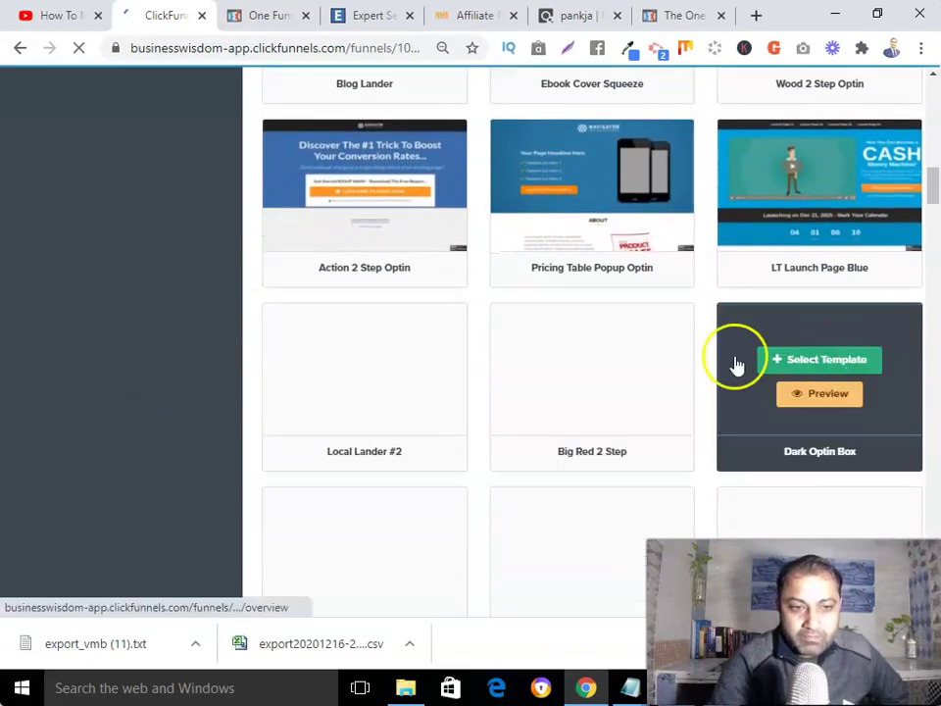
scroll(737, 365, "up", 1)
scroll(737, 364, "up", 1)
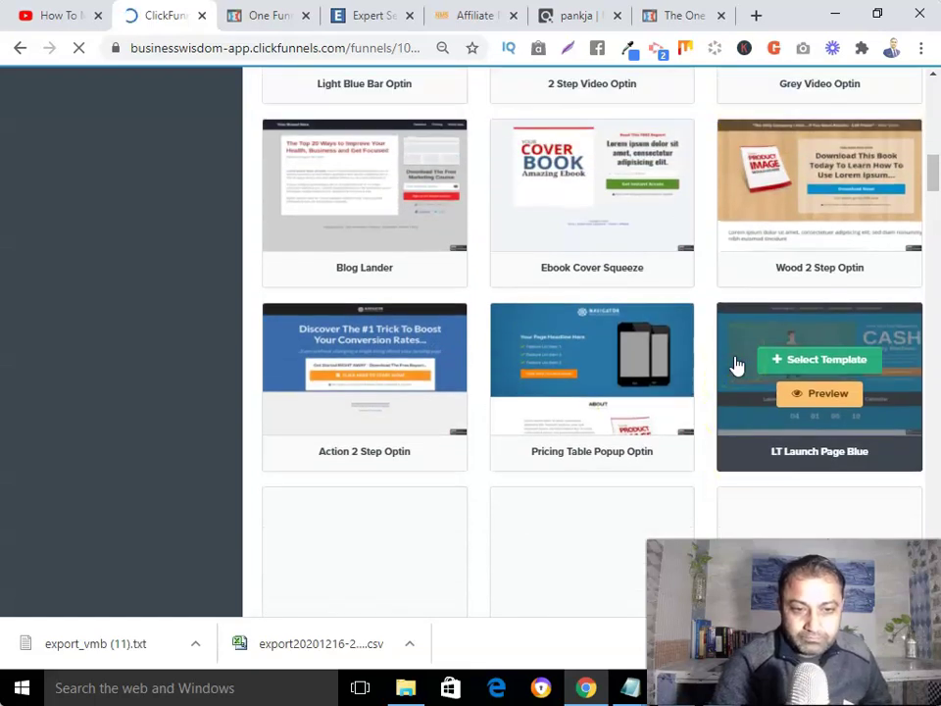
scroll(530, 361, "down", 5)
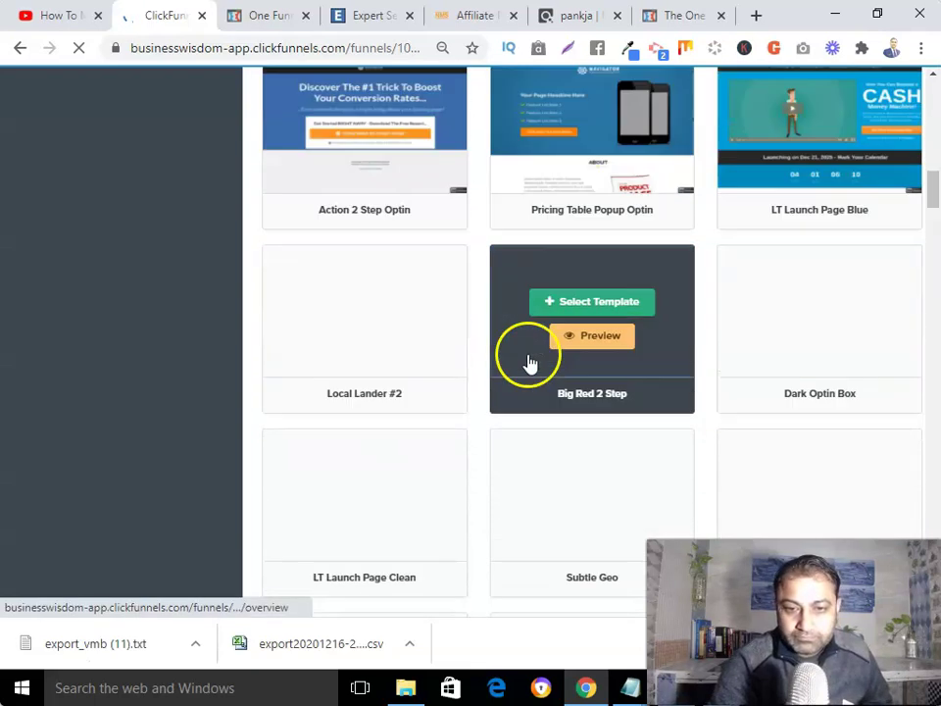
scroll(529, 361, "down", 6)
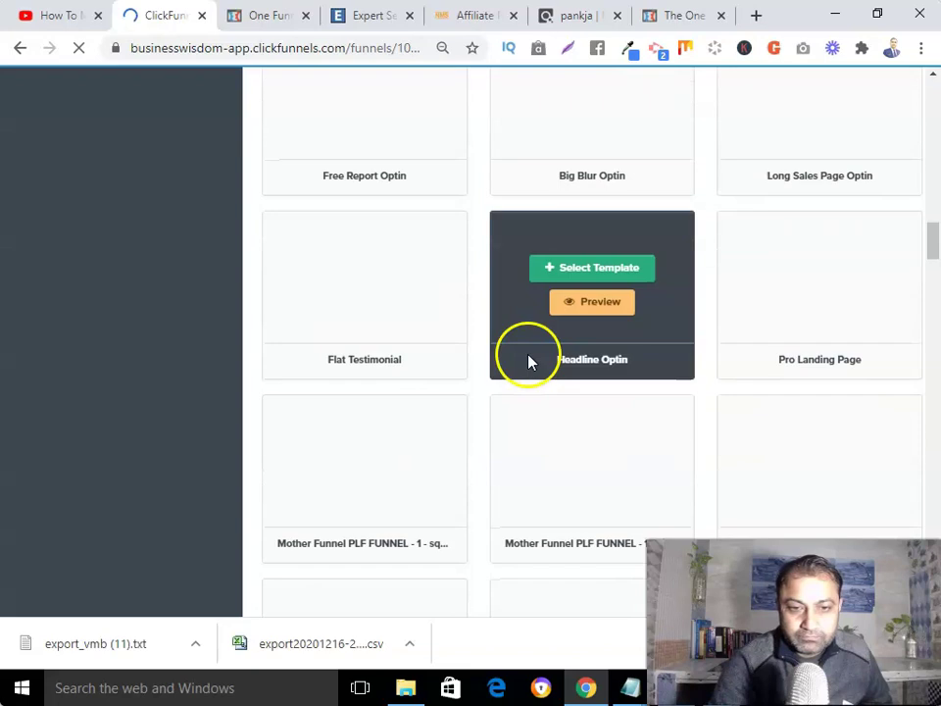
scroll(530, 361, "up", 8)
scroll(529, 360, "up", 3)
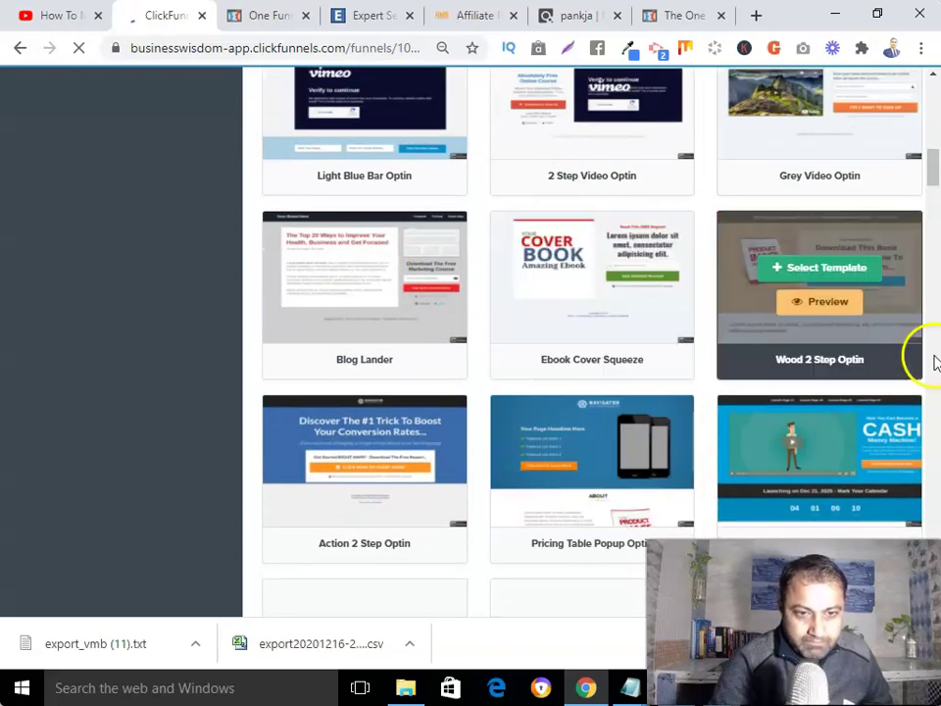
scroll(231, 357, "down", 4)
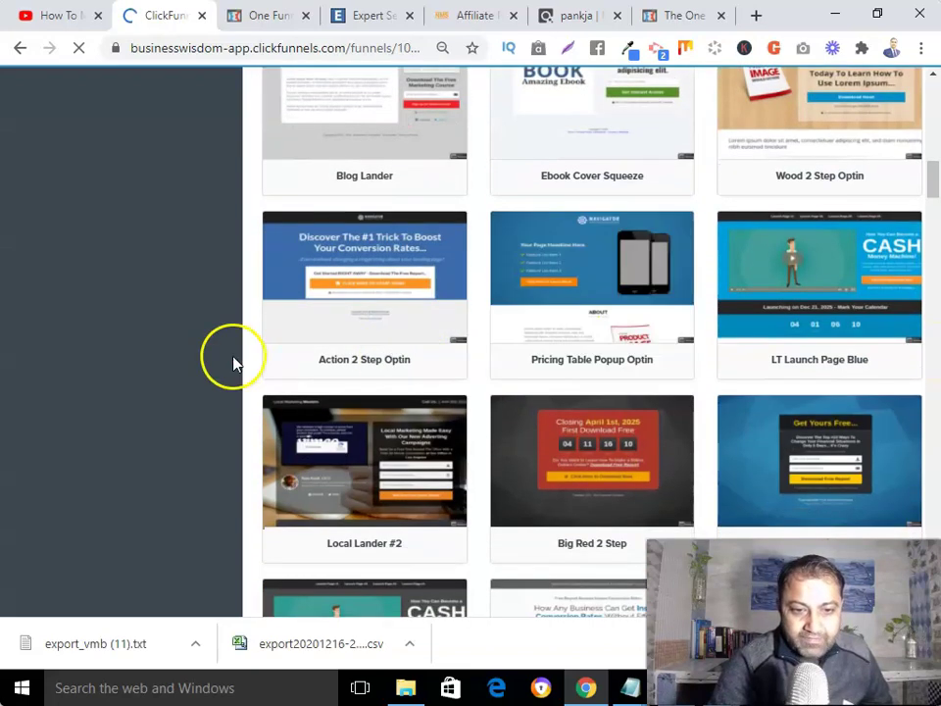
Preview the Dark Optin Box template and select it for the funnel's Optin step
mouse_move(889, 254)
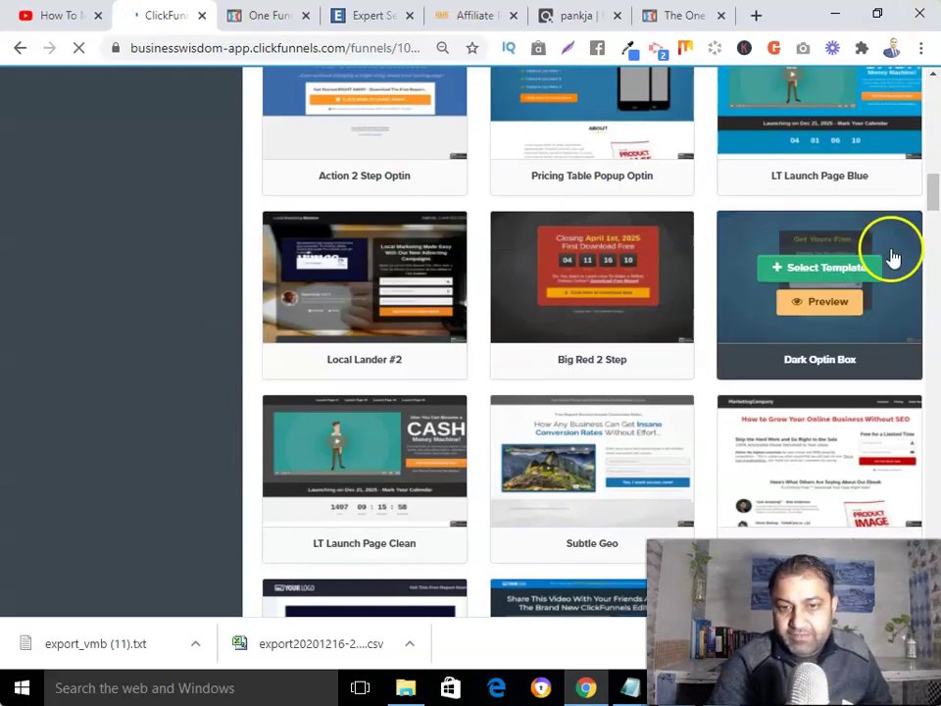
left_click(812, 301)
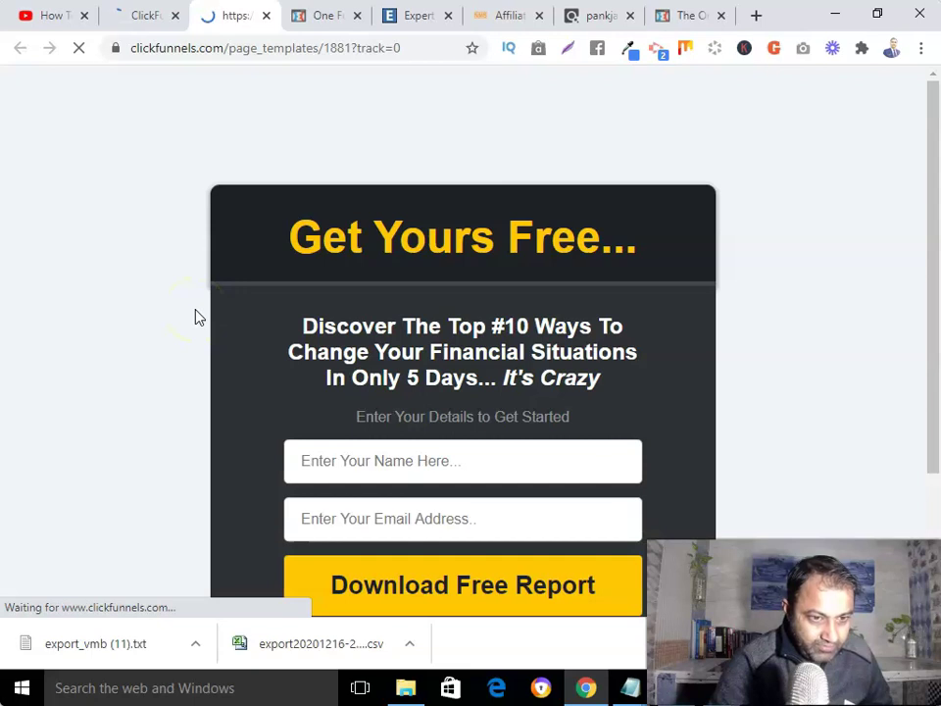
scroll(199, 317, "down", 3)
scroll(201, 317, "up", 2)
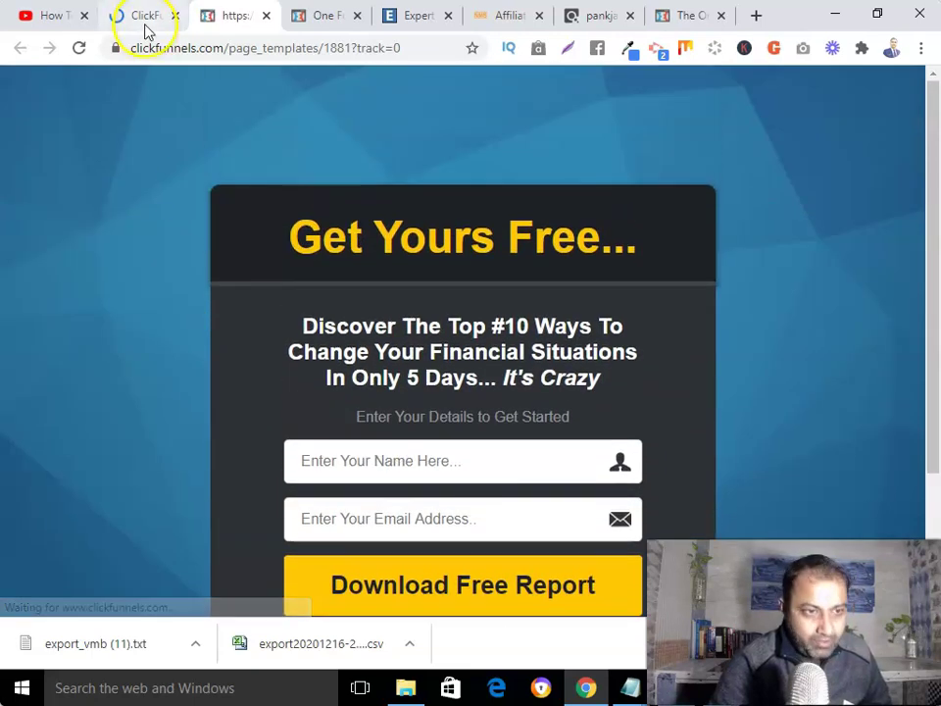
left_click(144, 18)
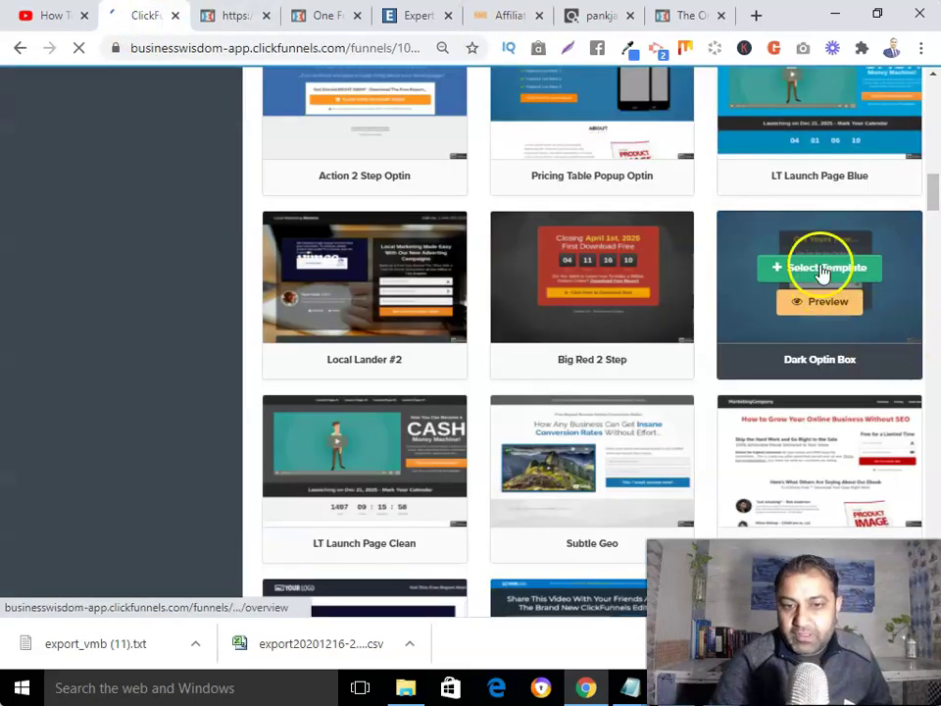
left_click(821, 270)
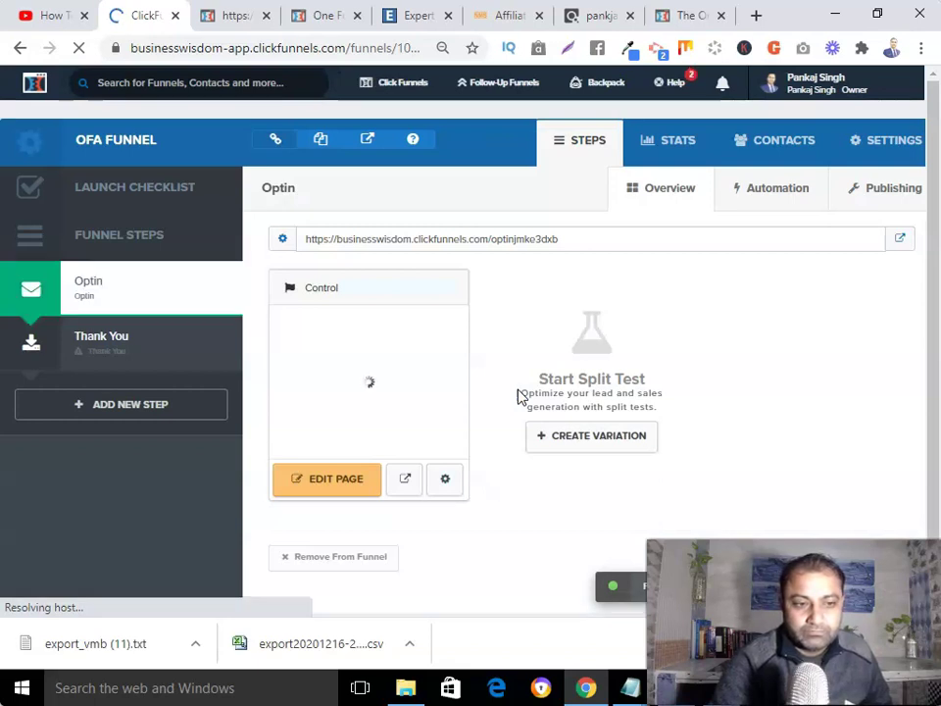
Compare the headline and video section of the One Funnel Away Challenge sales page with the optin template preview
left_click(691, 16)
scroll(454, 454, "up", 15)
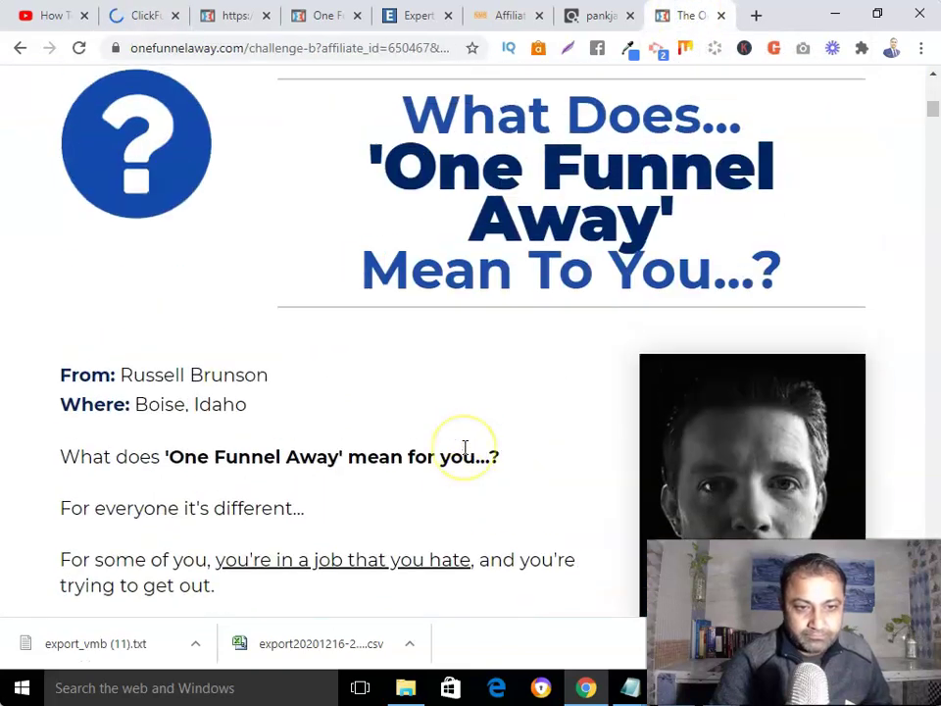
scroll(466, 453, "down", 3)
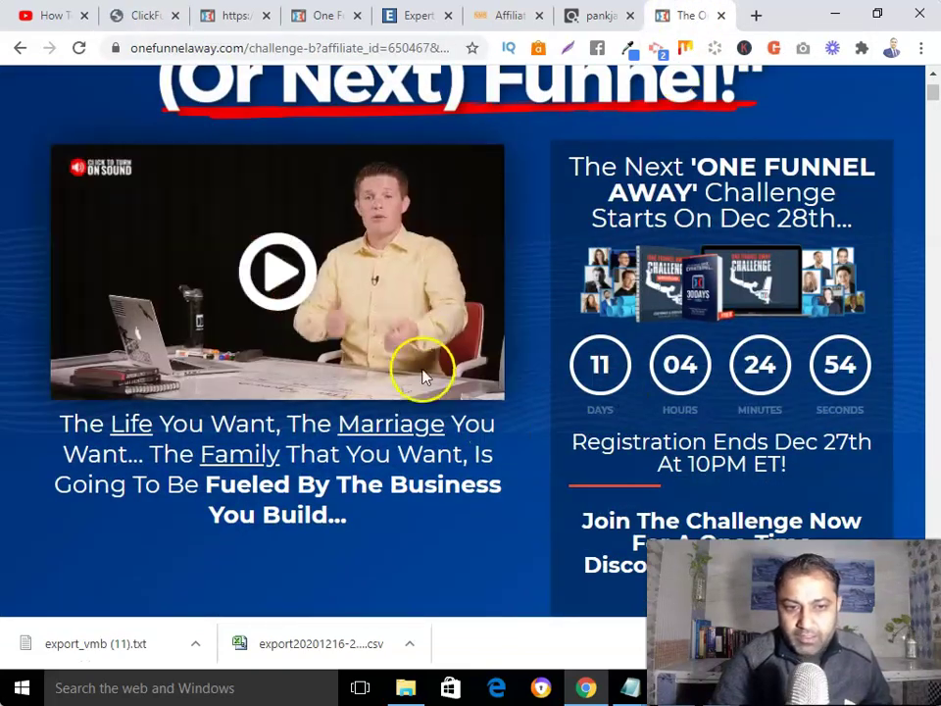
scroll(423, 379, "up", 3)
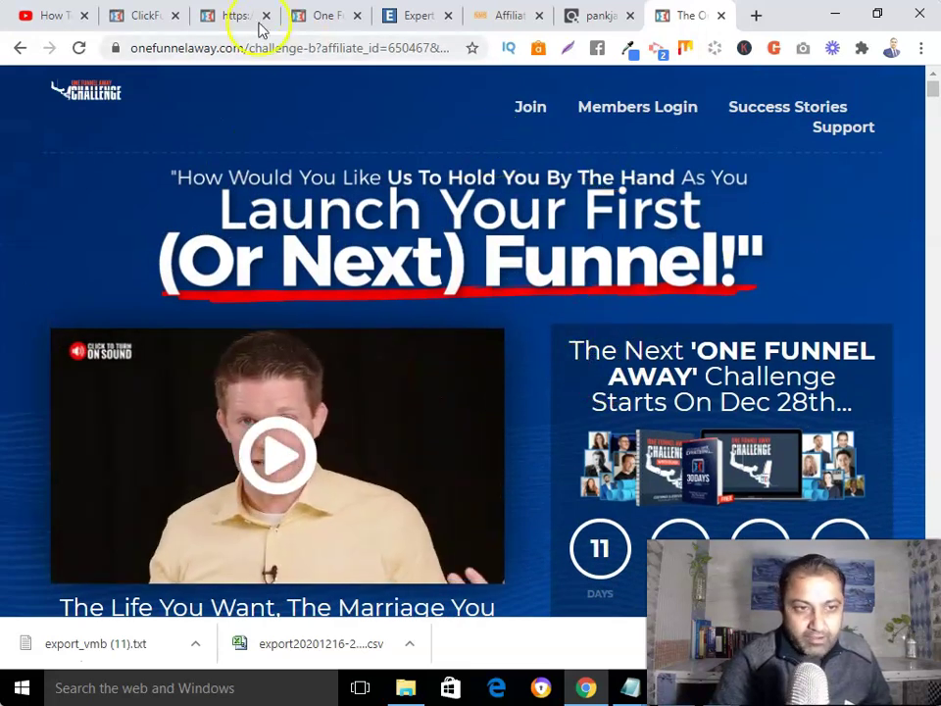
left_click(230, 15)
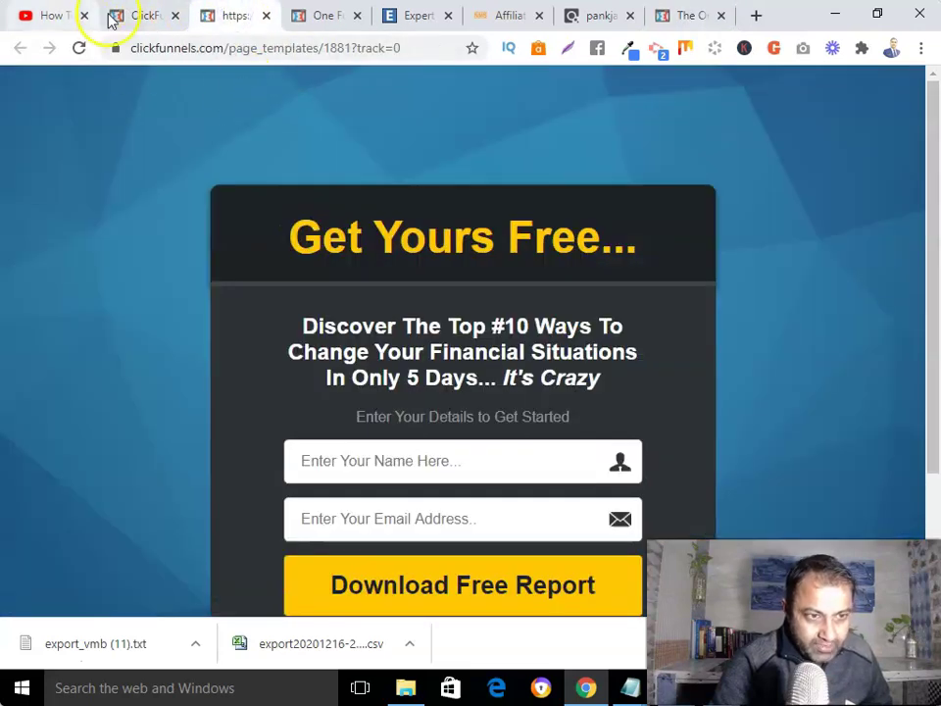
Close the template preview and open the OFA funnel's Optin page in the page editor
left_click(266, 16)
left_click(145, 16)
scroll(461, 392, "down", 1)
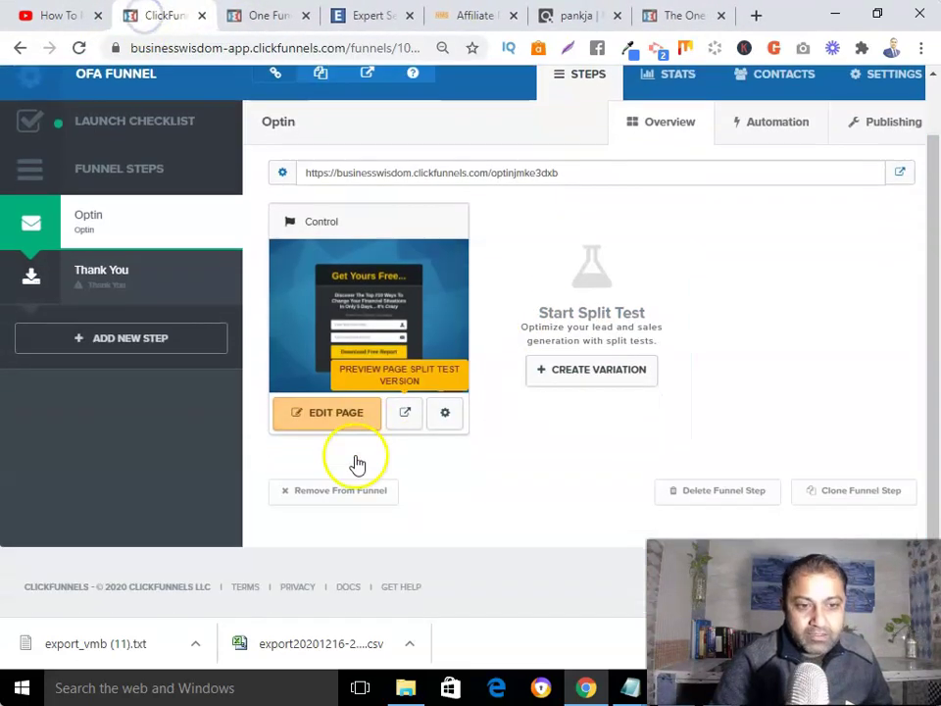
left_click(342, 410)
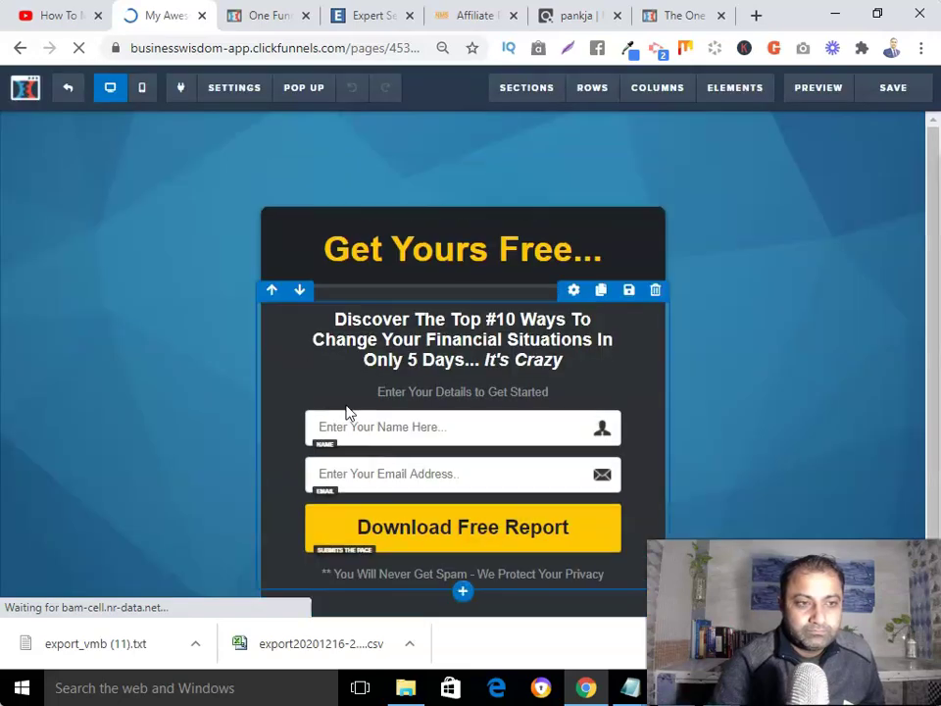
Replace the optin page's "Get Yours Free..." headline with "One Funnel Away Challenge!"
scroll(841, 342, "down", 1)
left_click(616, 179)
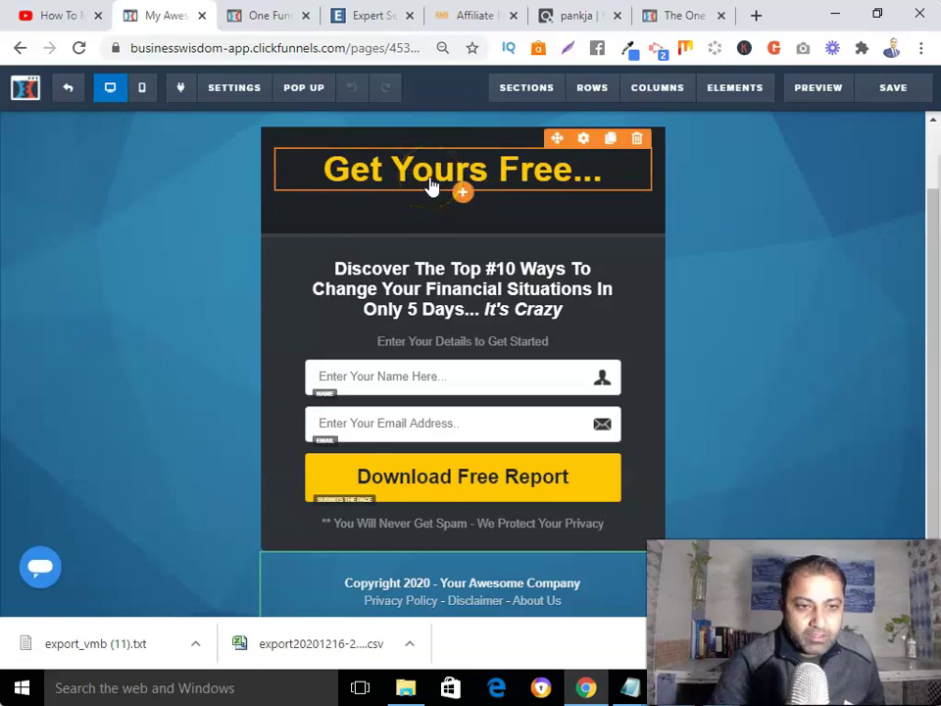
double_click(430, 186)
left_click(658, 16)
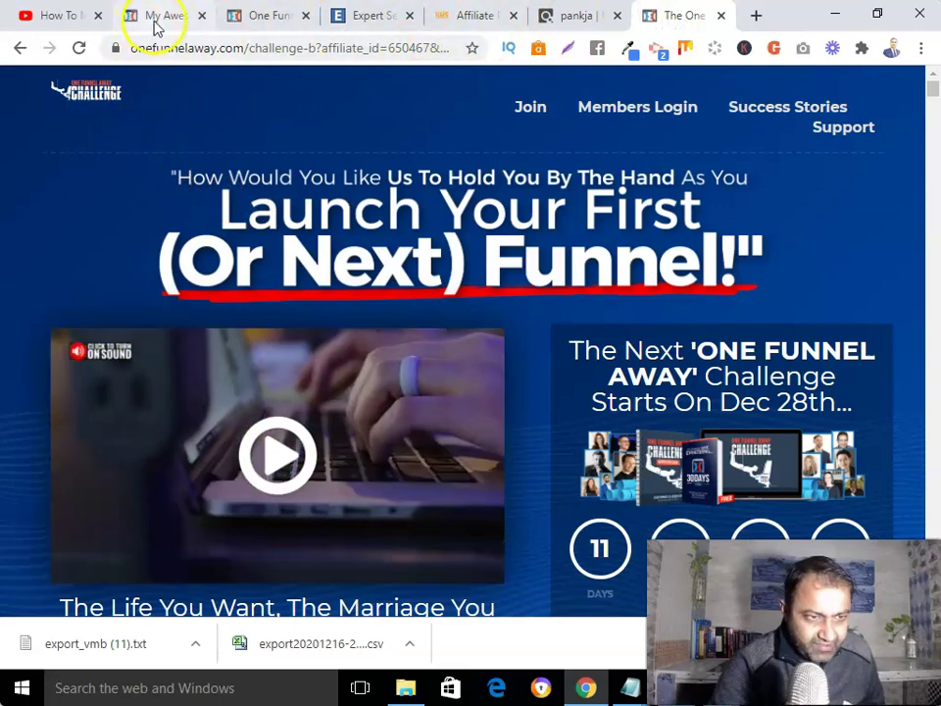
left_click(267, 17)
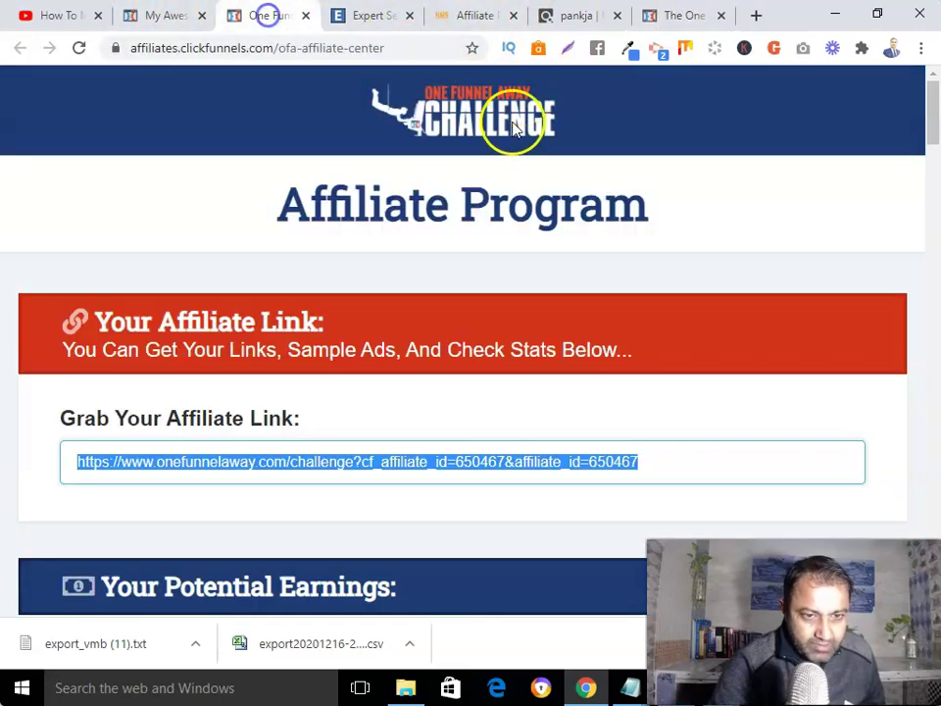
left_click(161, 17)
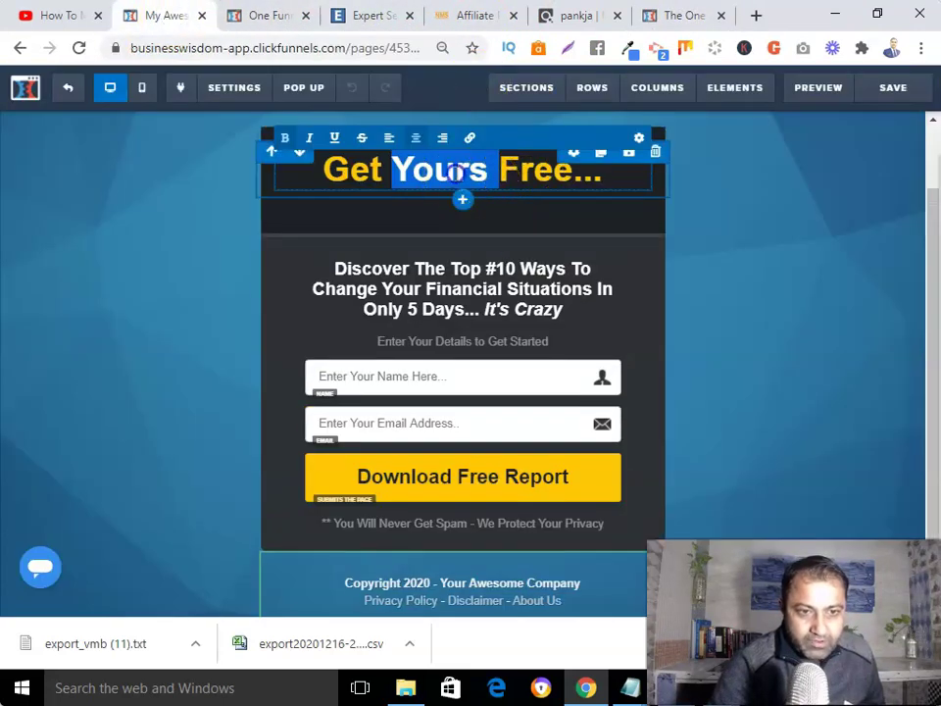
triple_click(454, 172)
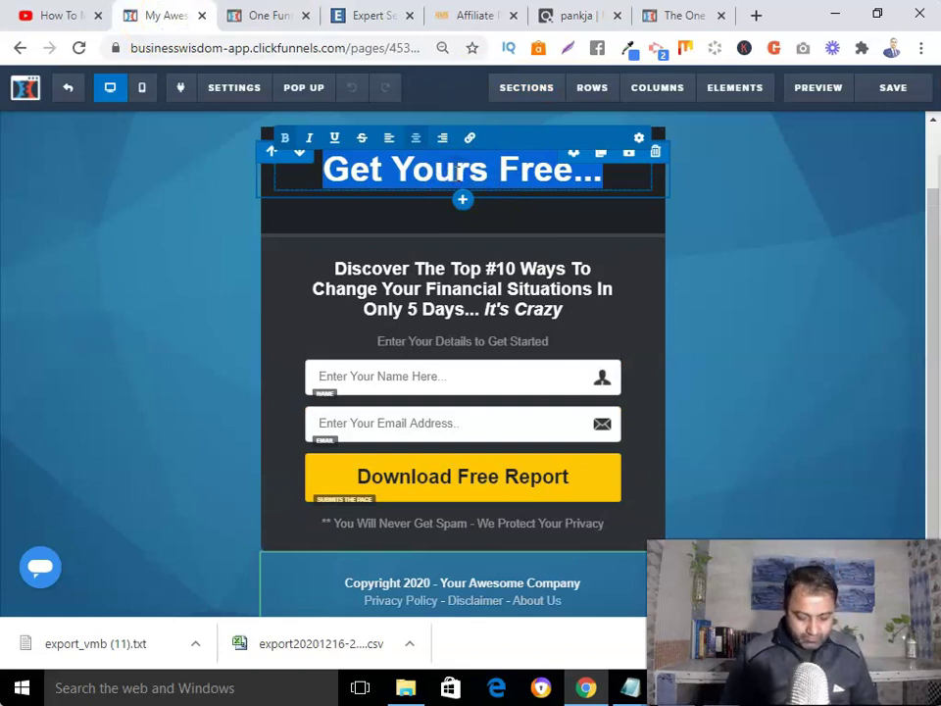
type("One Funnel awa")
key("BackSpace")
key("BackSpace")
key("BackSpace")
type("Away Chall")
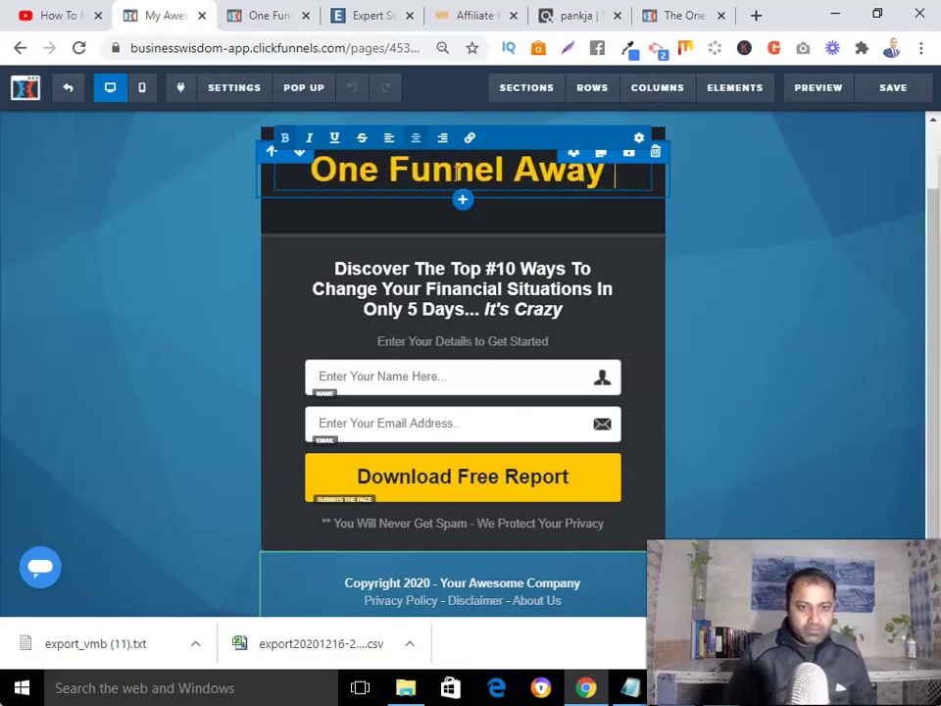
type("enge!")
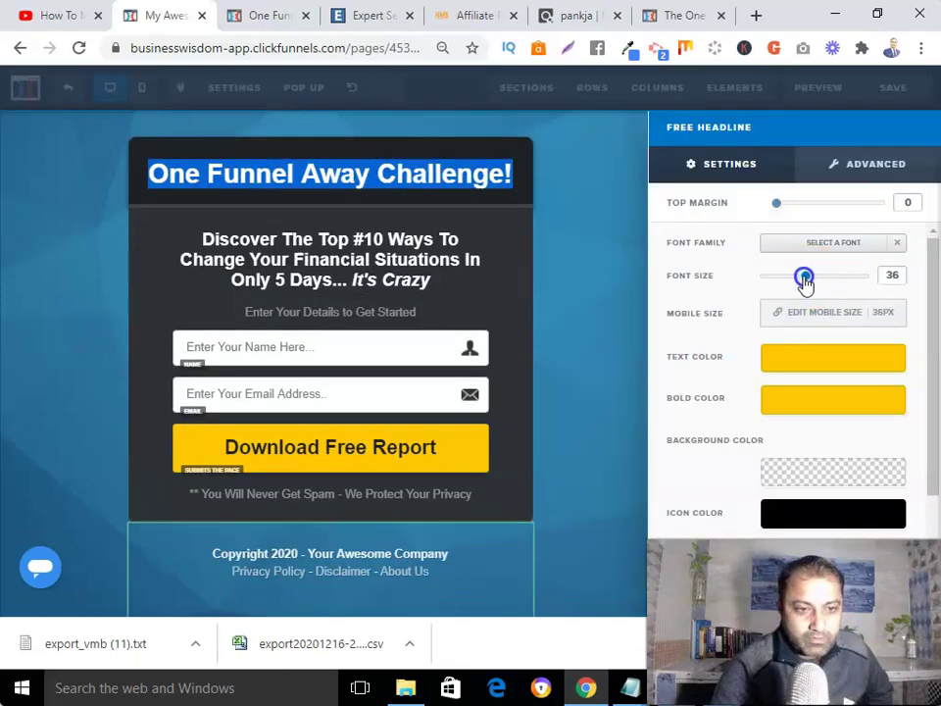
Set the headline's font size to 34 and its text color to white
left_click_drag(805, 281, 802, 284)
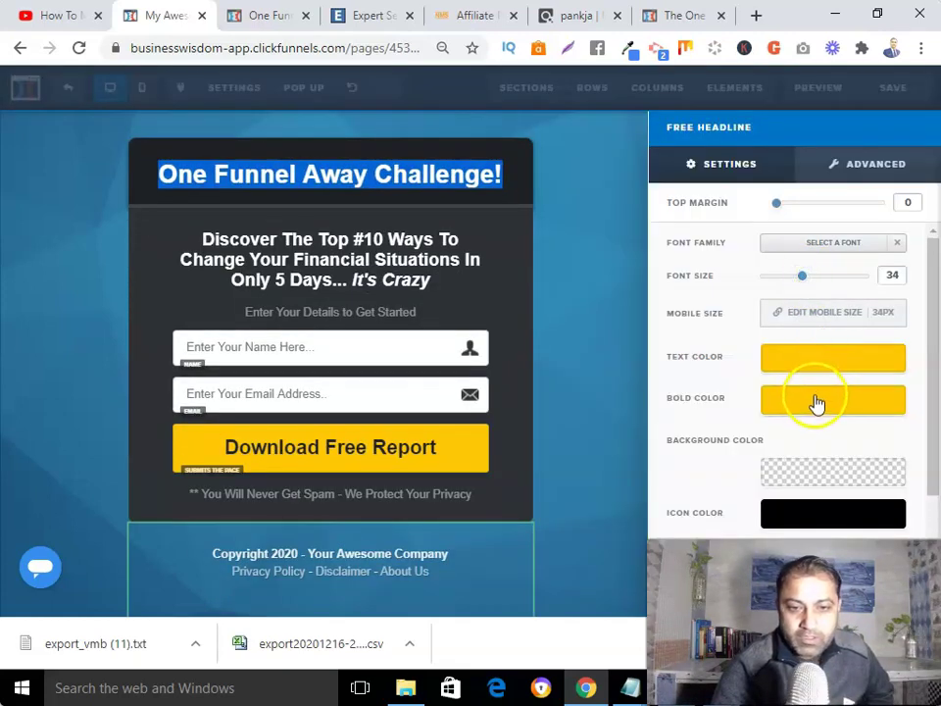
left_click(810, 360)
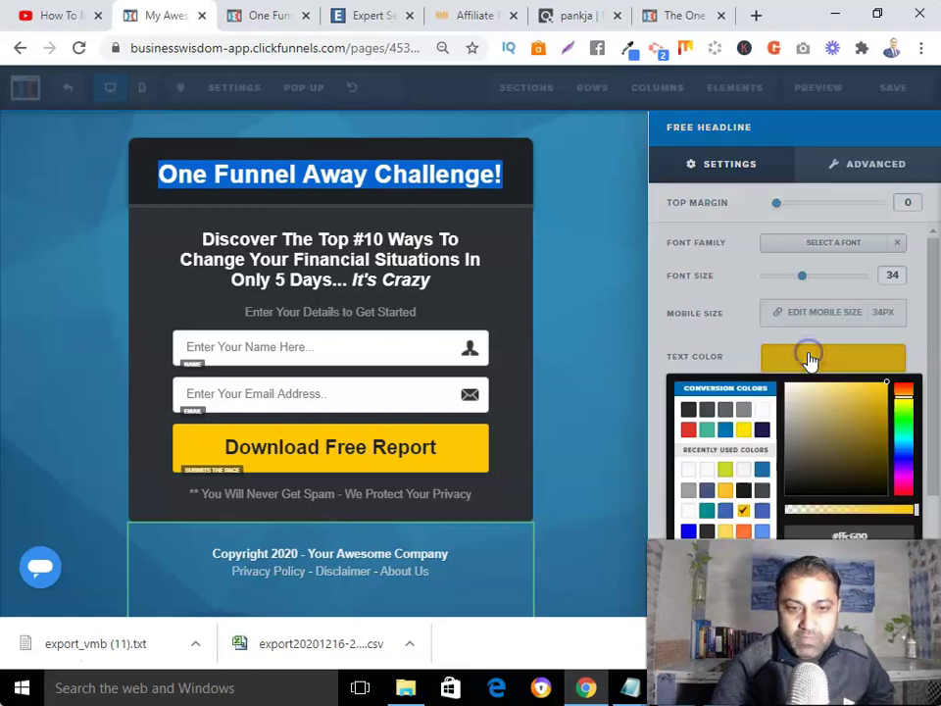
left_click(447, 237)
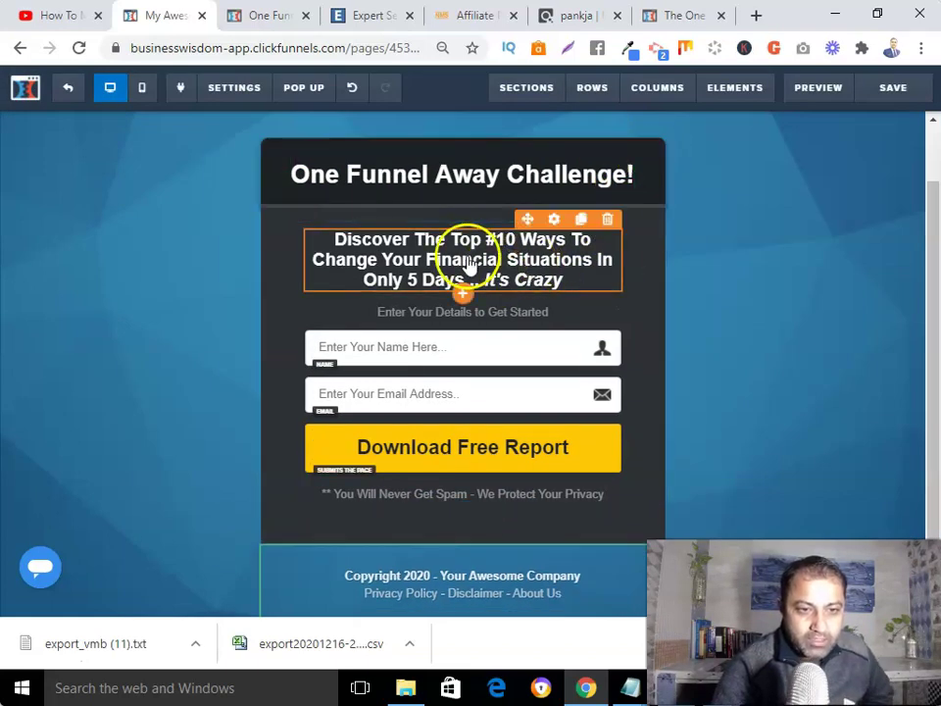
Copy the sales page's checklist question "Do you want to grow your business online, but you have NO IDEA where to start?"
left_click(673, 16)
scroll(457, 174, "down", 10)
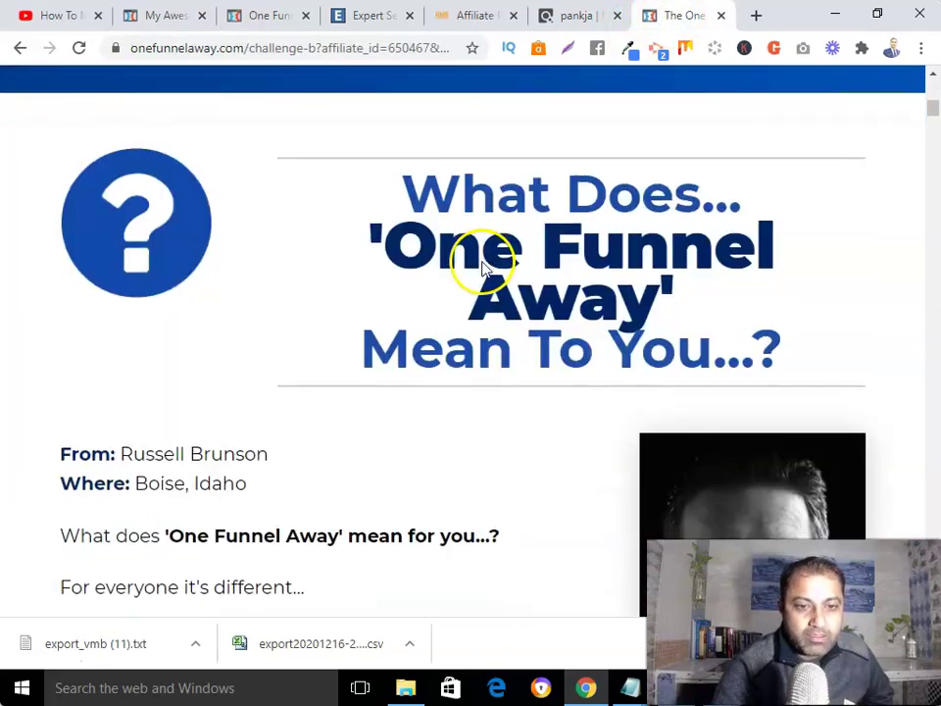
scroll(362, 287, "down", 6)
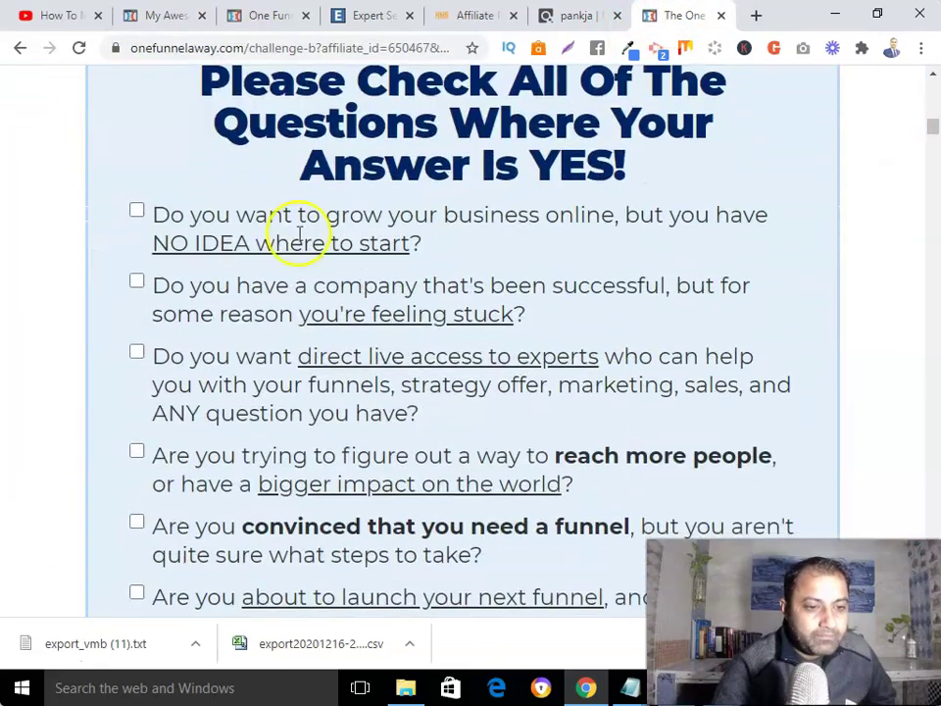
left_click_drag(149, 214, 424, 245)
right_click(470, 218)
left_click(485, 232)
left_click(267, 17)
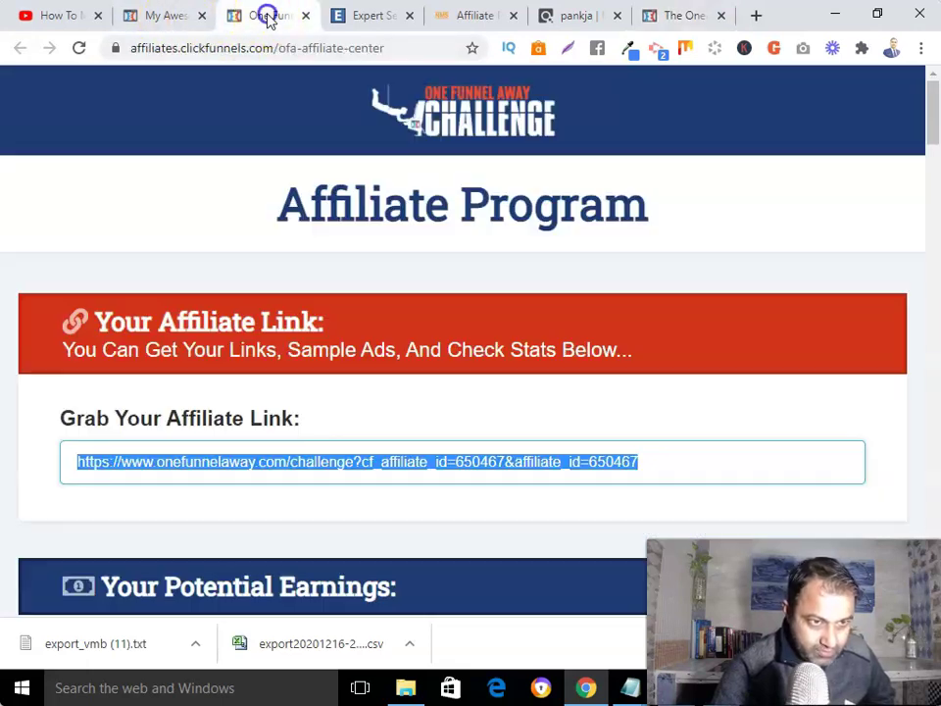
Replace the optin page's "Discover The Top #10 Ways..." headline with the copied question "Do you want to grow your business online, but you have NO IDEA where to start?"
left_click(158, 16)
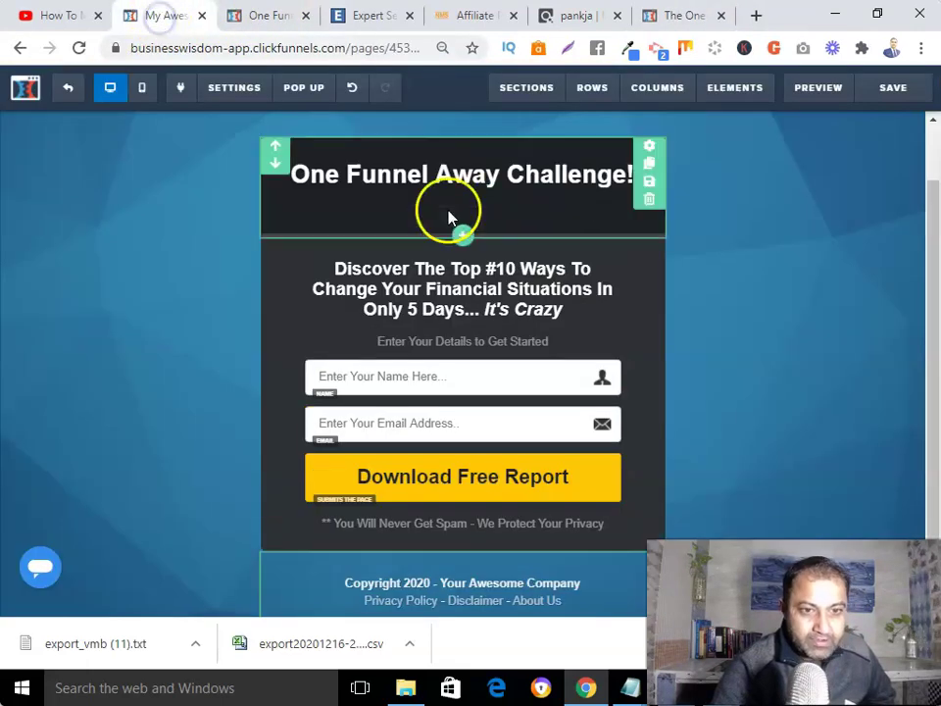
left_click(375, 257)
left_click_drag(336, 242, 578, 285)
right_click(542, 253)
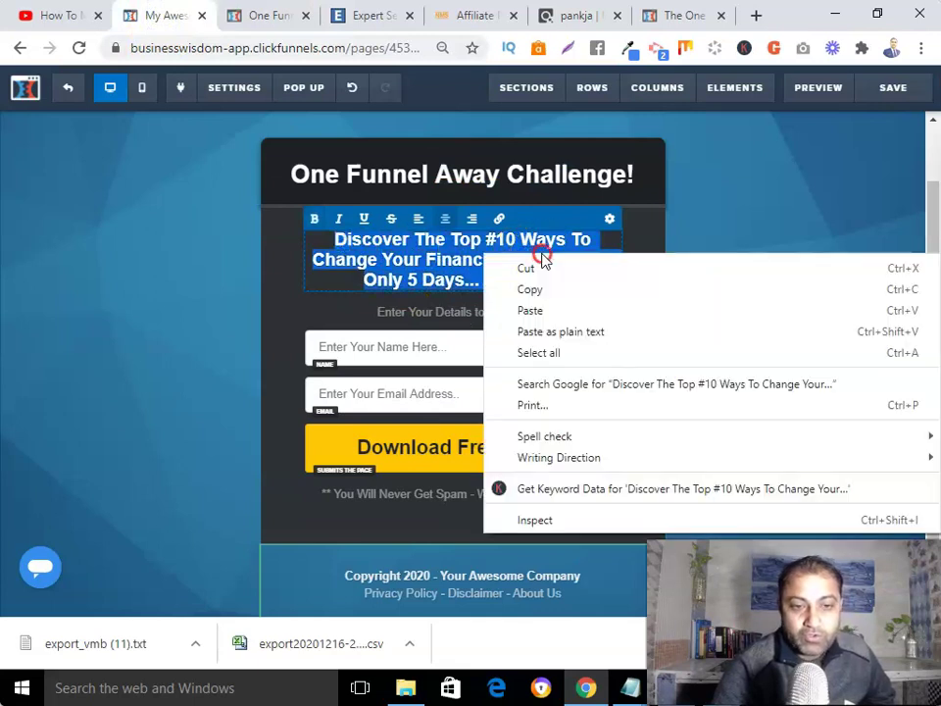
left_click(550, 311)
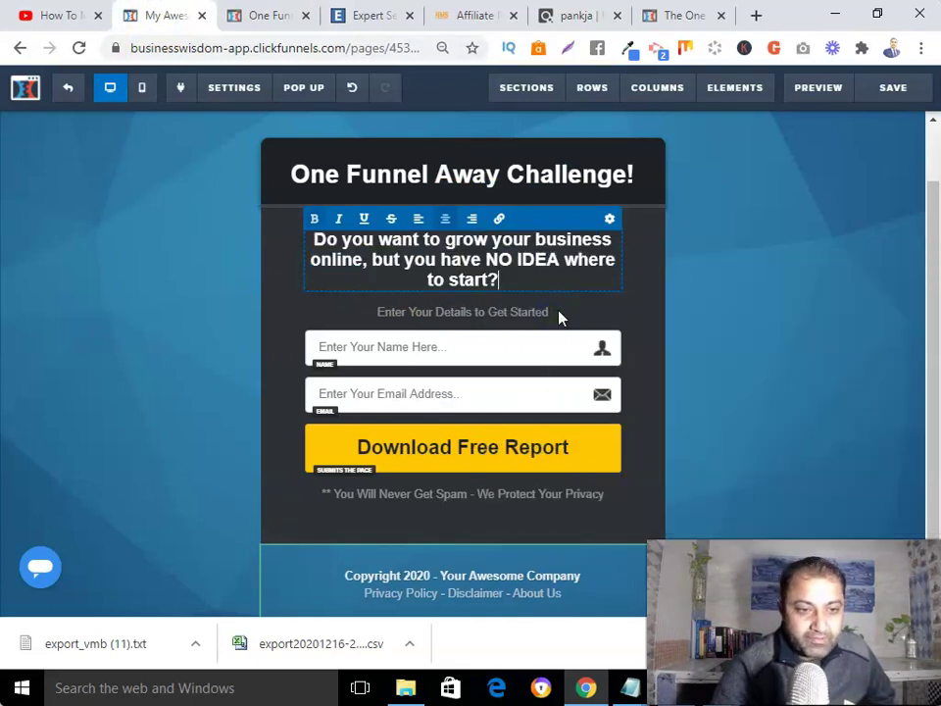
left_click(526, 287)
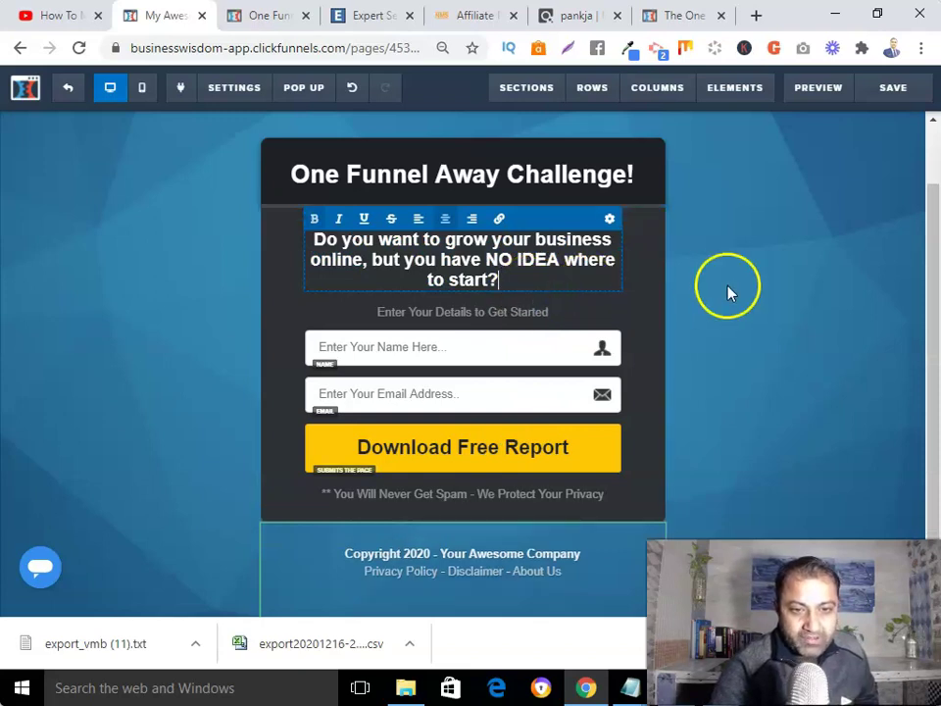
Set the main headline question's font size to 36 and save the page
left_click(610, 219)
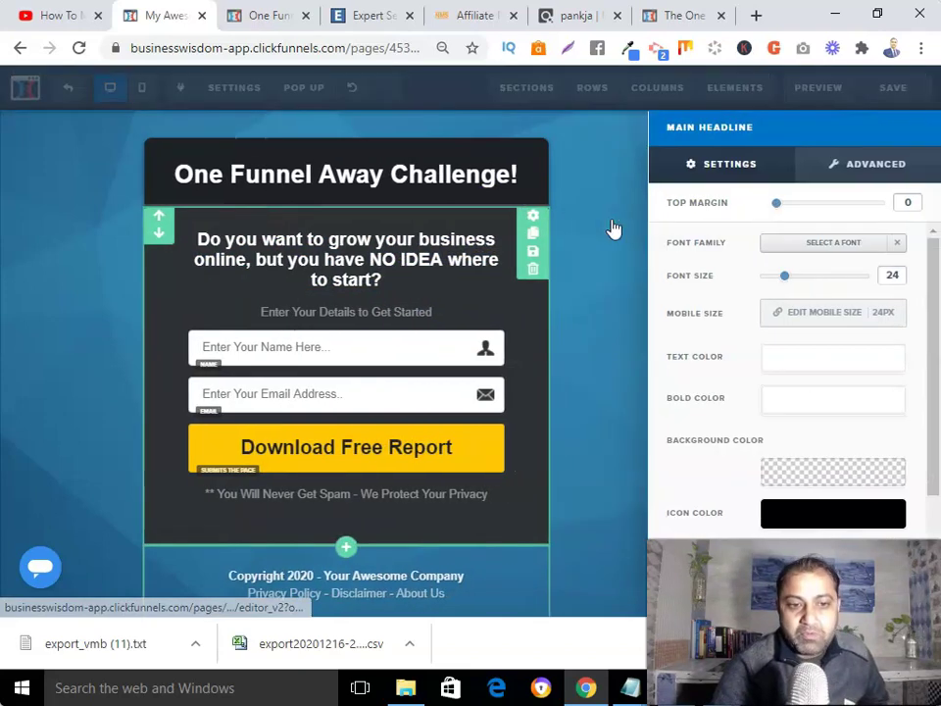
left_click_drag(787, 282, 806, 286)
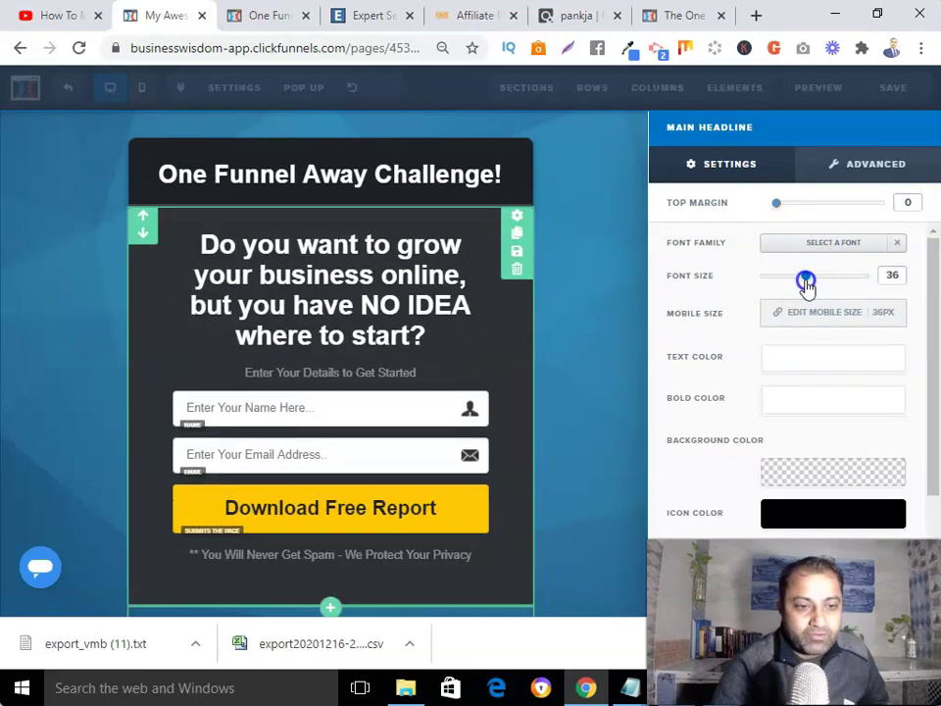
left_click(596, 310)
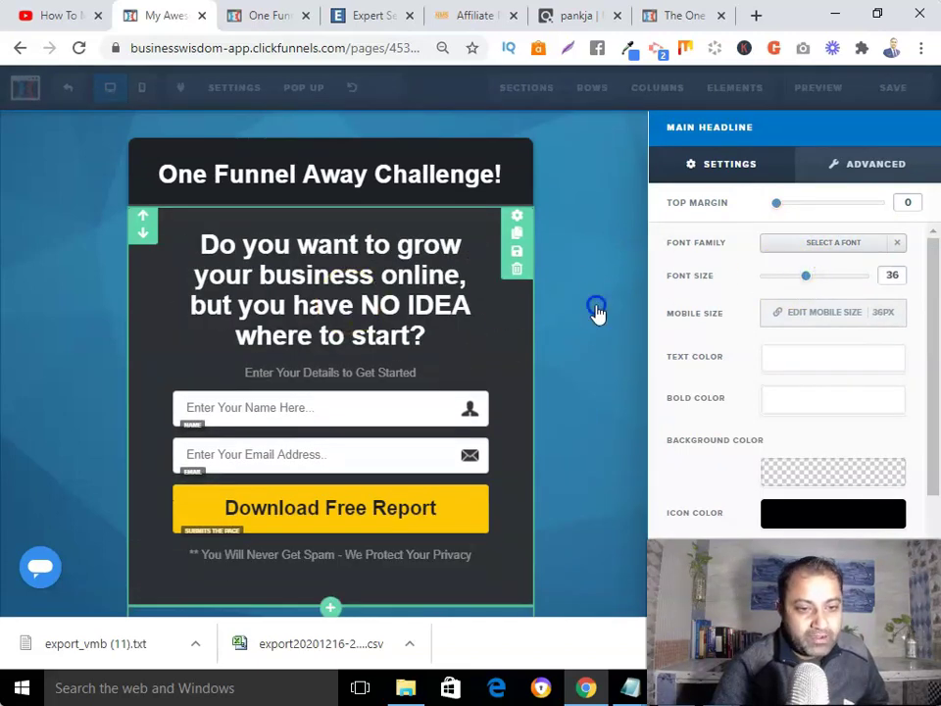
left_click(897, 87)
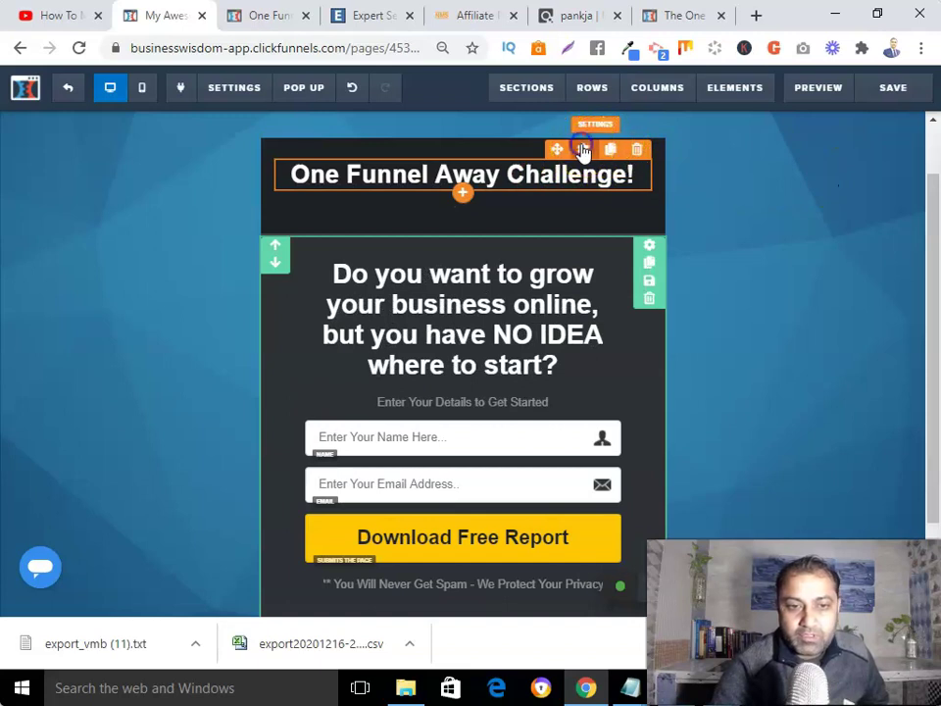
Reduce the "One Funnel Away Challenge!" headline's font size to 28
left_click(583, 149)
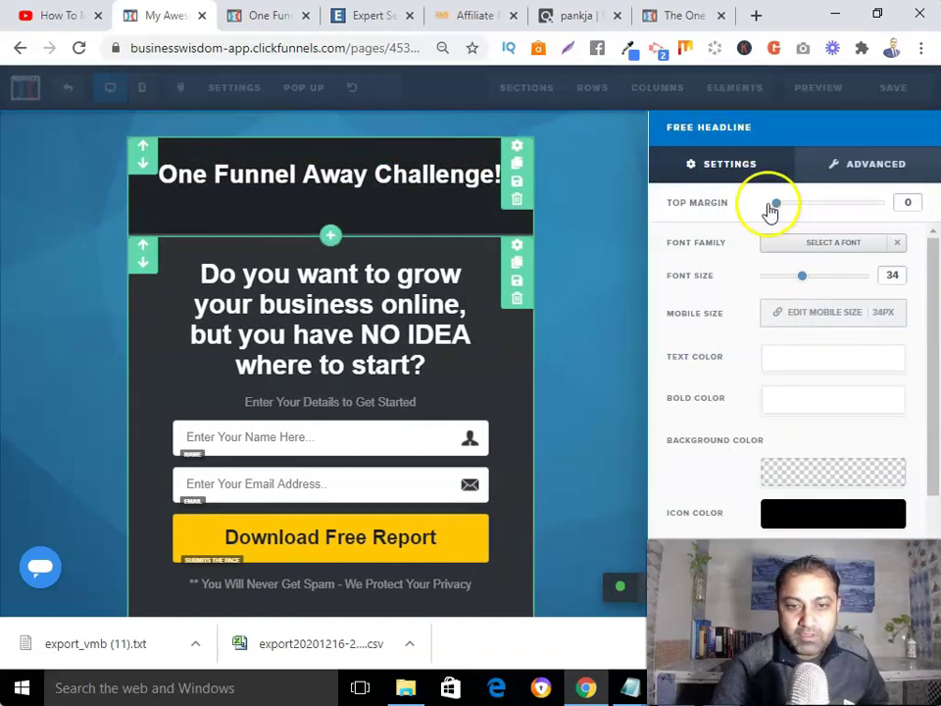
left_click(395, 175)
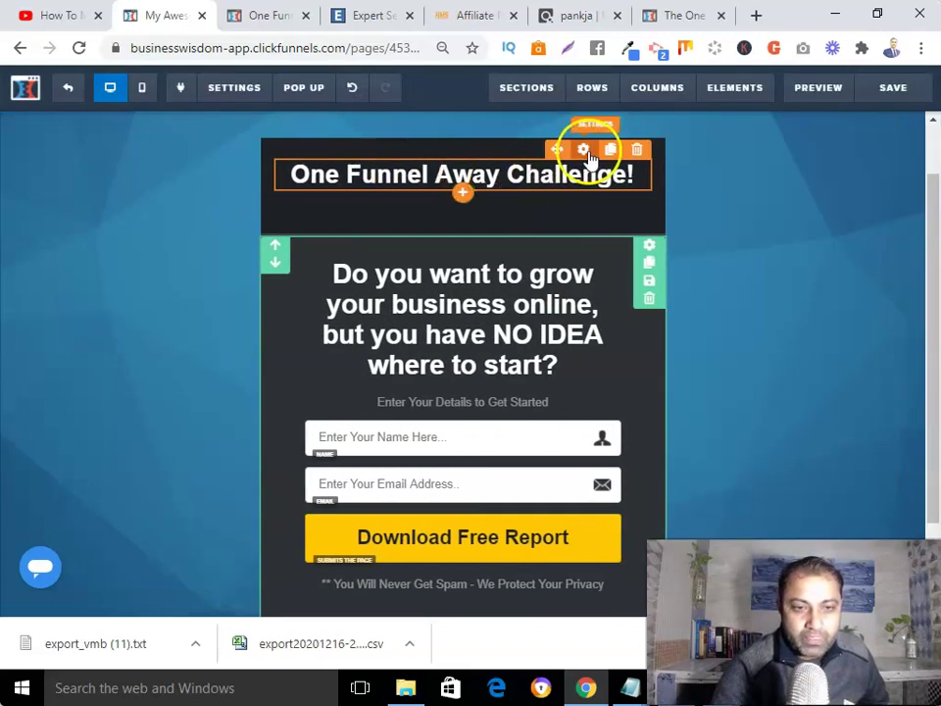
left_click(587, 150)
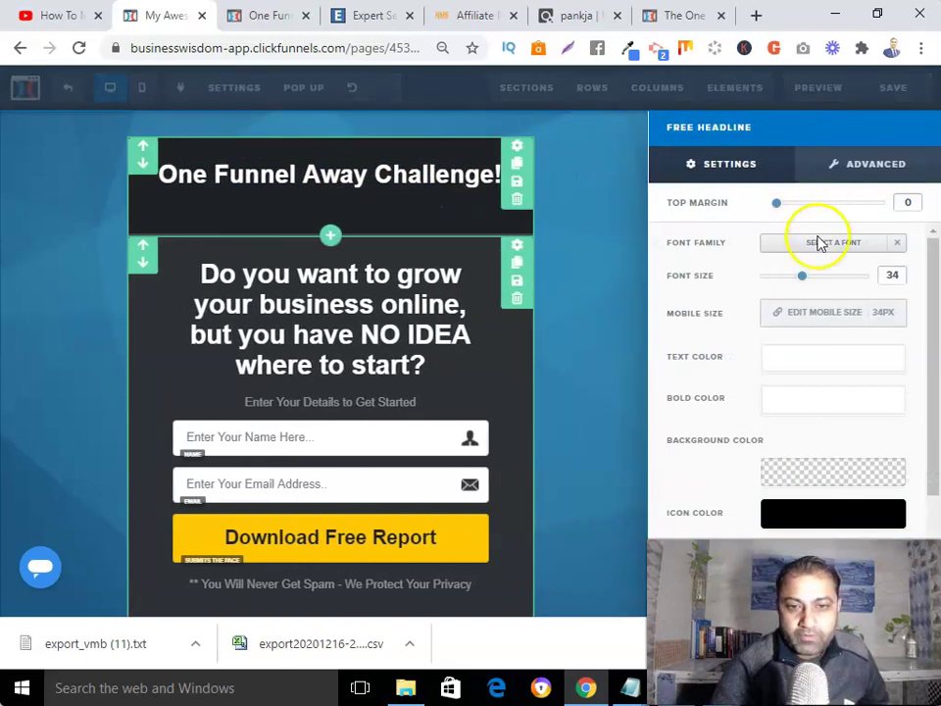
left_click_drag(804, 282, 794, 282)
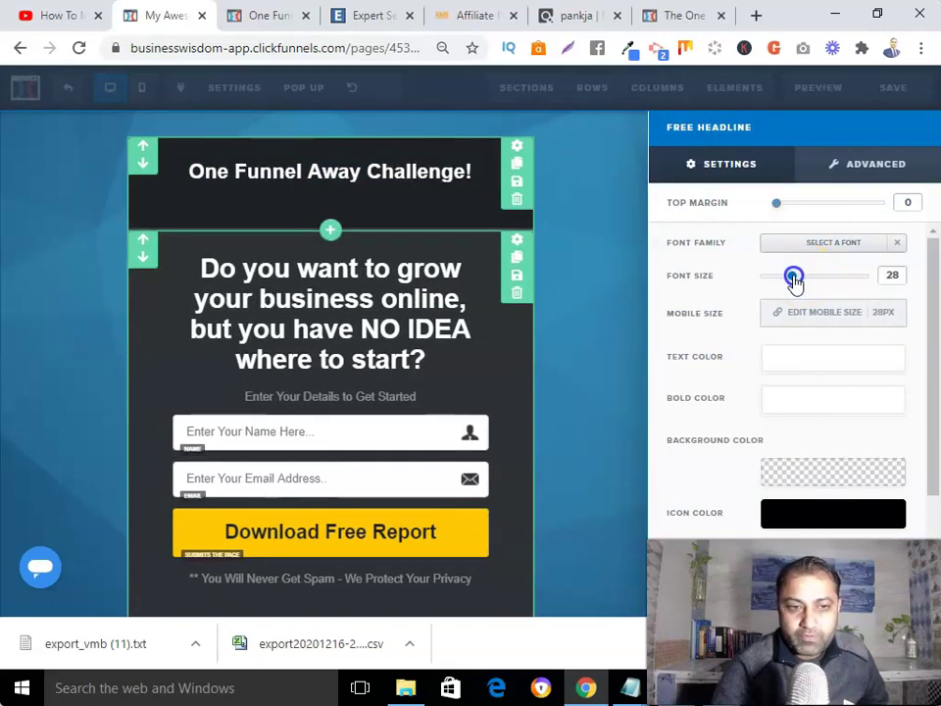
left_click(603, 259)
Check the wording and color of the join button on the One Funnel Away Challenge sales page as a reference for the optin button
scroll(702, 260, "down", 1)
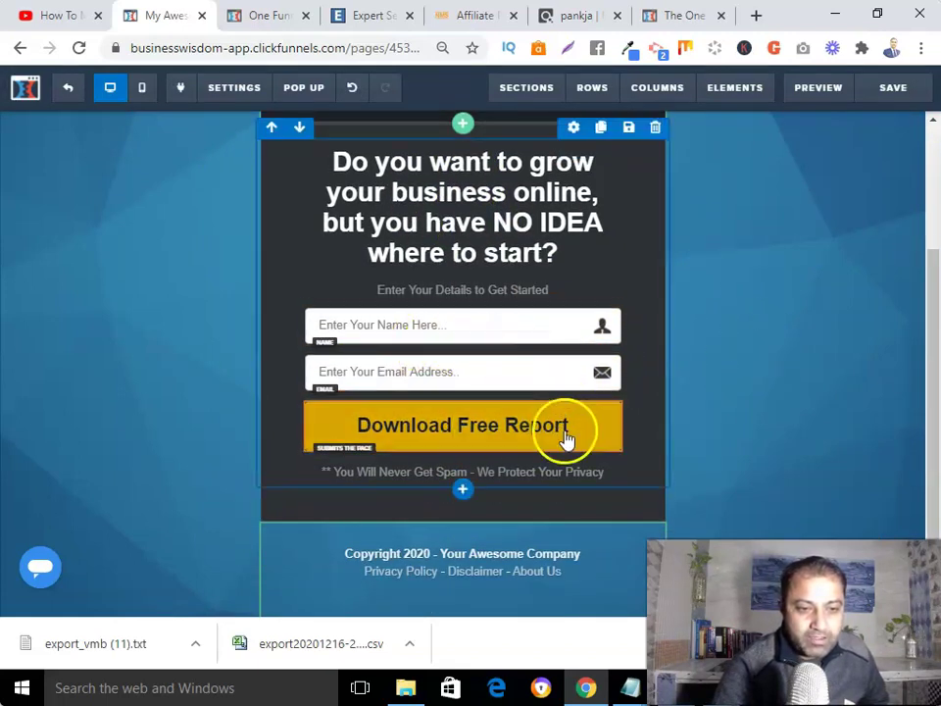
left_click(554, 393)
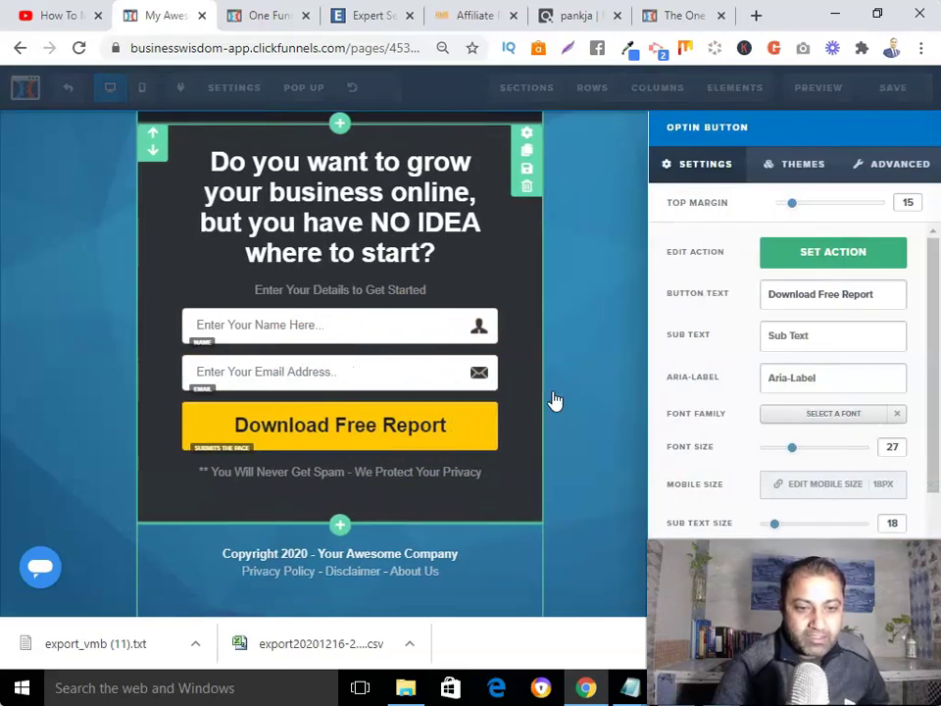
left_click(667, 16)
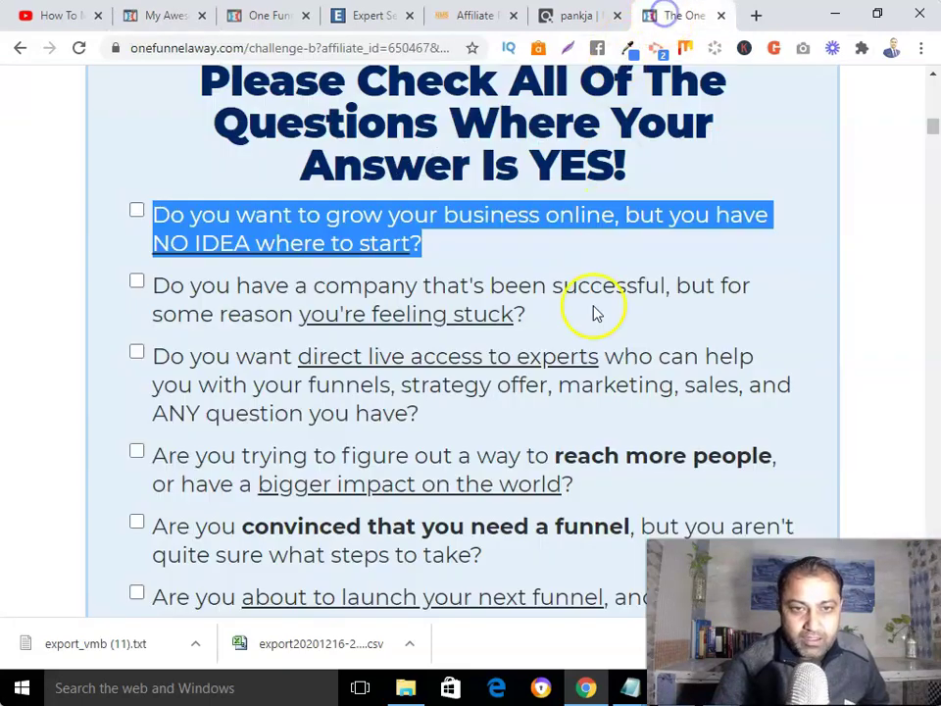
scroll(525, 430, "down", 15)
scroll(525, 431, "down", 8)
scroll(524, 437, "up", 6)
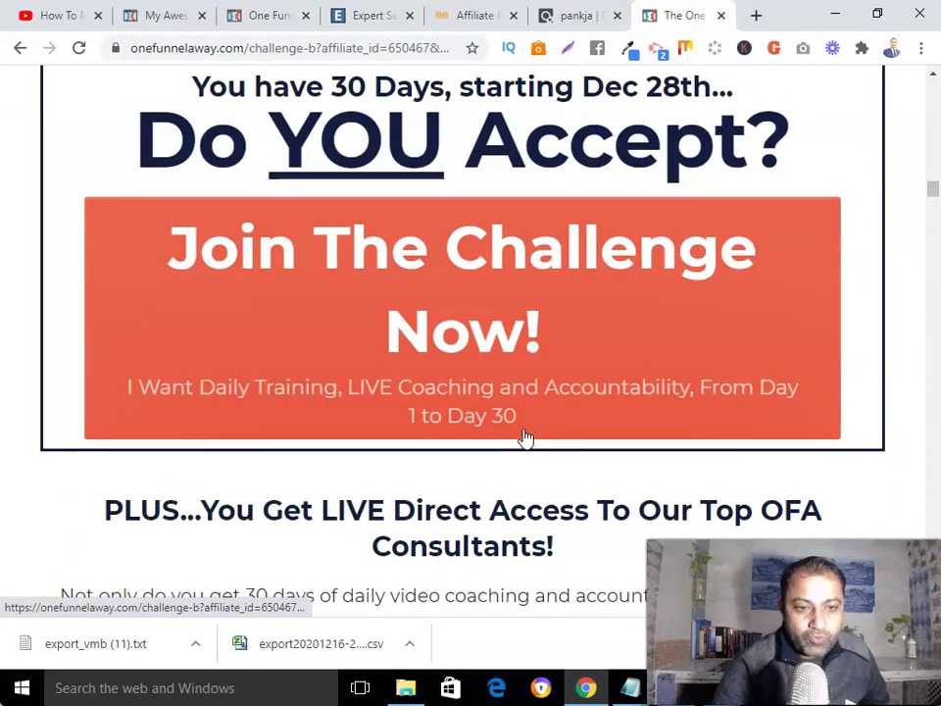
scroll(526, 437, "up", 2)
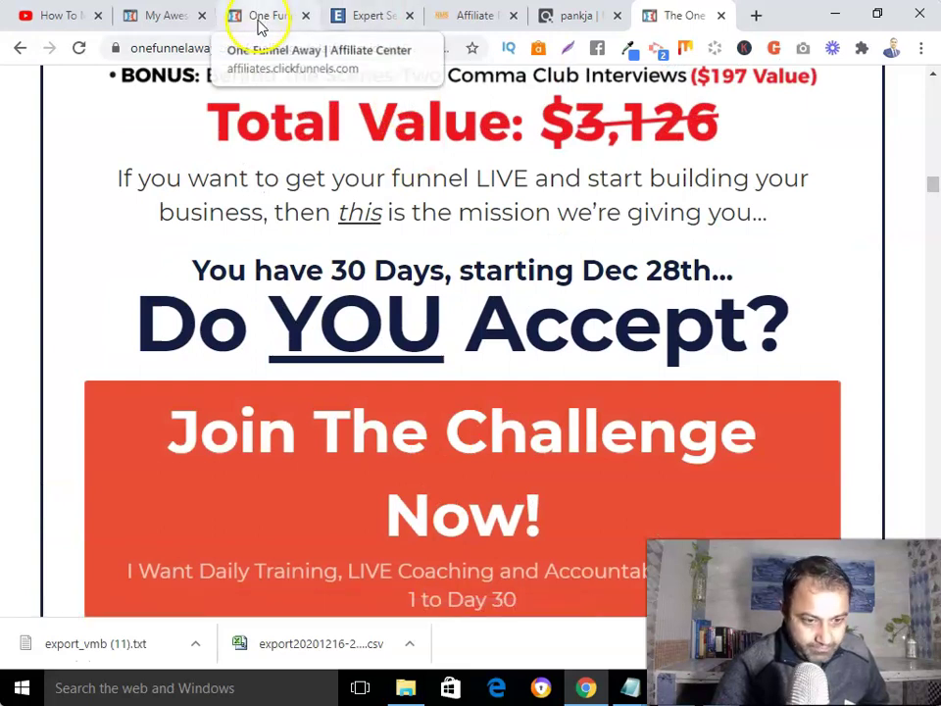
Back in the page editor, set the optin button's background color to orange #ff7436 and its text color to white #ffffff
left_click(147, 15)
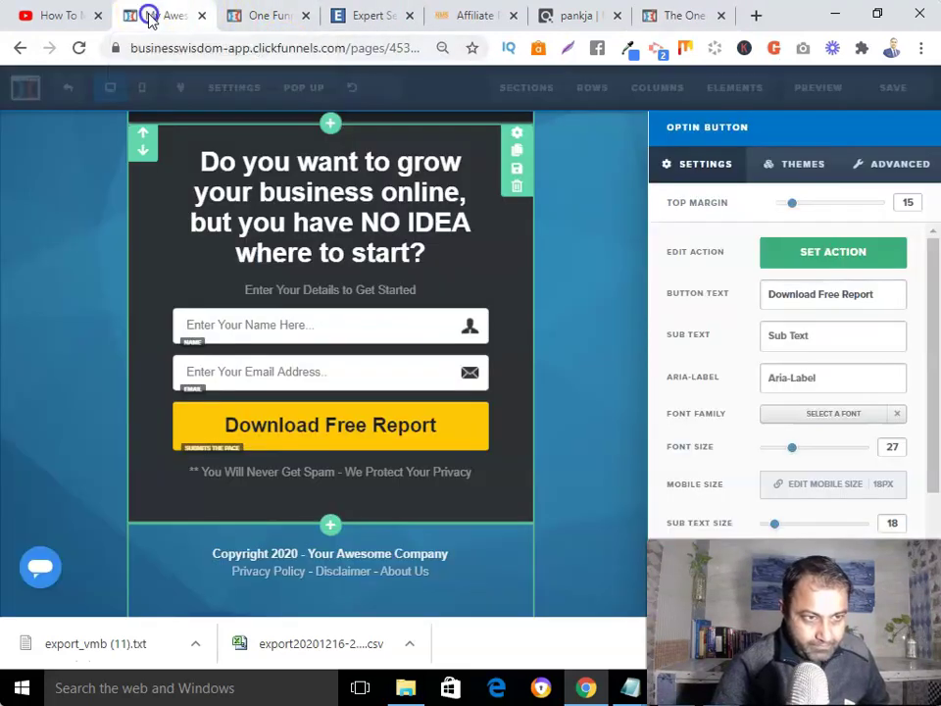
left_click(592, 401)
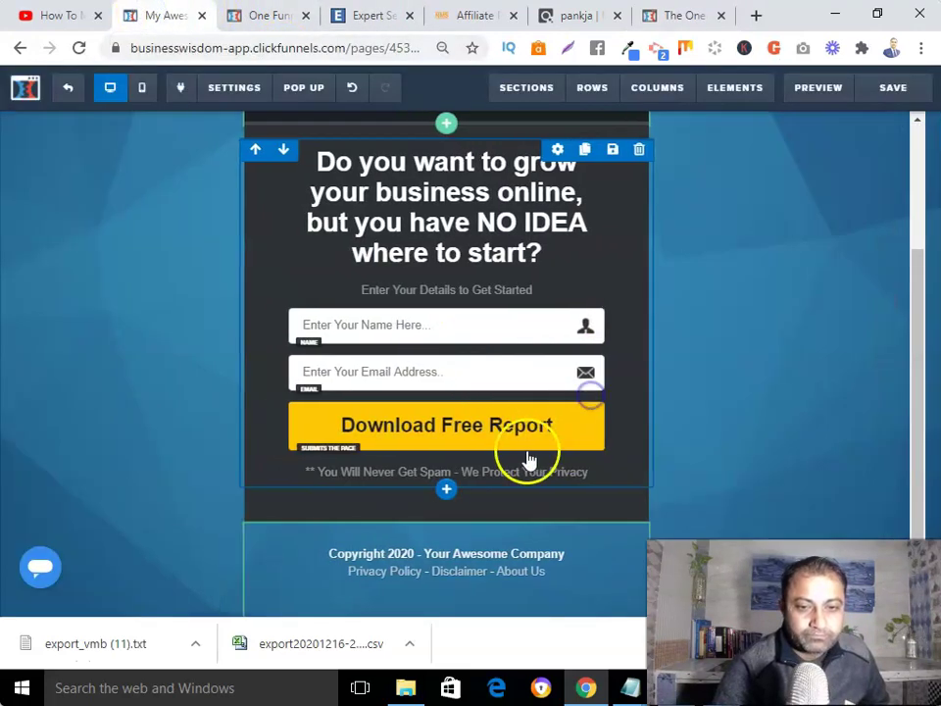
left_click(556, 393)
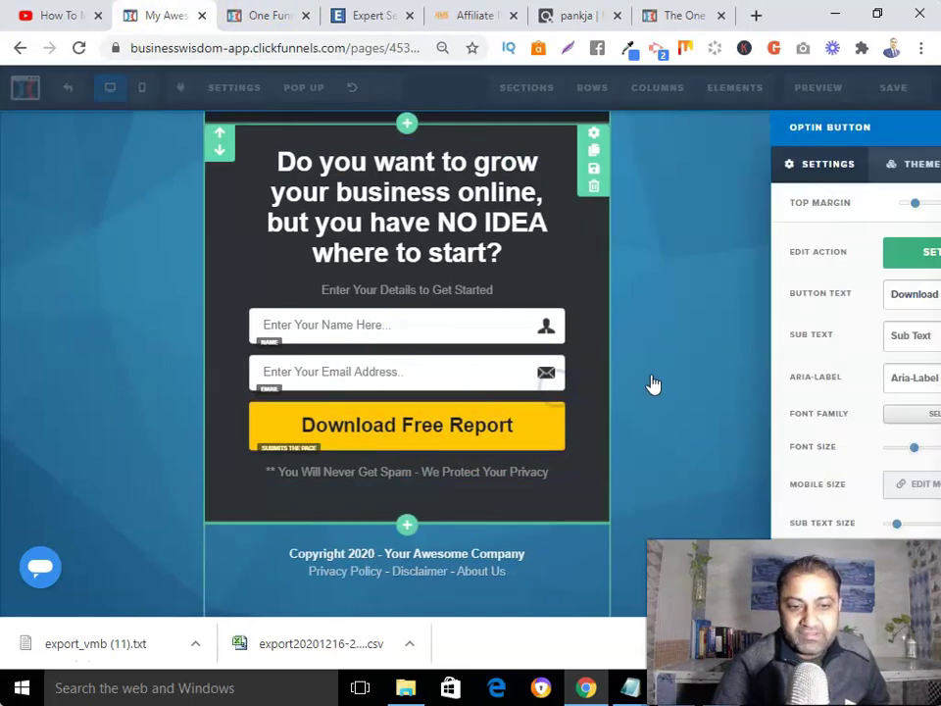
scroll(813, 399, "down", 2)
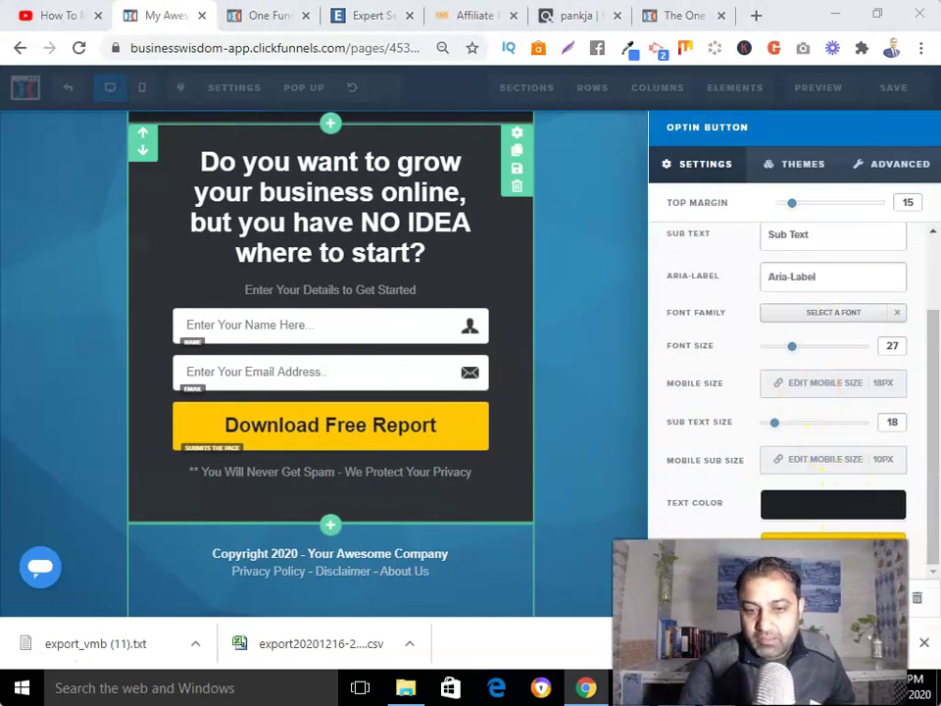
left_click(890, 551)
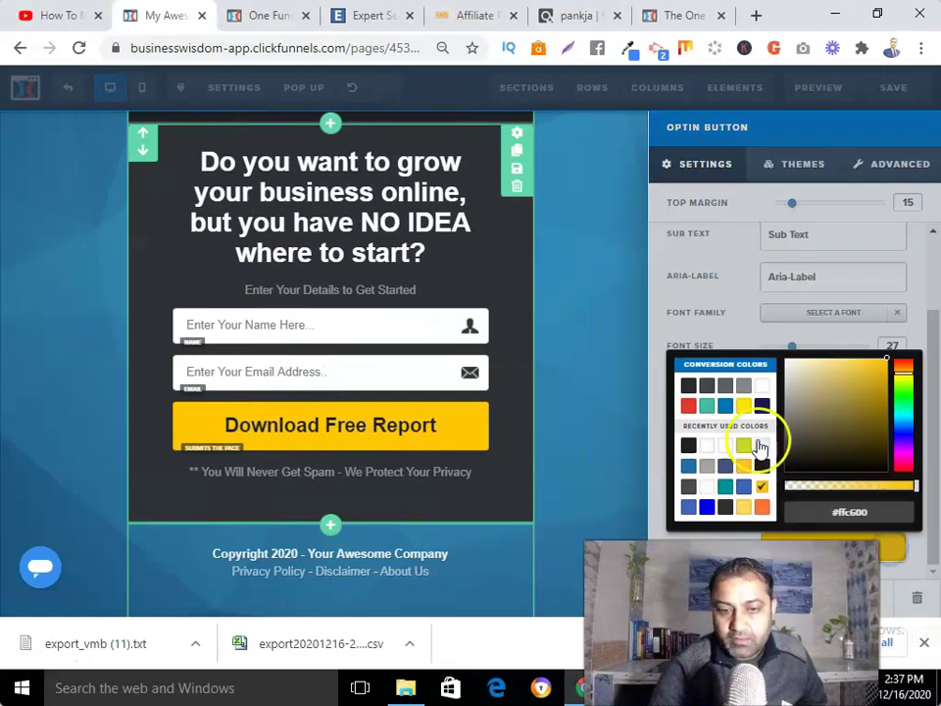
left_click(763, 505)
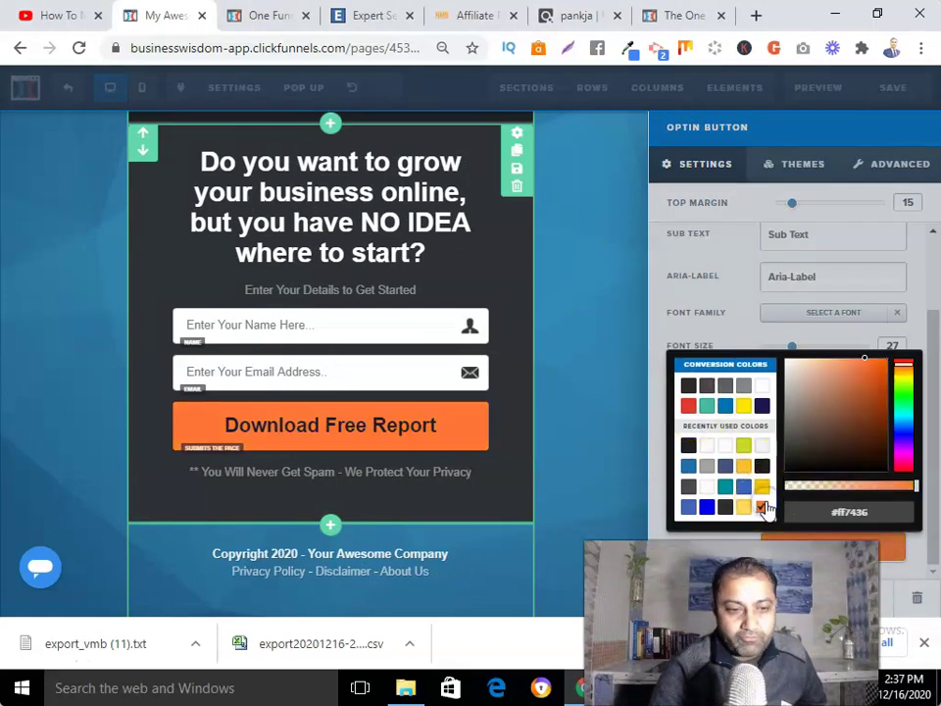
left_click(683, 333)
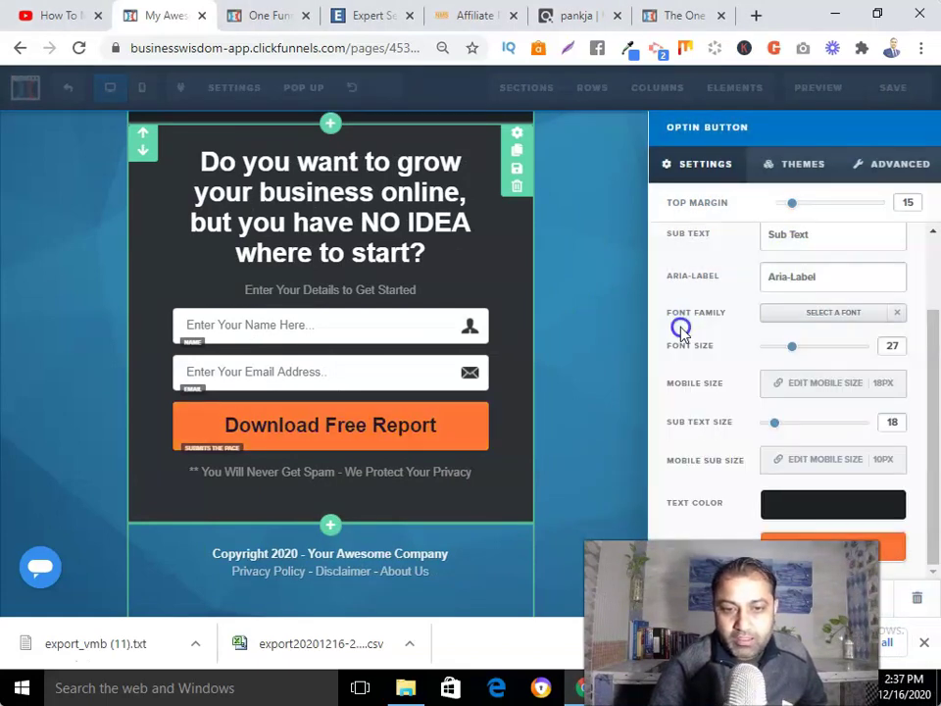
left_click(830, 506)
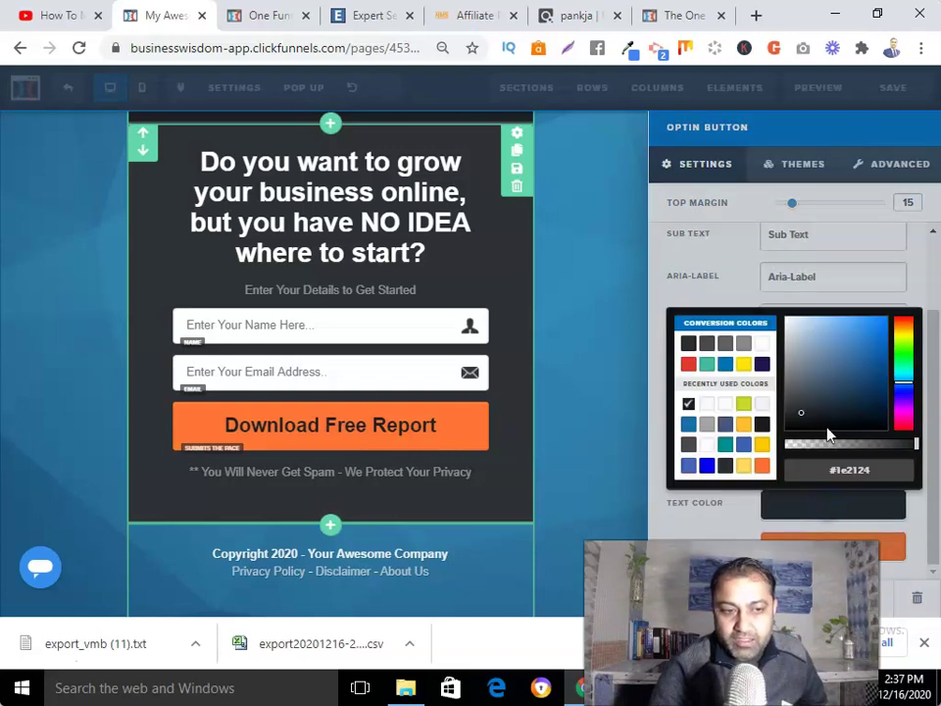
left_click(763, 345)
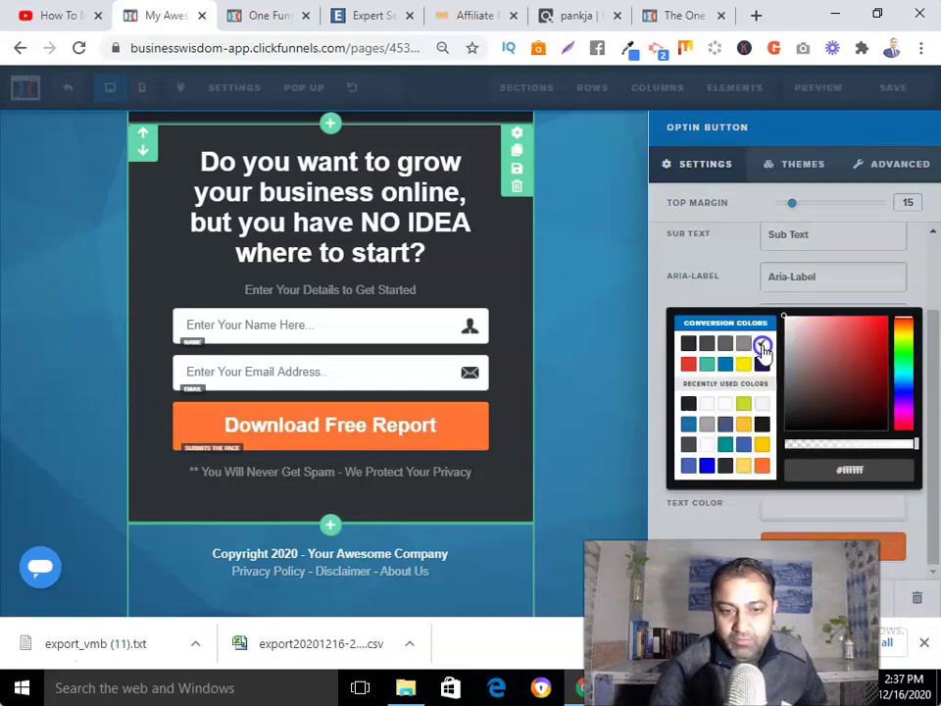
left_click(599, 361)
Change the optin button's text to "Join Challenge Now!" and save the page, leaving the SEO meta data at its defaults
scroll(550, 504, "up", 2)
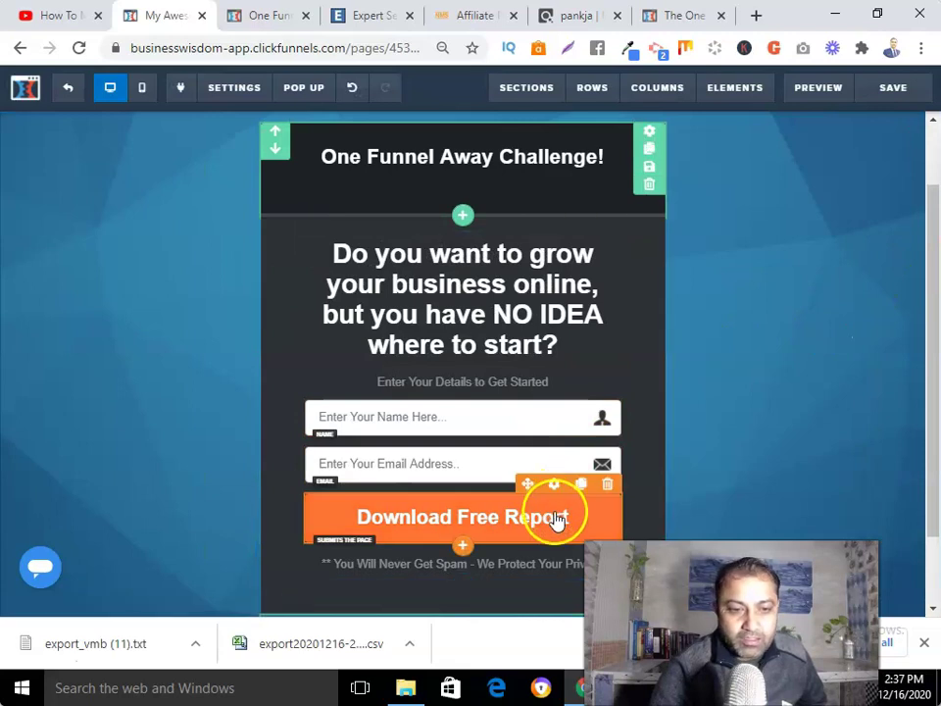
left_click(559, 485)
left_click(717, 308)
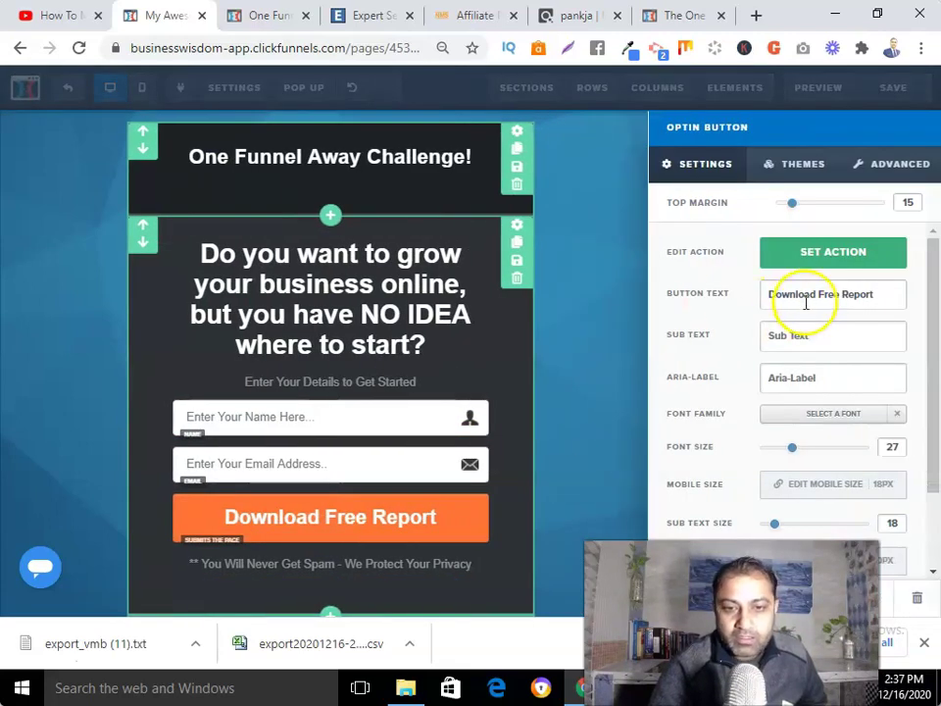
left_click_drag(877, 292, 761, 302)
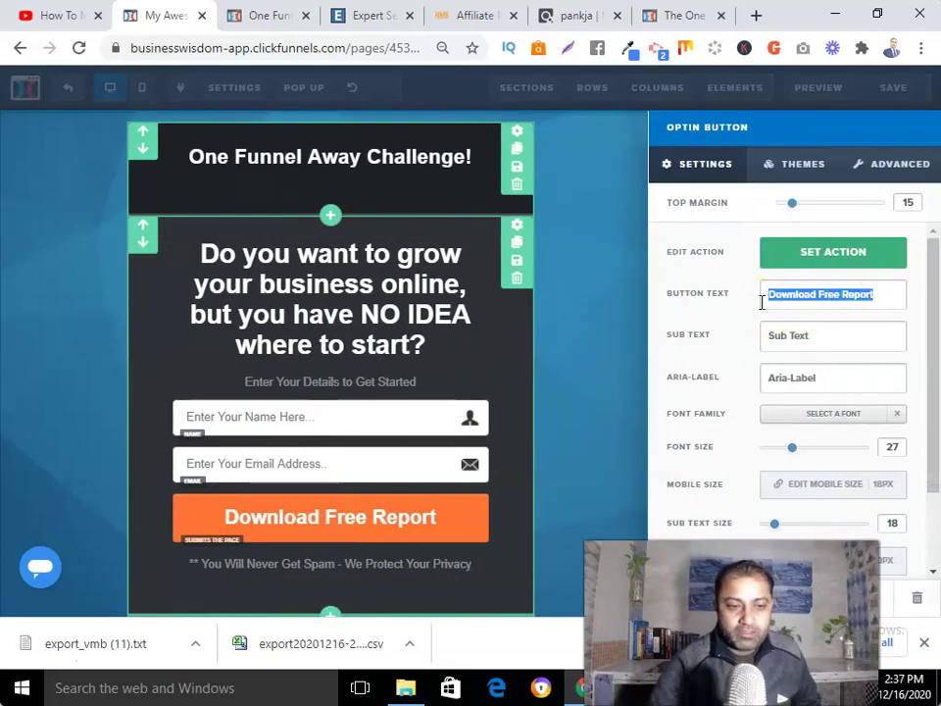
type("Join")
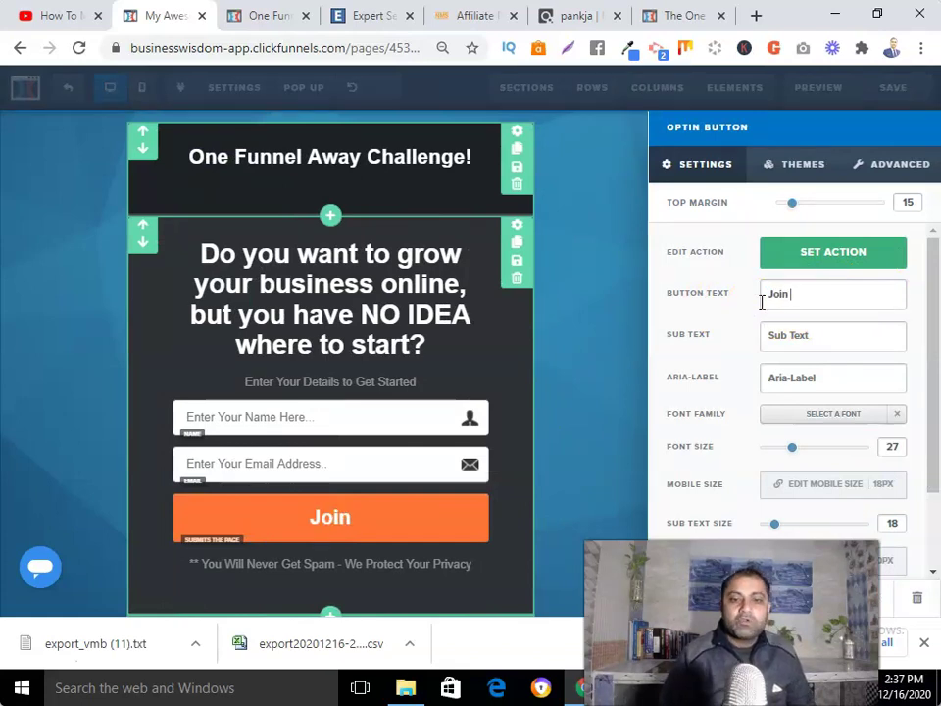
type(" Challenge")
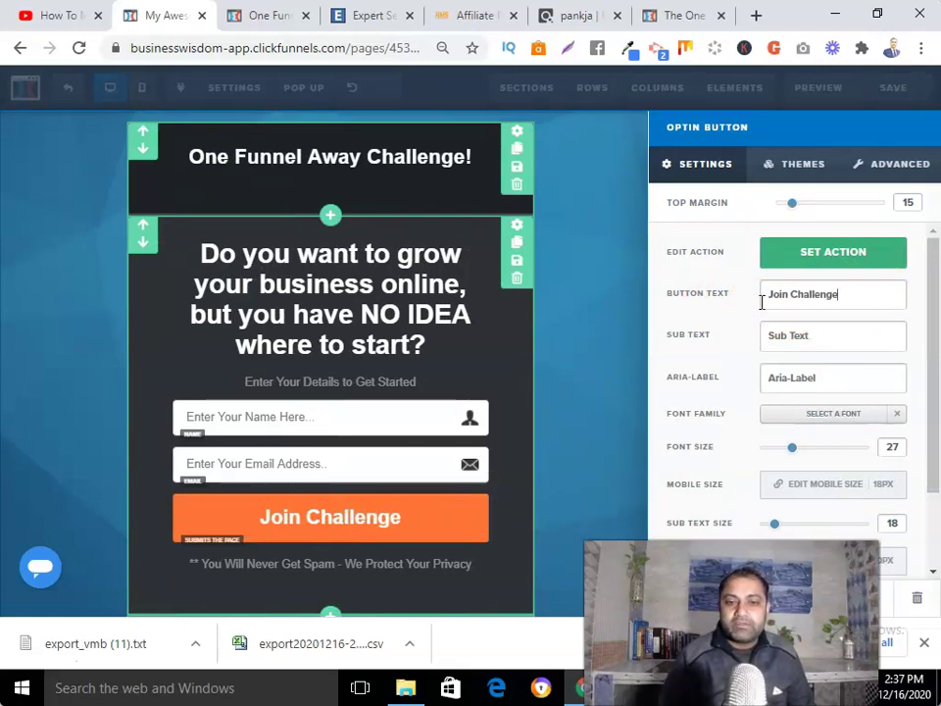
type(" Now!")
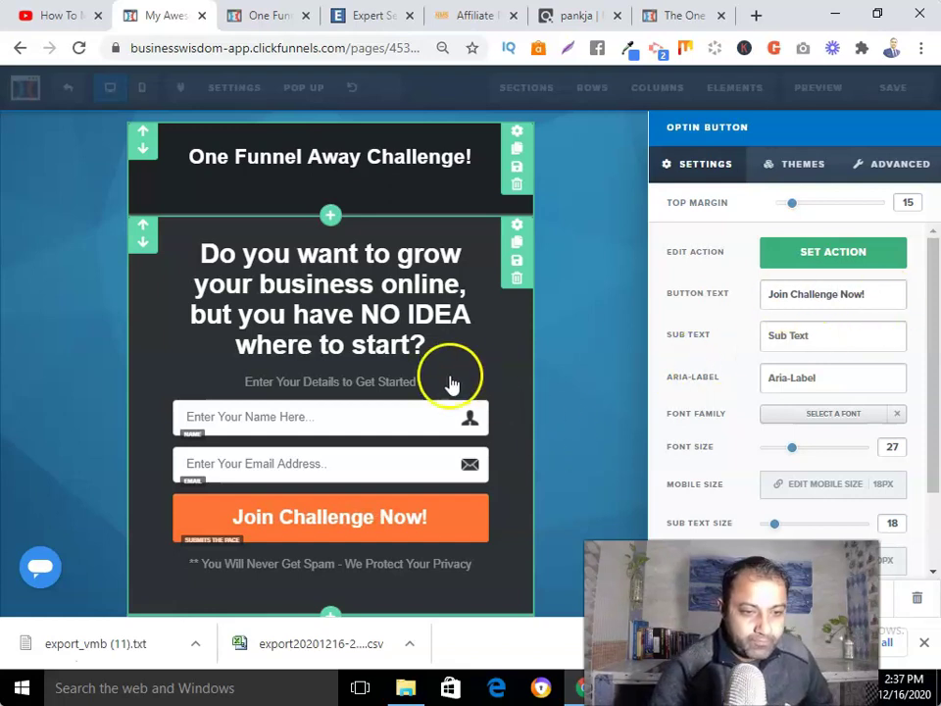
left_click(586, 212)
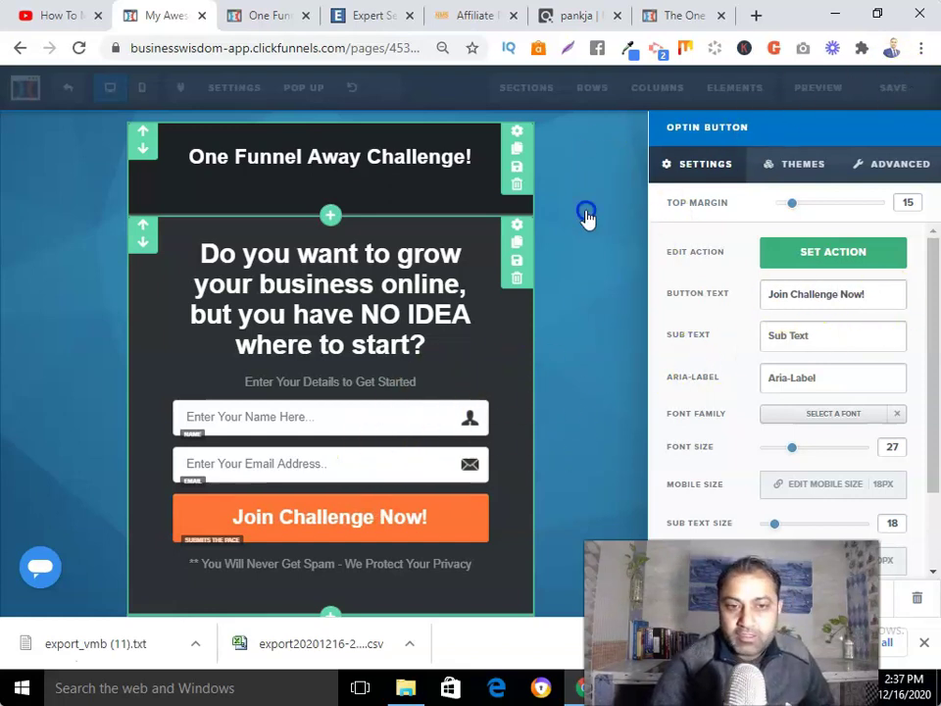
left_click(902, 90)
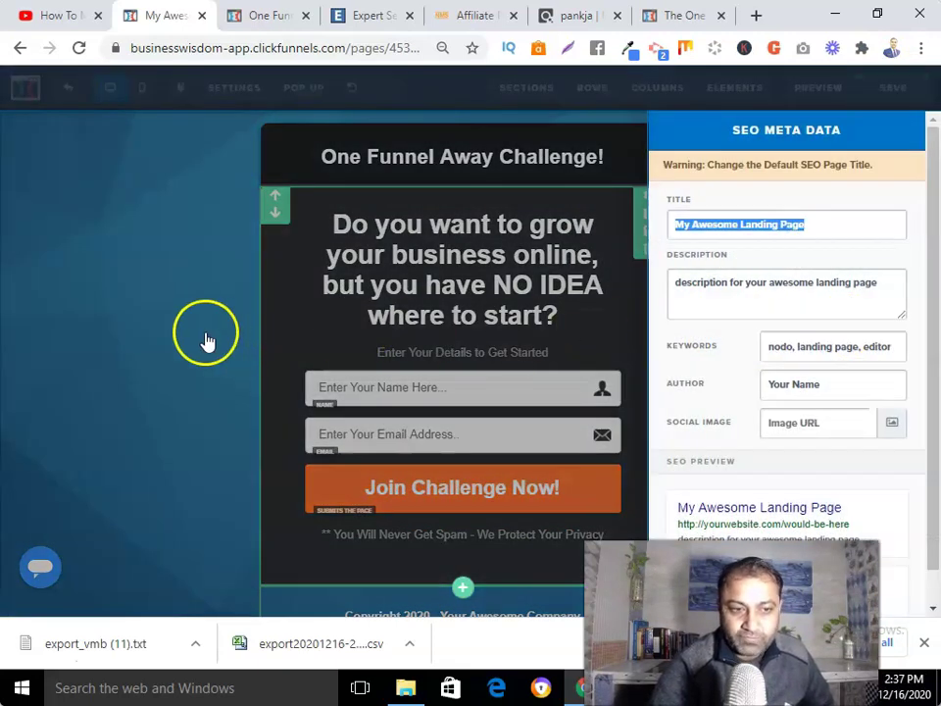
left_click(201, 340)
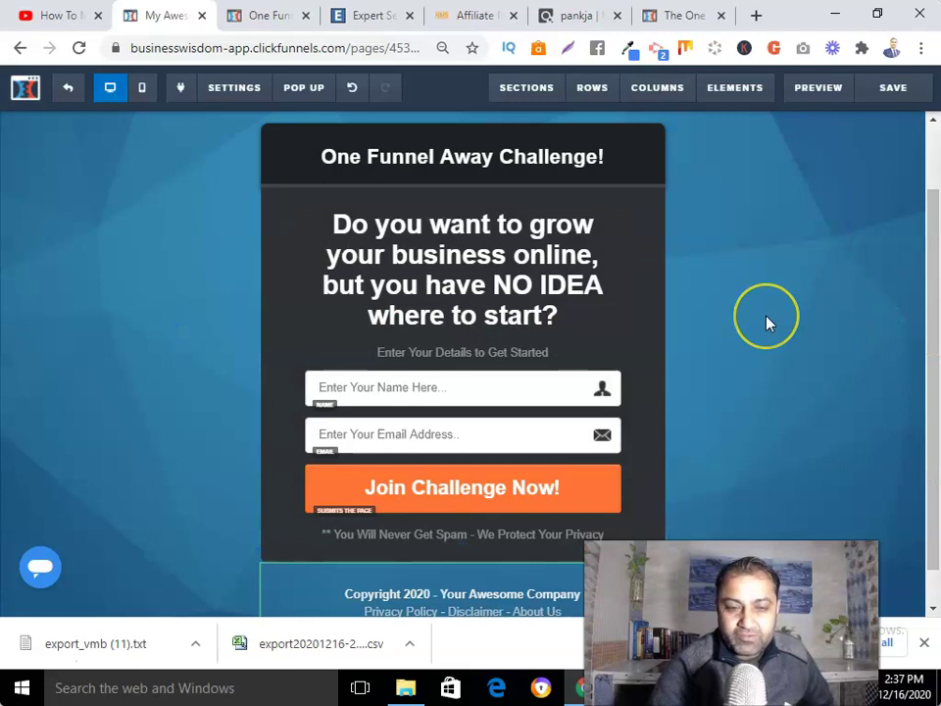
Set the "Join Challenge Now!" button's action to Go To Website URL
scroll(520, 374, "down", 1)
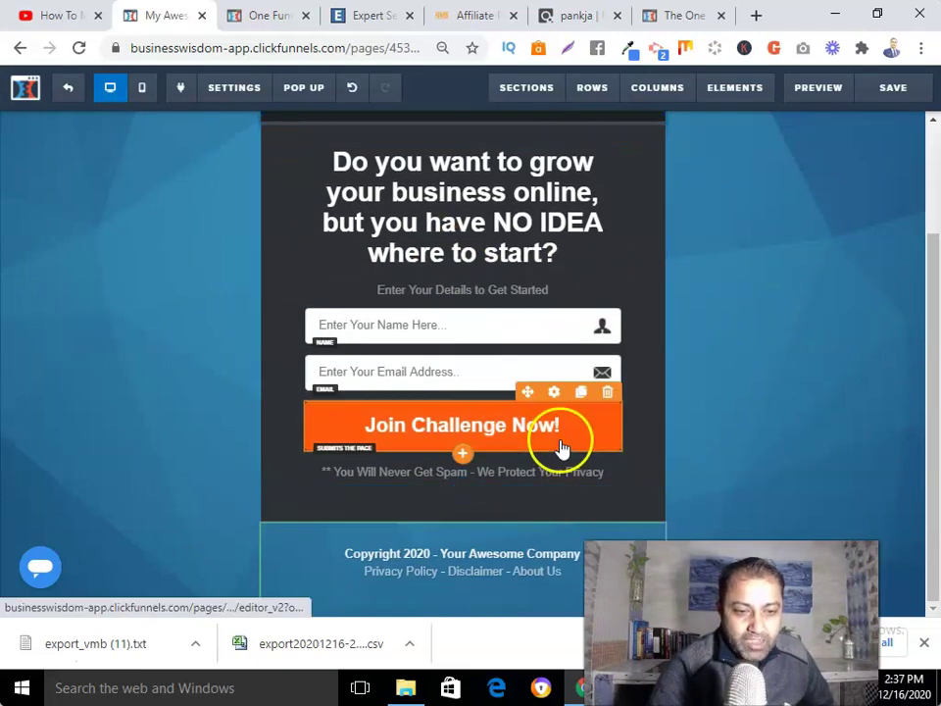
left_click(554, 392)
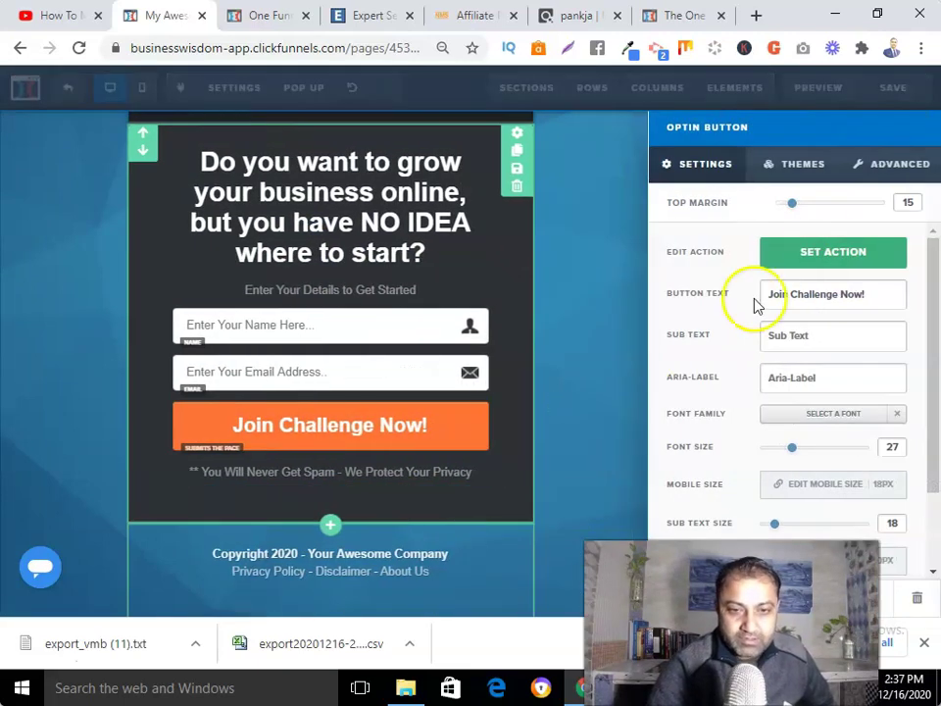
left_click(825, 257)
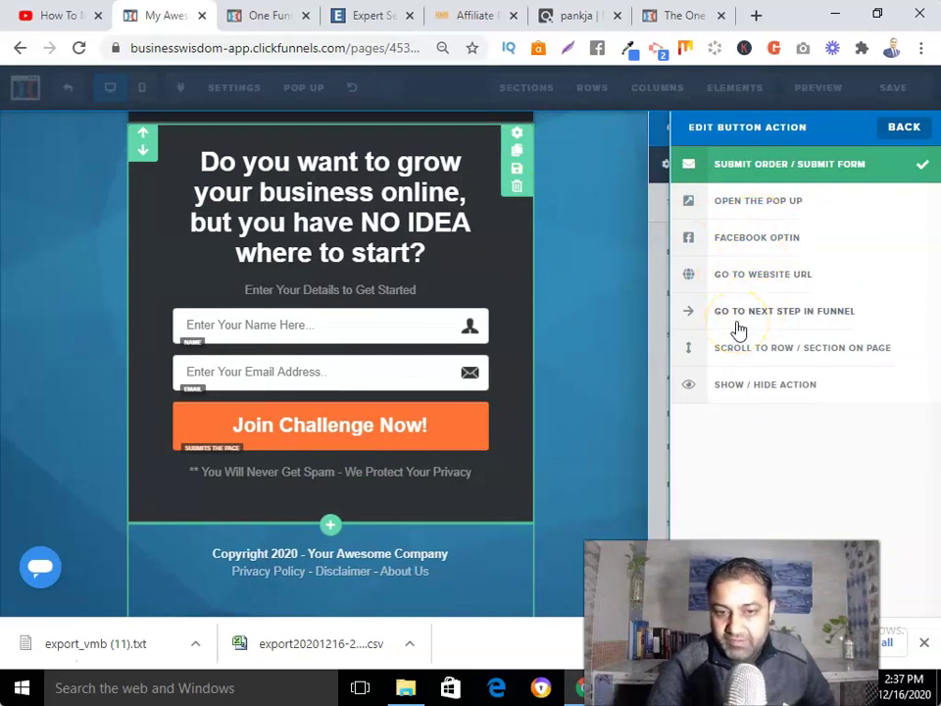
left_click(738, 276)
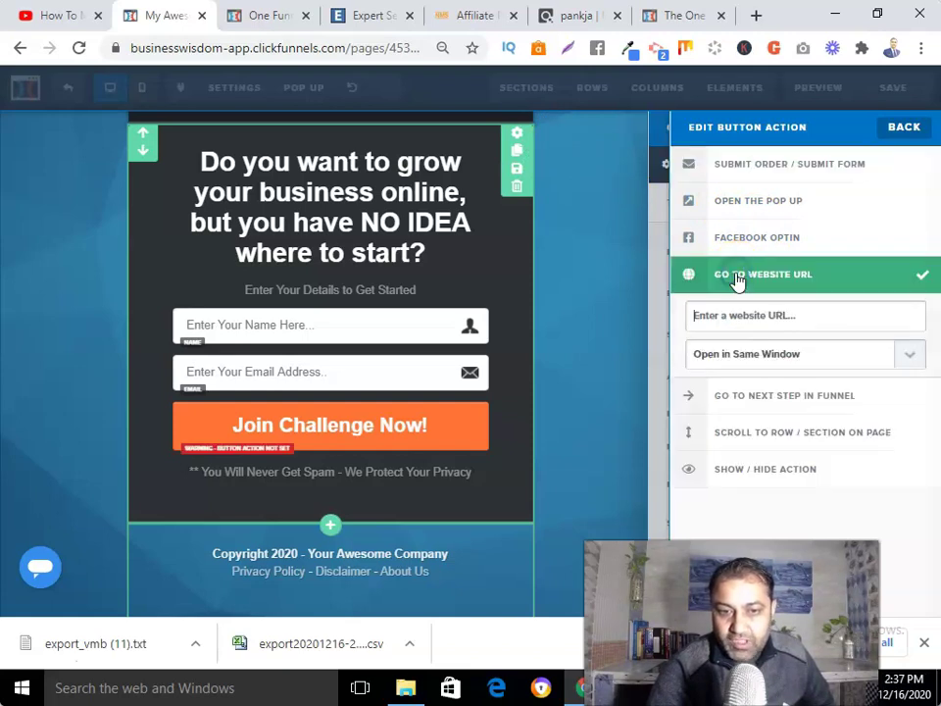
Copy the affiliate link from the One Funnel Away Challenge affiliate center and paste it as the optin button's website URL
left_click(241, 16)
right_click(393, 463)
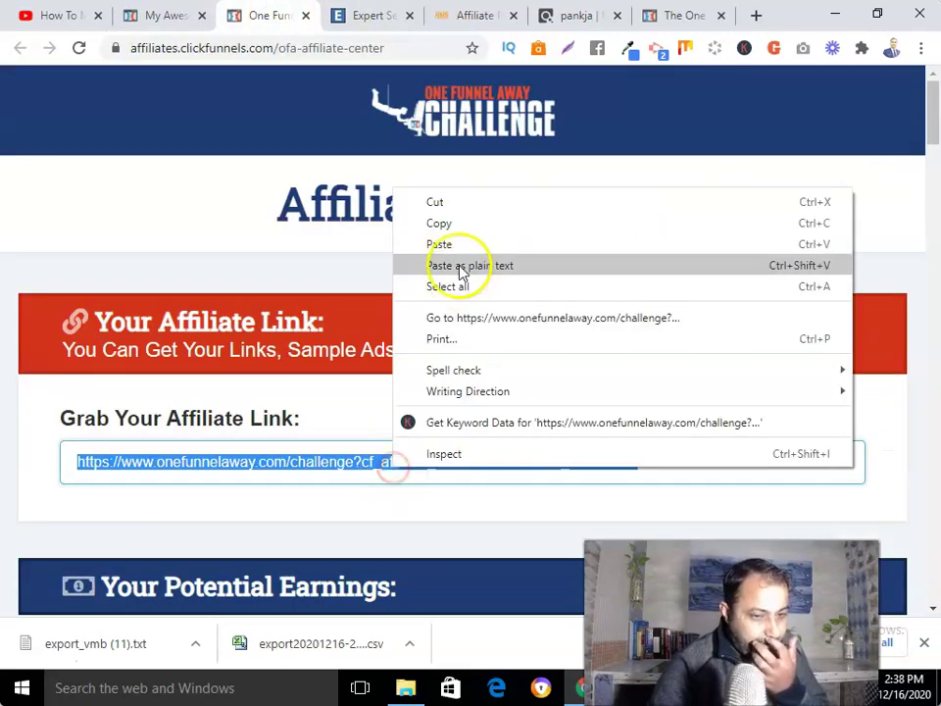
left_click(446, 223)
left_click(163, 16)
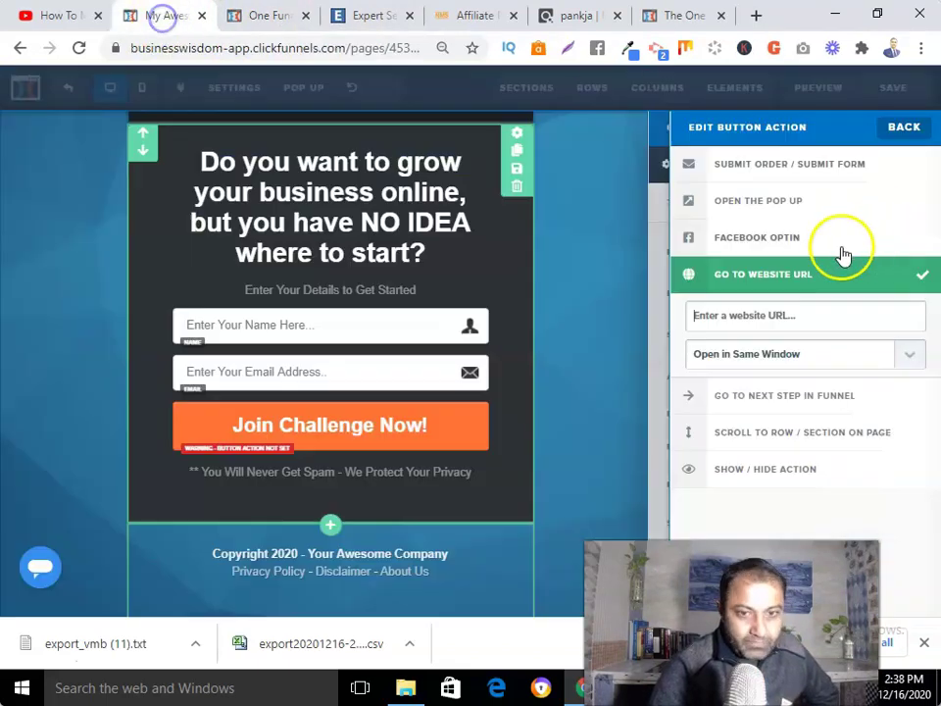
right_click(790, 314)
left_click(790, 431)
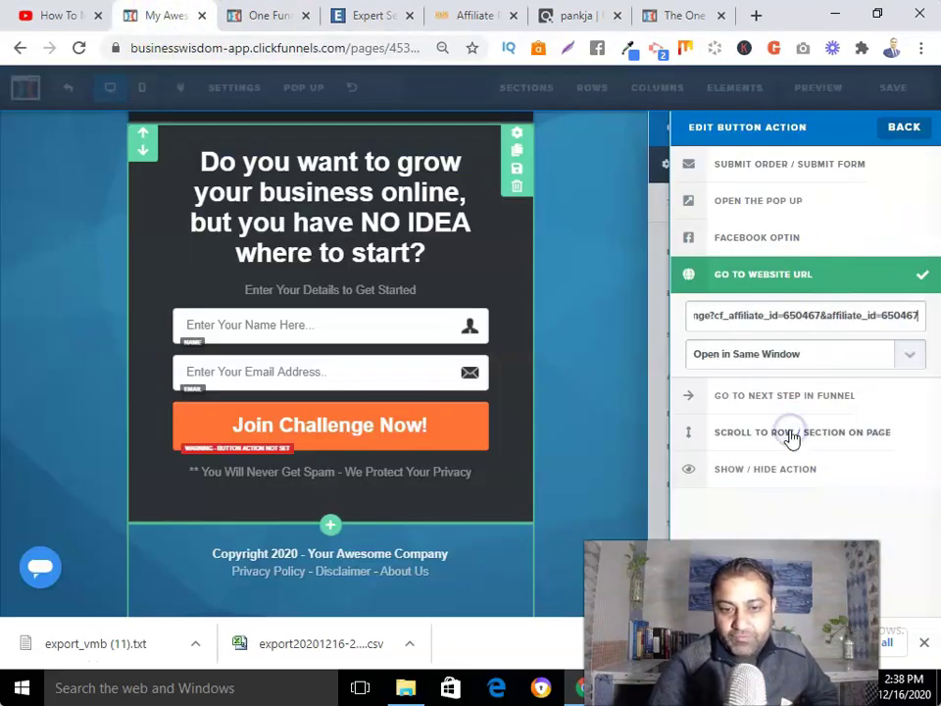
left_click(580, 361)
left_click(780, 330)
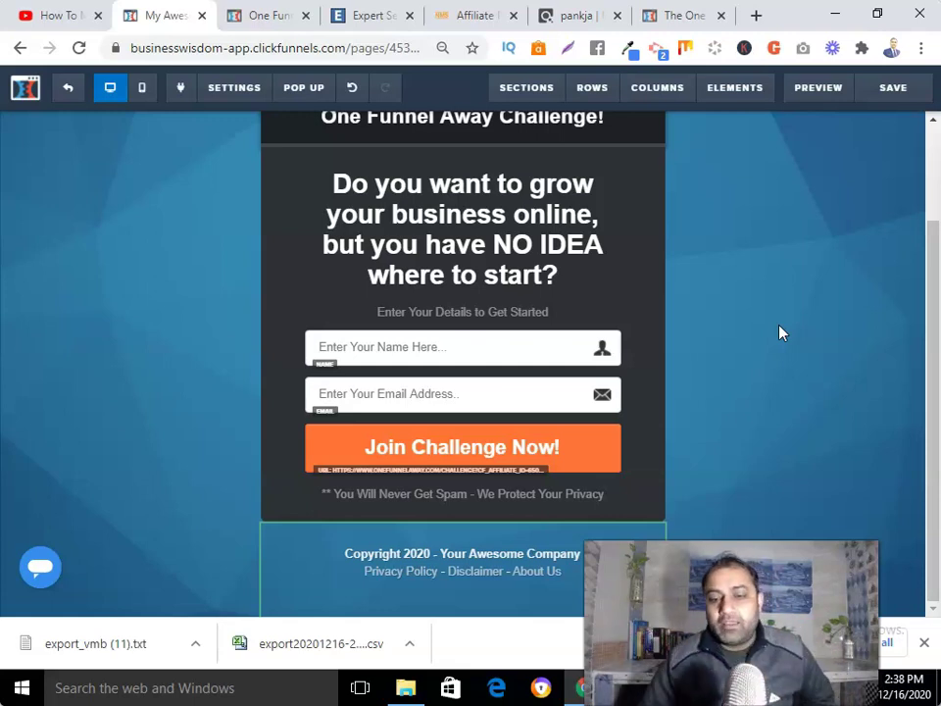
Save the page with the linked optin button, keeping the default SEO meta data
left_click(893, 87)
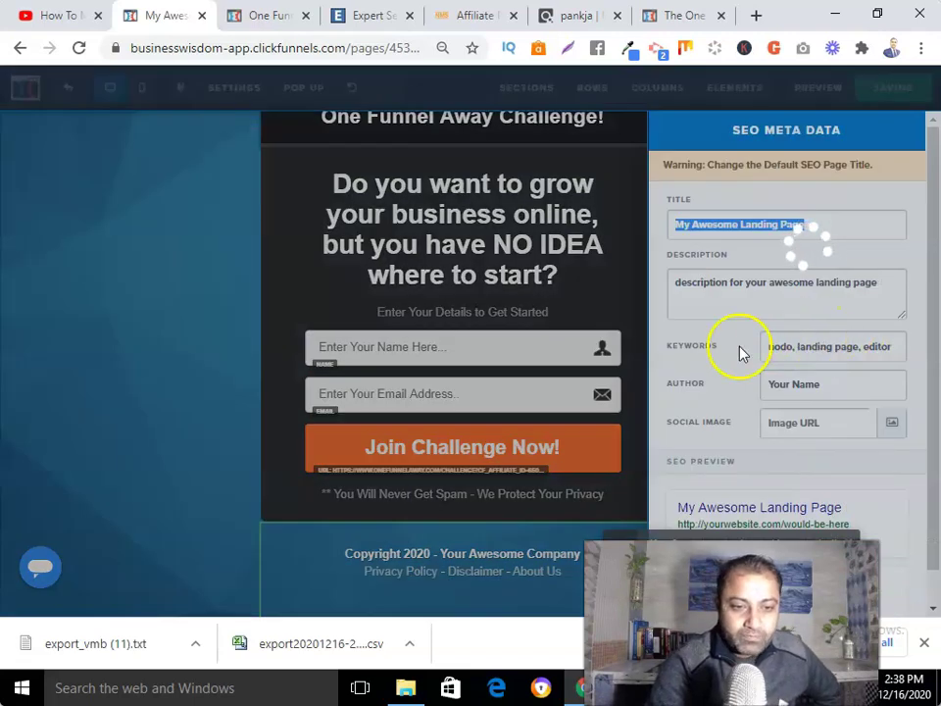
left_click(132, 383)
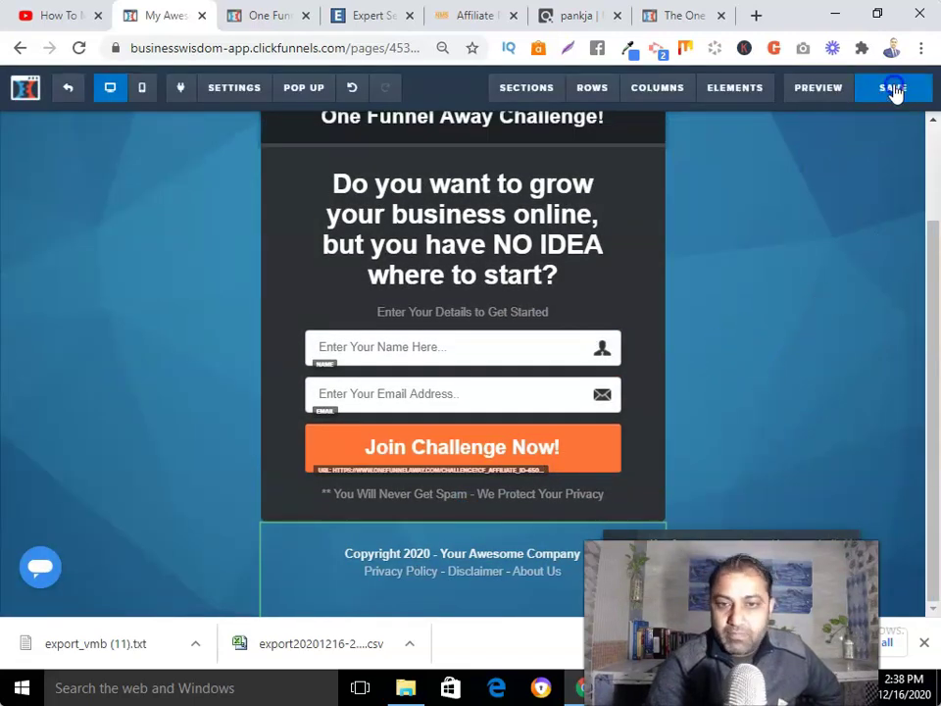
left_click(893, 89)
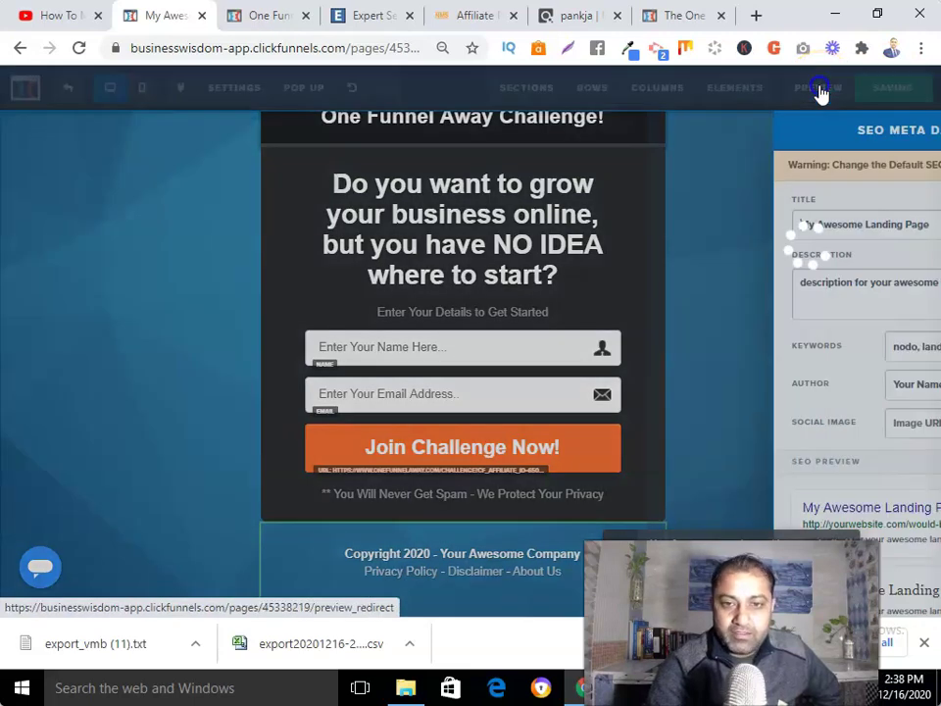
left_click(530, 200)
Preview the optin page and check its headlines, name and email fields, and join button
left_click(819, 90)
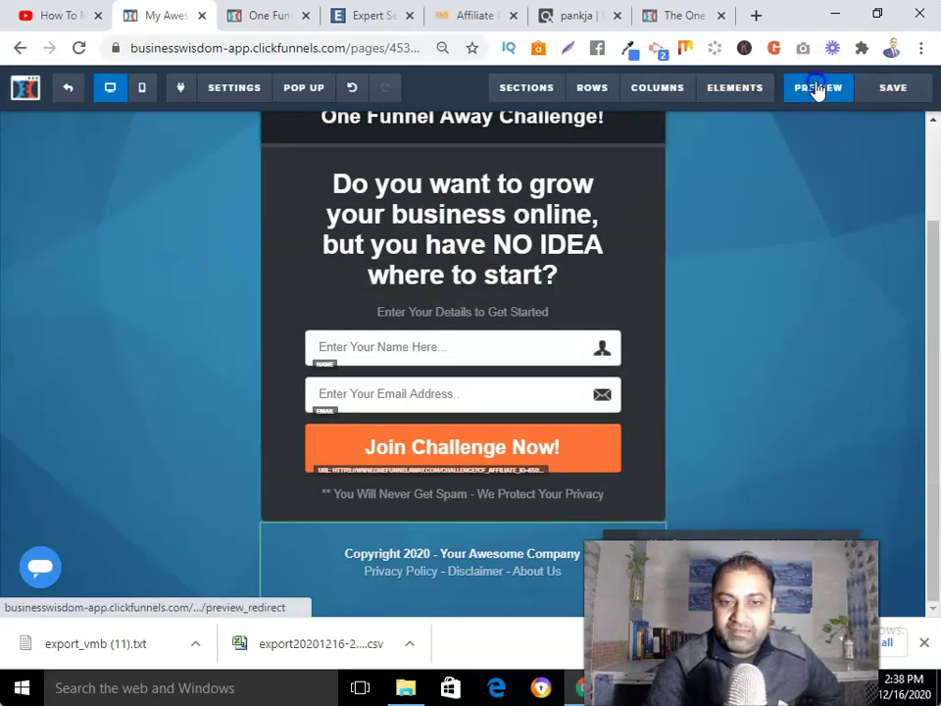
left_click(329, 364)
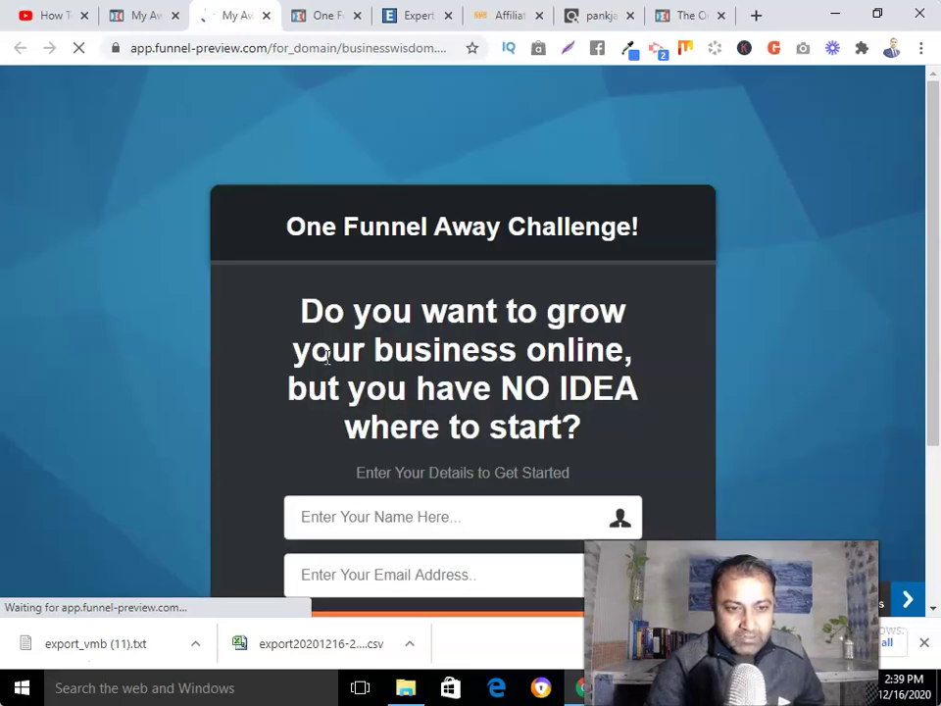
scroll(325, 364, "down", 3)
left_click(333, 355)
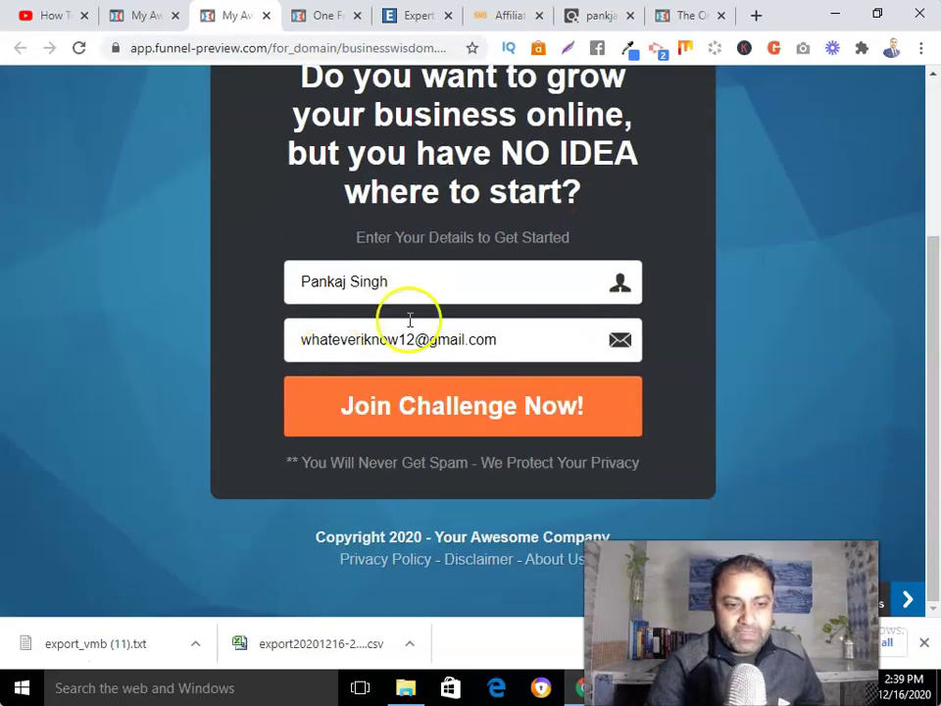
scroll(426, 370, "up", 3)
scroll(436, 263, "down", 3)
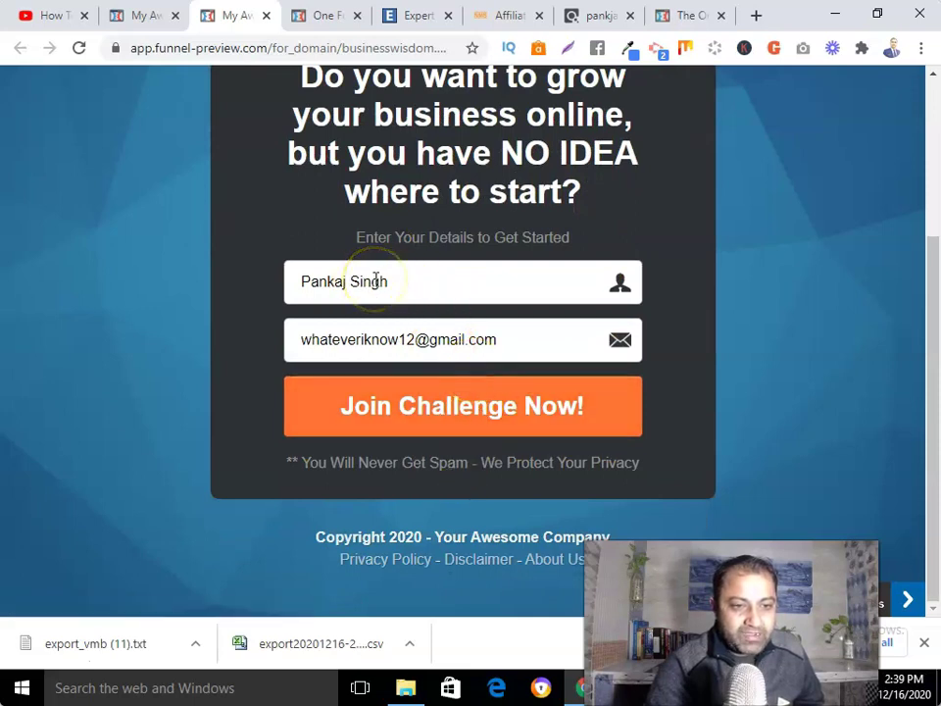
scroll(422, 411, "up", 3)
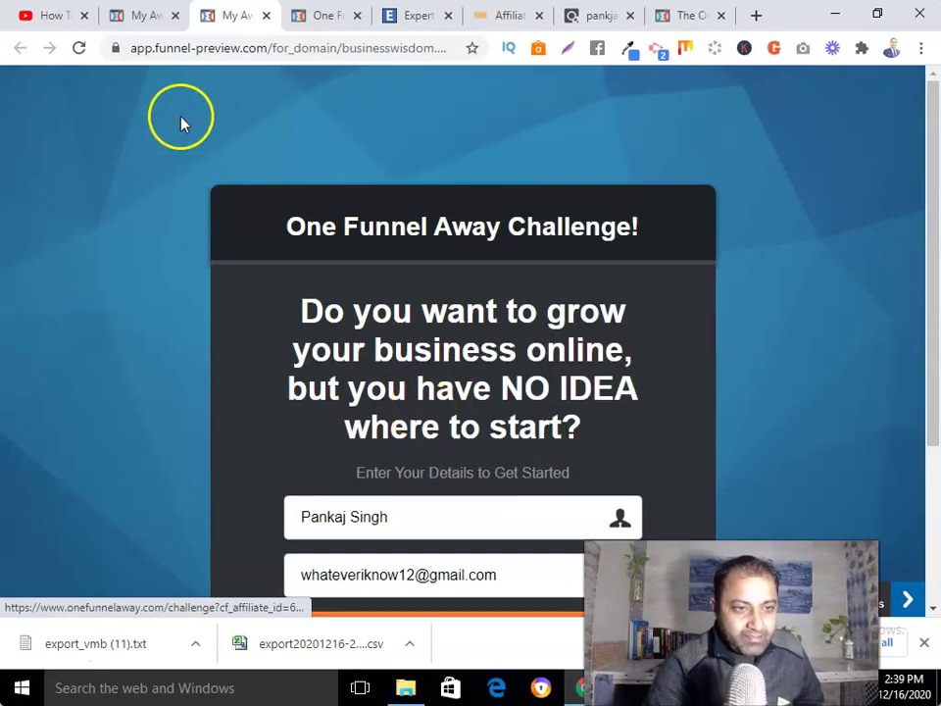
Back in the page editor, set the email integration to convert (Convertkit Api) with the action Subscribe to Form
left_click(143, 16)
mouse_move(204, 96)
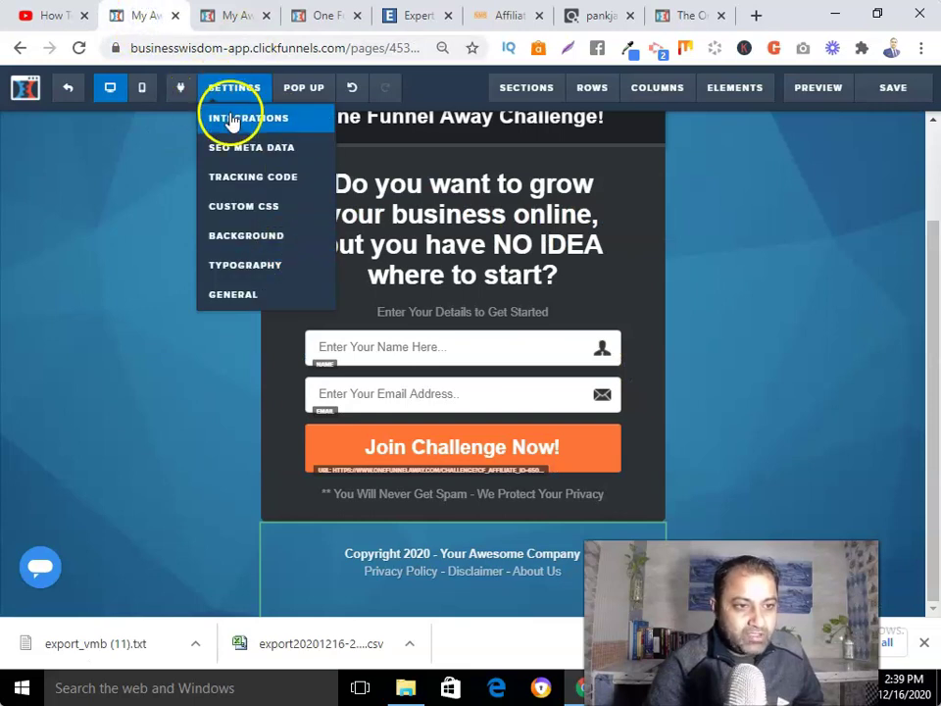
left_click(232, 120)
left_click(911, 304)
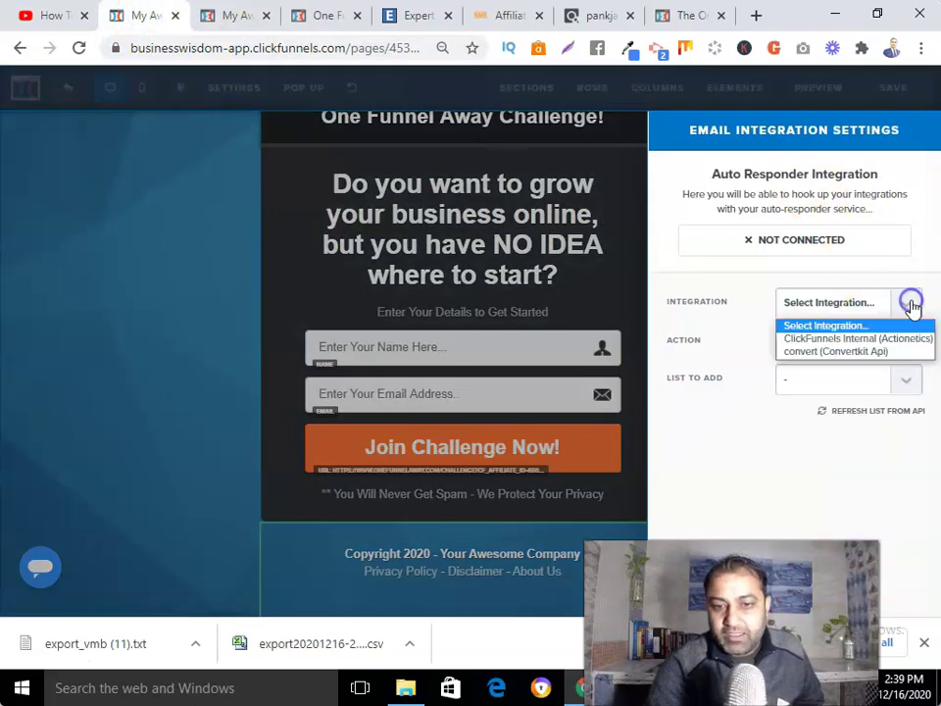
left_click(812, 351)
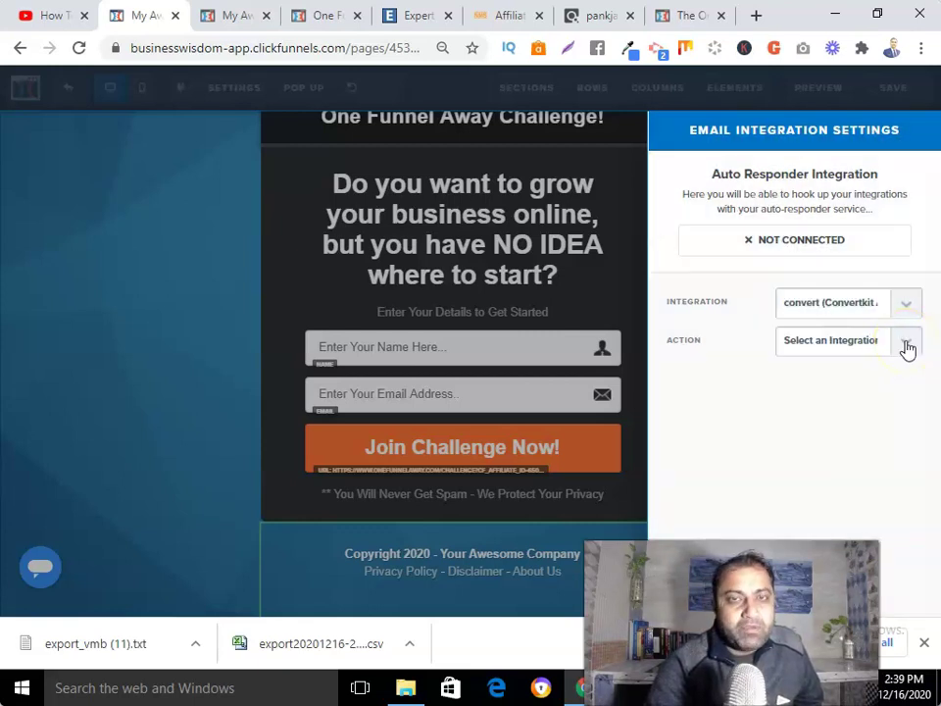
left_click(906, 344)
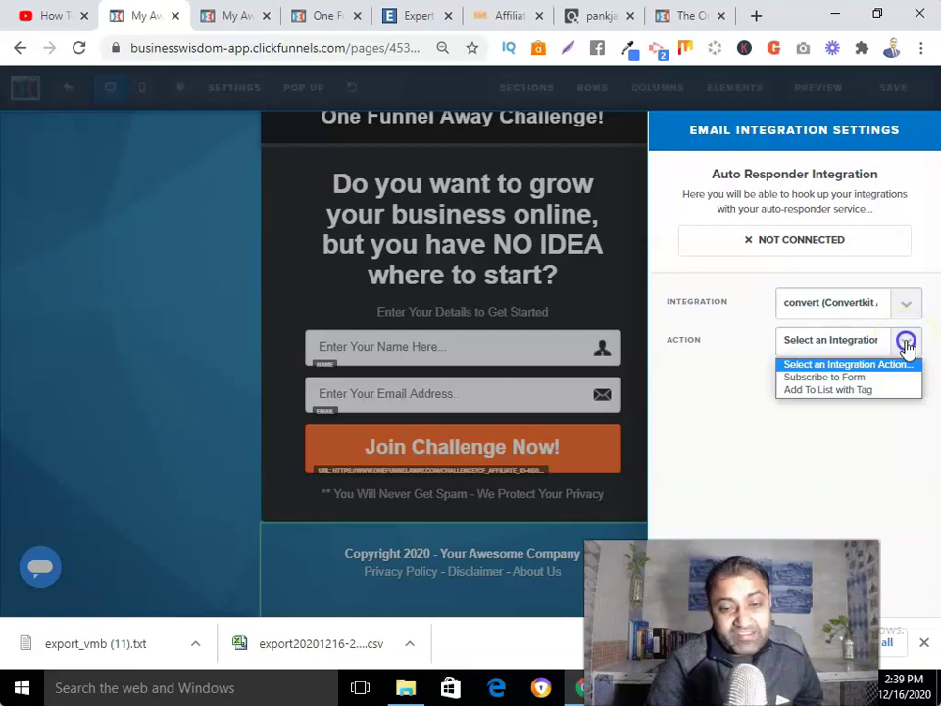
left_click(832, 377)
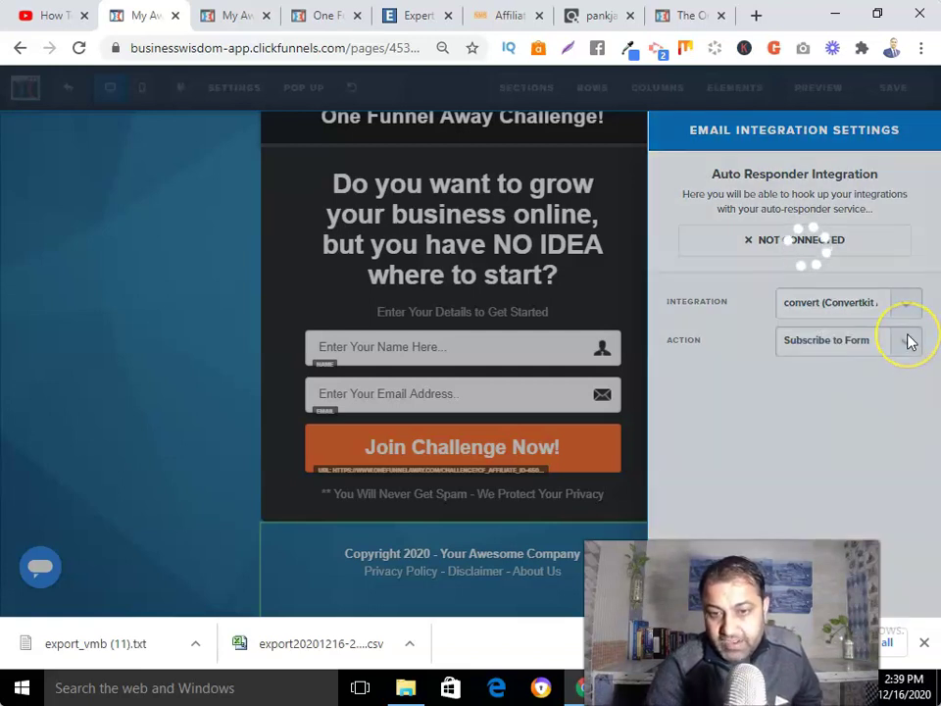
Choose Form 17 as the list to add subscribers to and close the email integration settings
left_click(900, 381)
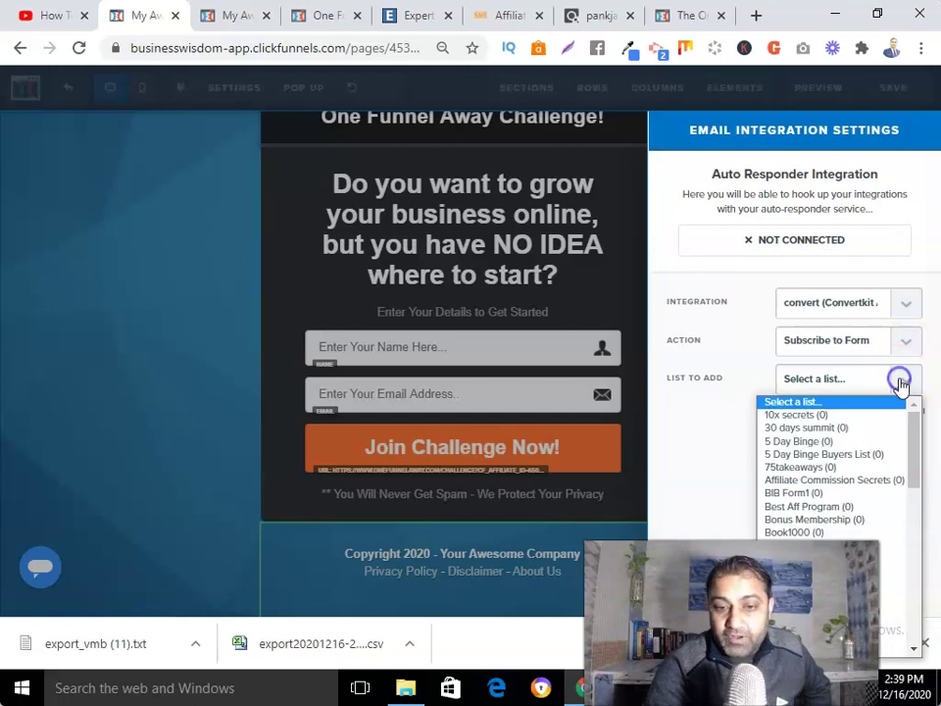
scroll(814, 485, "down", 3)
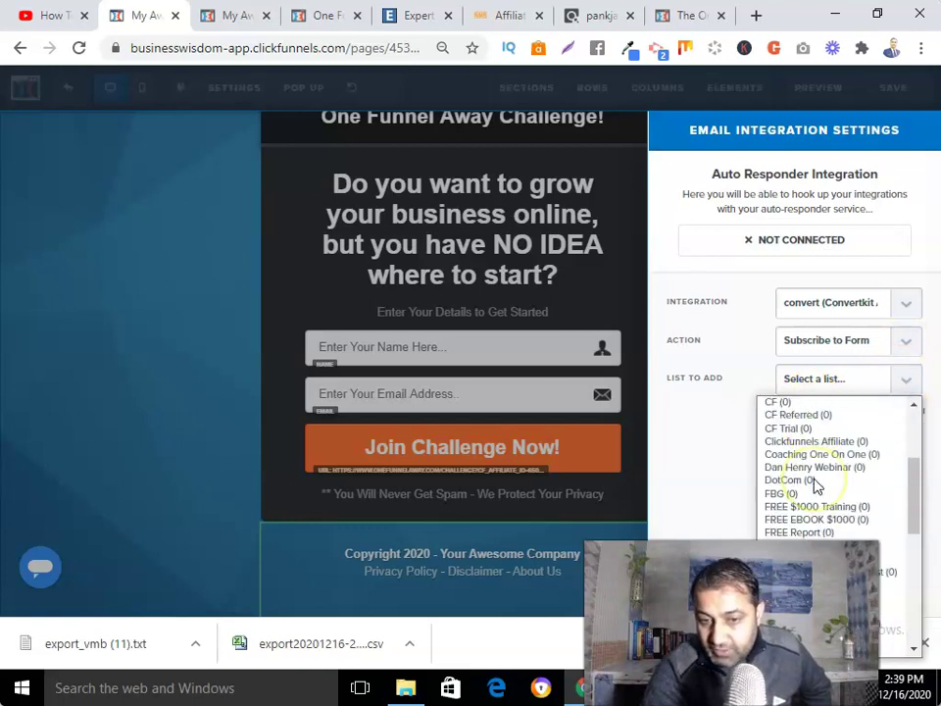
scroll(814, 488, "down", 3)
scroll(815, 486, "down", 3)
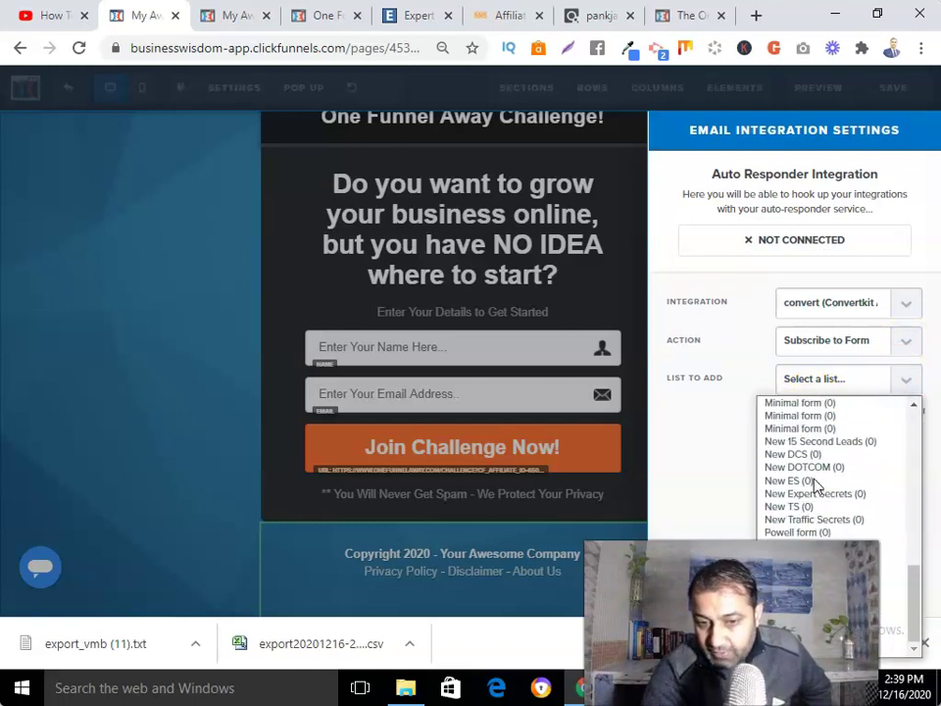
scroll(810, 485, "up", 4)
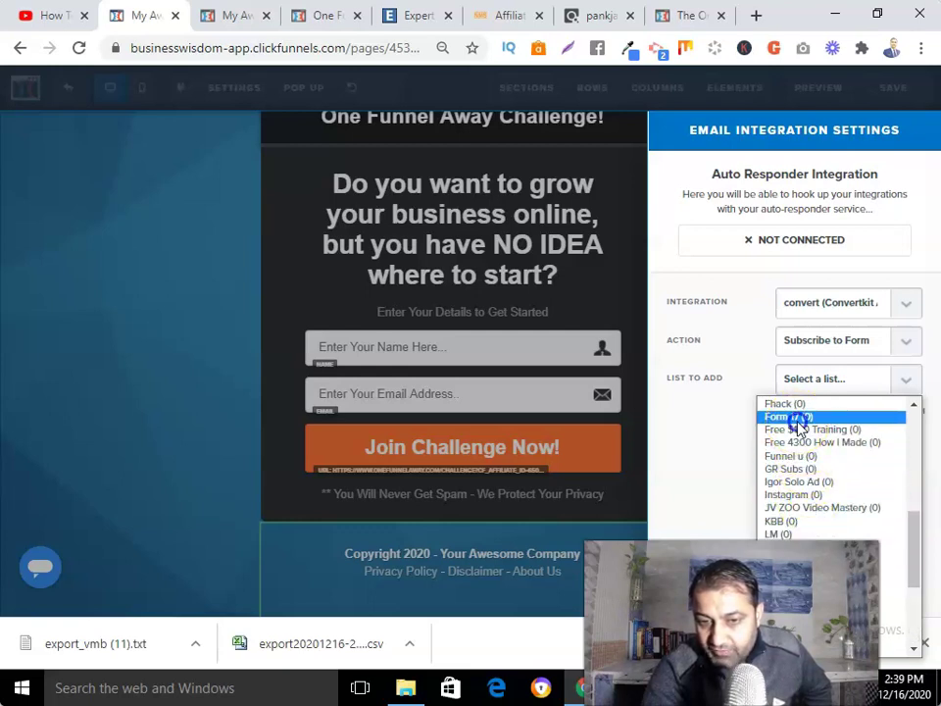
left_click(796, 417)
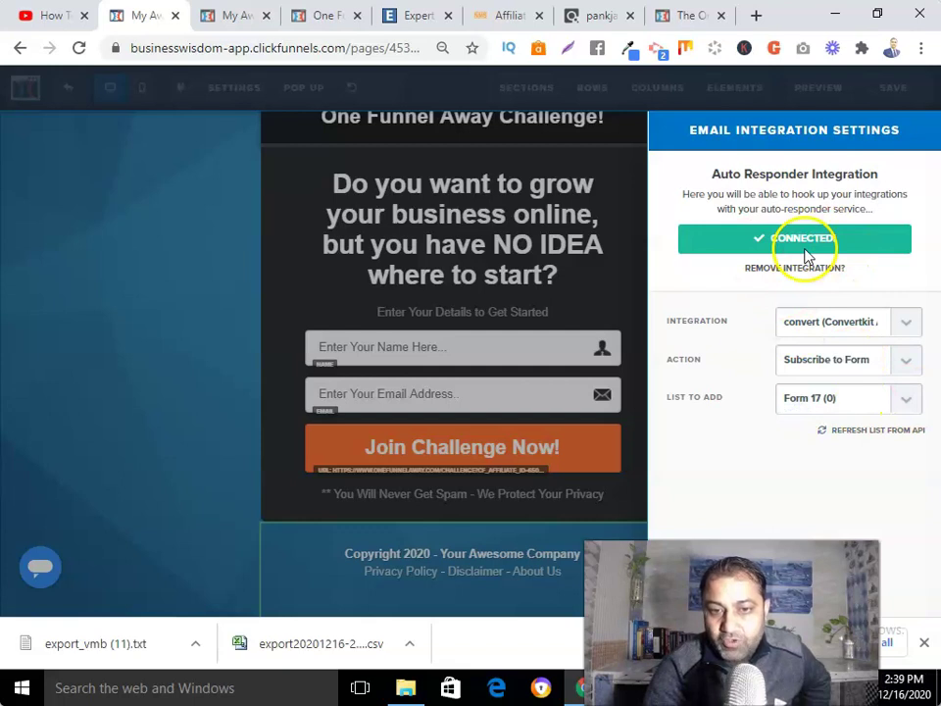
left_click(500, 318)
Set the page's SEO title to "OFA Challenge" and save the page
left_click(905, 94)
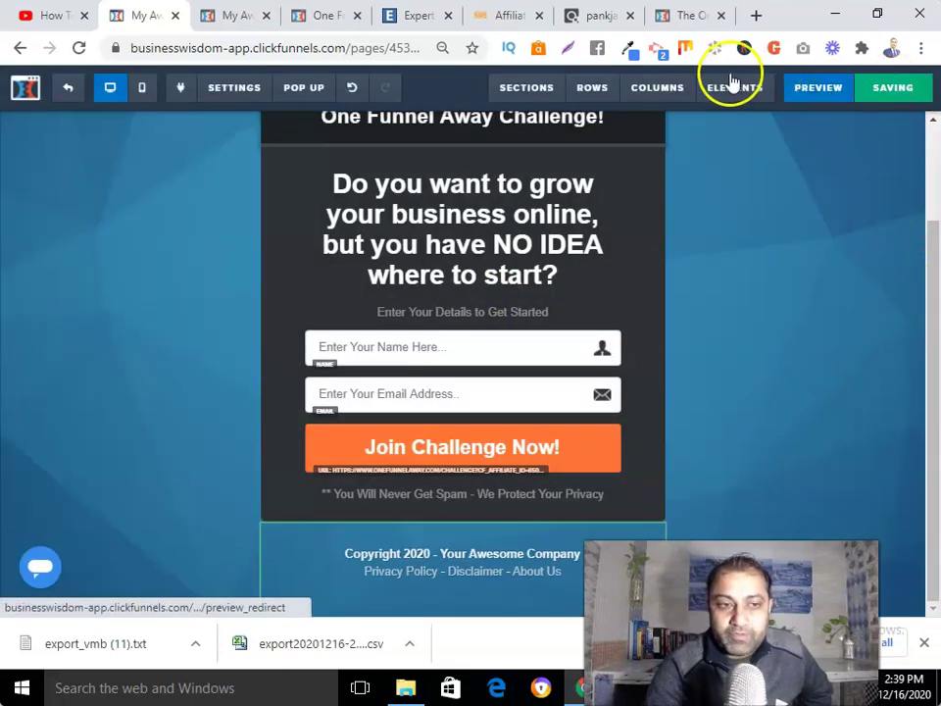
left_click(814, 91)
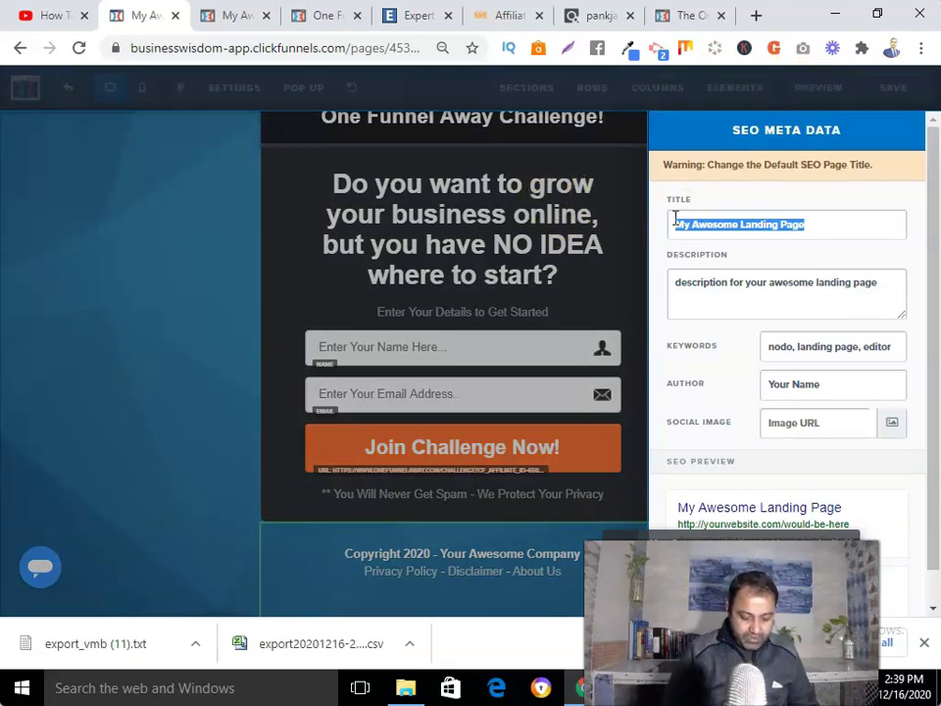
type("OFA Challenge")
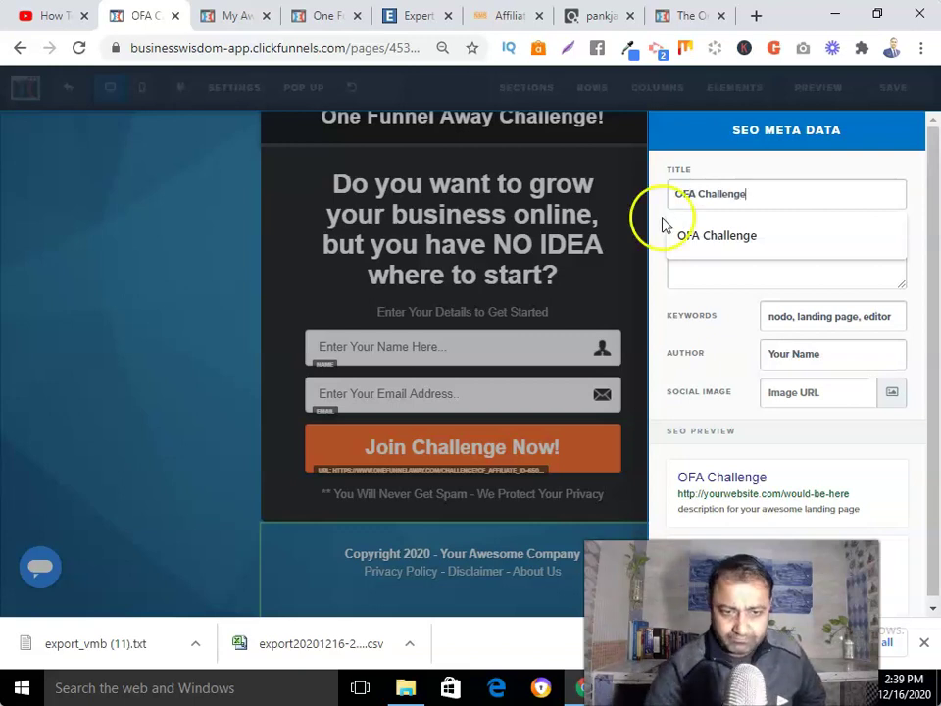
left_click(663, 218)
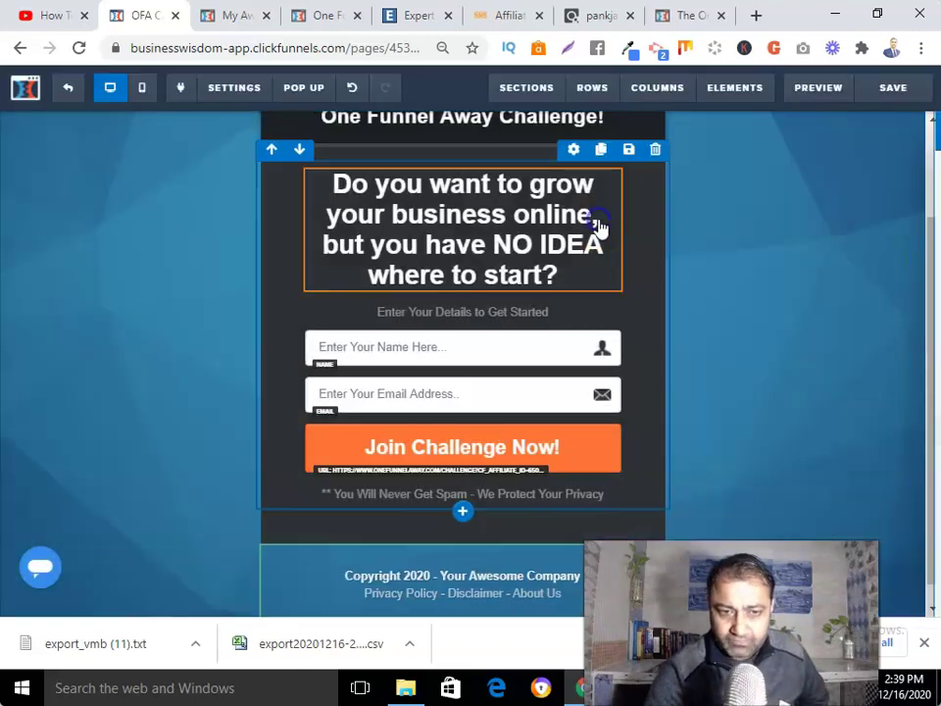
left_click(902, 90)
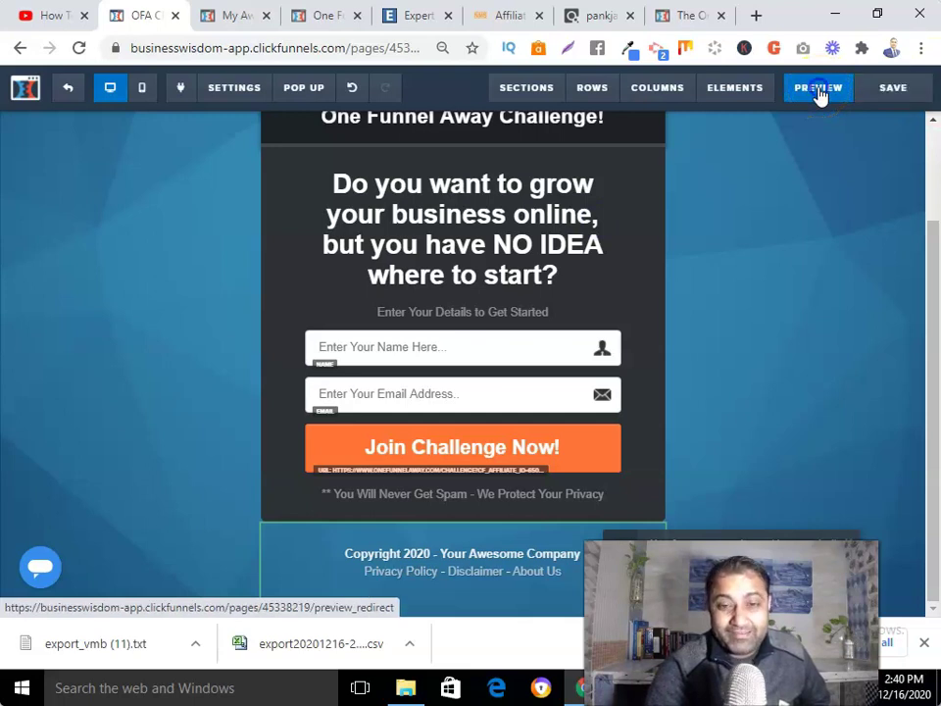
Preview the optin page again and test that its join button leads to the One Funnel Away Challenge sales page
left_click(818, 90)
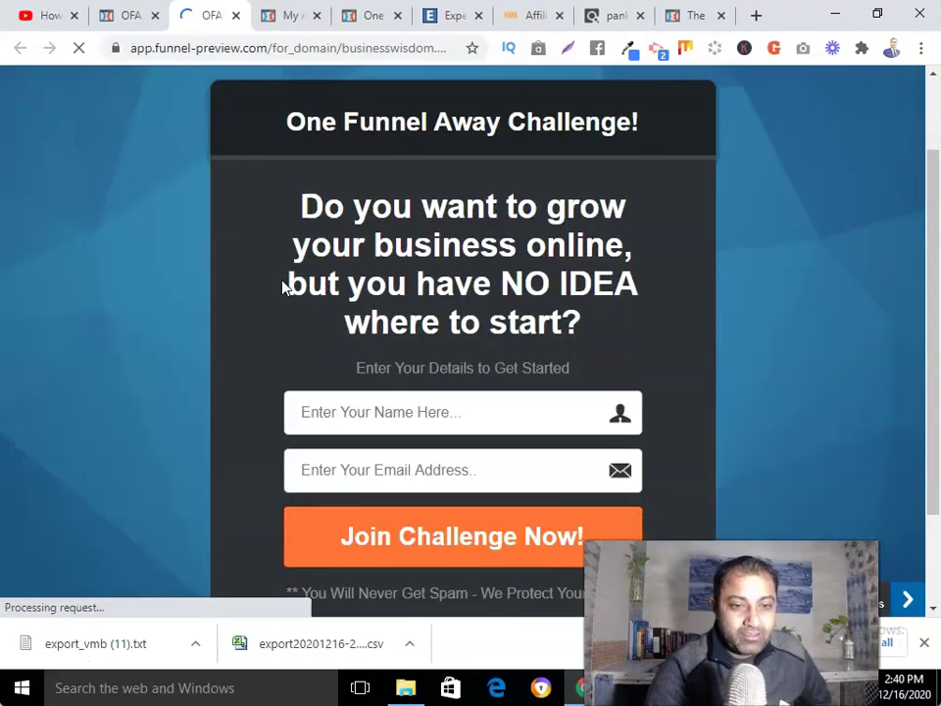
scroll(525, 280, "down", 2)
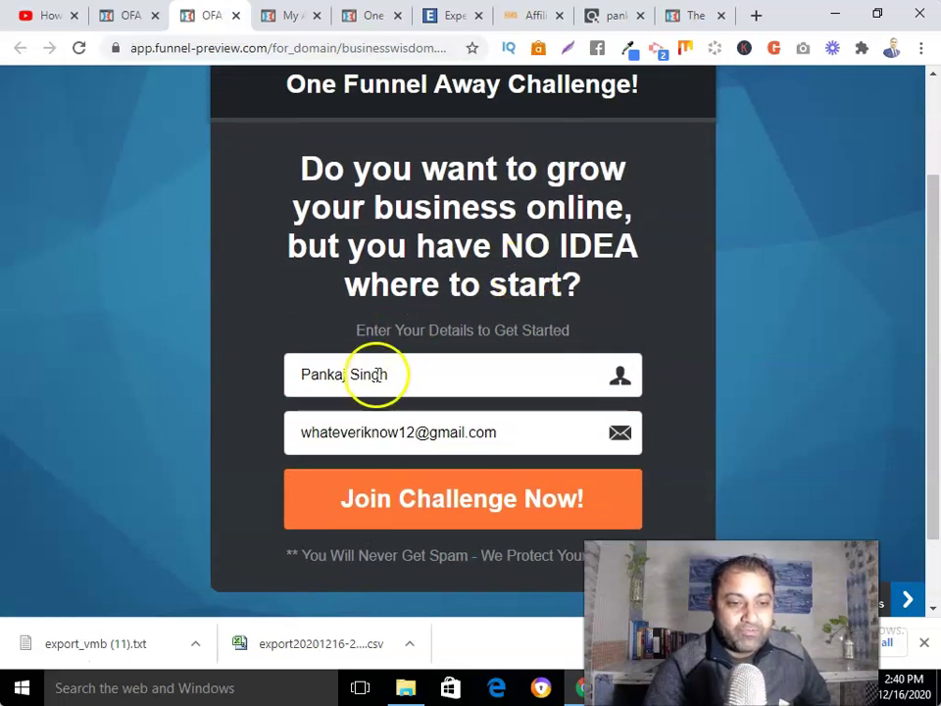
left_click(474, 500)
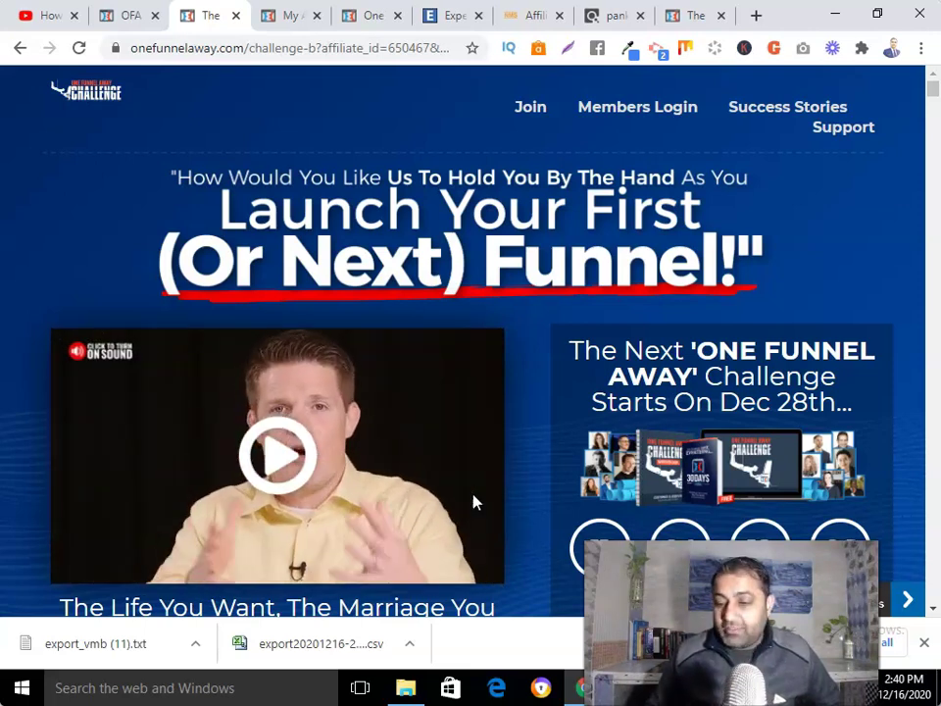
left_click(475, 490)
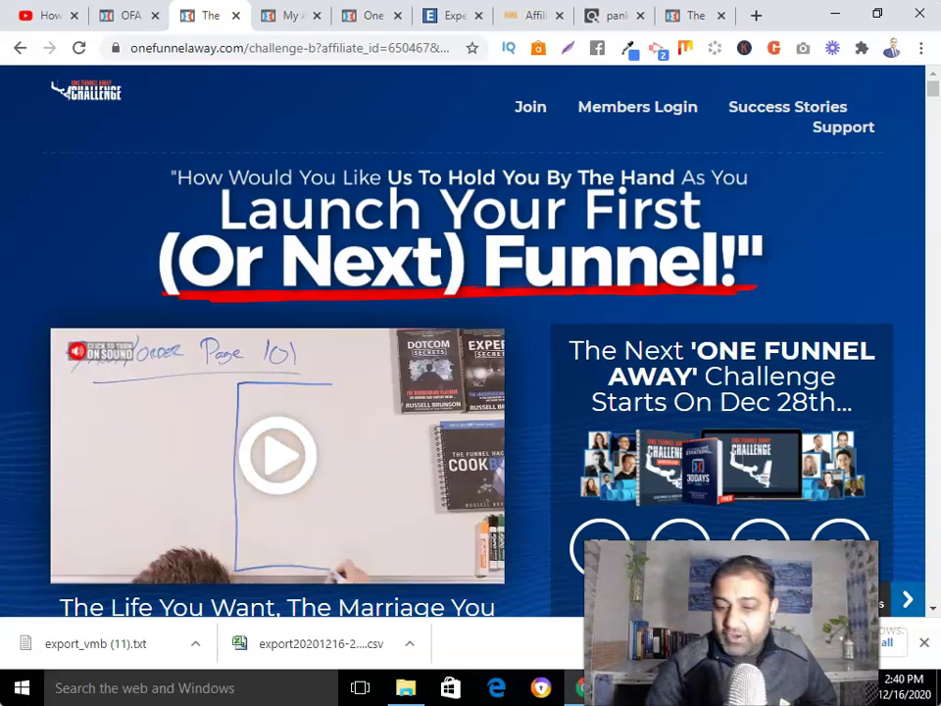
Return from the sales page to the optin preview and review the optin page in the editor
left_click(19, 51)
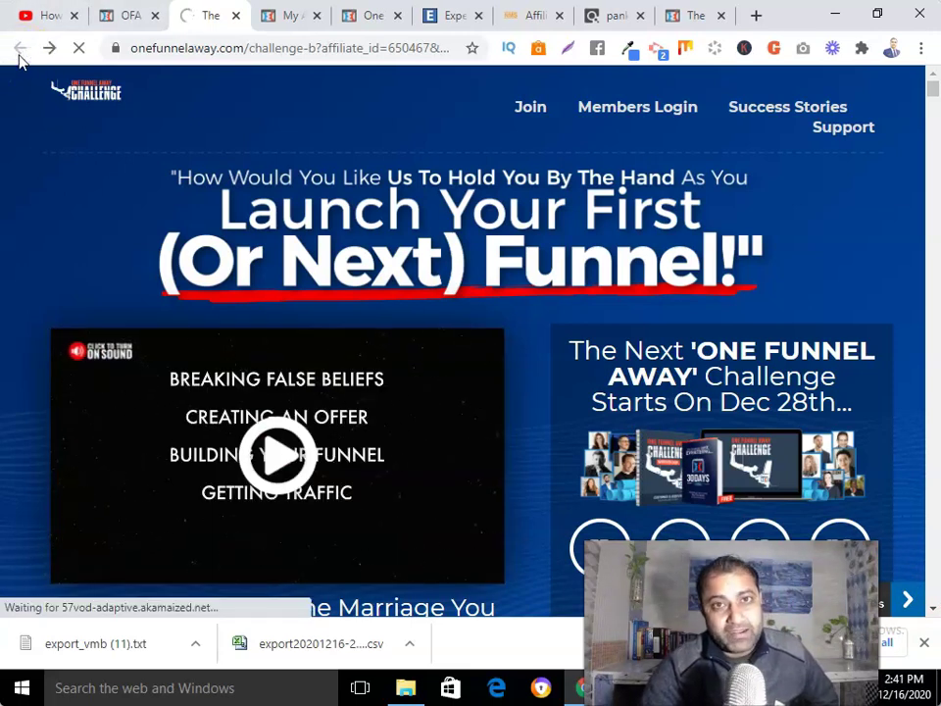
scroll(431, 225, "up", 3)
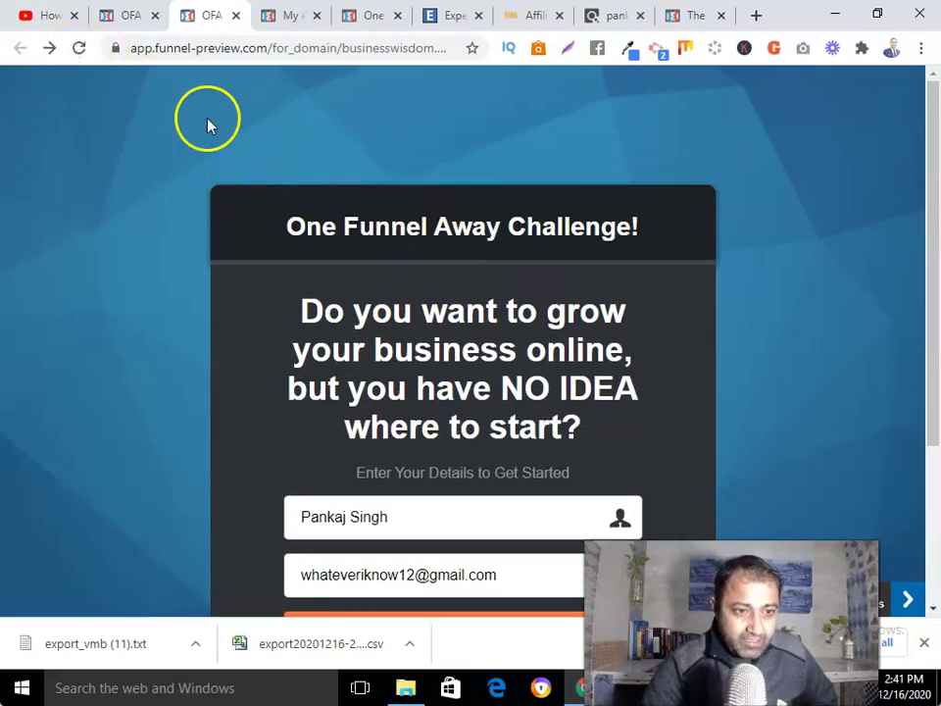
left_click(134, 17)
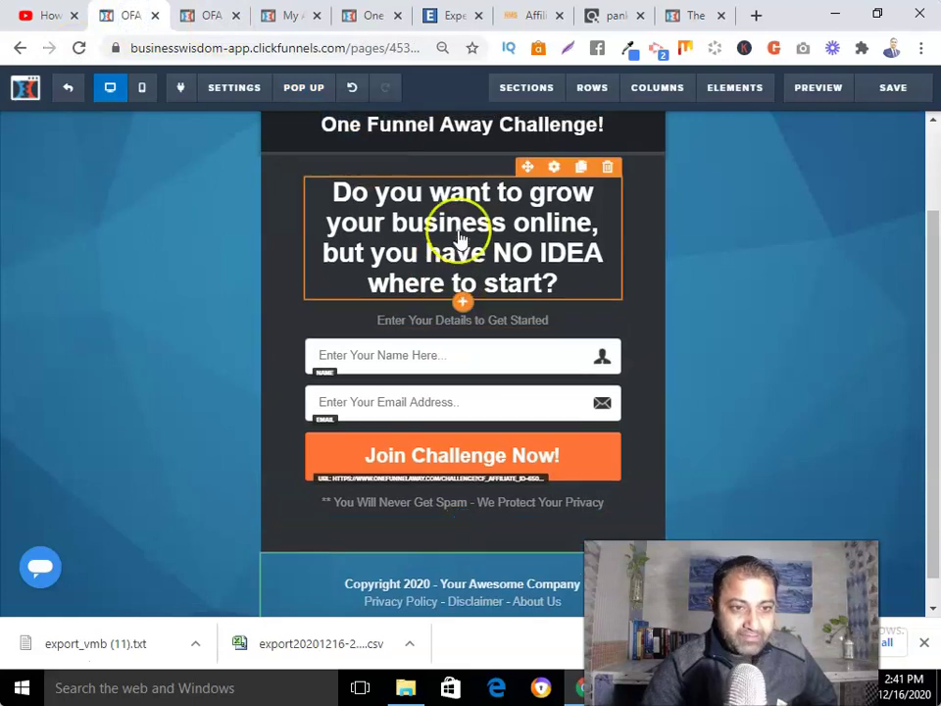
scroll(458, 235, "up", 3)
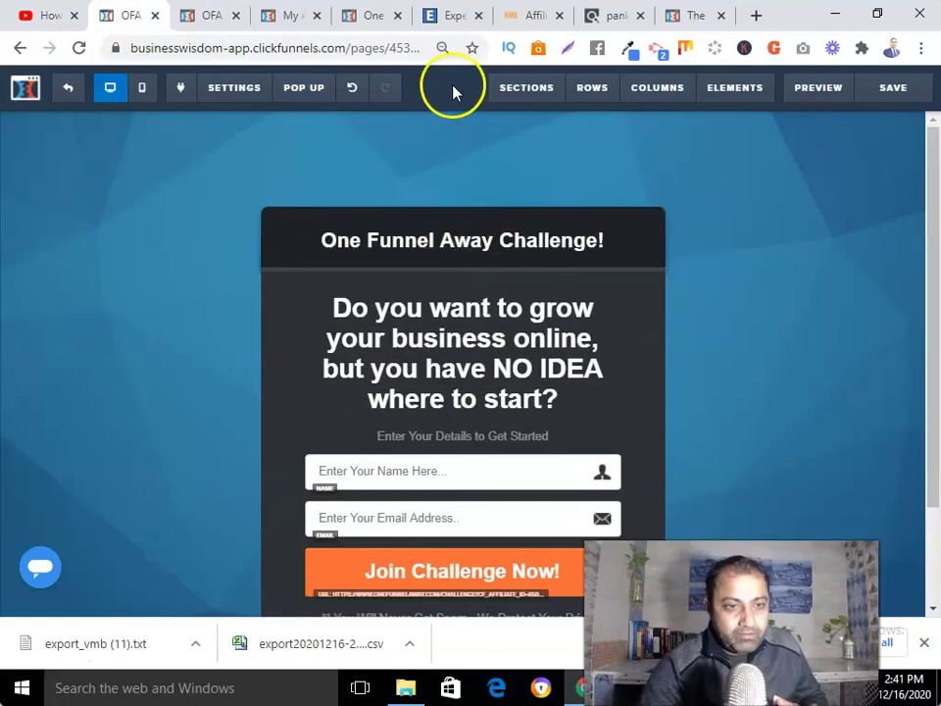
Copy the default affiliate link from the Expert Secrets affiliate page
left_click(444, 17)
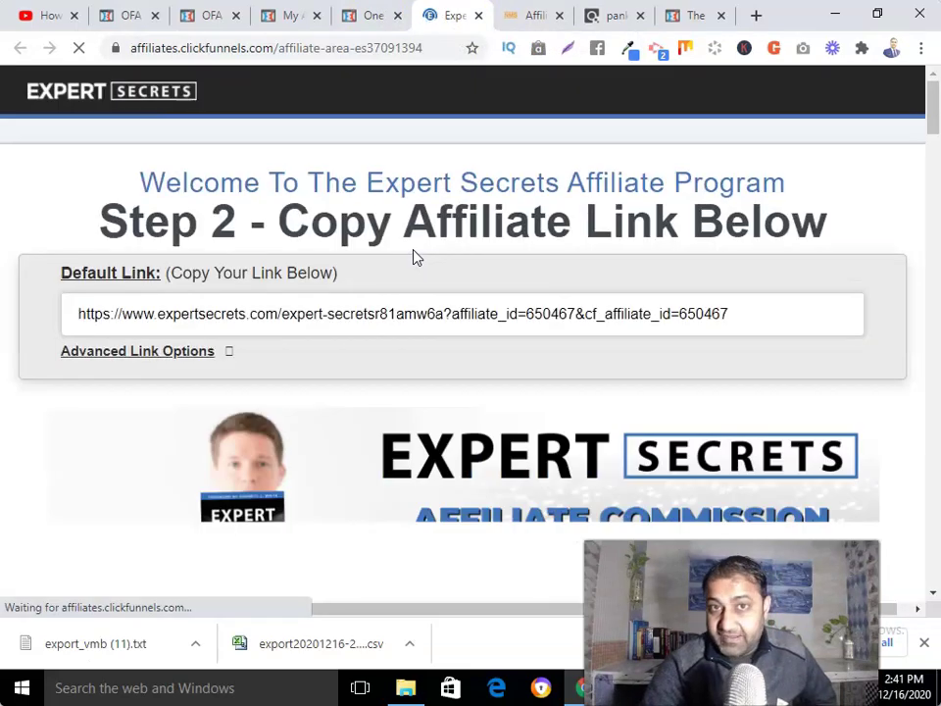
scroll(494, 250, "down", 2)
scroll(494, 250, "down", 3)
scroll(490, 250, "up", 2)
scroll(490, 250, "up", 2)
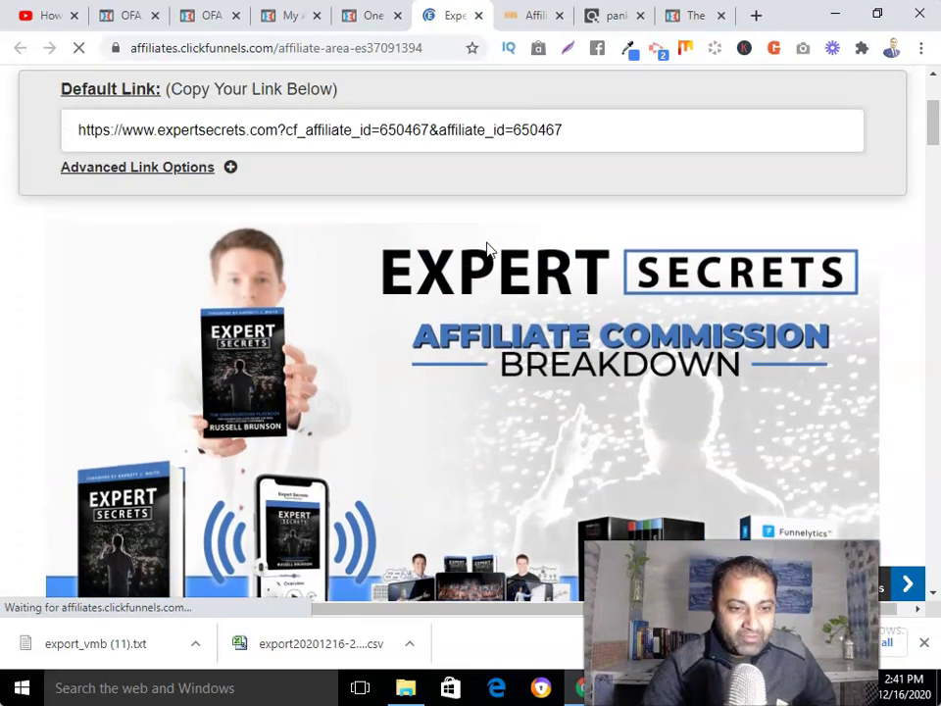
scroll(487, 250, "up", 2)
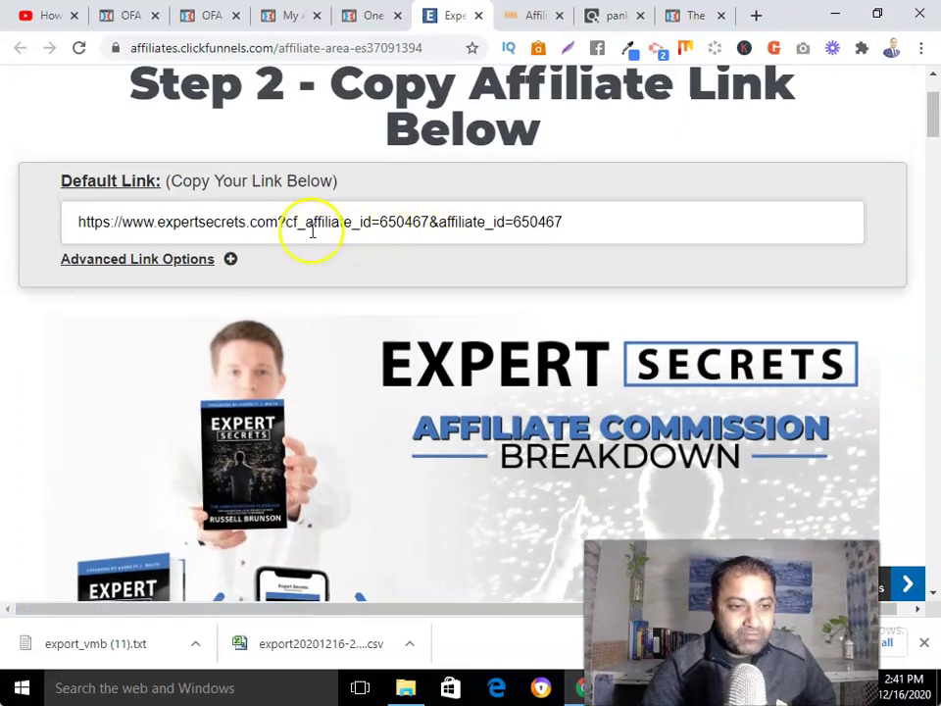
triple_click(311, 226)
right_click(312, 227)
left_click(355, 262)
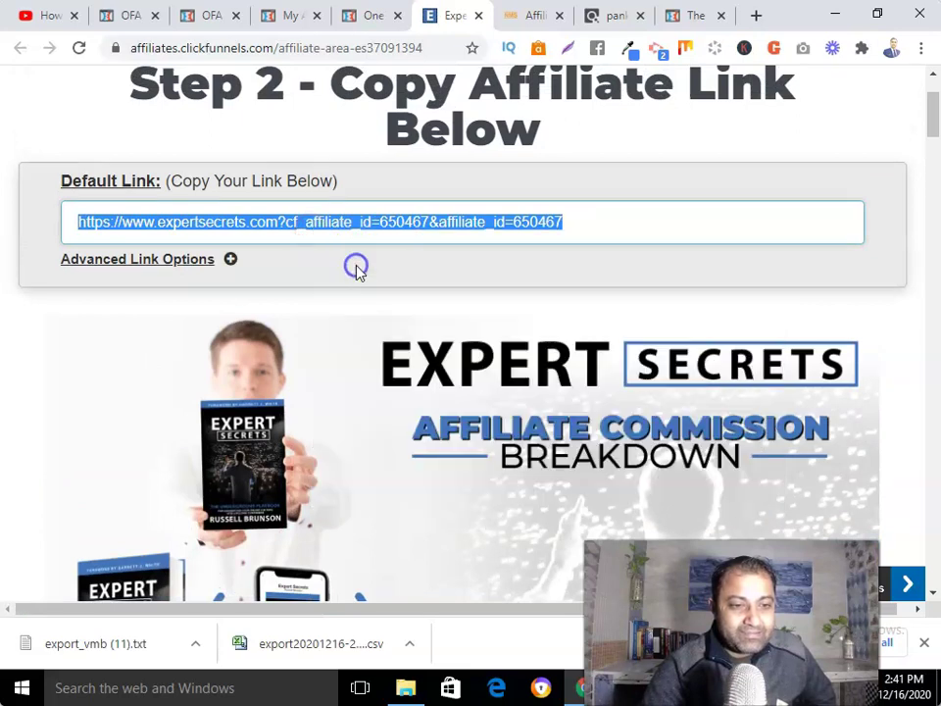
Open the copied Expert Secrets affiliate link in a new browser tab
left_click(756, 15)
right_click(439, 46)
left_click(487, 136)
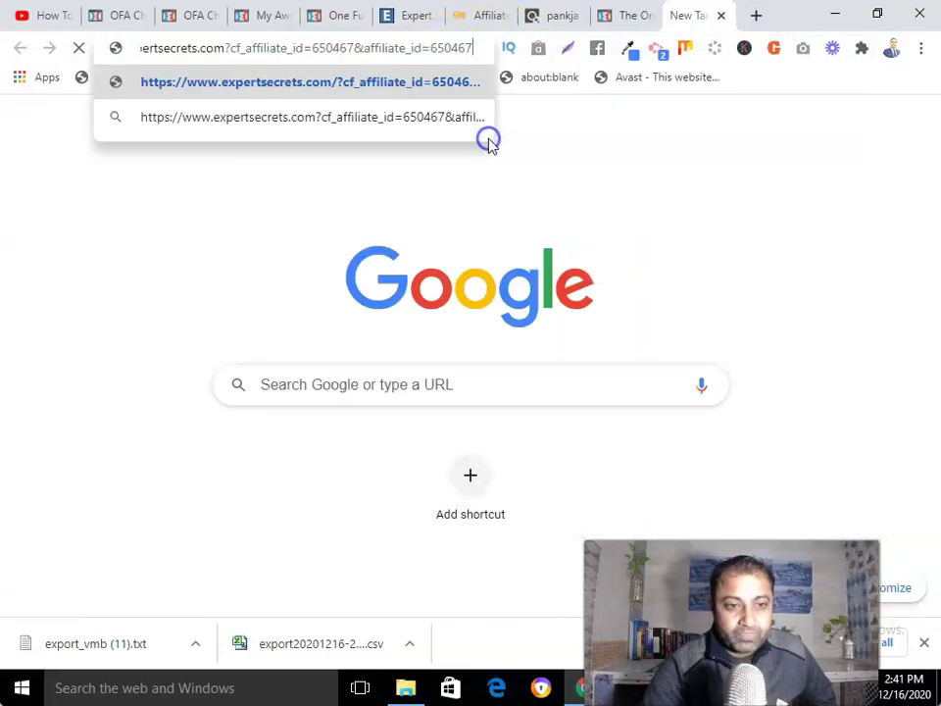
key("Return")
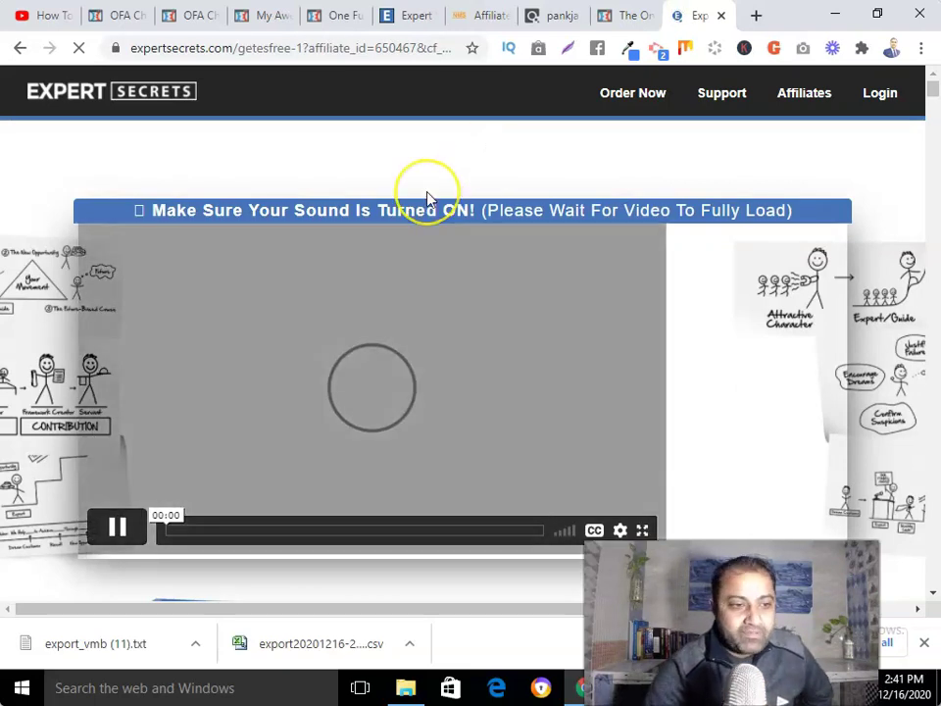
Examine the Expert Secrets sales page's headline, video and free book offer, and dismiss the exit popup
scroll(427, 196, "down", 1)
scroll(427, 197, "down", 3)
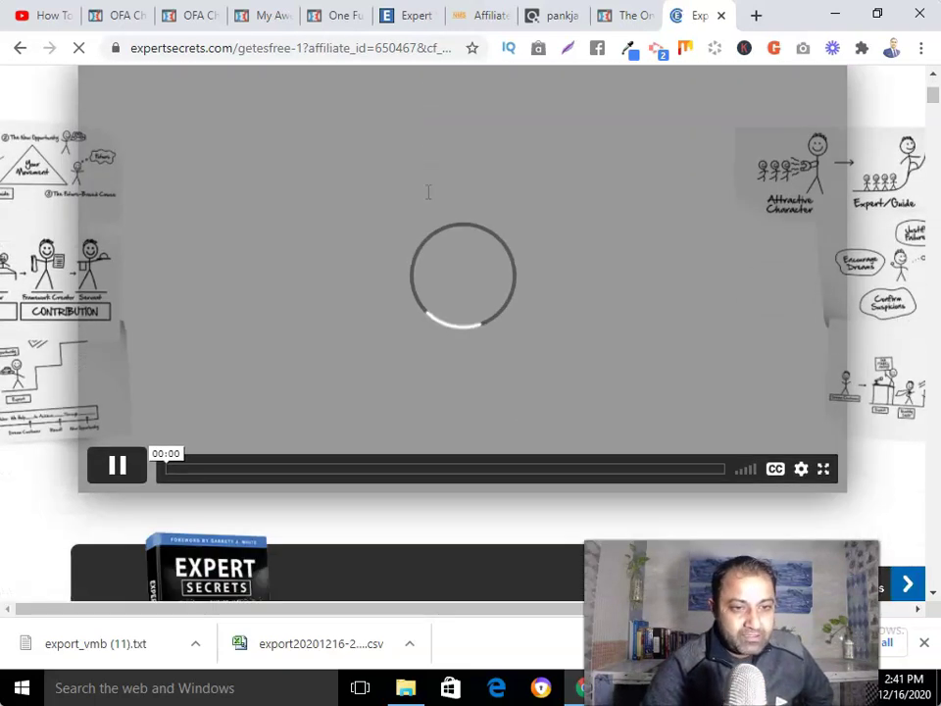
scroll(428, 193, "down", 3)
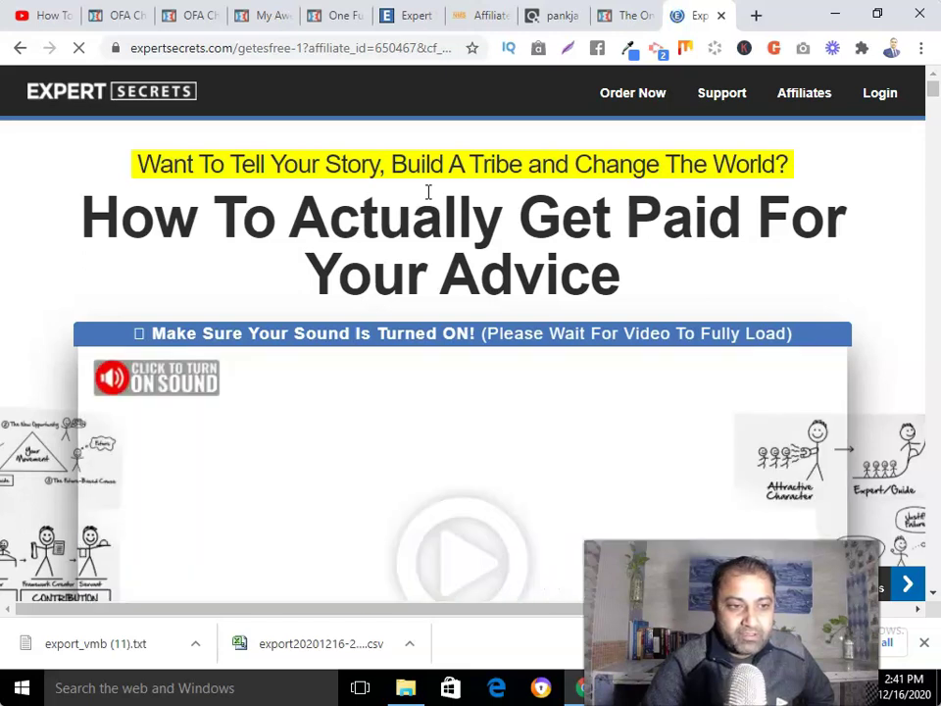
scroll(428, 192, "down", 10)
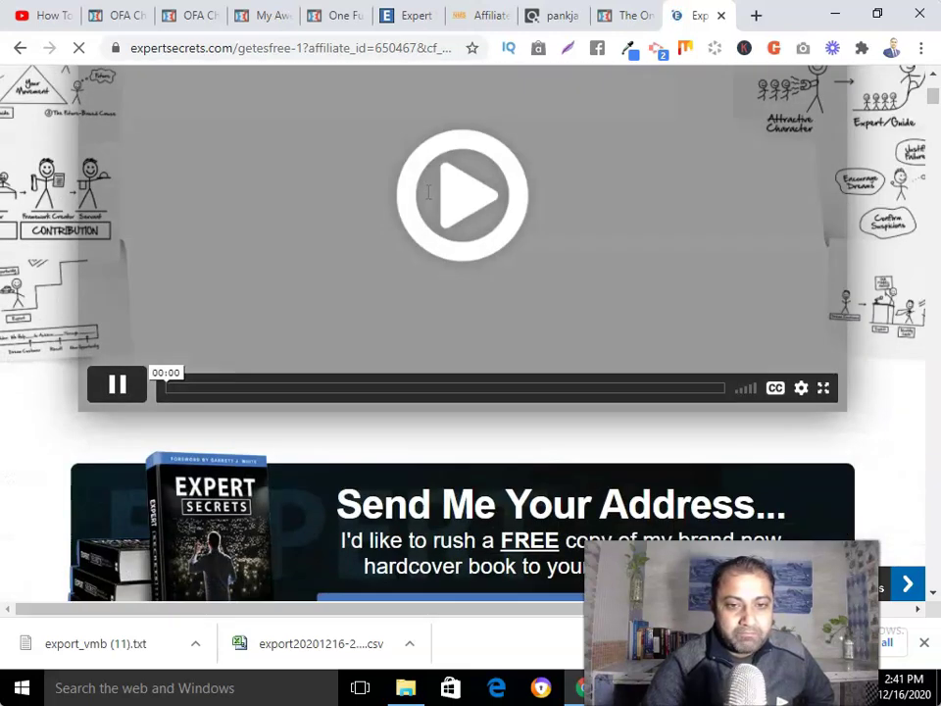
scroll(428, 197, "down", 7)
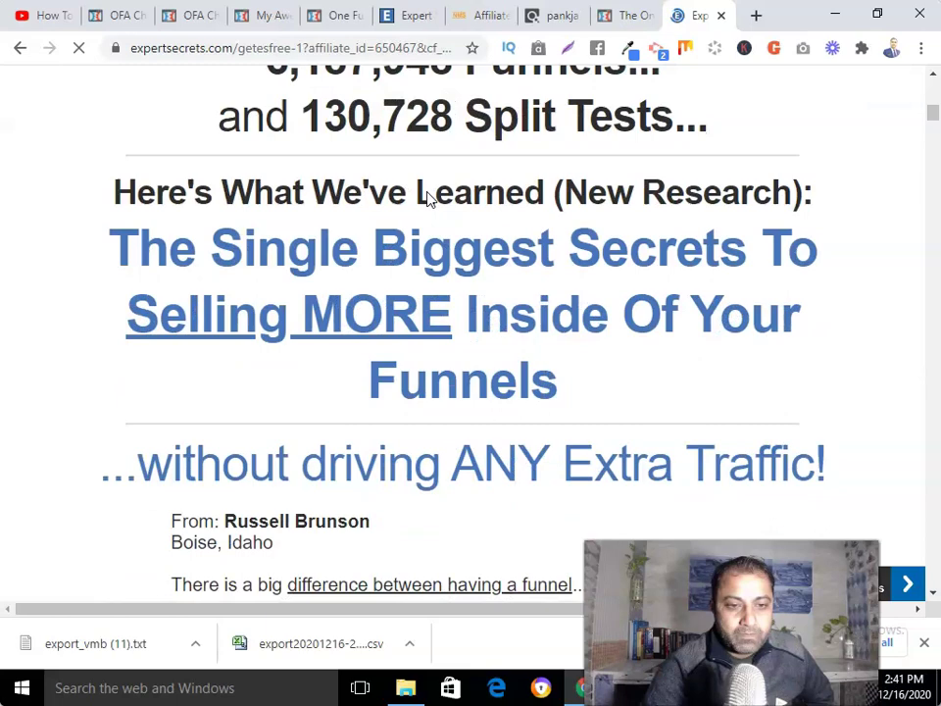
scroll(428, 192, "down", 6)
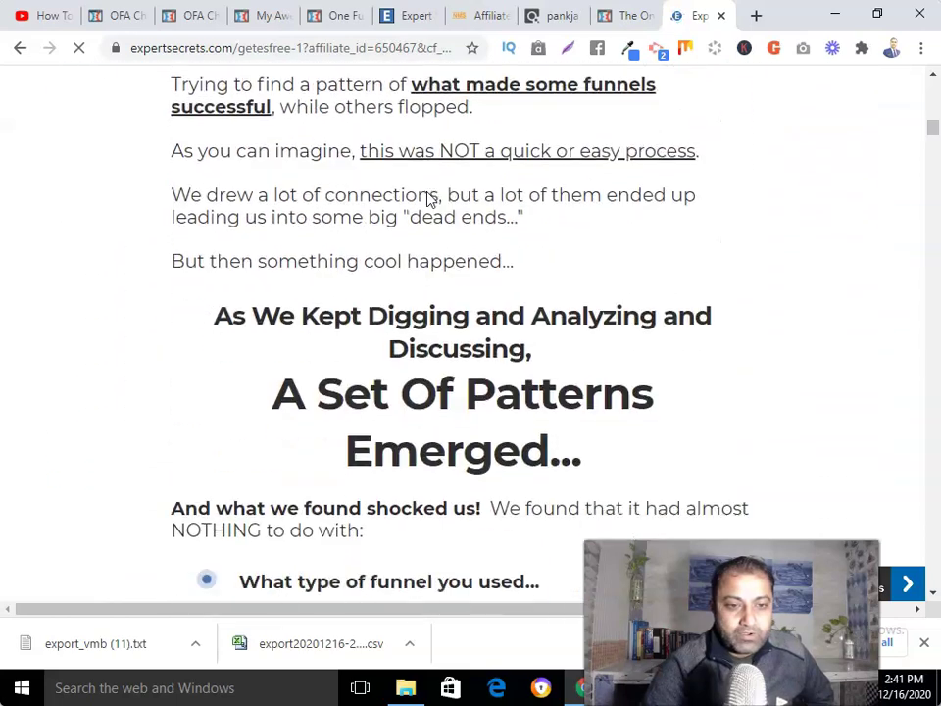
scroll(427, 192, "up", 5)
scroll(428, 193, "up", 15)
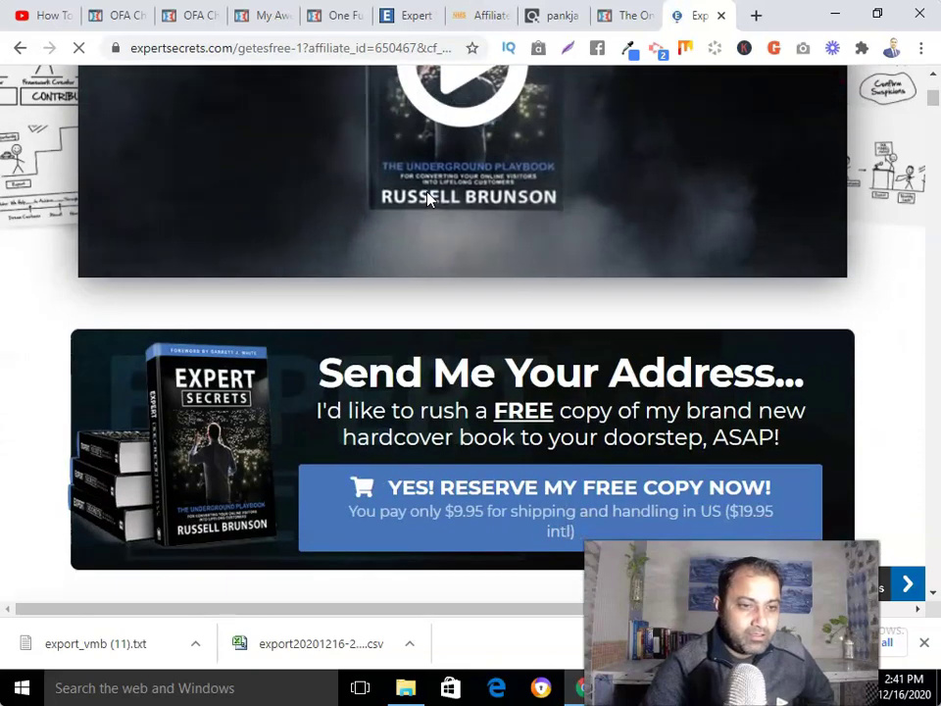
scroll(426, 199, "up", 5)
mouse_move(441, 49)
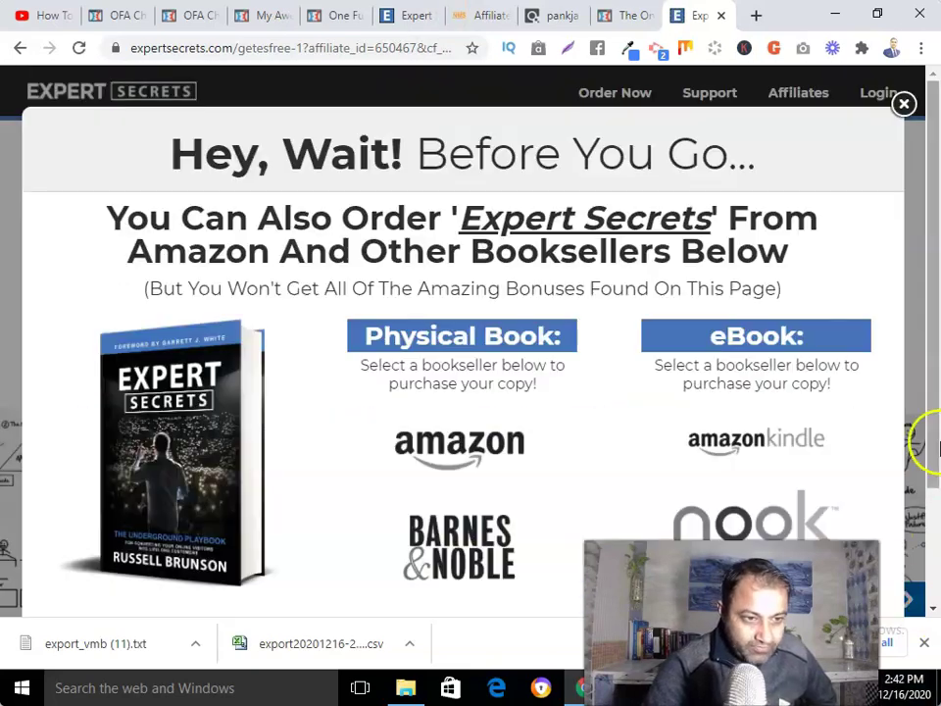
left_click(902, 105)
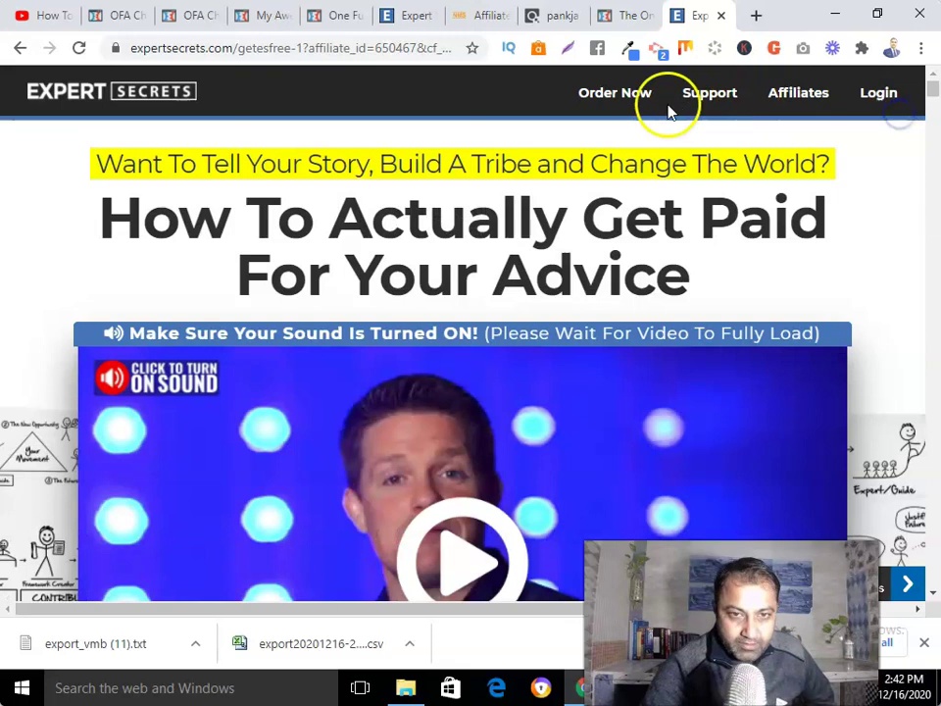
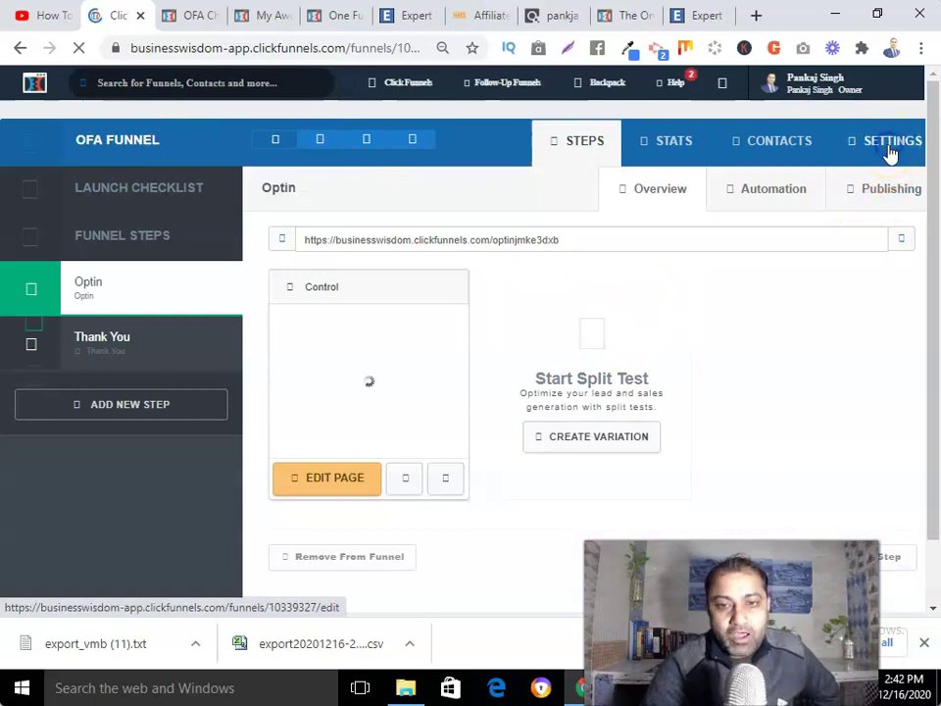
Archive the OFA Funnel from its settings and dismiss the notice on the funnels list
left_click(889, 153)
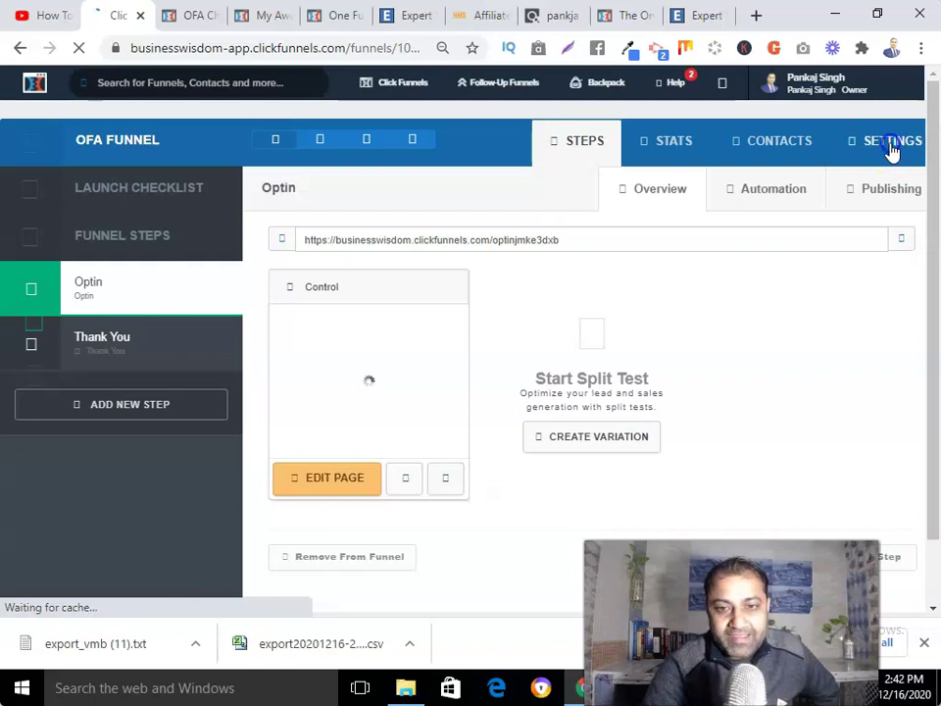
scroll(353, 331, "down", 7)
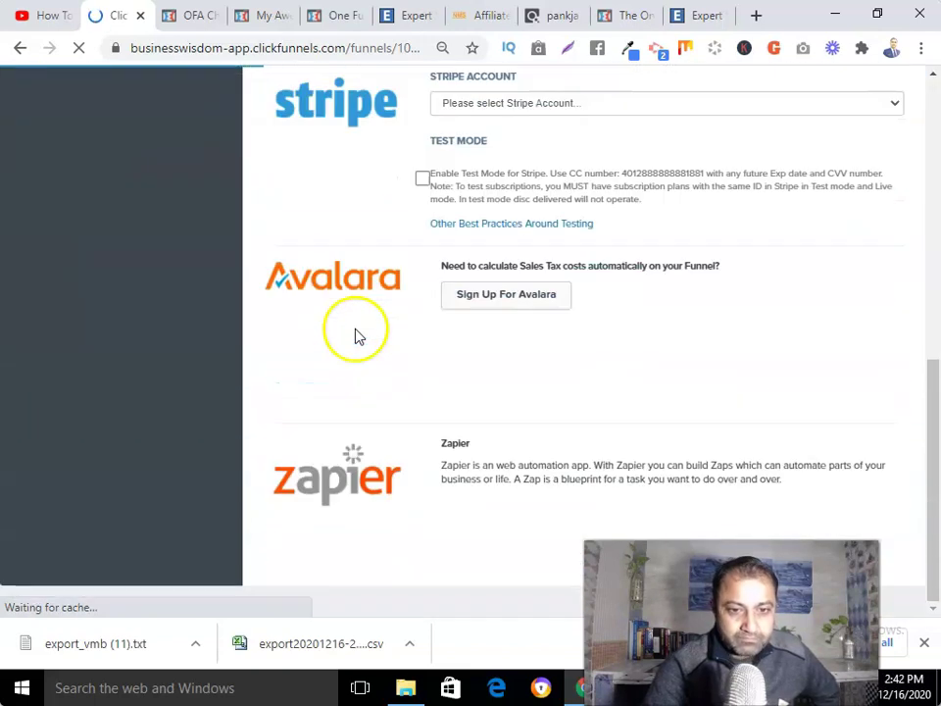
scroll(442, 373, "down", 15)
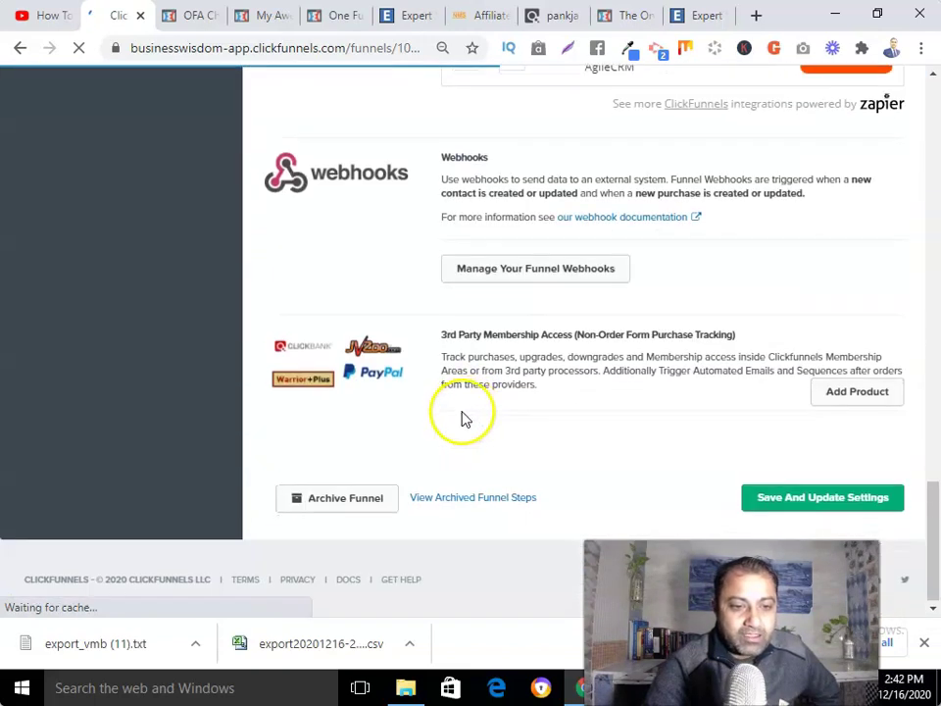
left_click(338, 499)
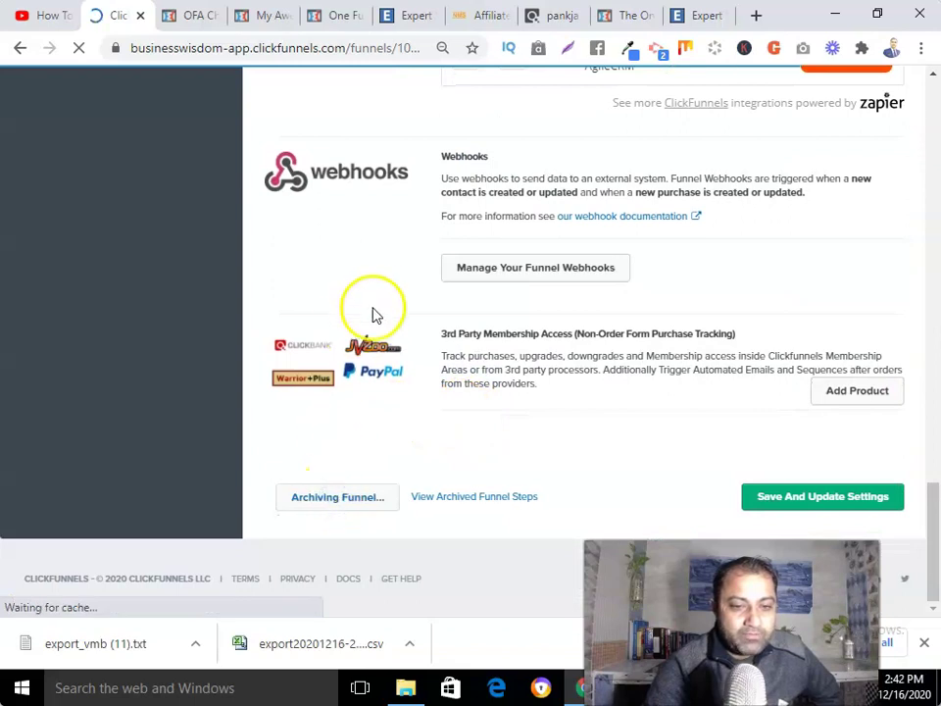
scroll(373, 314, "up", 15)
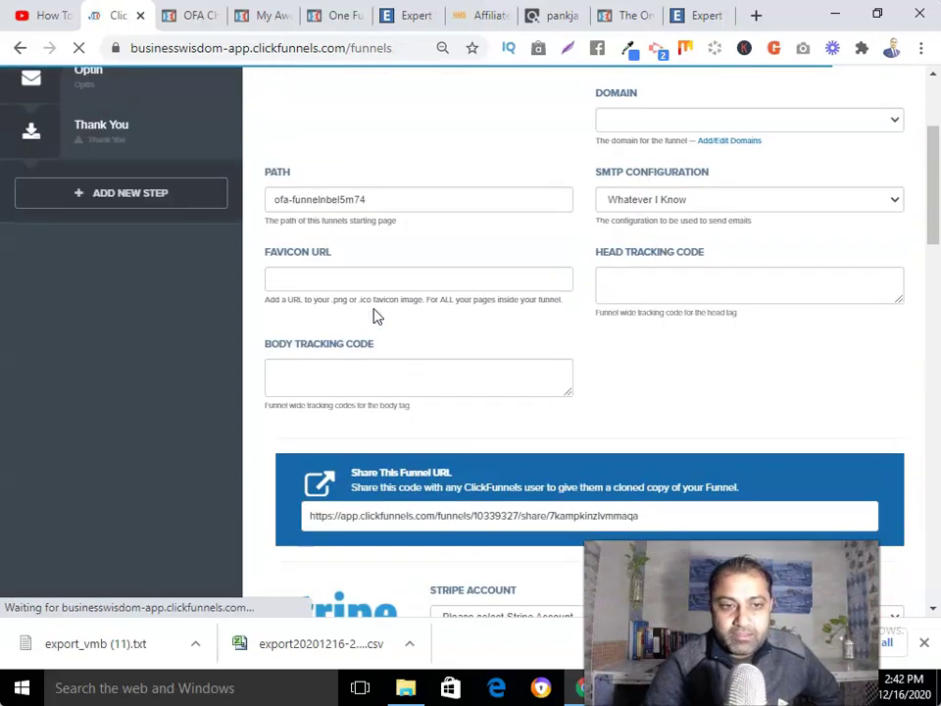
scroll(372, 315, "up", 3)
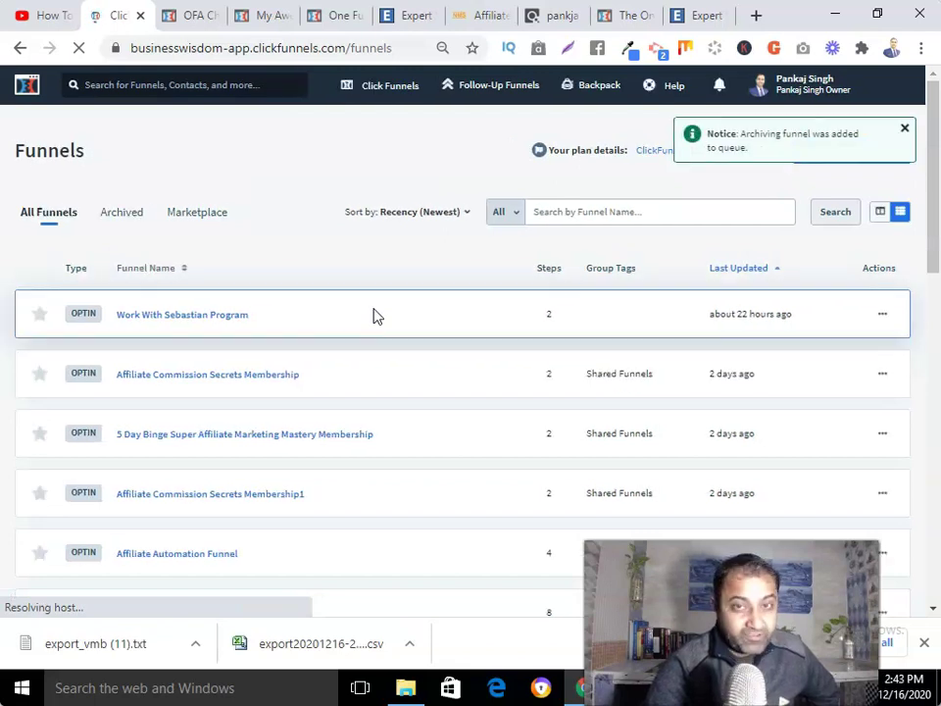
left_click(905, 128)
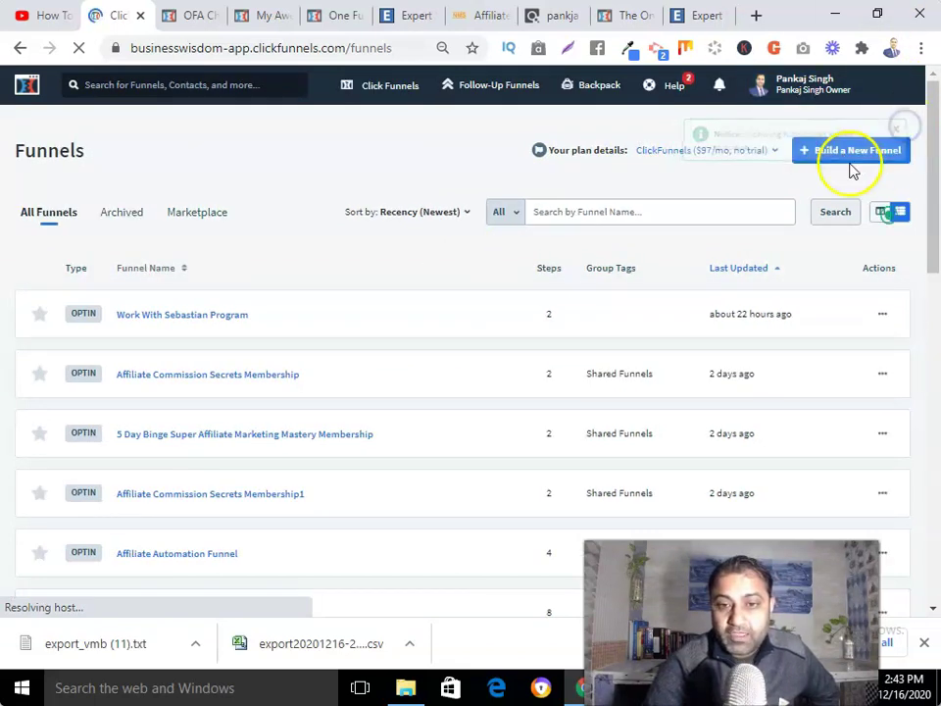
Build a new Collect Emails optin funnel named "Expert secrets" with the classic funnel builder
left_click(839, 158)
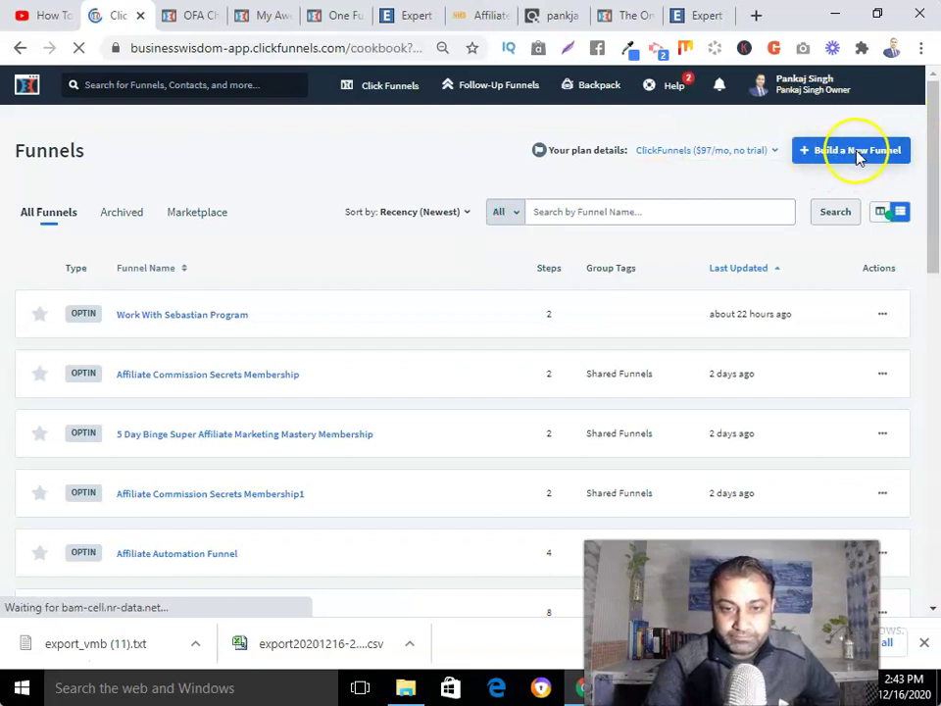
scroll(745, 294, "down", 2)
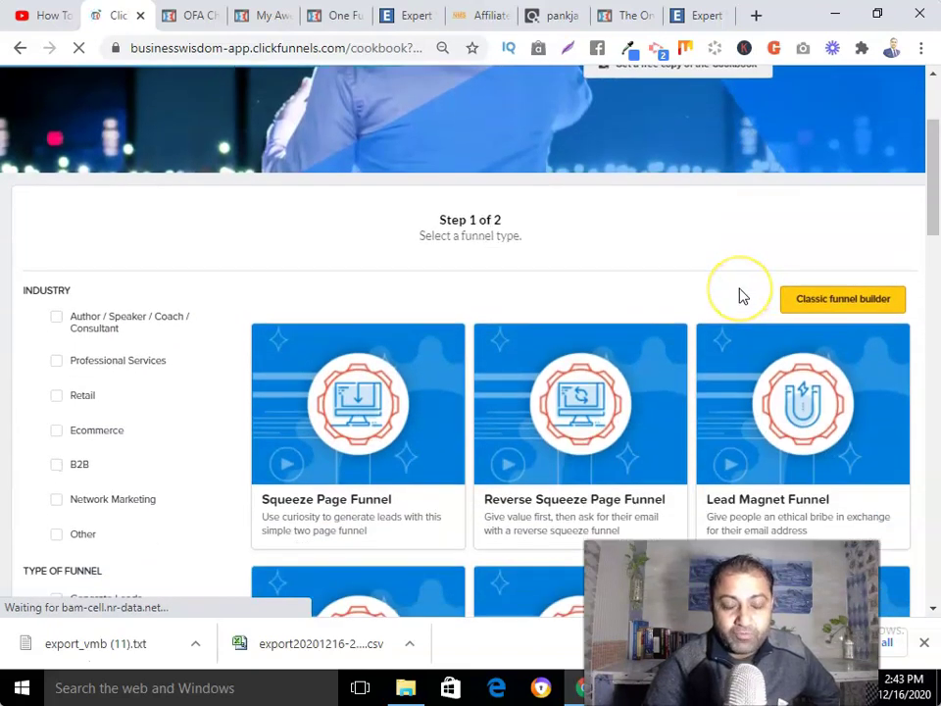
left_click(575, 290)
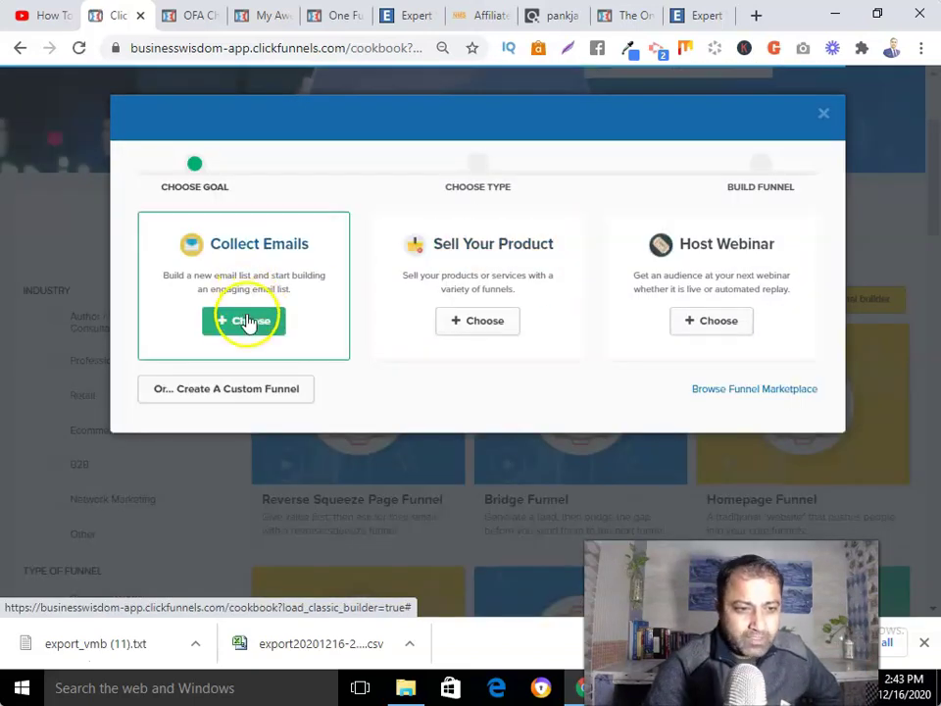
left_click(248, 321)
left_click(237, 243)
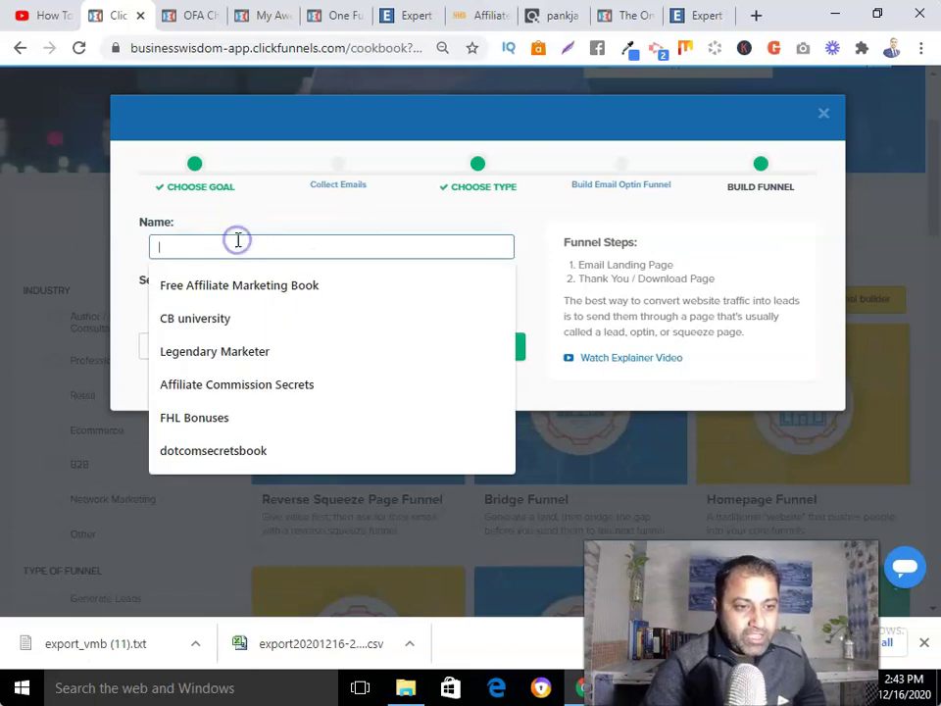
type("Expert secrets")
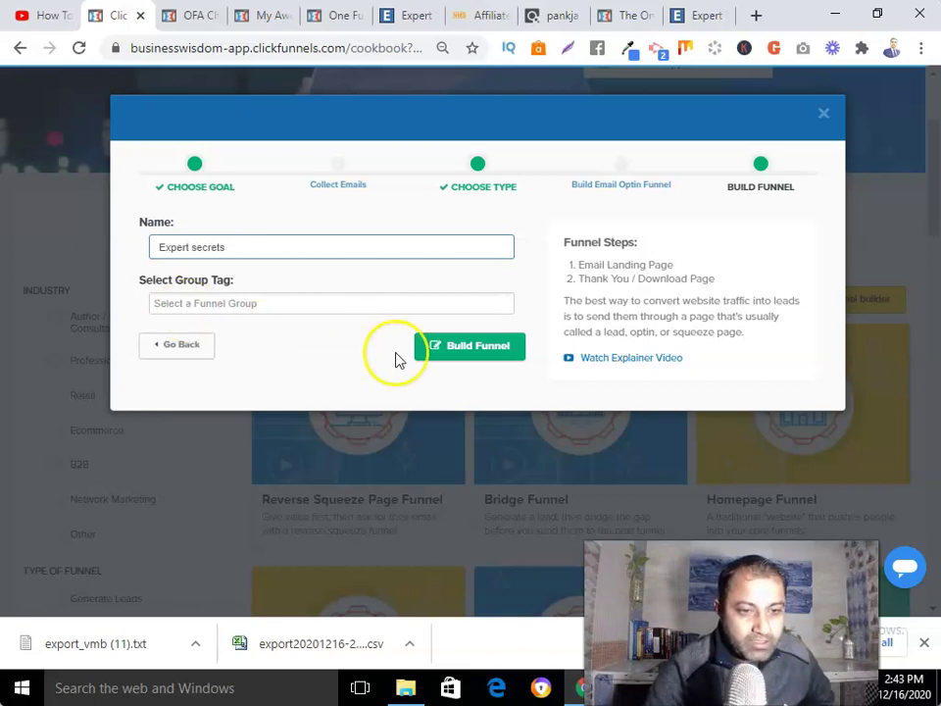
left_click(441, 343)
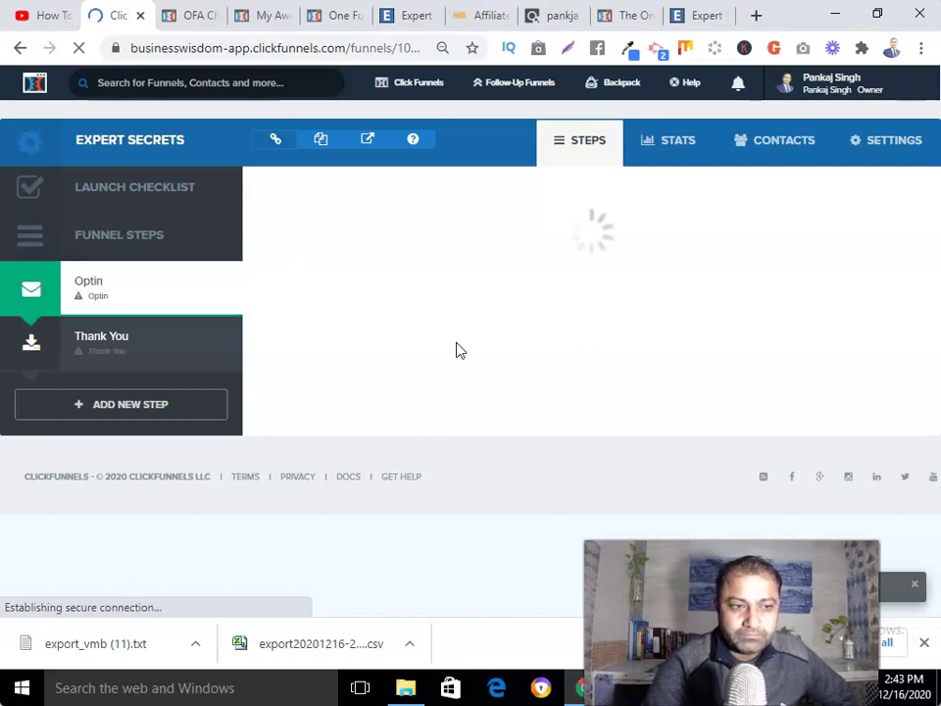
Choose an email optin template with a video and signup form for the Optin step and open its page for editing
scroll(457, 350, "down", 2)
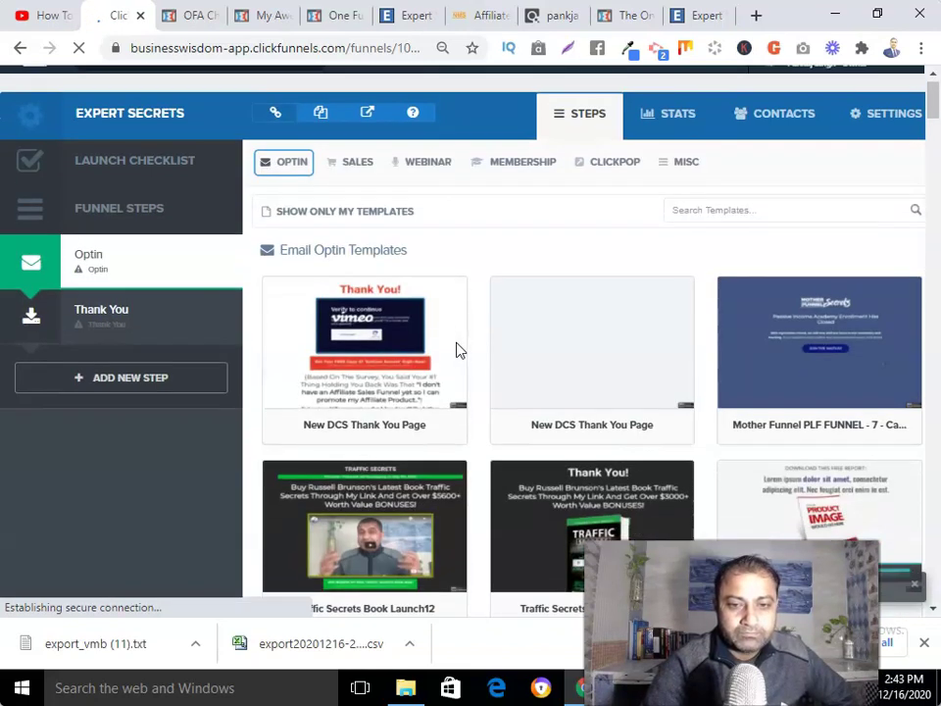
scroll(457, 350, "down", 1)
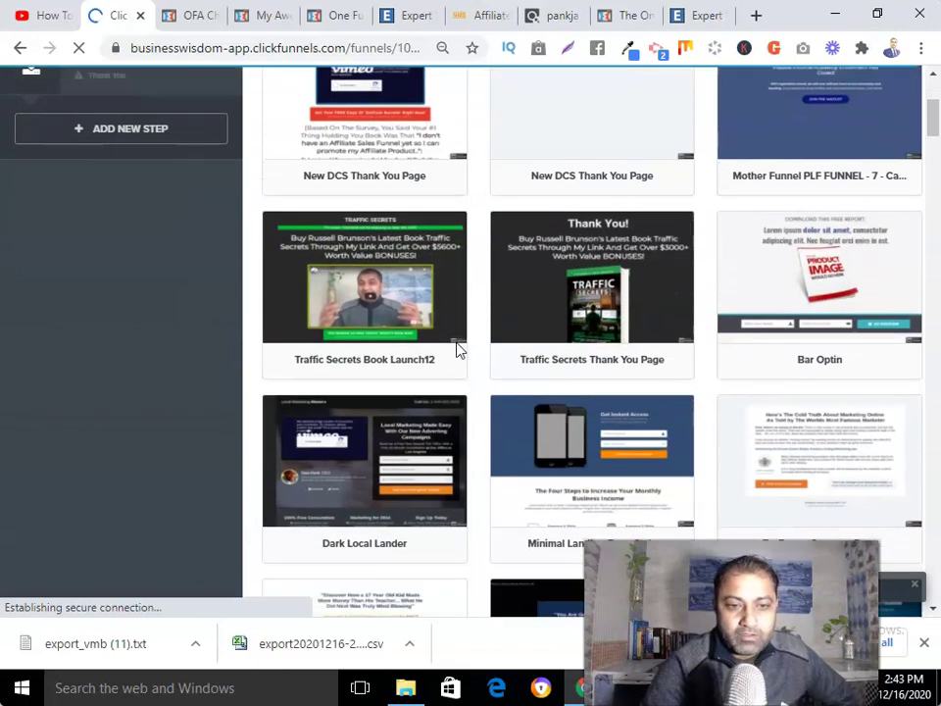
mouse_move(557, 300)
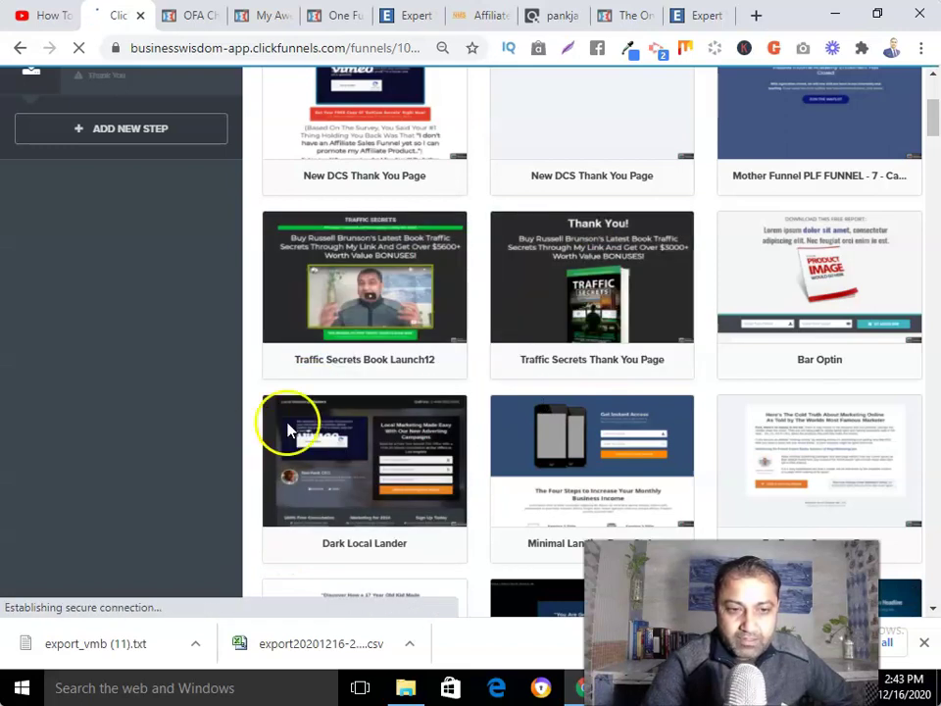
scroll(173, 430, "down", 2)
scroll(336, 382, "down", 3)
scroll(334, 384, "down", 1)
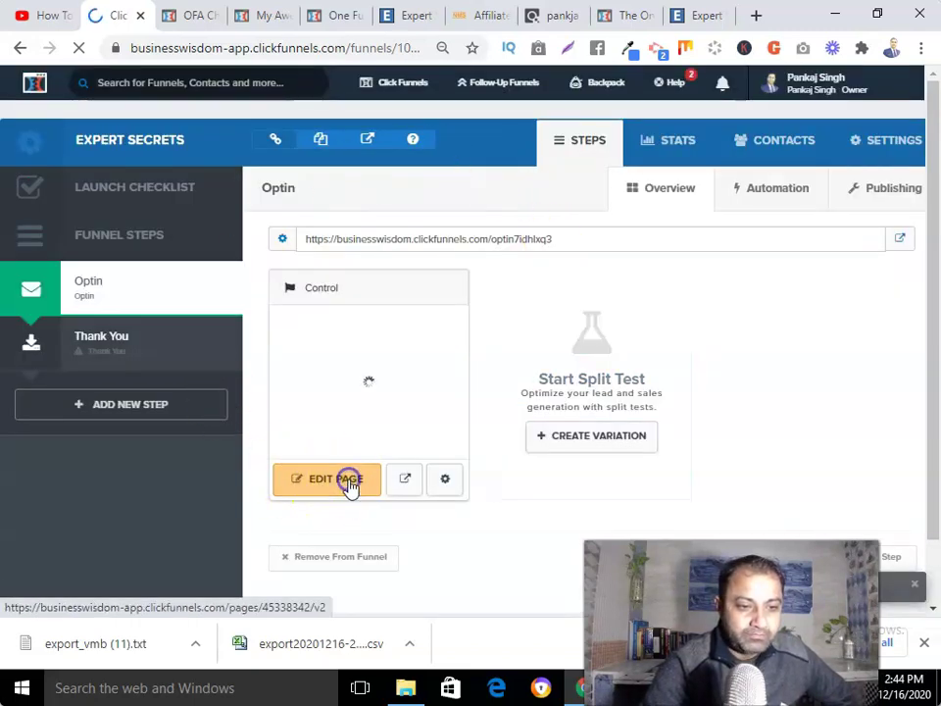
left_click(350, 487)
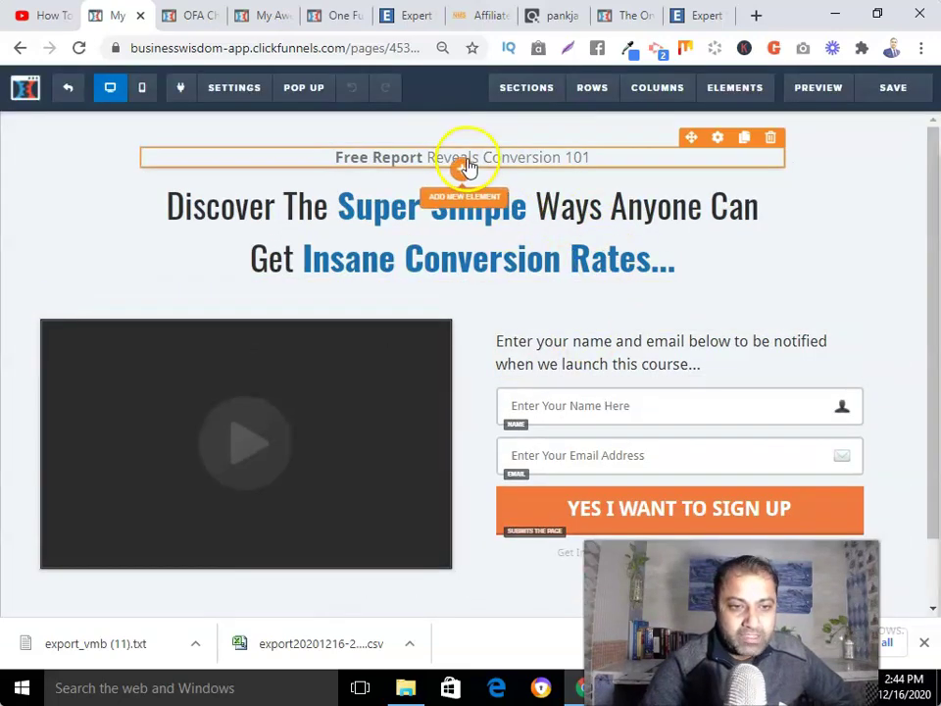
Copy the line "Want To Tell Your Story, Build A Tribe and Change The World?" from the Expert Secrets sales page
left_click(704, 16)
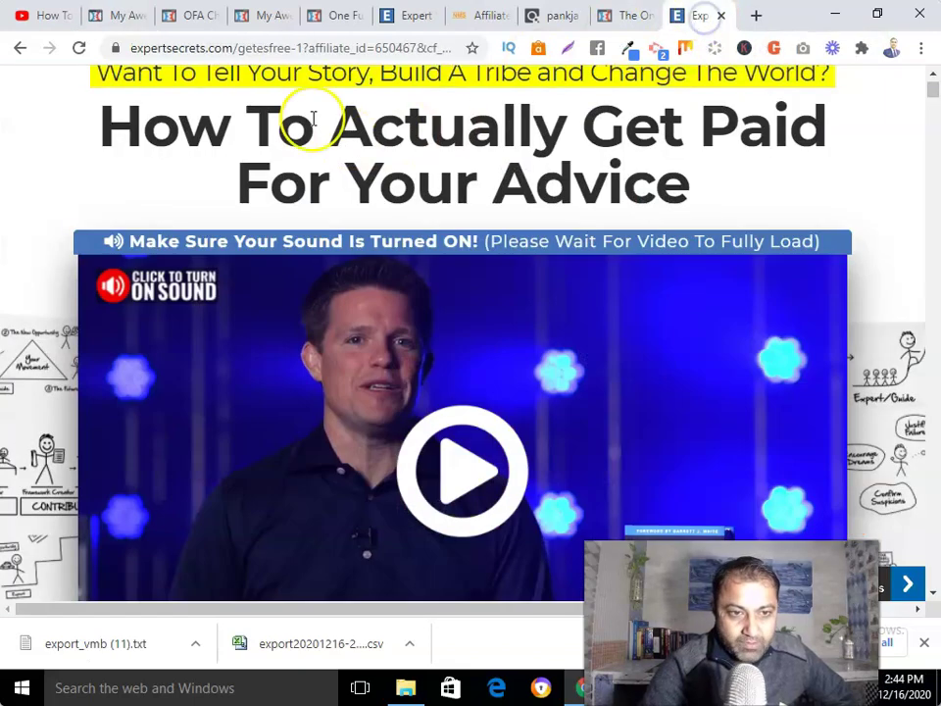
scroll(260, 119, "up", 1)
left_click_drag(98, 164, 839, 164)
right_click(785, 168)
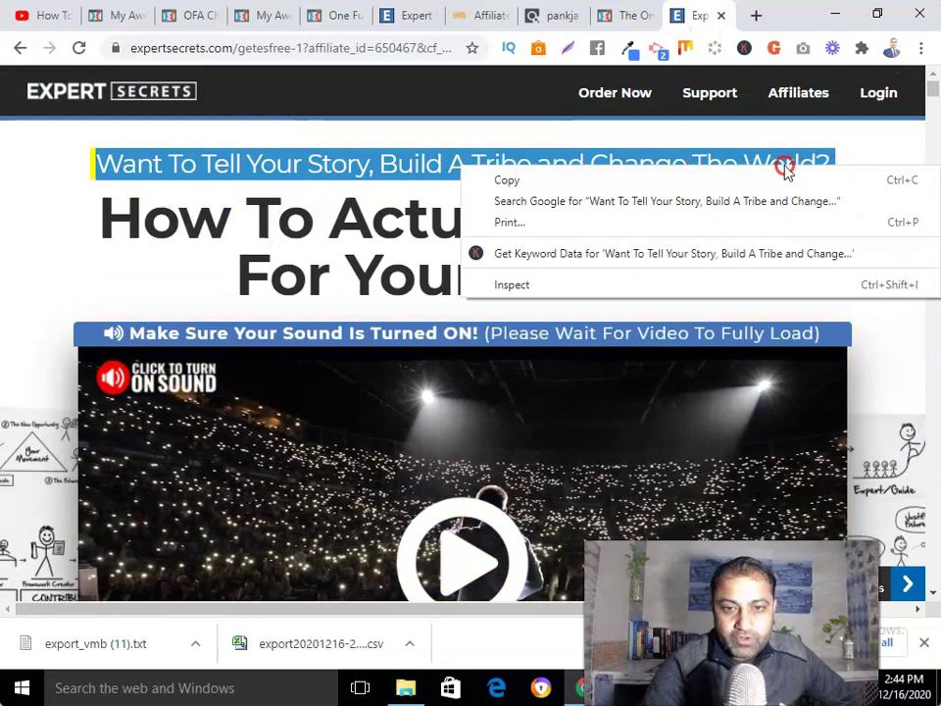
left_click(547, 182)
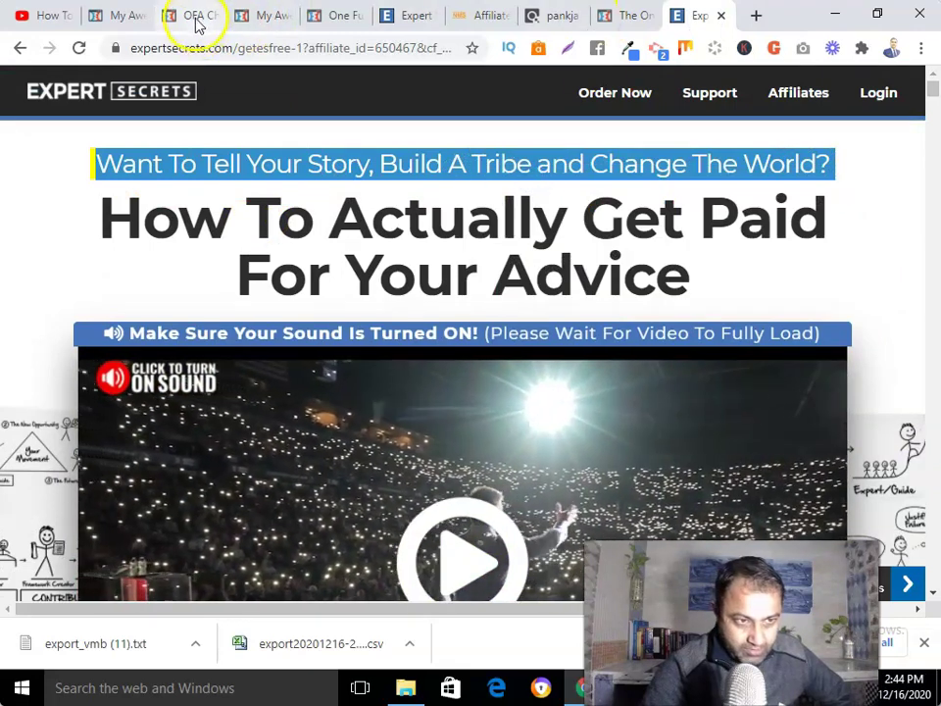
Close the leftover One Funnel Away Challenge funnel and preview tabs
left_click(195, 21)
left_click(212, 17)
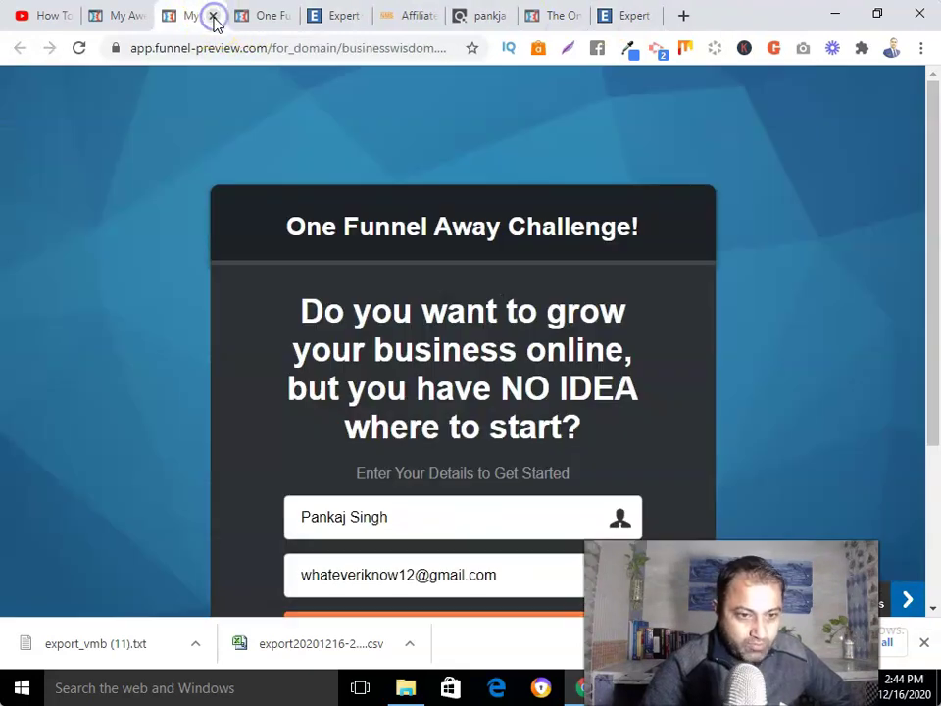
left_click(213, 16)
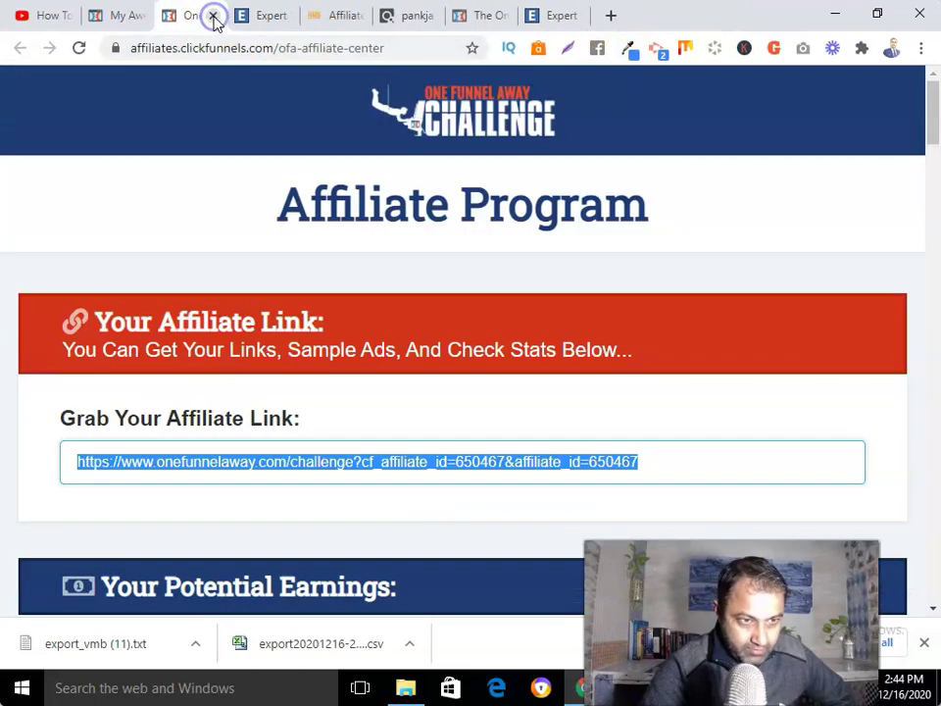
left_click(262, 16)
Replace the optin page's "Free Report" pre-headline with the copied "Want To Tell Your Story, Build A Tribe and Change The World?"
left_click(111, 17)
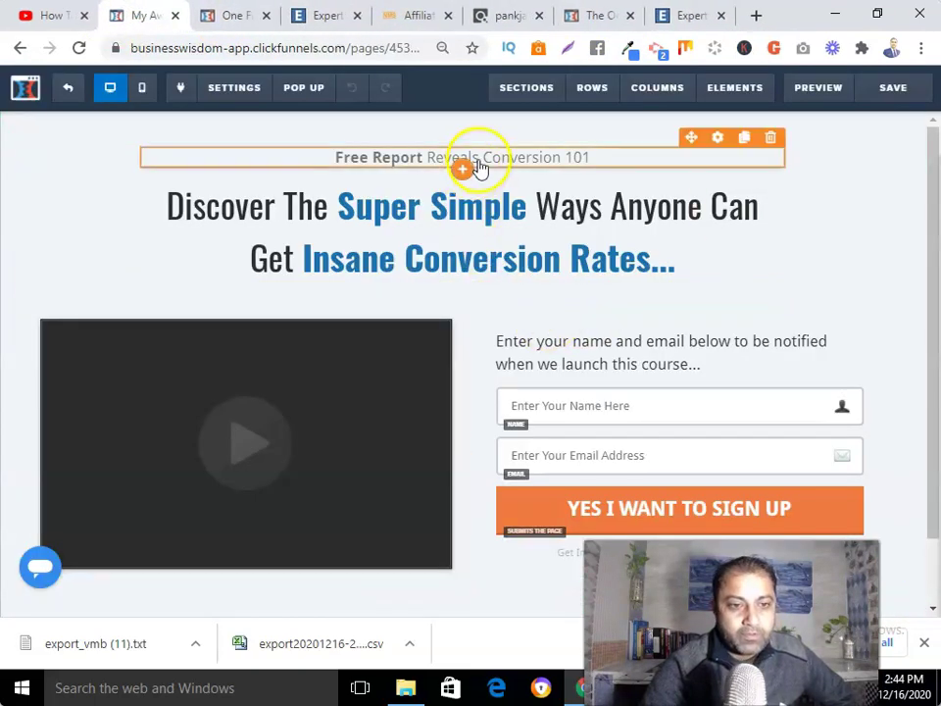
triple_click(478, 161)
right_click(479, 159)
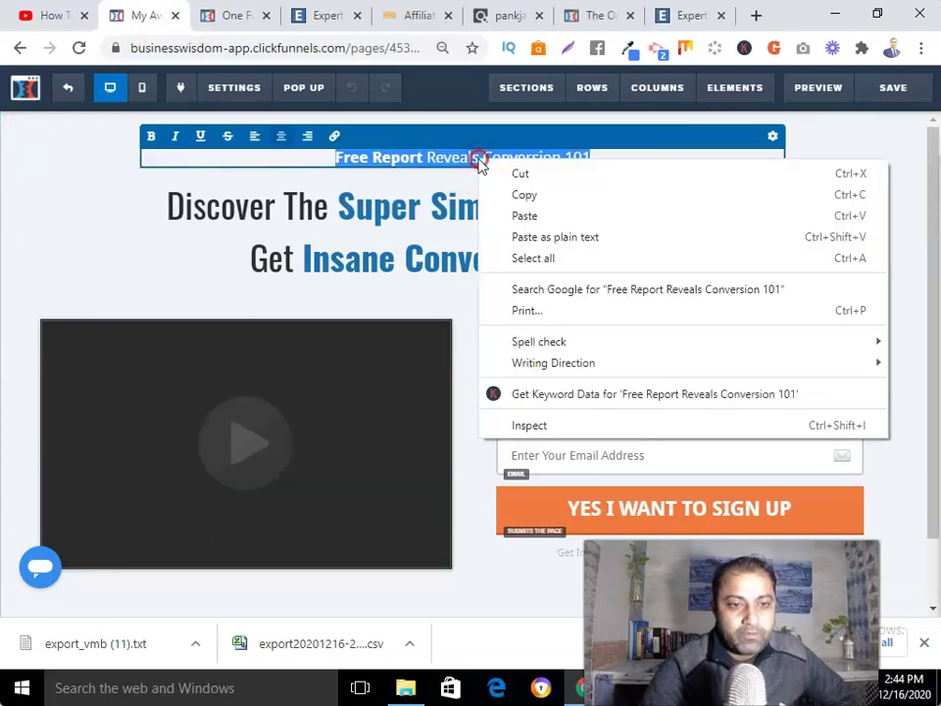
left_click(529, 218)
left_click(668, 130)
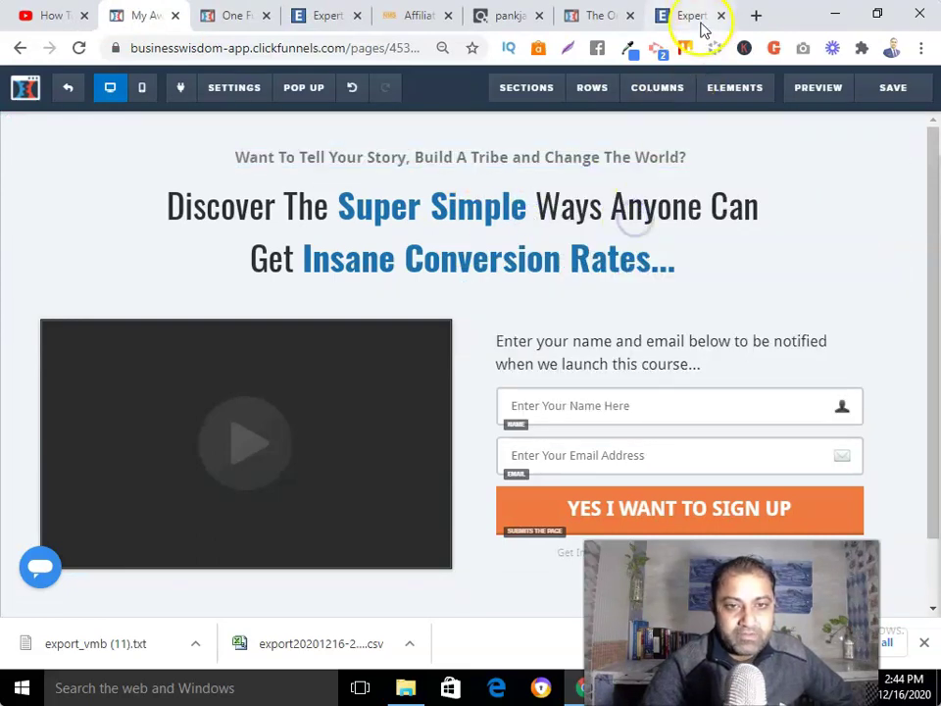
Replace the optin page's main headline with "How To Actually Get Paid For Your Advice" copied from the sales page
left_click(693, 16)
left_click_drag(116, 217, 723, 291)
right_click(649, 233)
left_click(594, 242)
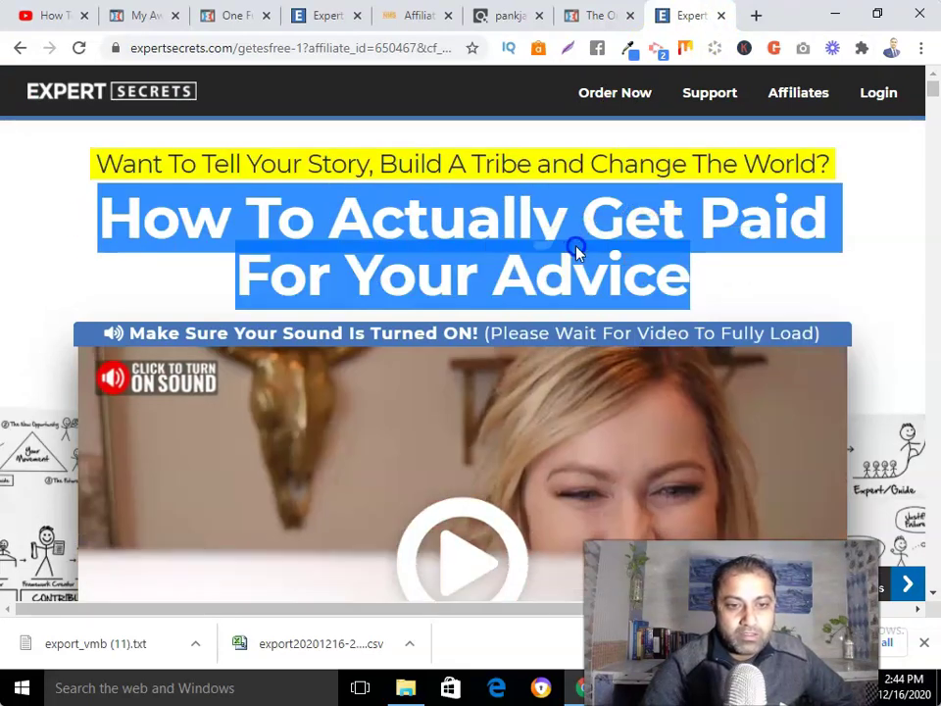
left_click(128, 17)
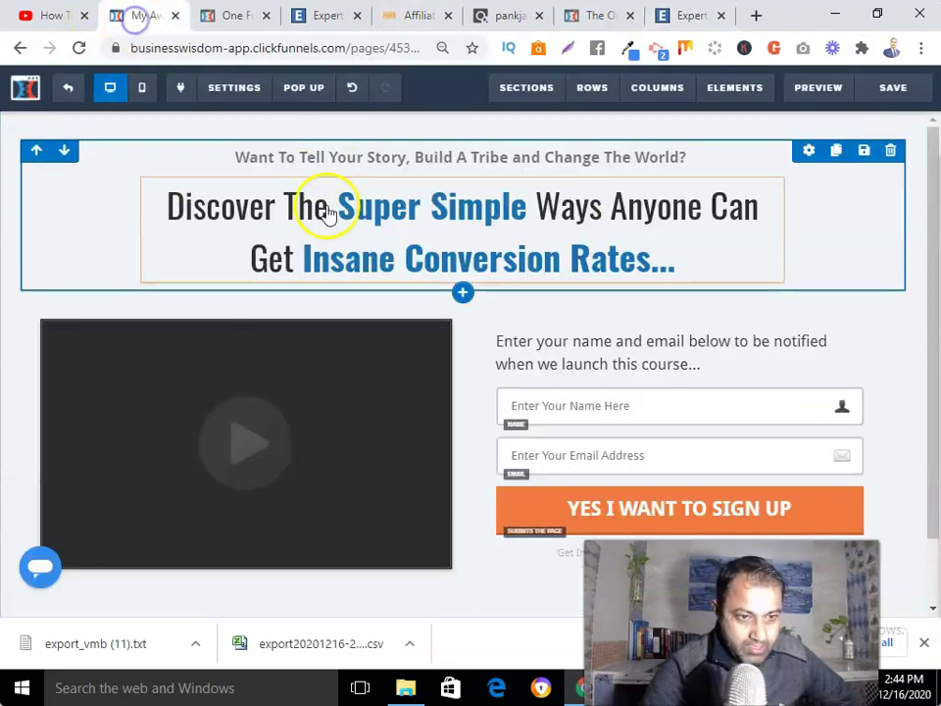
left_click(217, 223)
left_click_drag(216, 211, 678, 251)
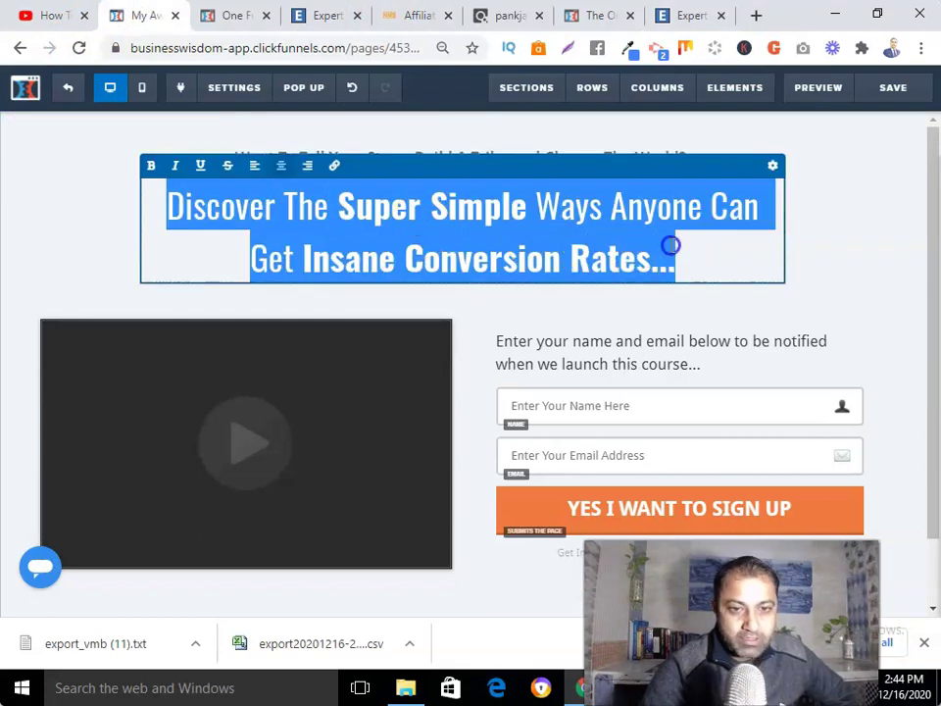
right_click(598, 214)
left_click(545, 271)
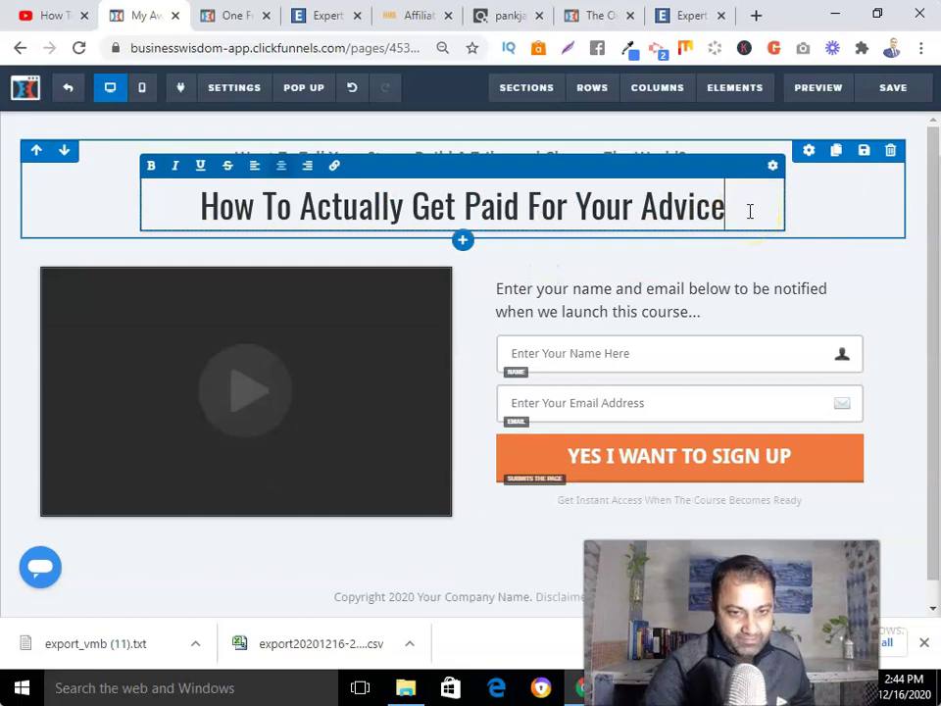
Save the Expert Secrets book bundle image from the sales page's free book offer to the Desktop as PNG "send-me-your-address"
left_click(699, 21)
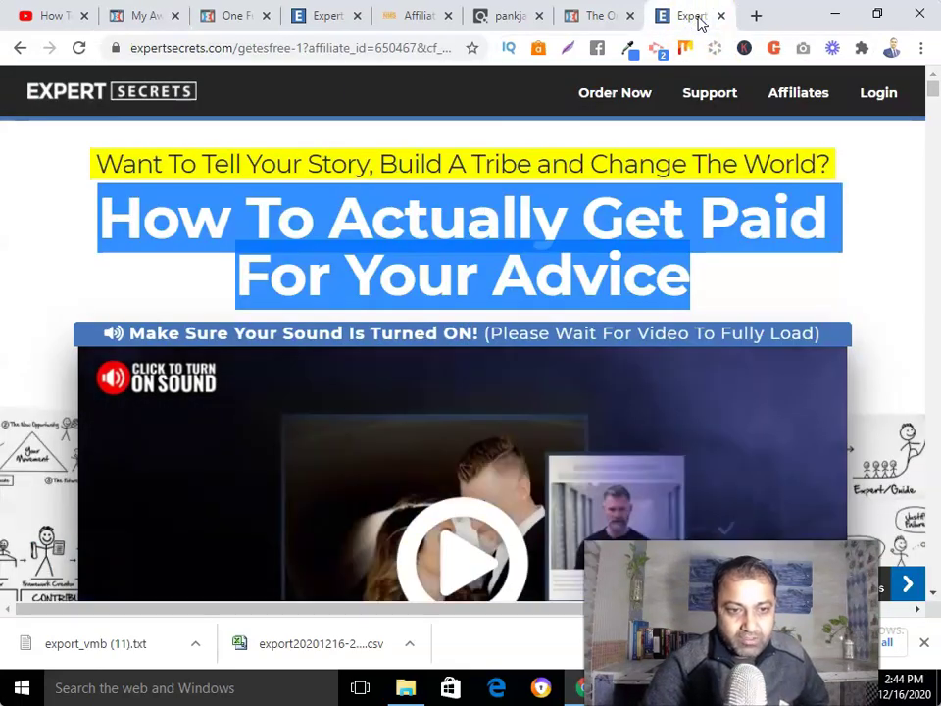
left_click(69, 276)
scroll(435, 372, "down", 10)
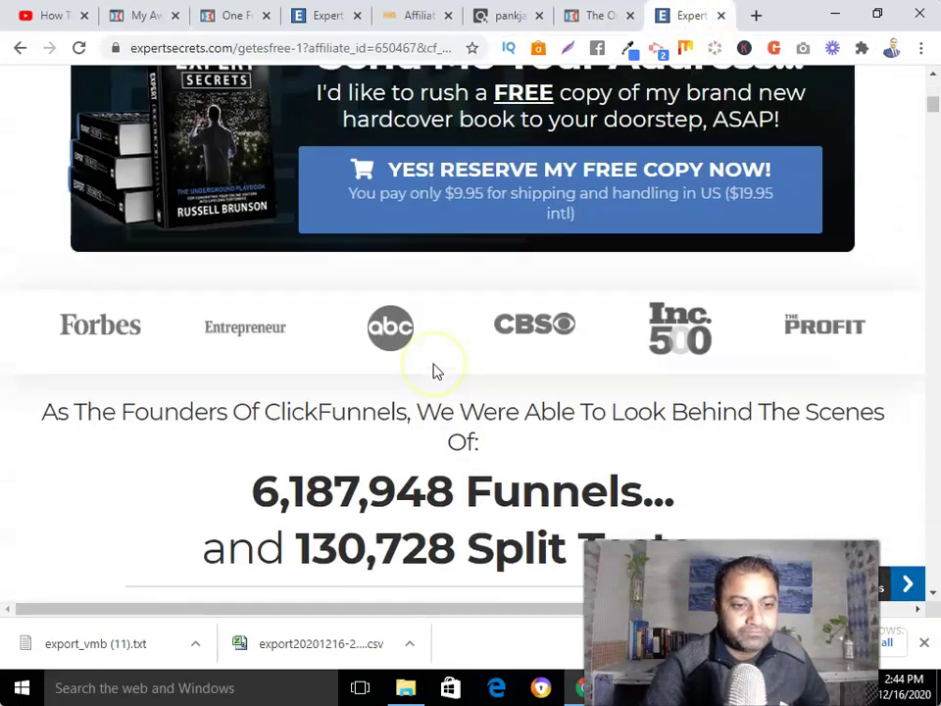
scroll(437, 371, "down", 20)
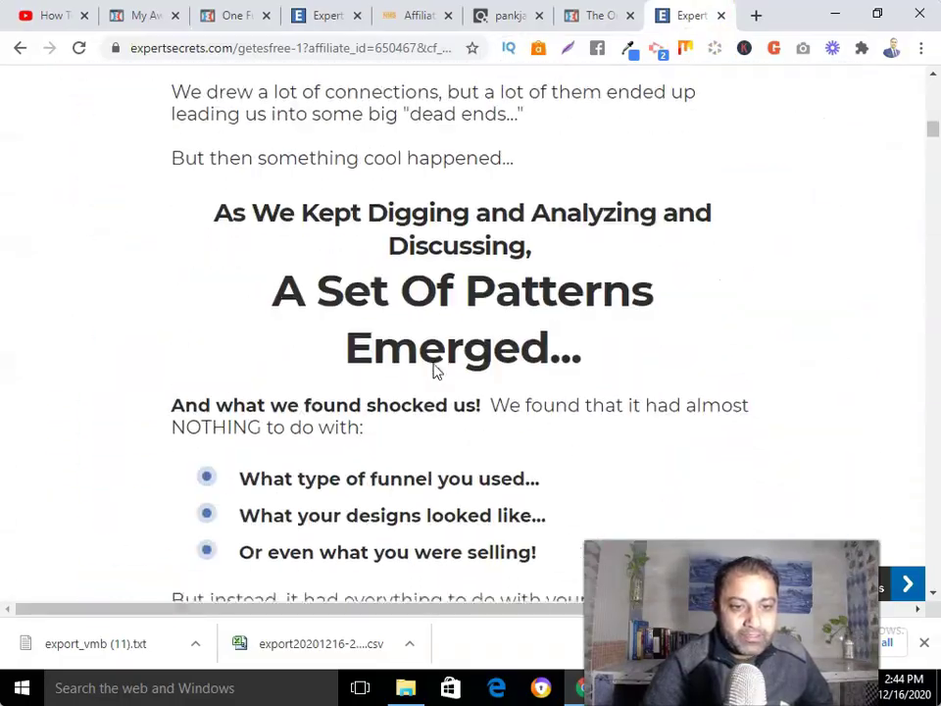
scroll(436, 371, "down", 20)
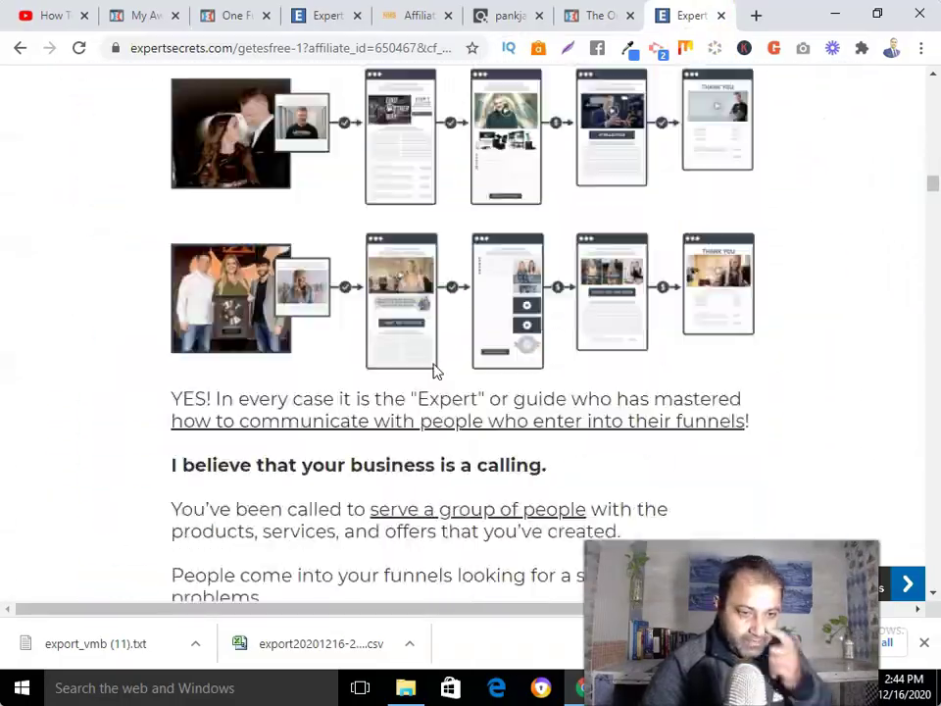
scroll(436, 372, "down", 20)
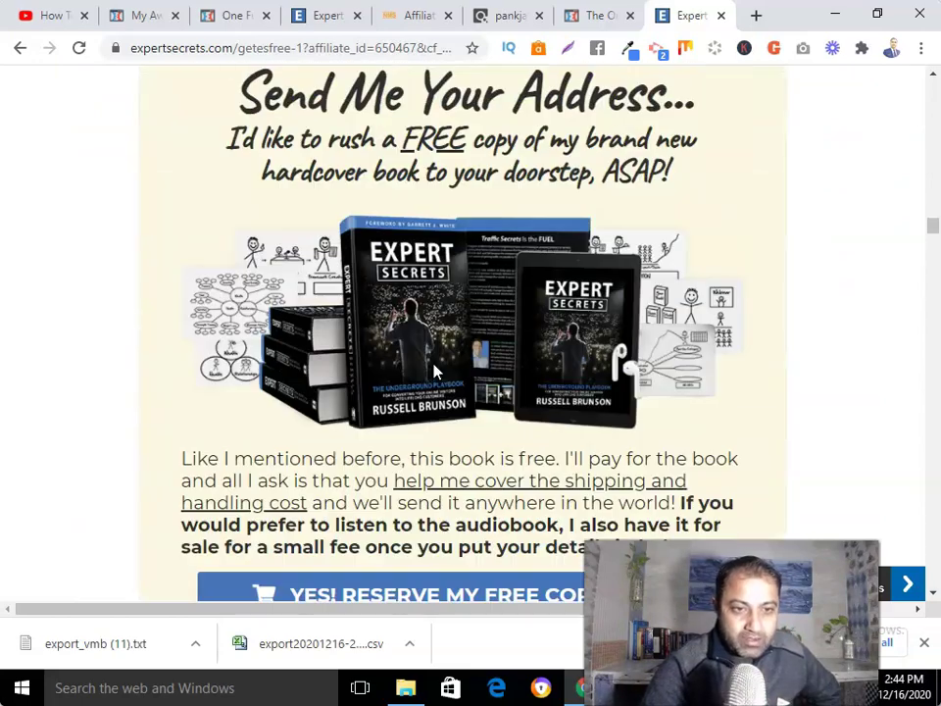
left_click(465, 327)
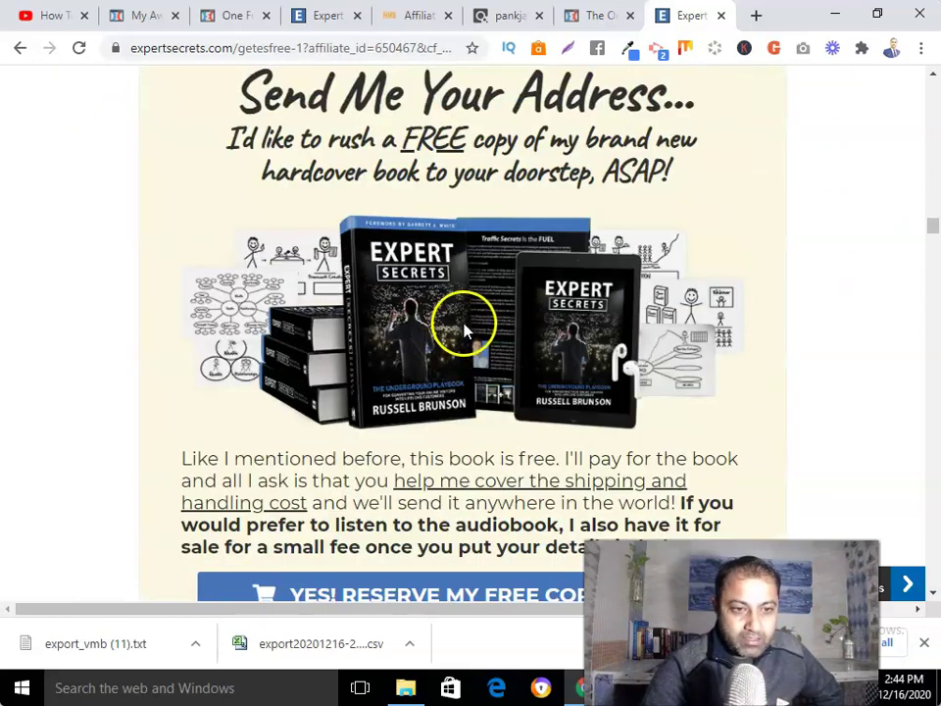
right_click(469, 325)
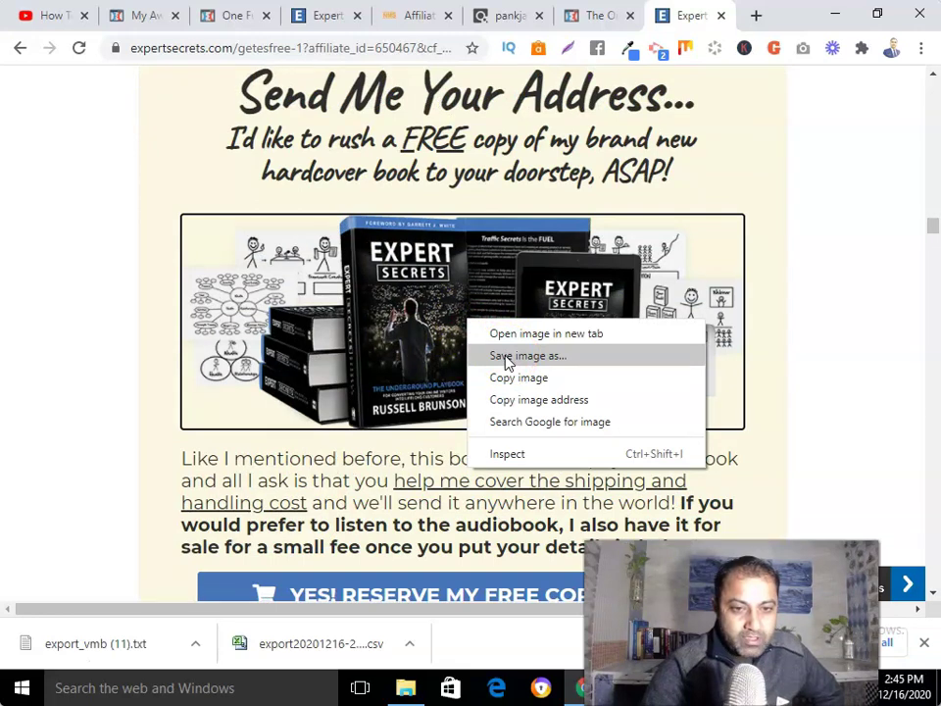
left_click(85, 279)
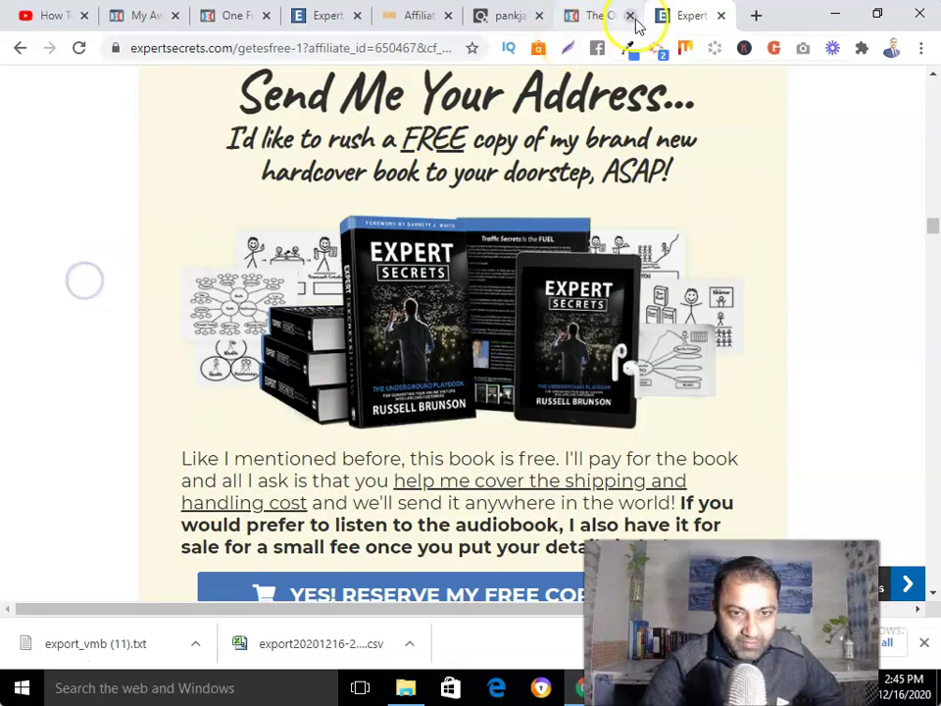
scroll(514, 325, "down", 3)
scroll(527, 307, "up", 3)
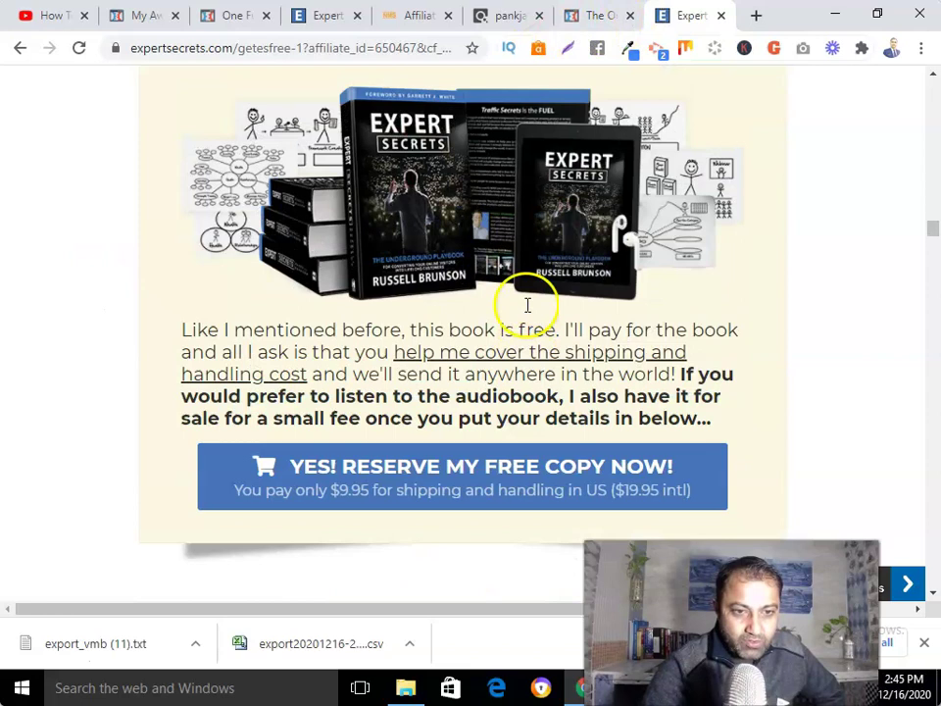
right_click(506, 275)
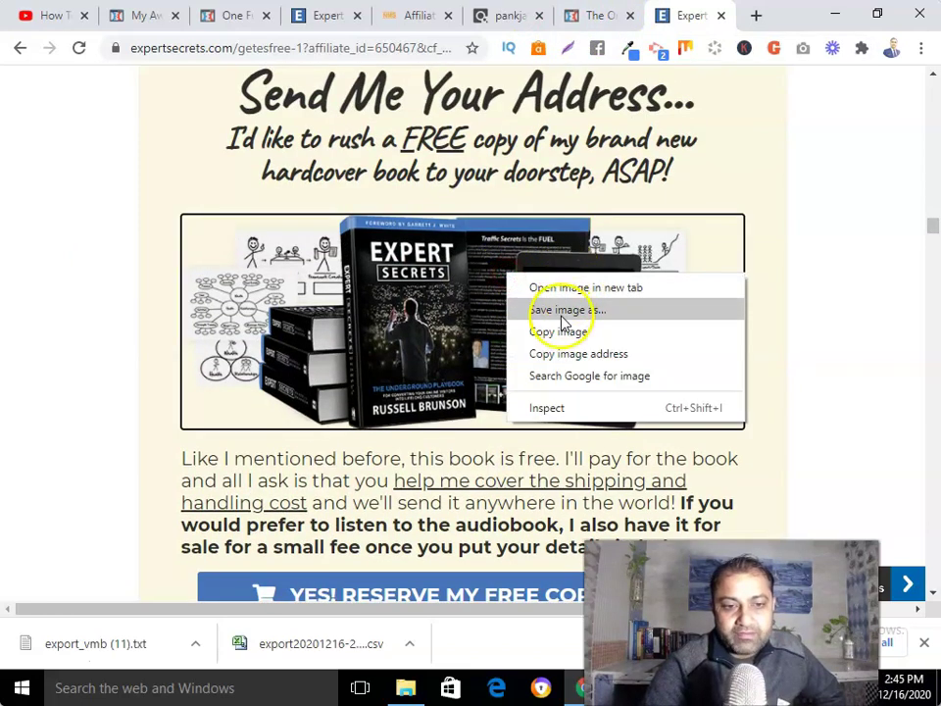
left_click(564, 325)
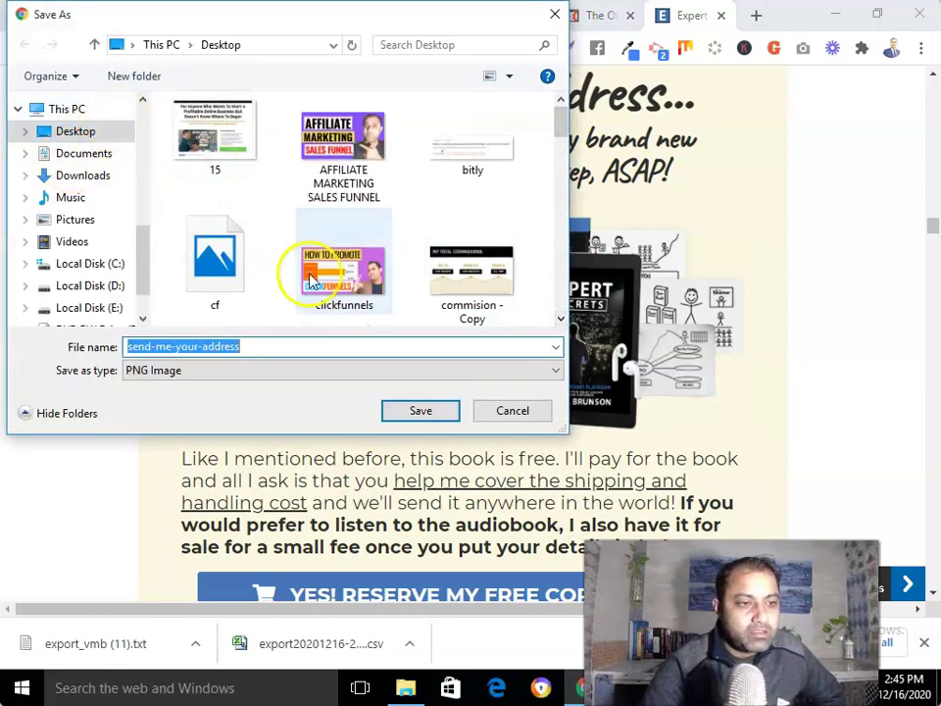
left_click(418, 412)
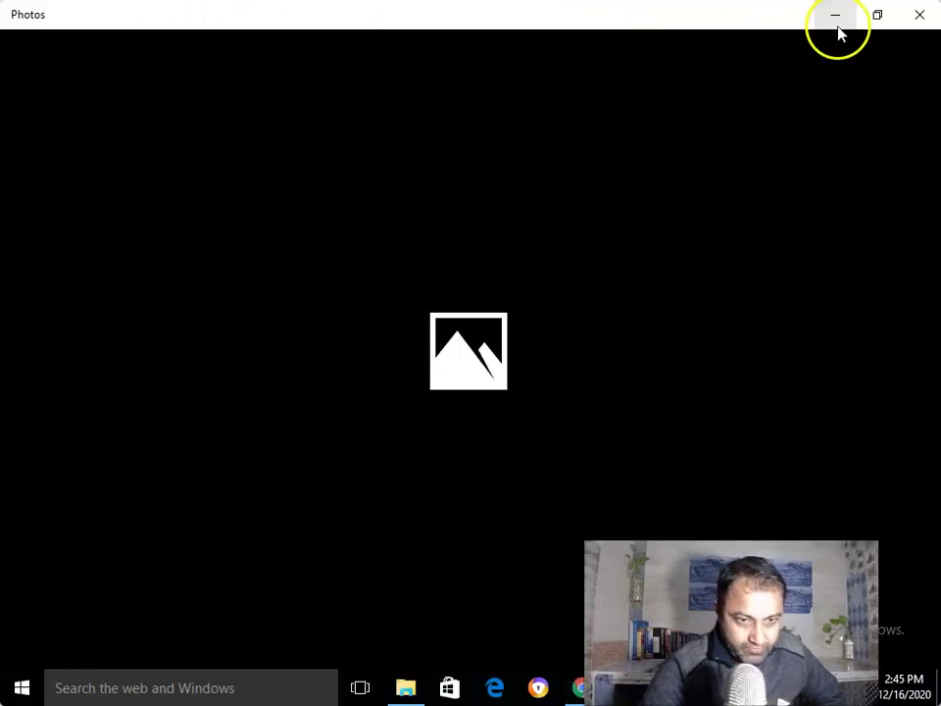
left_click(834, 24)
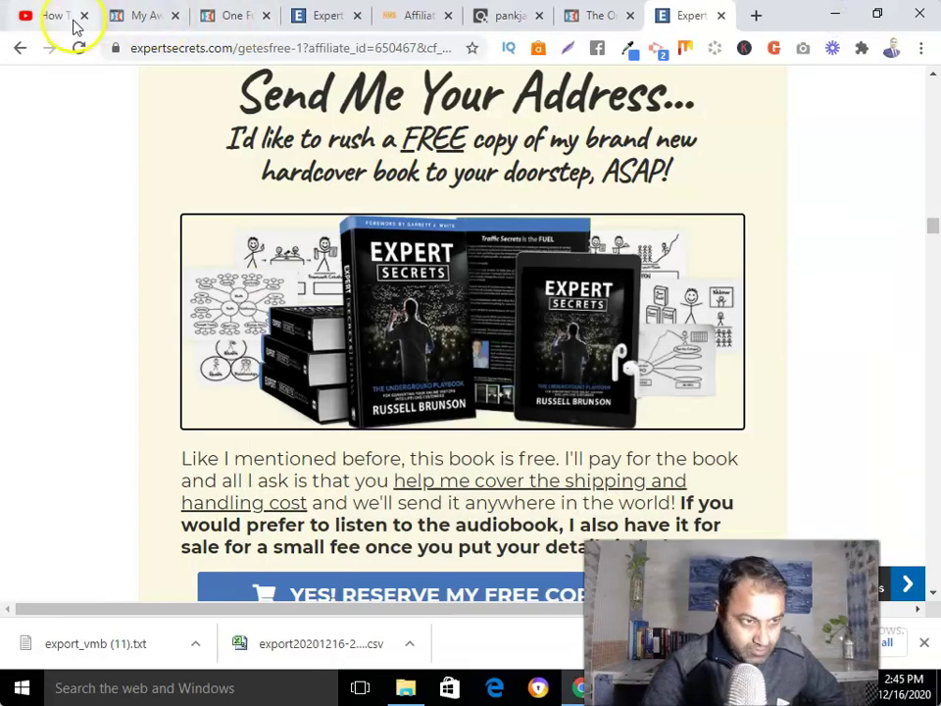
Return to the optin page editor and add an image element below the video placeholder
left_click(145, 15)
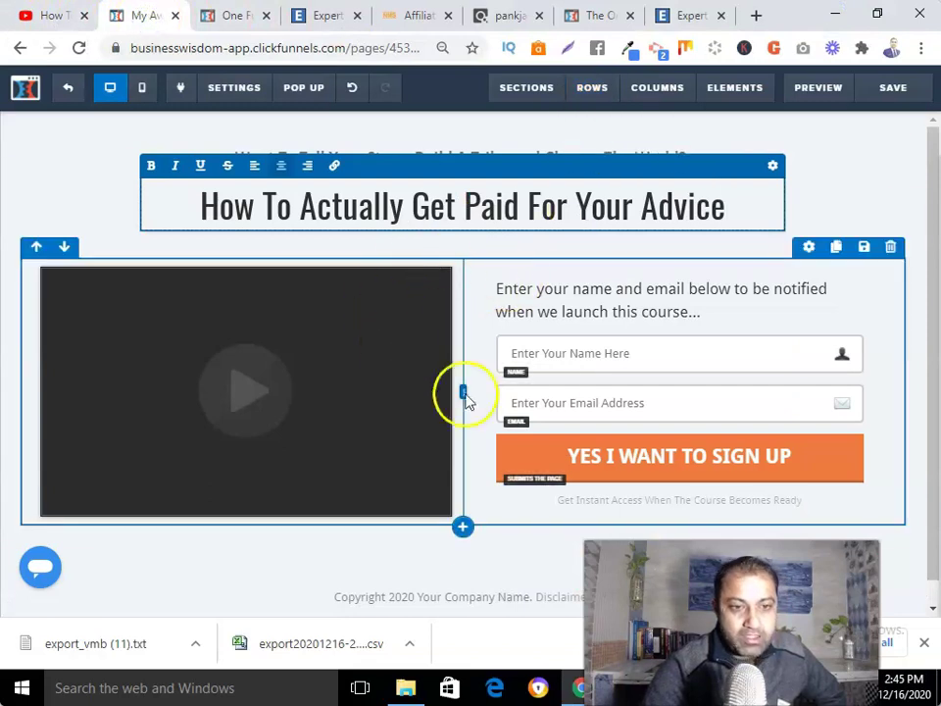
scroll(355, 461, "down", 1)
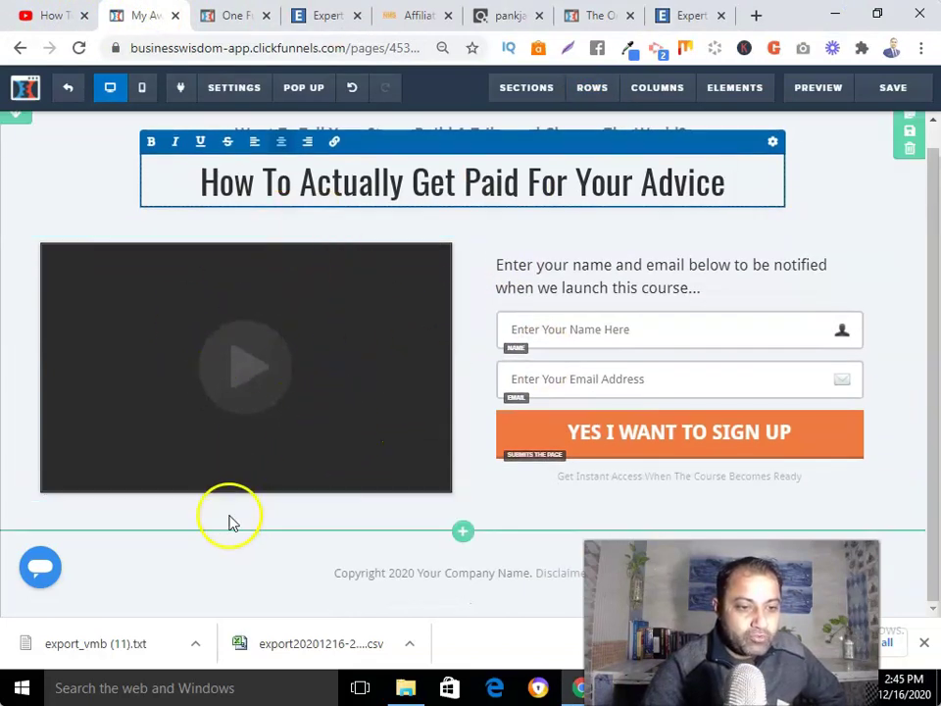
left_click(250, 539)
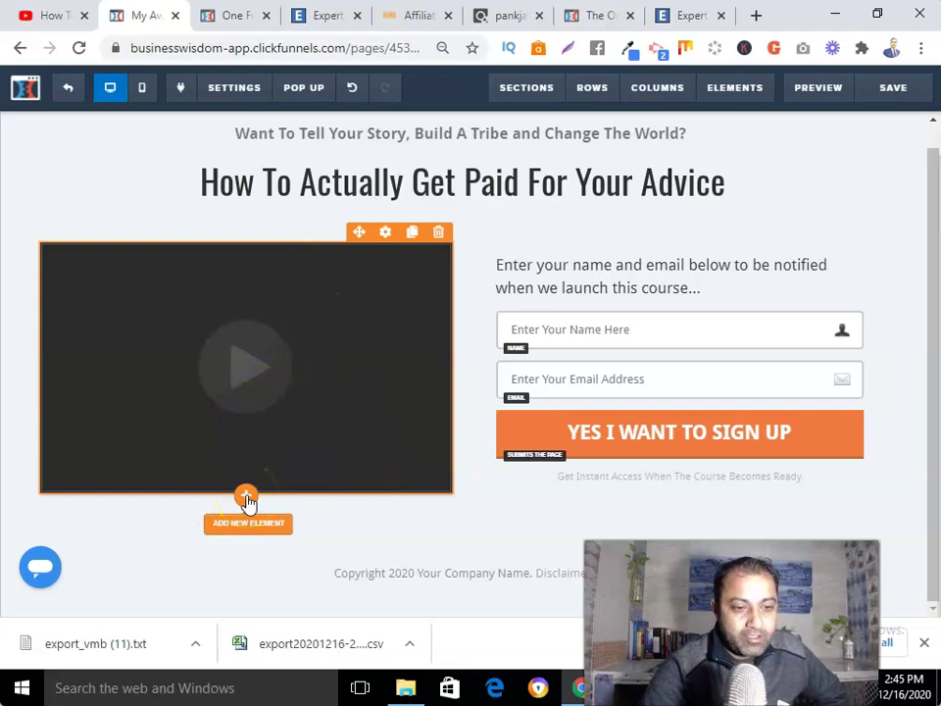
left_click(246, 497)
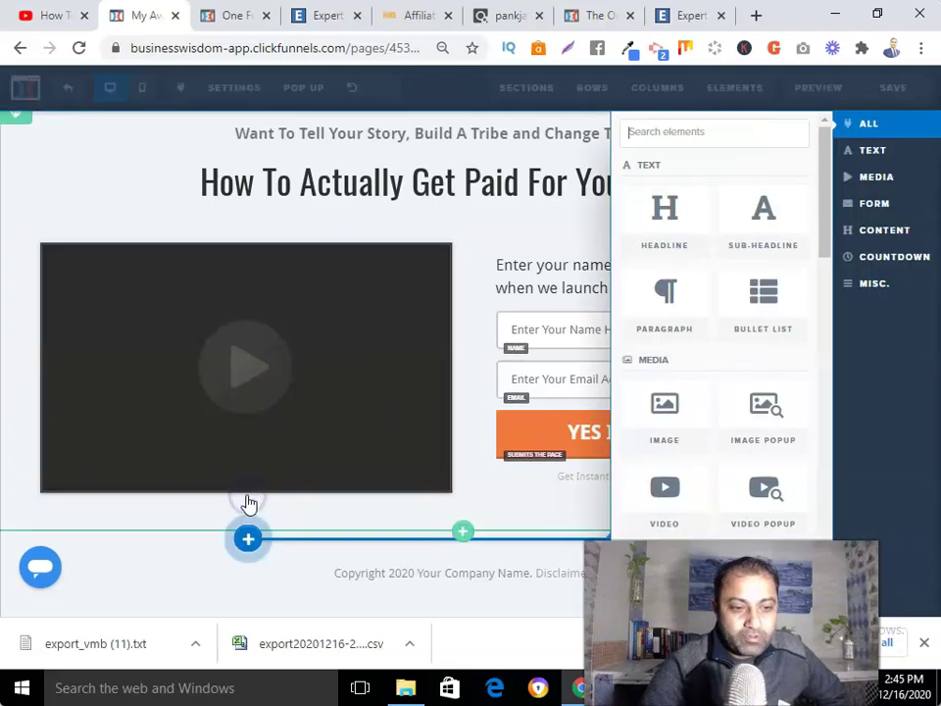
left_click(204, 522)
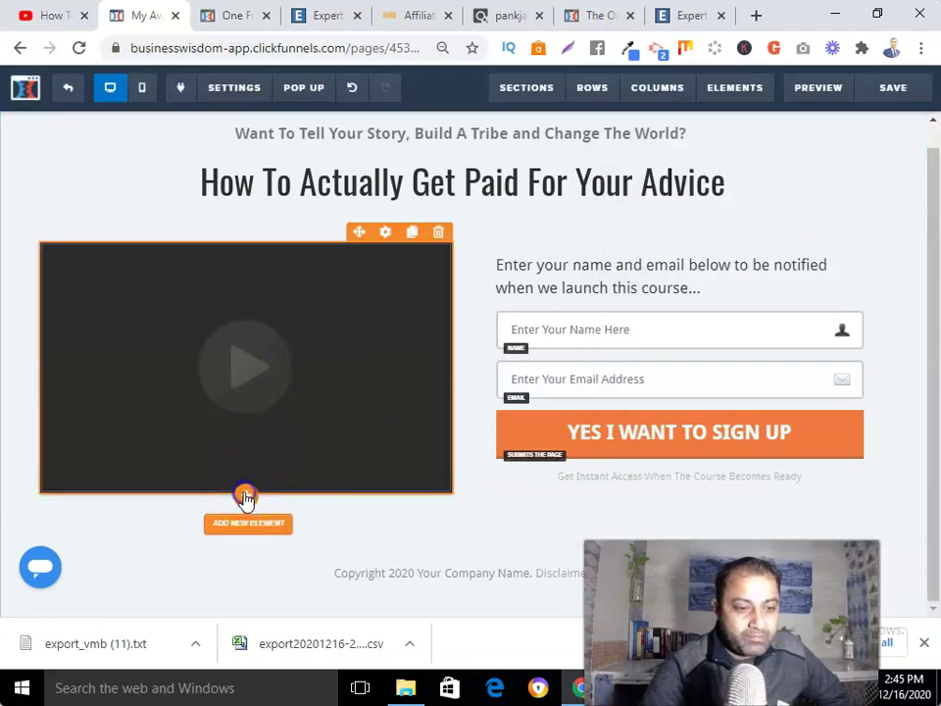
left_click(245, 497)
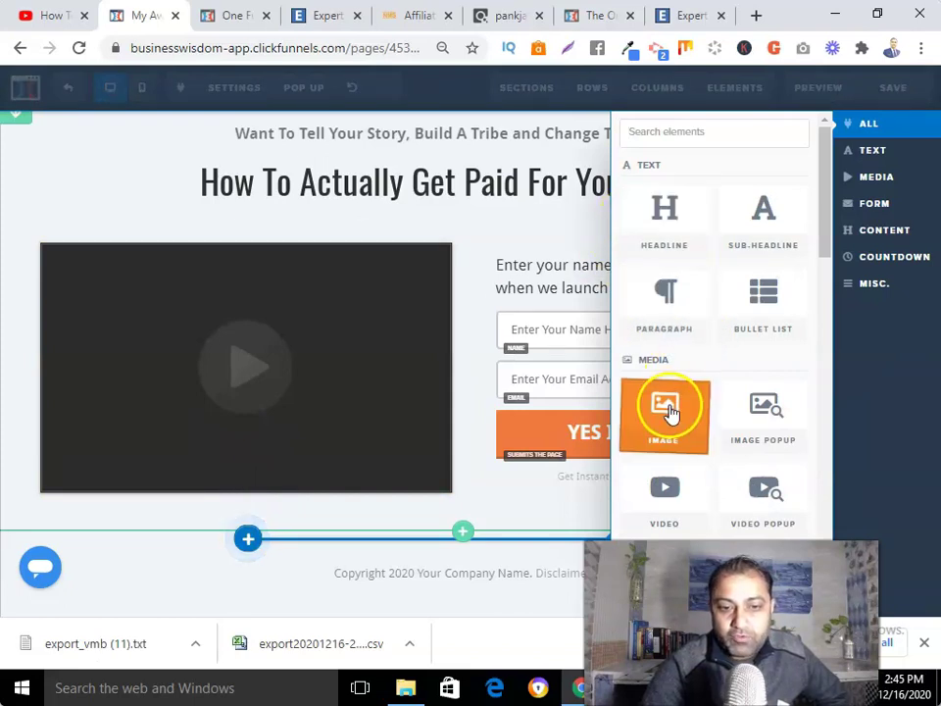
left_click(666, 411)
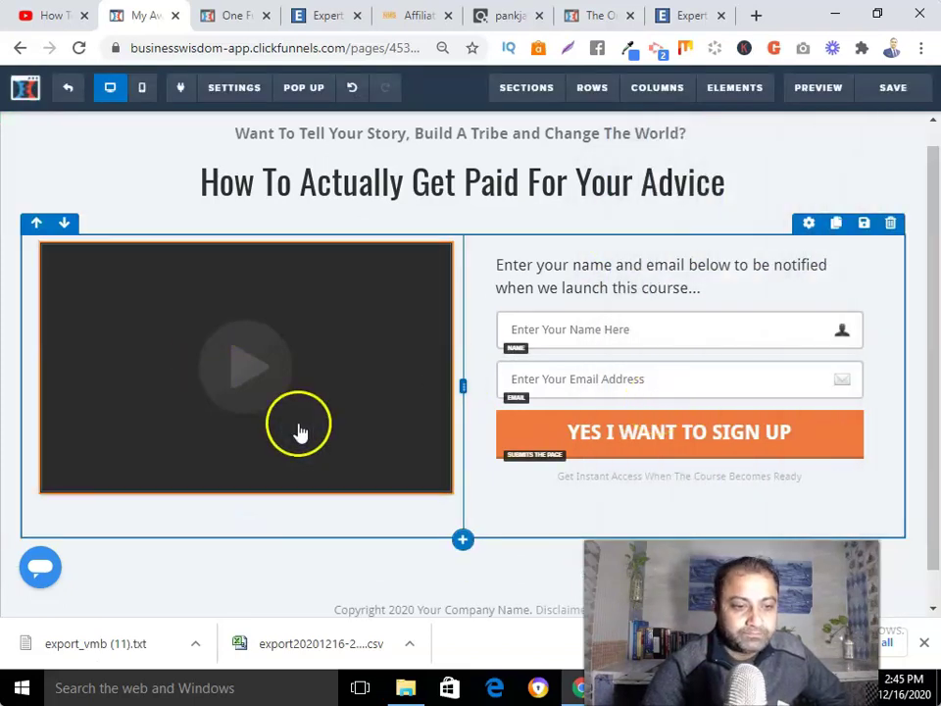
Delete the video placeholder above the demo image and confirm the deletion
scroll(300, 432, "down", 2)
scroll(407, 339, "up", 1)
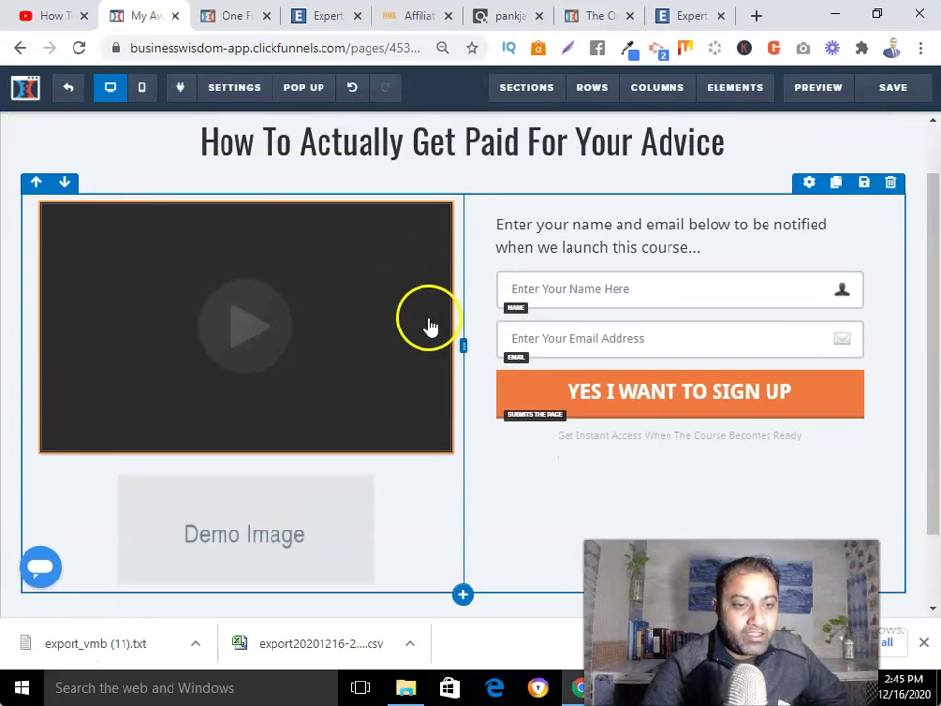
left_click(440, 194)
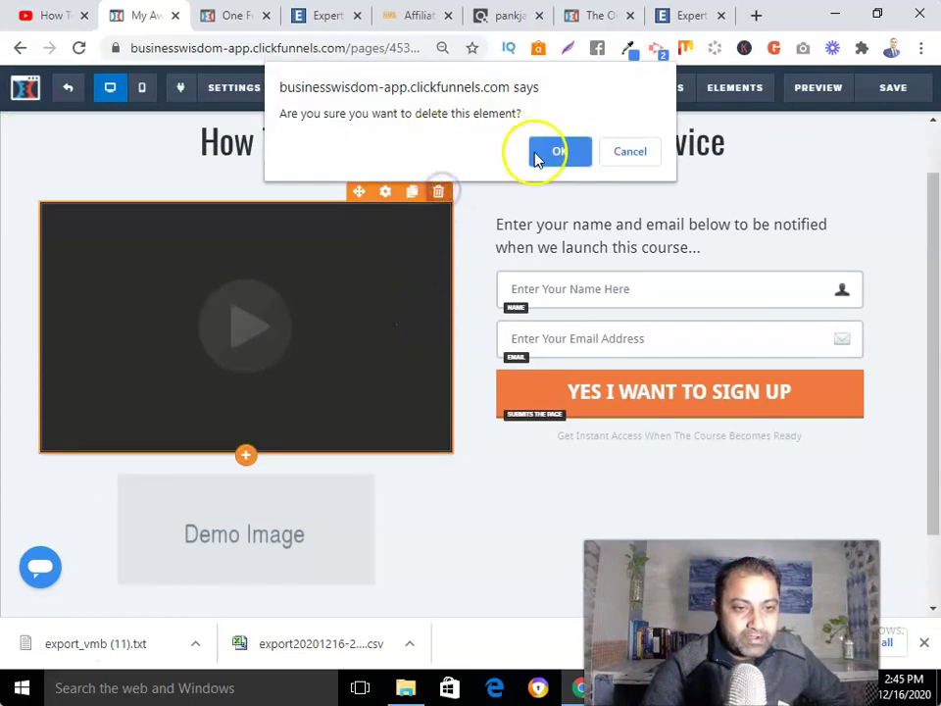
left_click(552, 155)
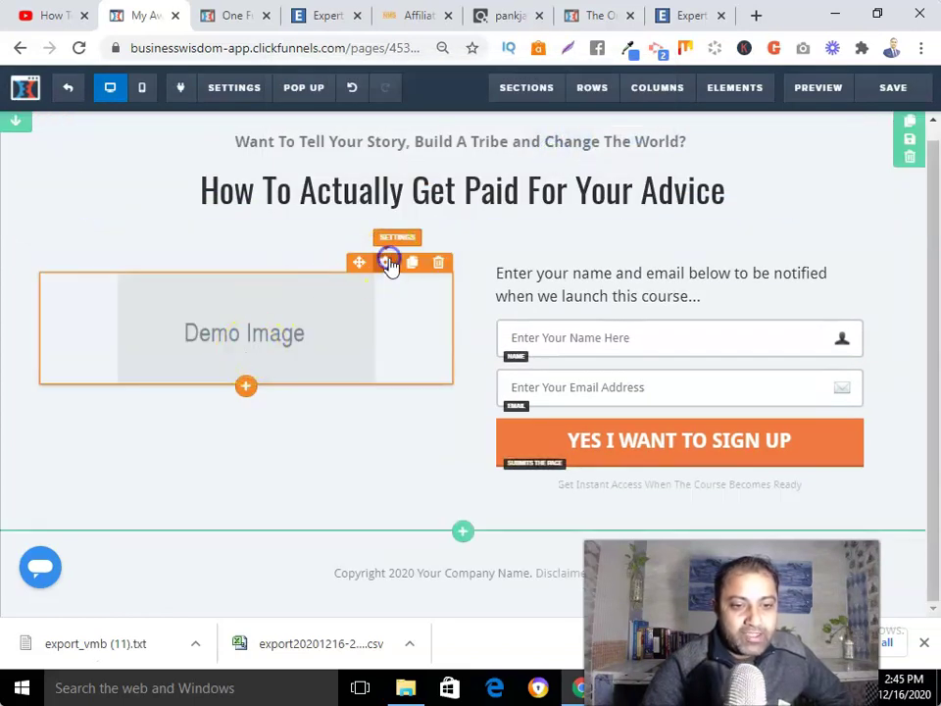
Replace the demo image with the Expert Secrets book picture with stacked sketch pages from page 8 of the uploaded image library
left_click(389, 262)
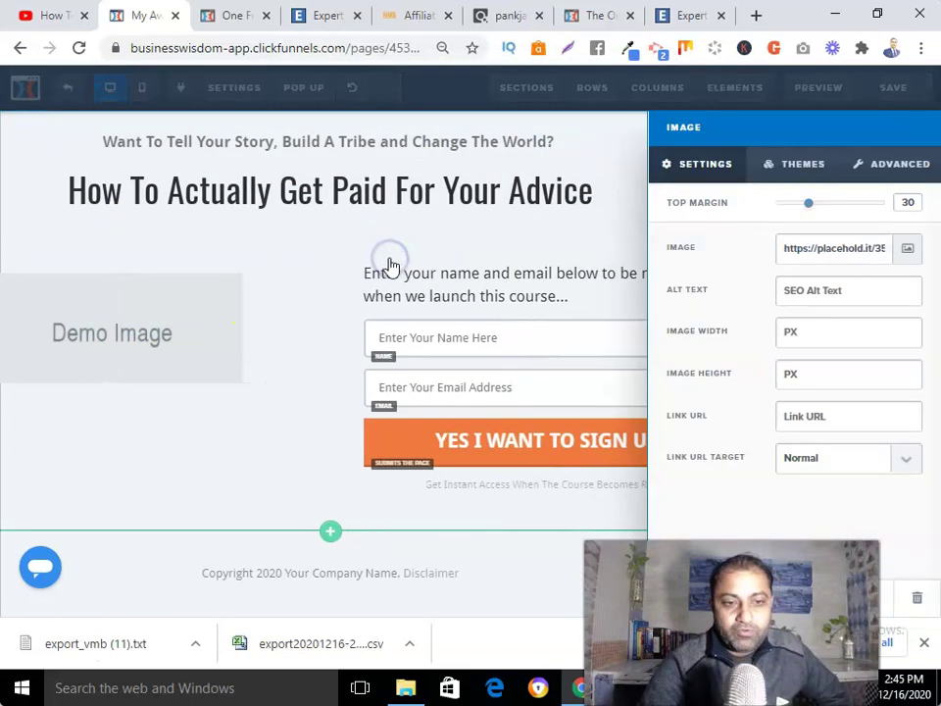
left_click(912, 251)
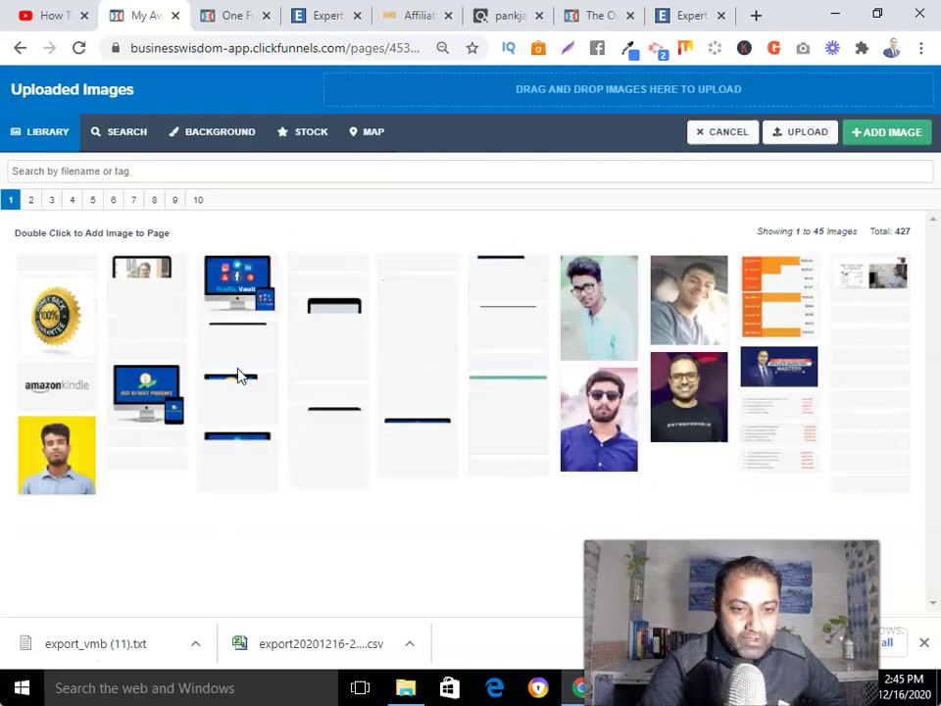
left_click(134, 200)
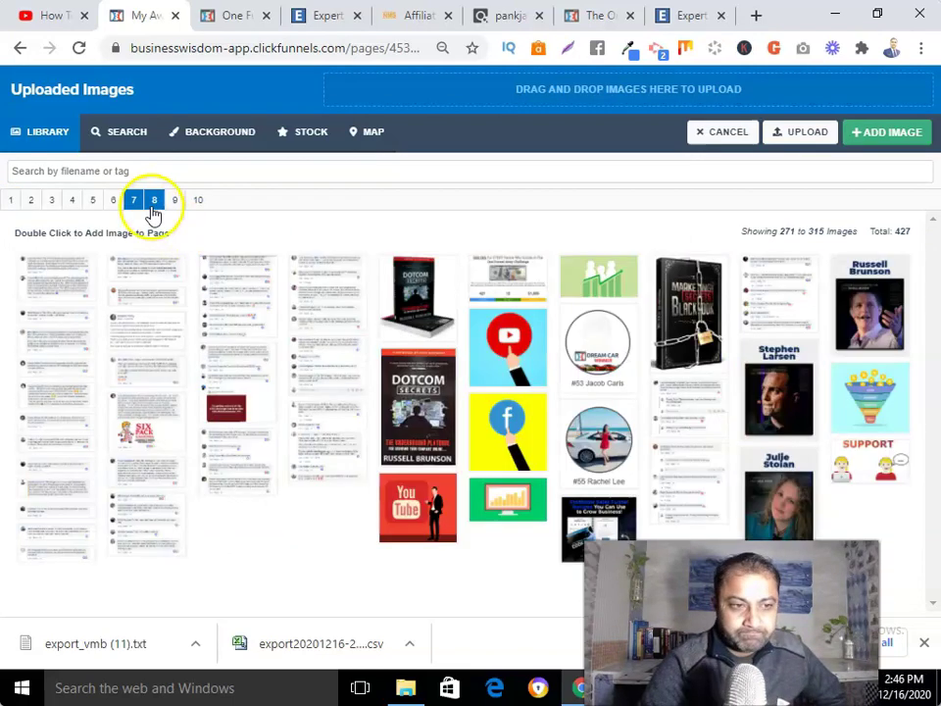
left_click(154, 202)
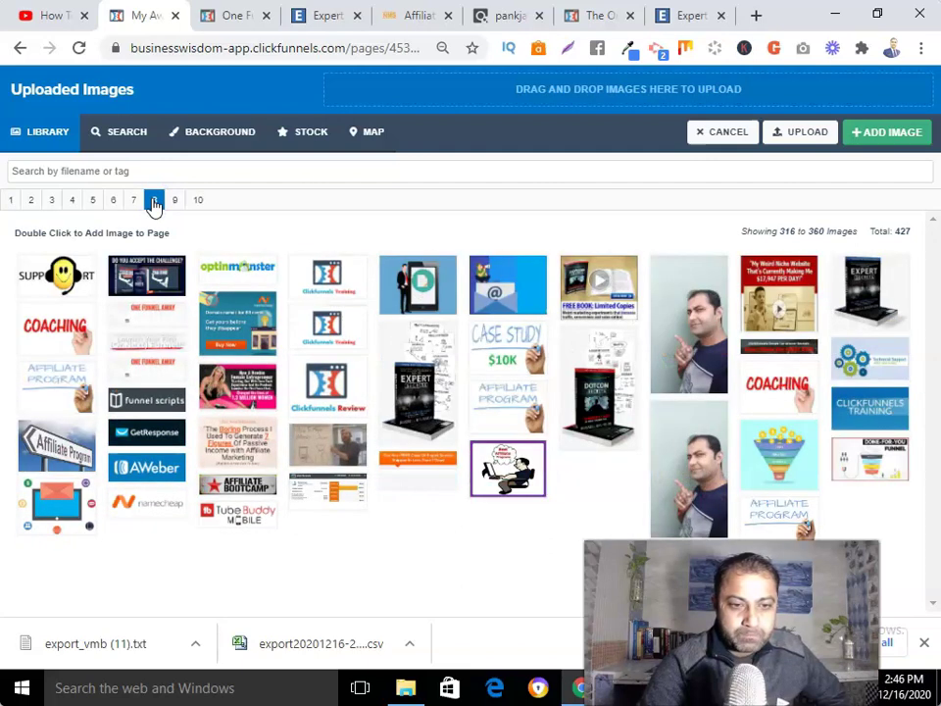
left_click(424, 380)
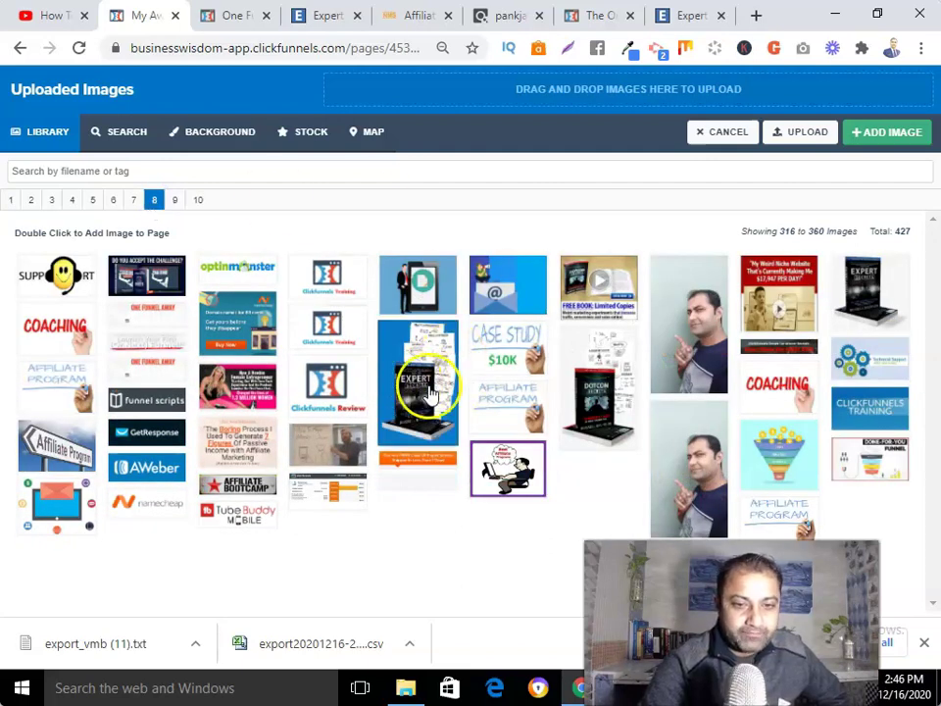
left_click(891, 137)
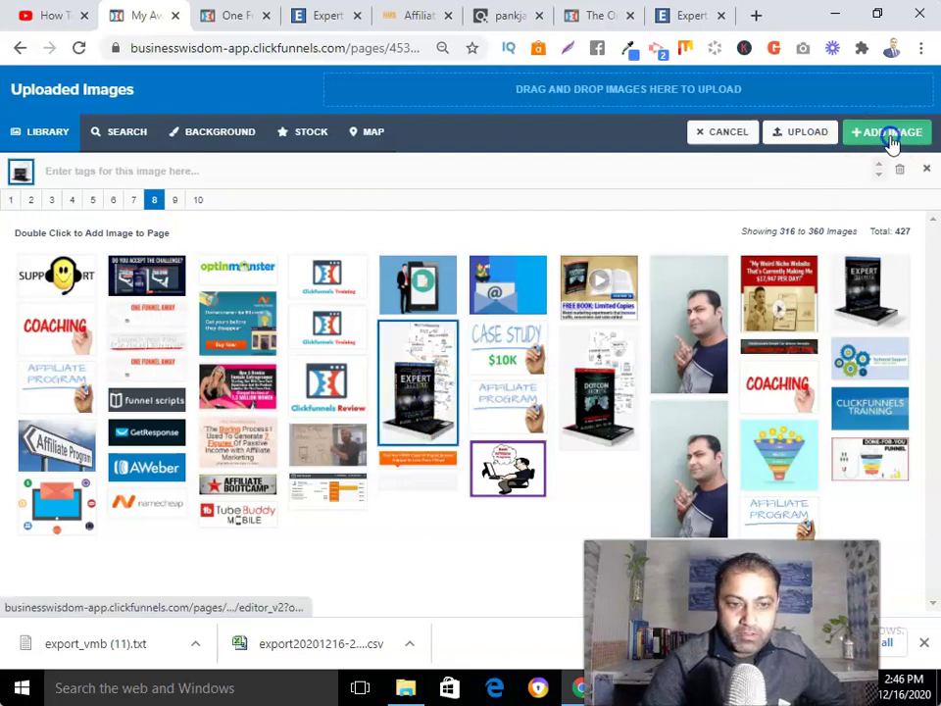
left_click(358, 468)
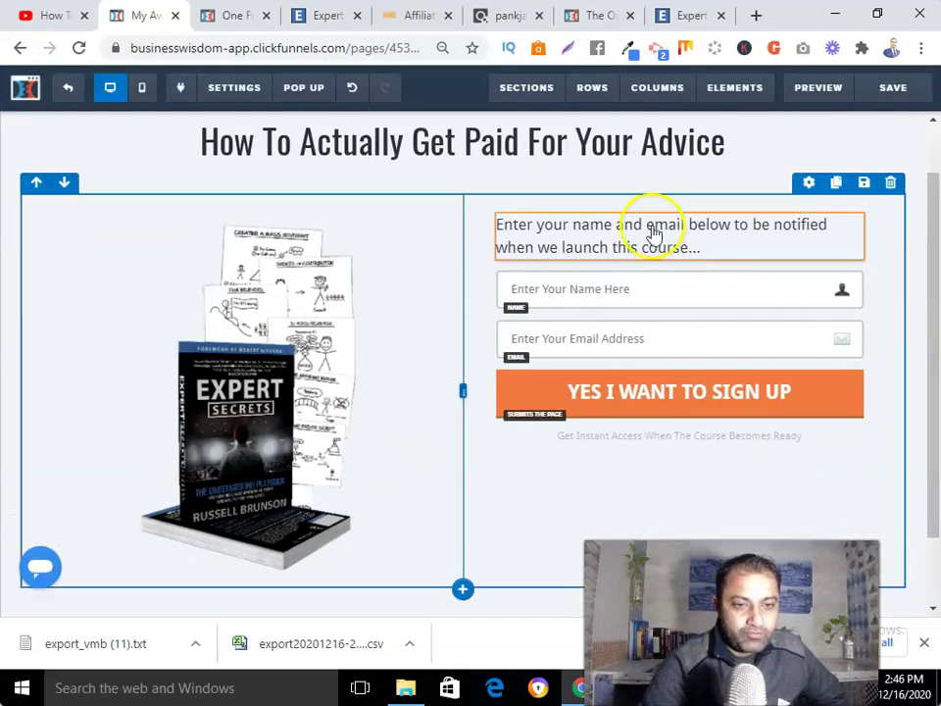
Increase the top margin of the optin headline above the name and email fields
scroll(500, 481, "up", 2)
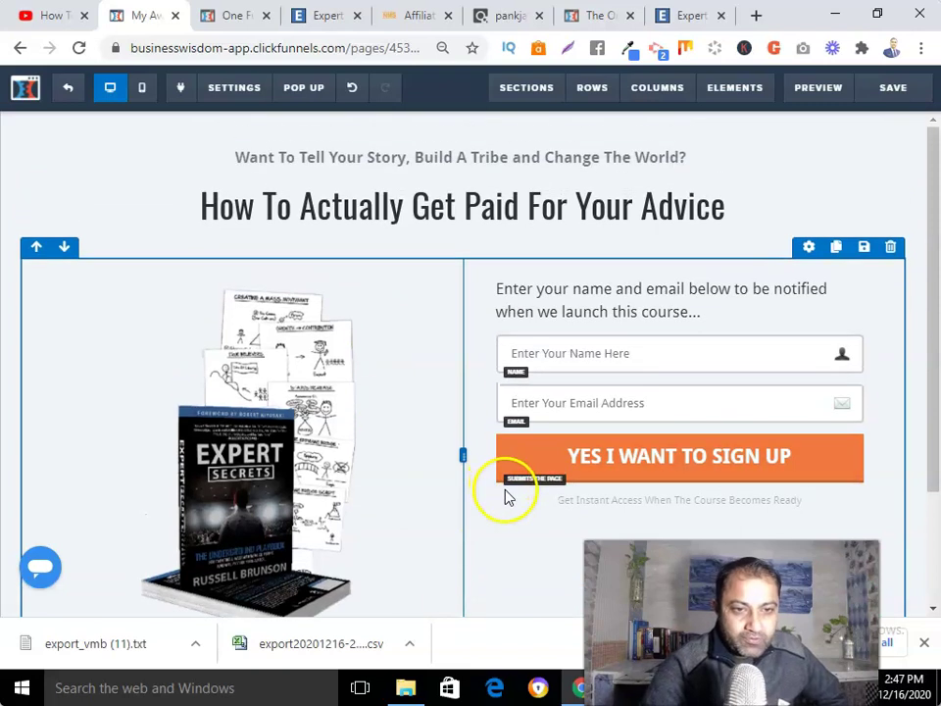
mouse_move(668, 315)
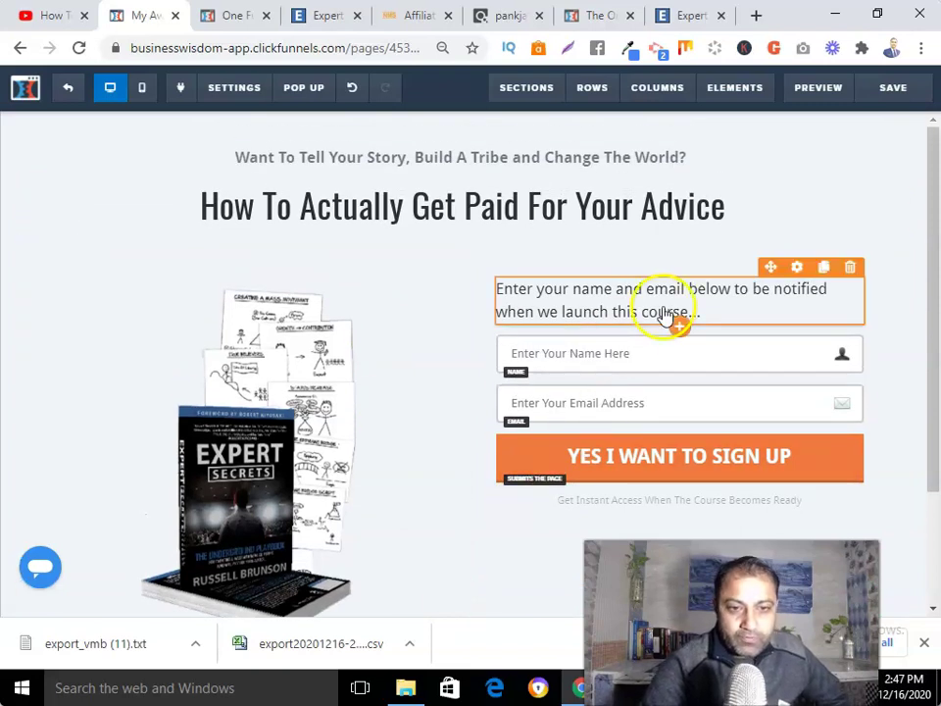
left_click(801, 269)
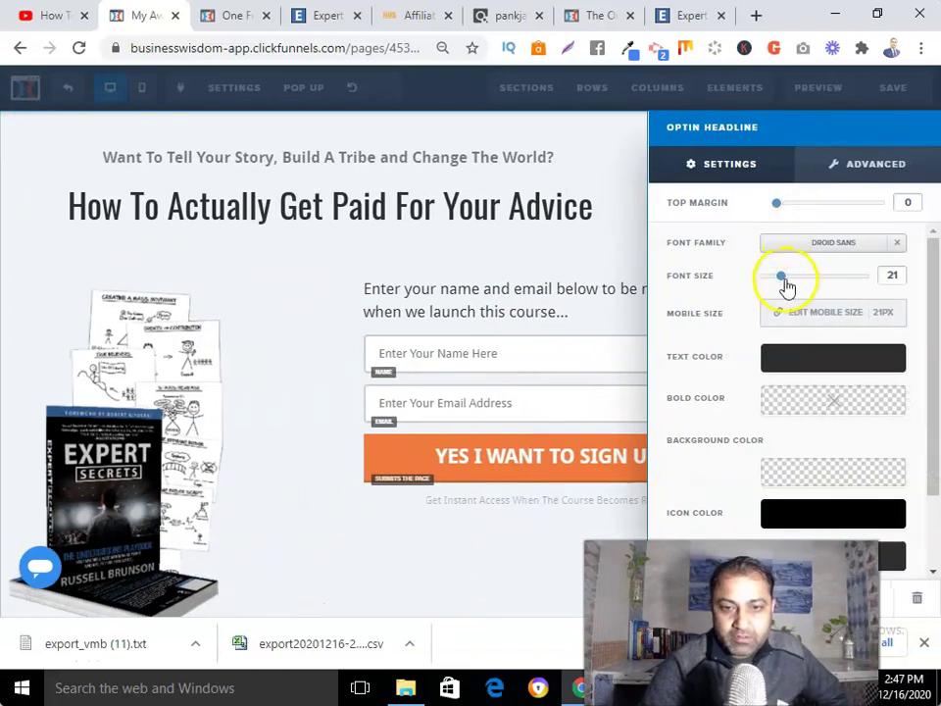
left_click_drag(779, 206, 832, 214)
left_click(546, 276)
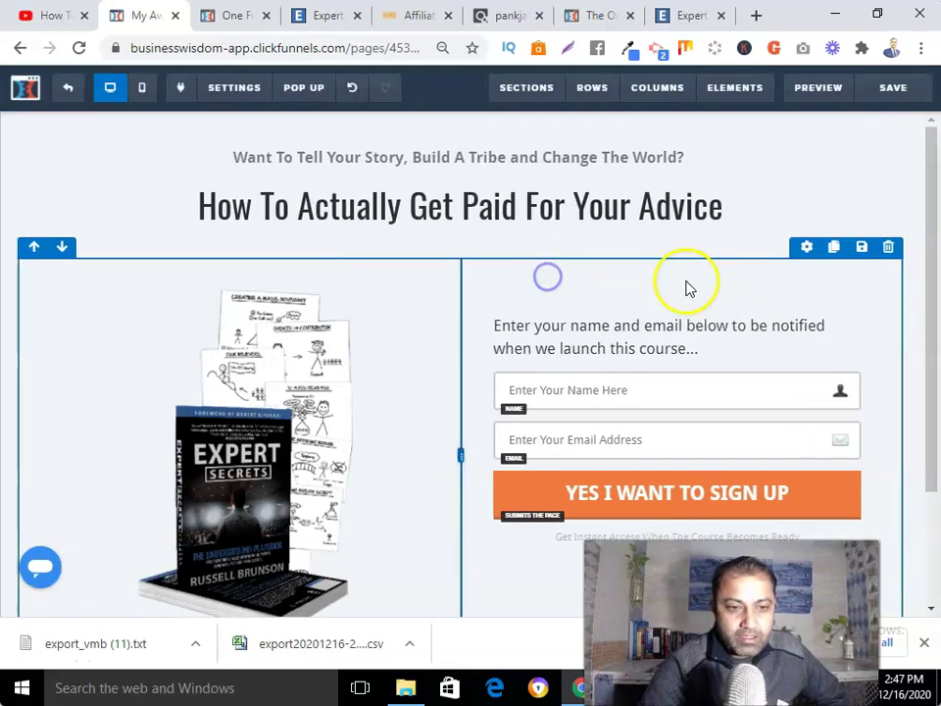
Reword the optin headline to "Enter your name and email below to FREE BOOK!"
left_click(741, 334)
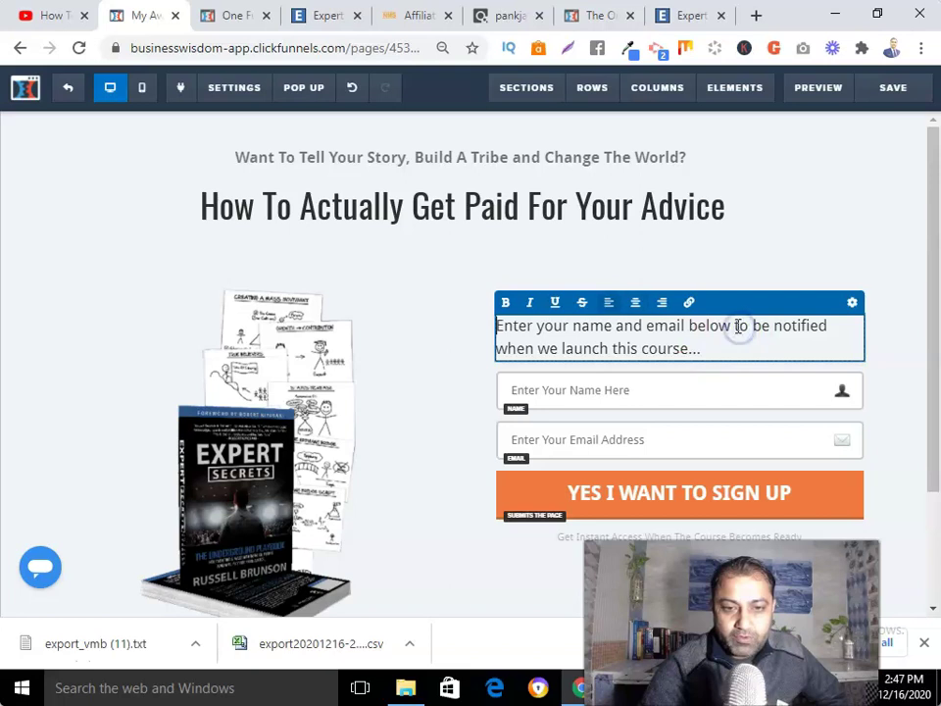
key("ctrl+shift+End")
key("BackSpace")
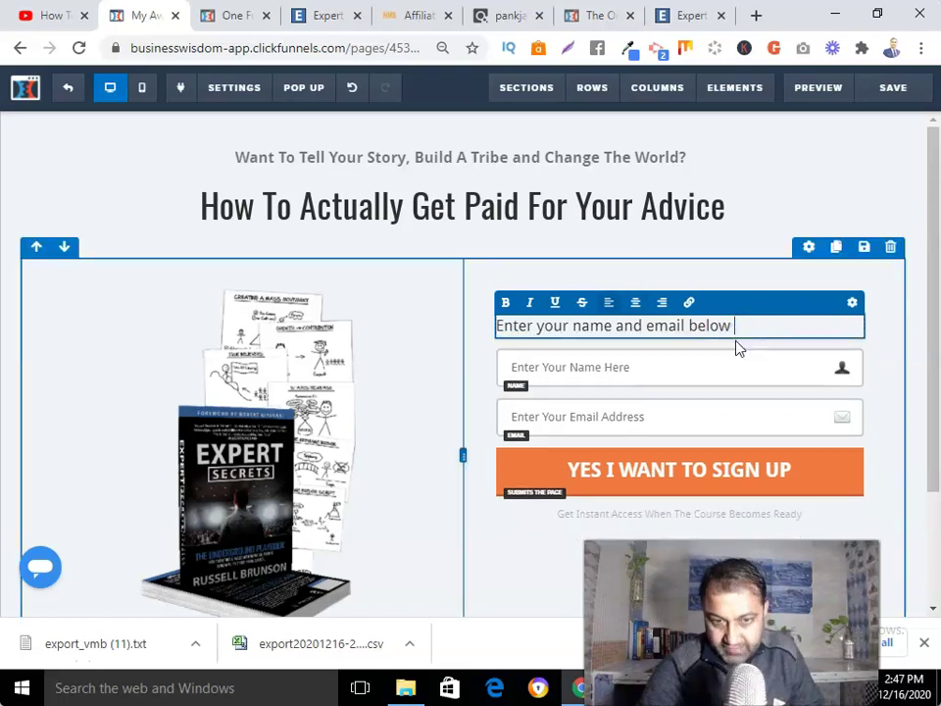
type("to FREE")
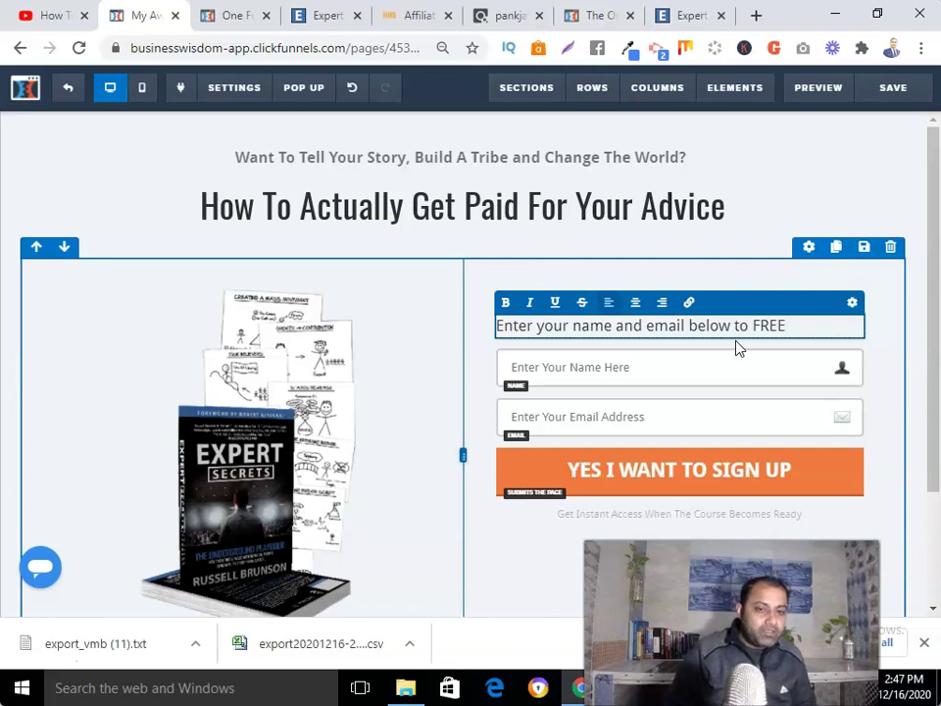
type(" BOOK")
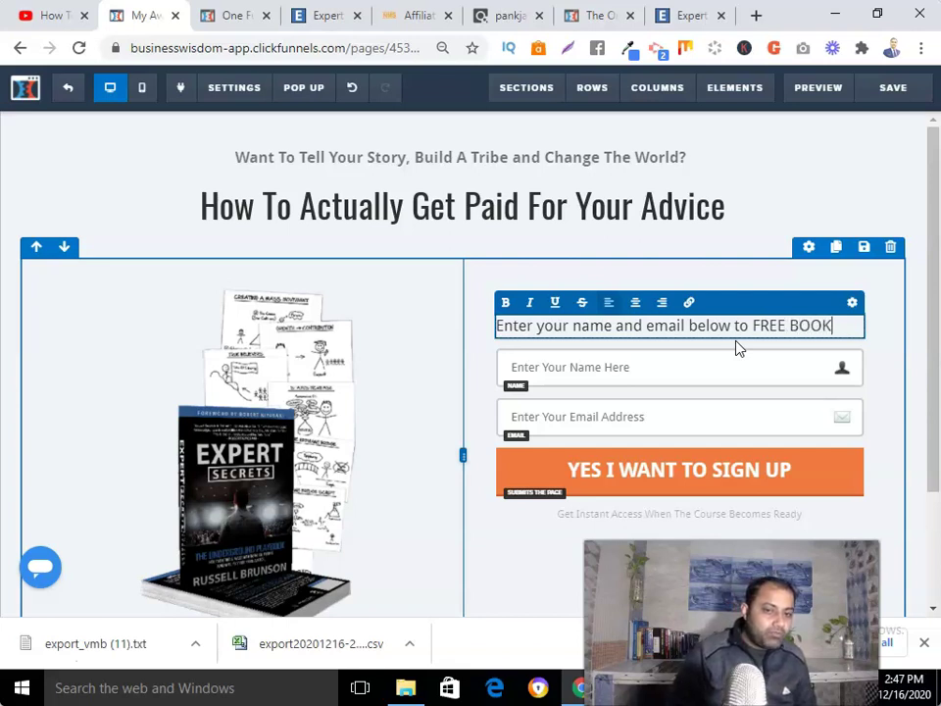
type("!")
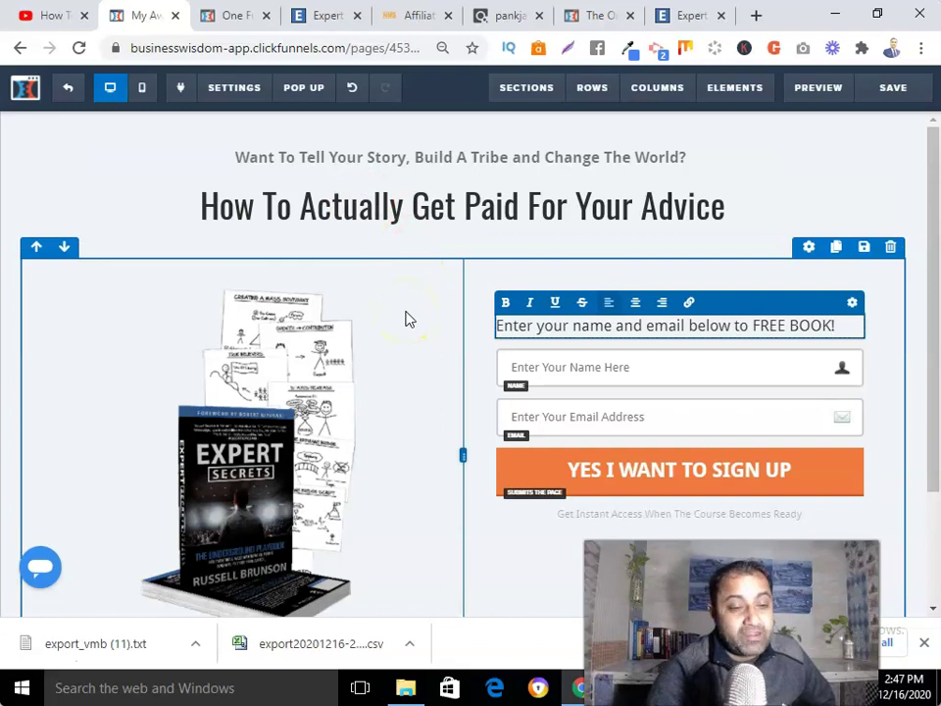
Examine the free book offer and its order button on the Expert Secrets sales page as a model for the optin button
scroll(408, 319, "down", 1)
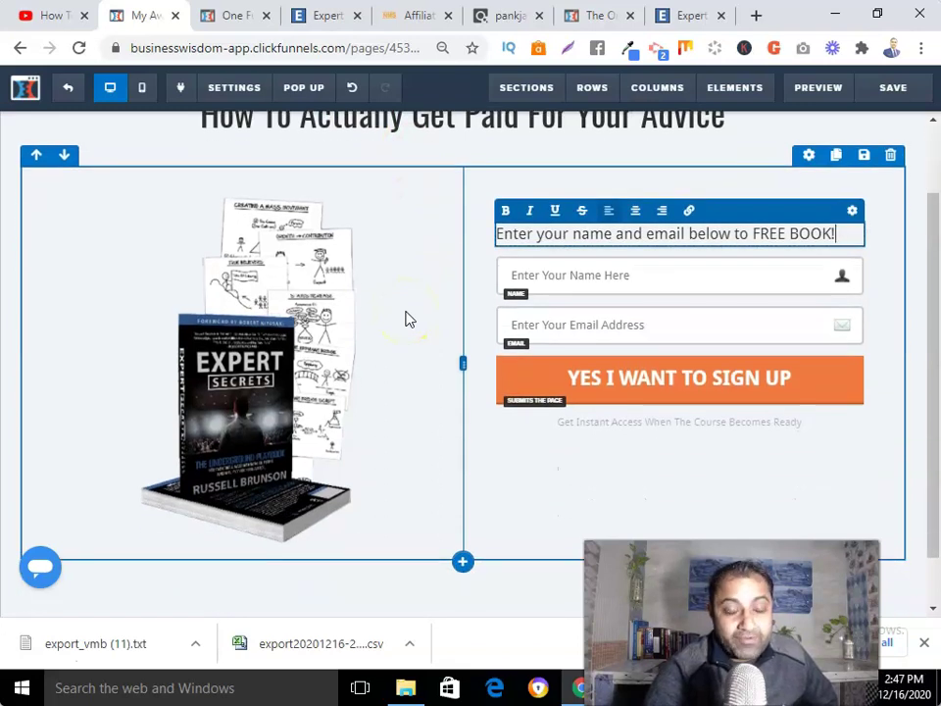
scroll(822, 321, "down", 1)
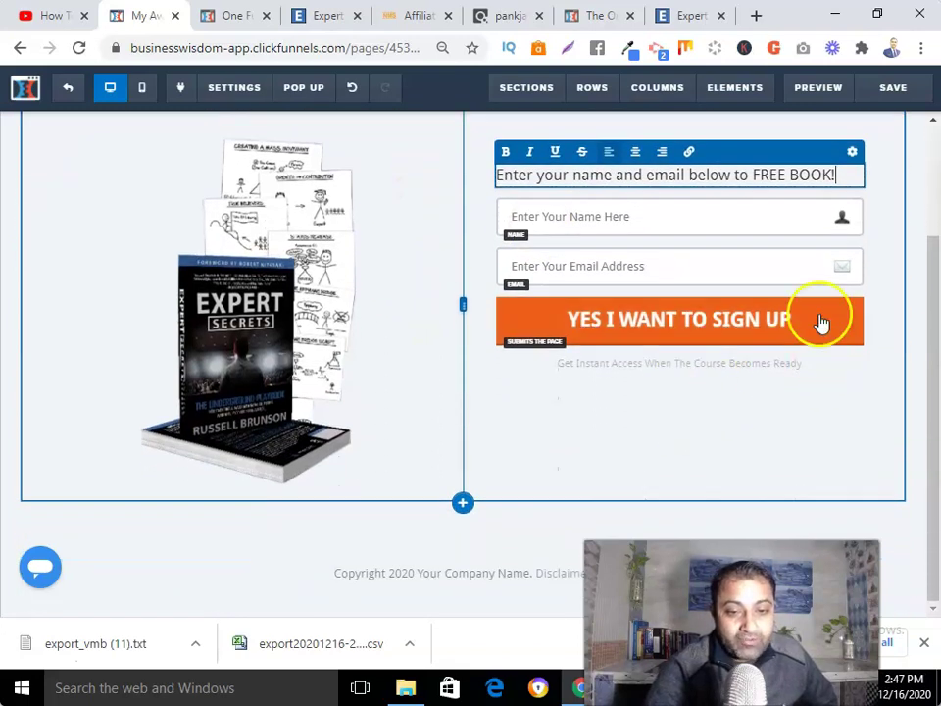
left_click(689, 15)
scroll(479, 357, "down", 8)
scroll(467, 378, "up", 9)
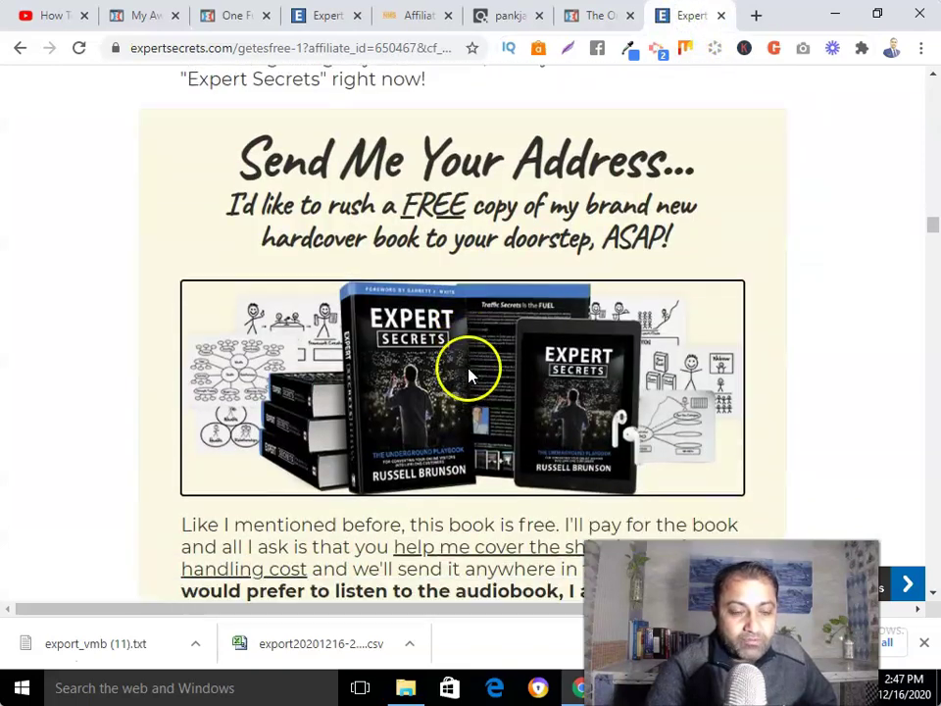
scroll(468, 376, "down", 4)
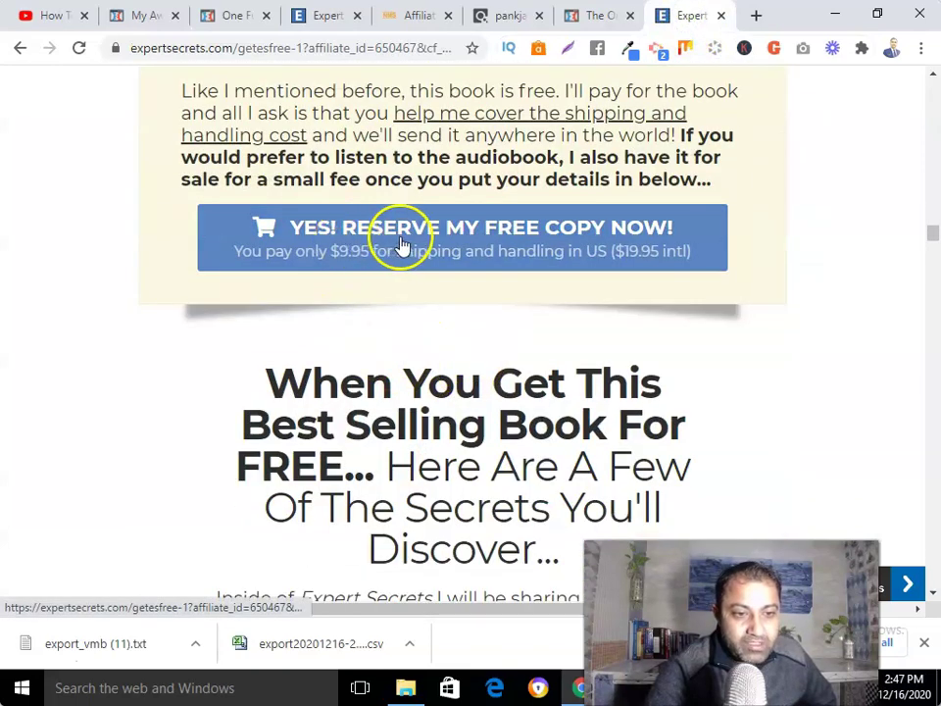
scroll(447, 361, "down", 15)
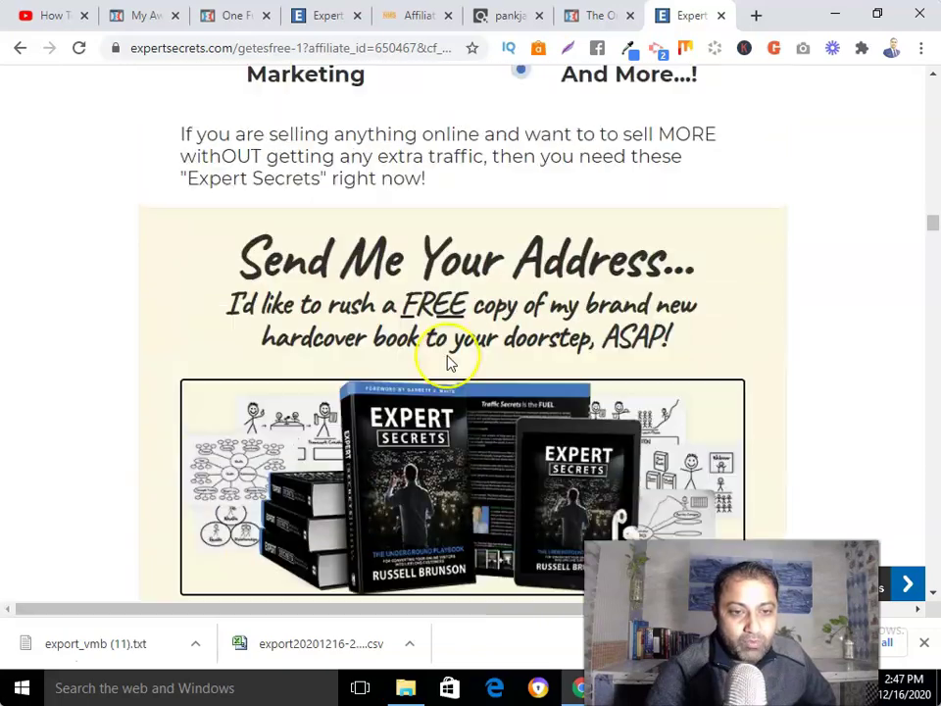
scroll(447, 360, "up", 5)
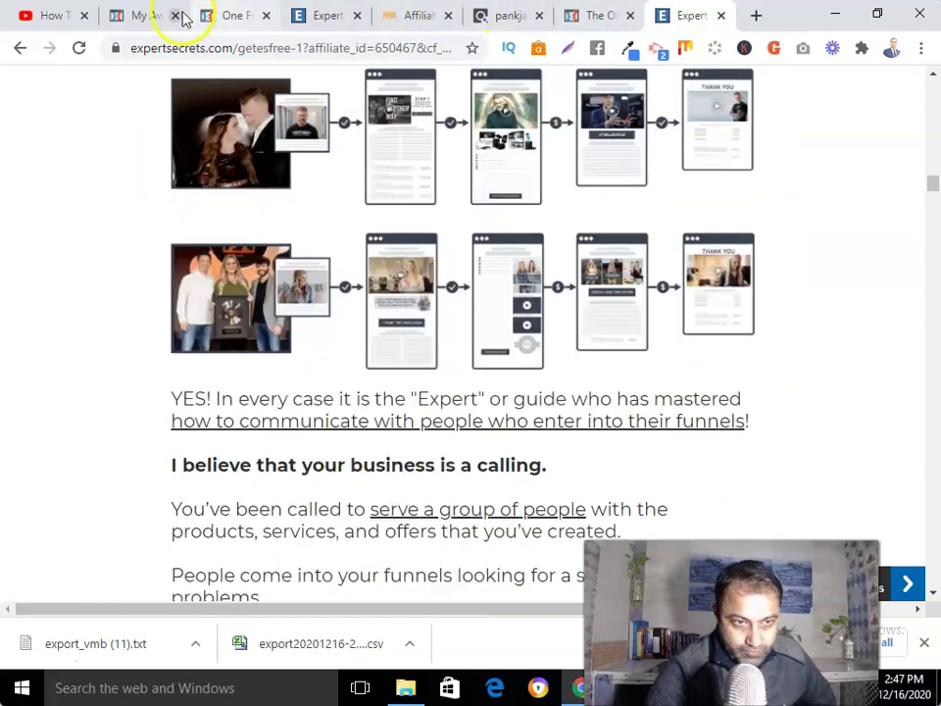
Back in the optin page editor, change the sign-up button's background color to the recently used blue #3b64b8
left_click(139, 17)
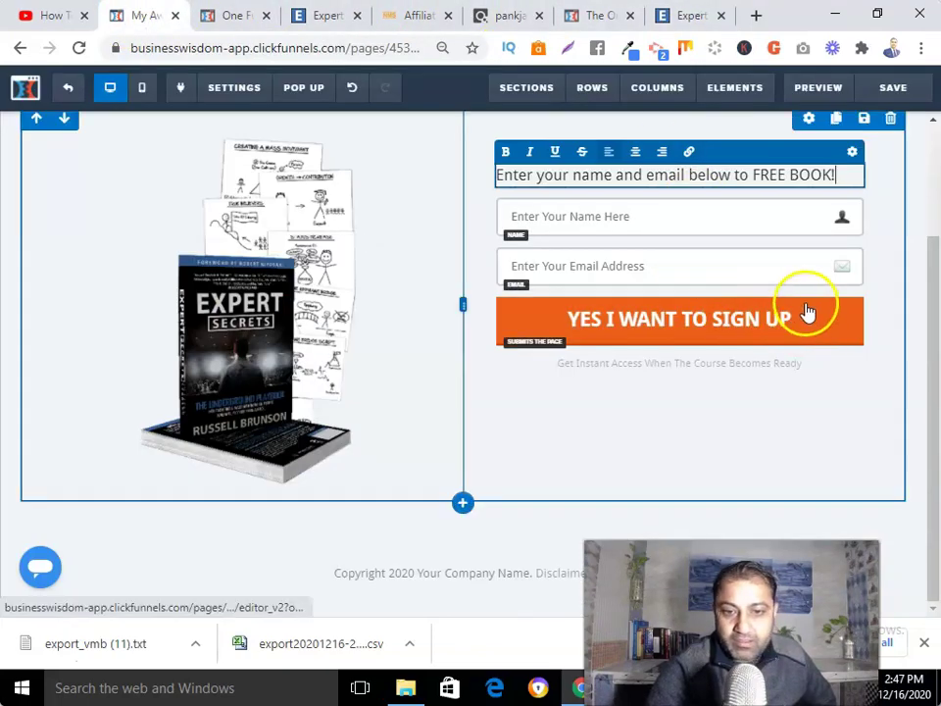
left_click(771, 432)
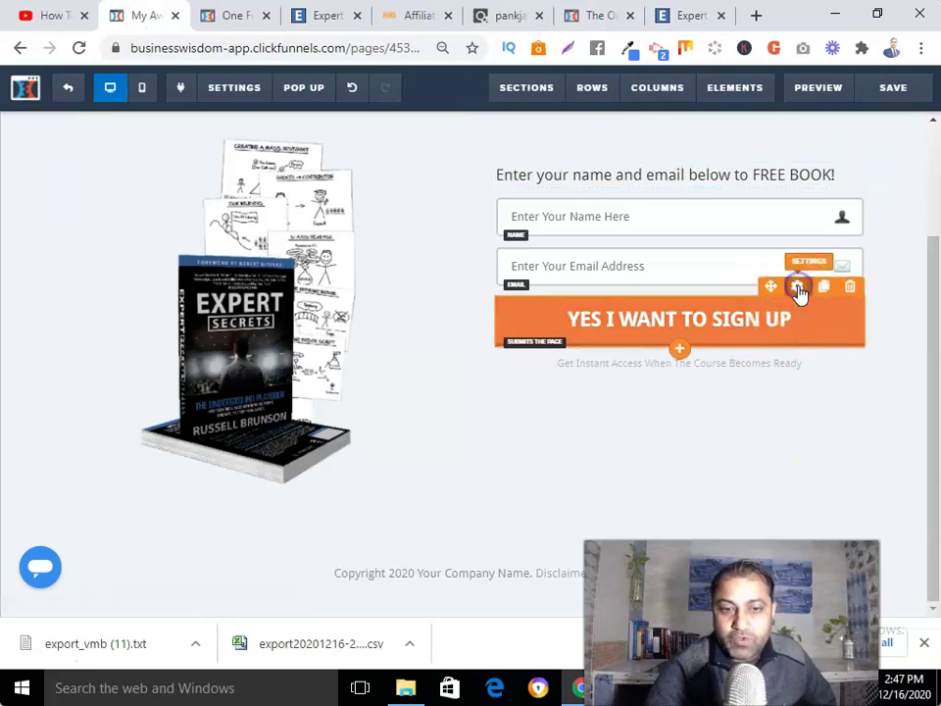
left_click(798, 288)
scroll(883, 470, "down", 2)
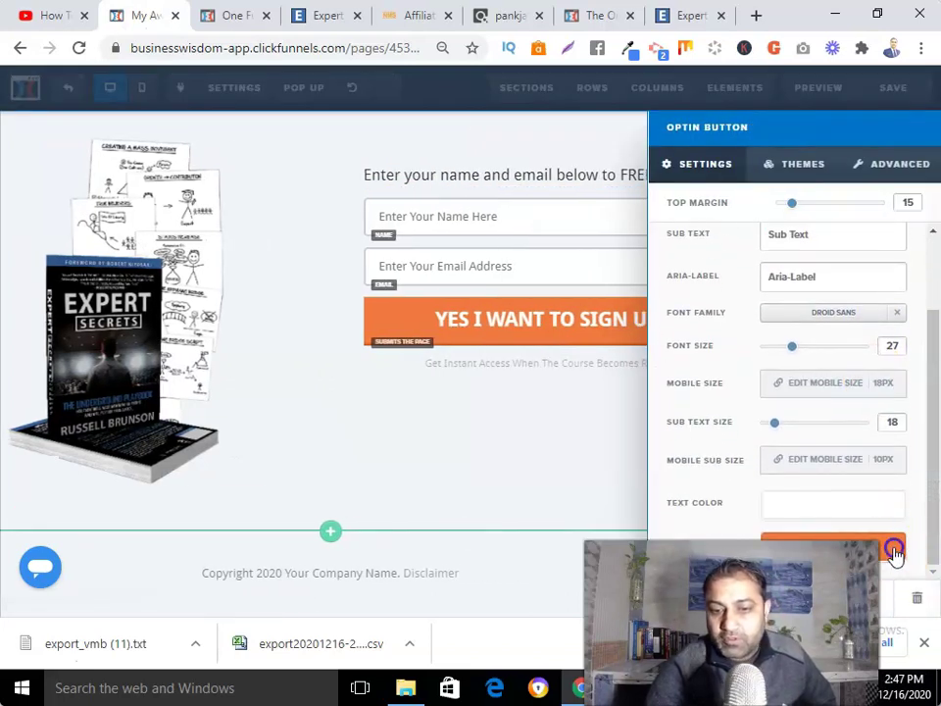
left_click(894, 552)
left_click(762, 487)
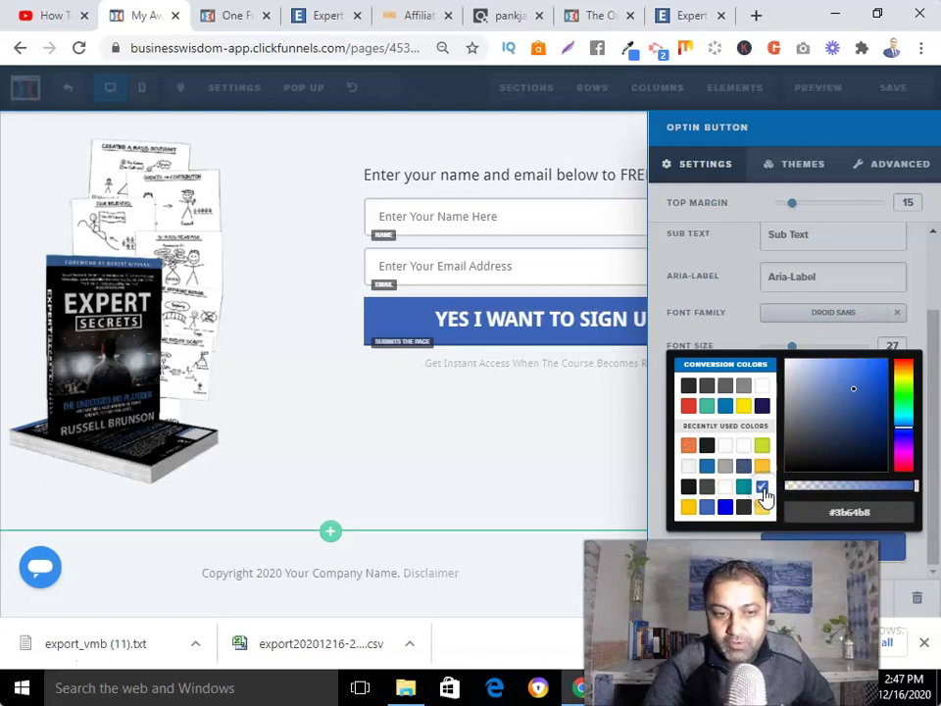
left_click(735, 283)
scroll(830, 319, "up", 1)
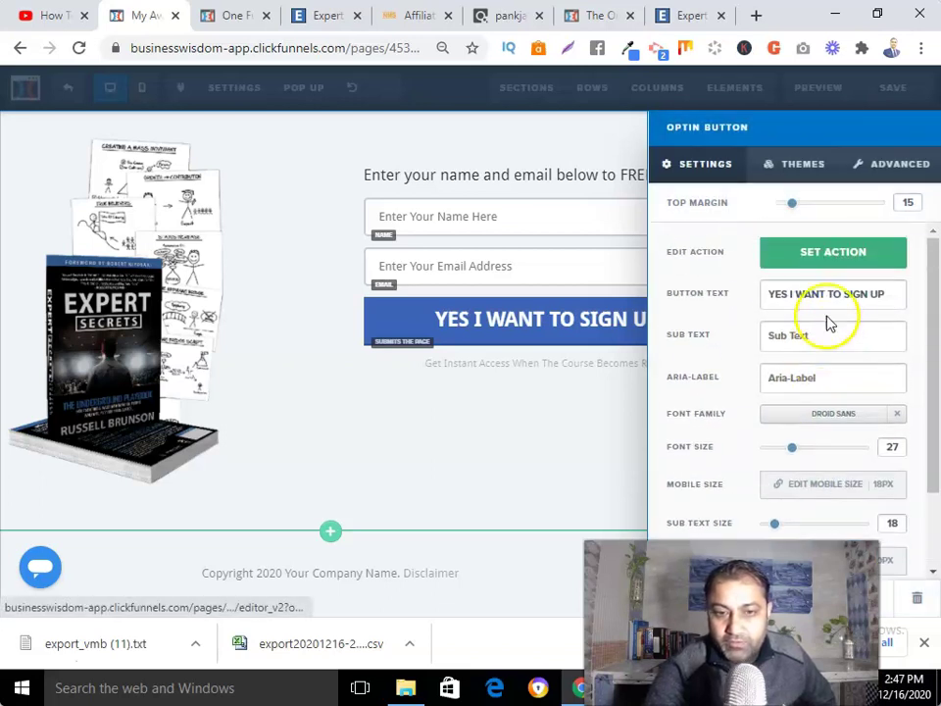
Replace the optin button's text with "YES! Reserve My FREE Copy!"
left_click_drag(887, 291, 738, 304)
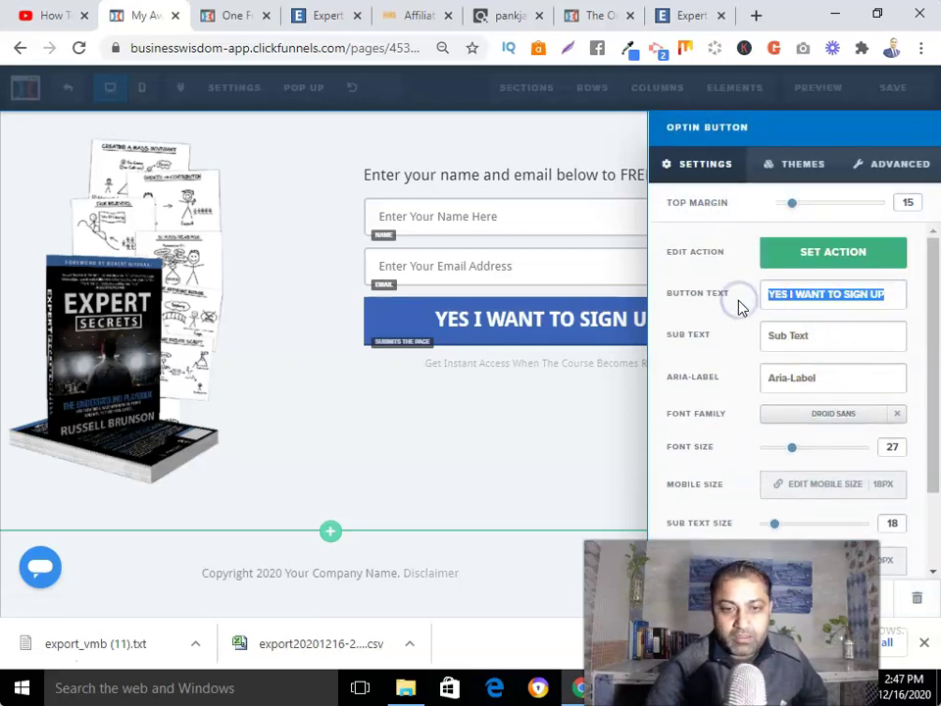
type("YES")
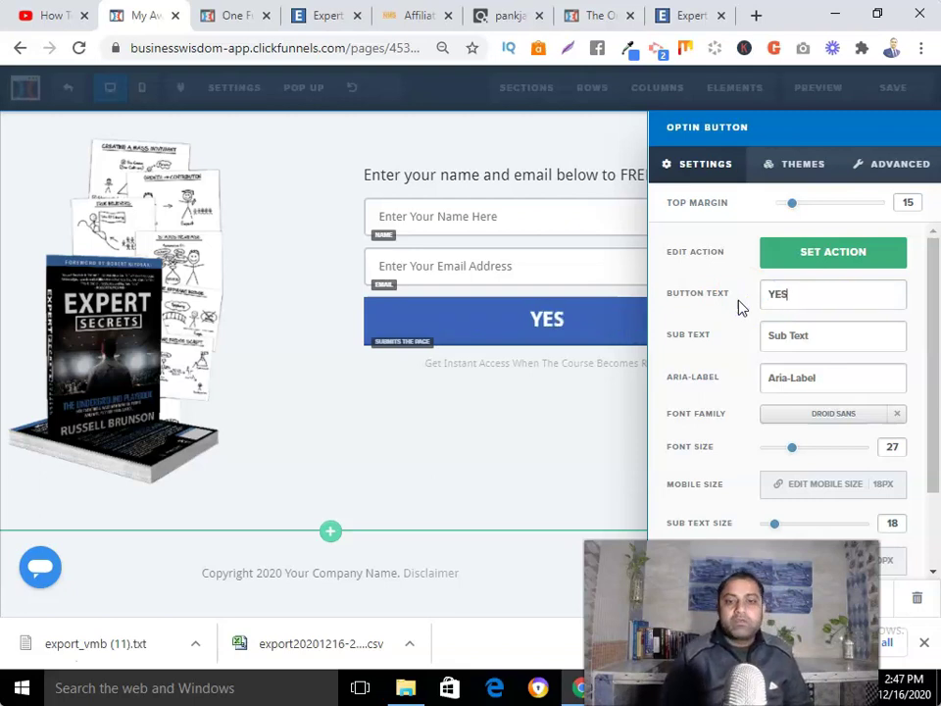
type("! Rese")
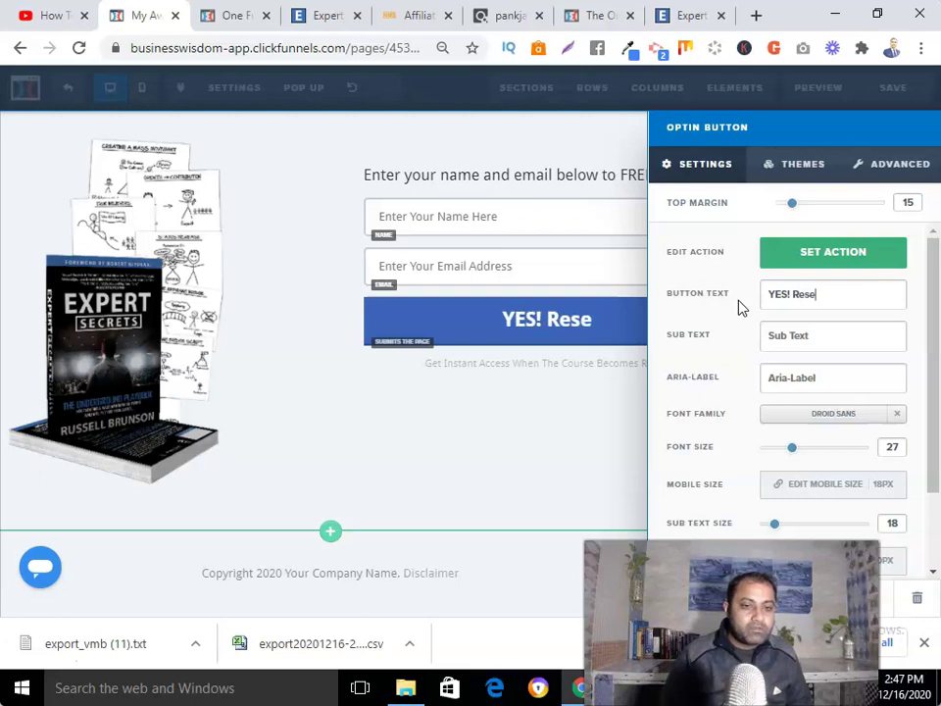
type("rve My FREE C")
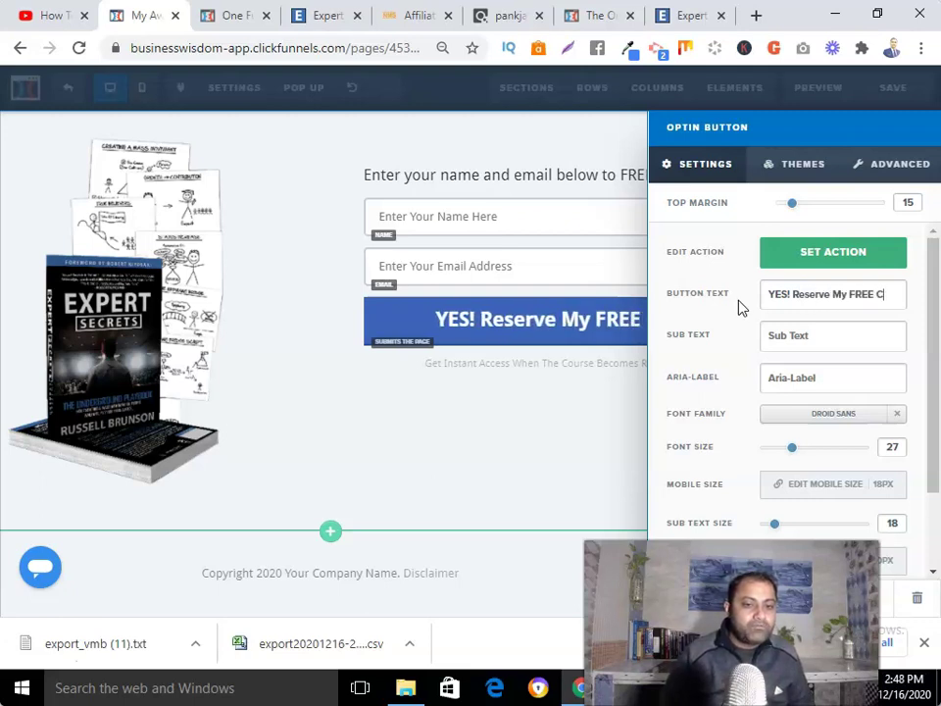
type("opy!")
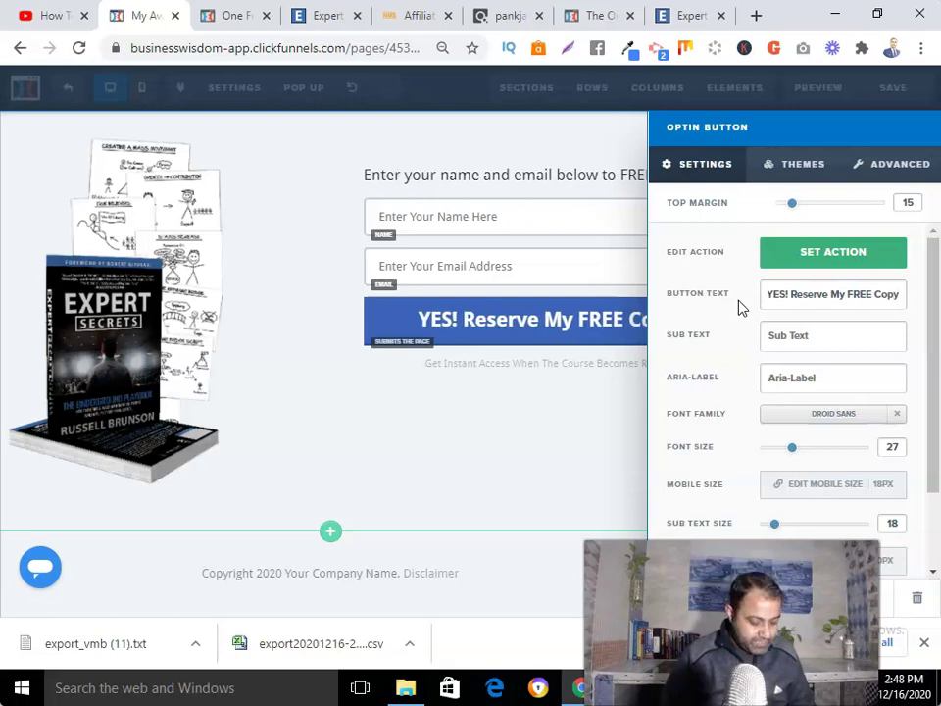
Check the order button wording on the Expert Secrets sales page and extend the optin button's text to "YES! Reserve My FREE Copy Now!"
left_click(682, 16)
scroll(410, 381, "up", 1)
scroll(410, 380, "up", 15)
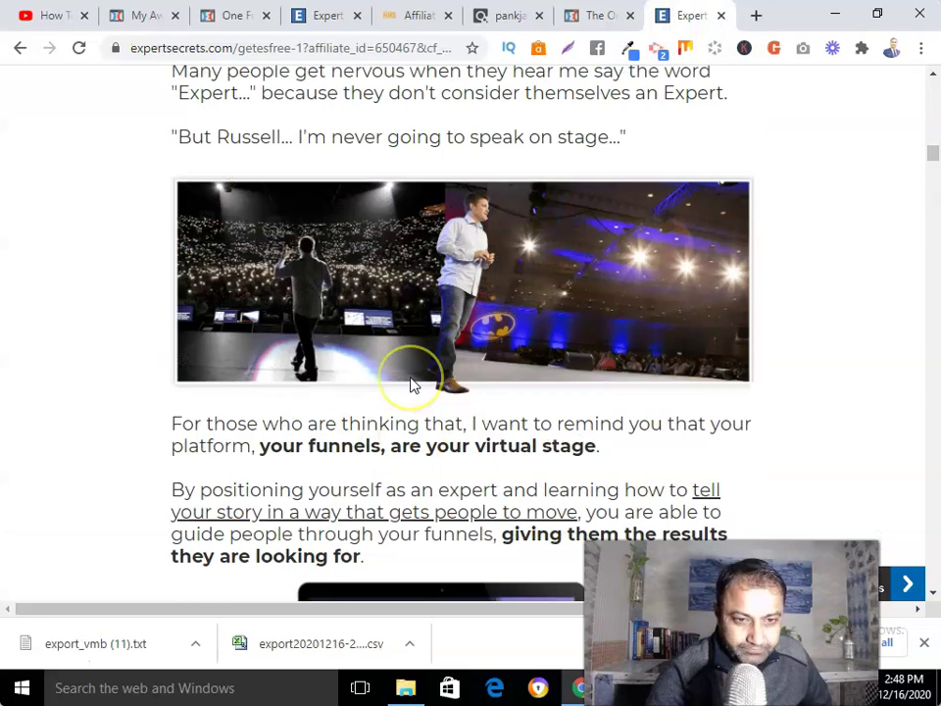
scroll(410, 384, "down", 5)
scroll(410, 384, "up", 1)
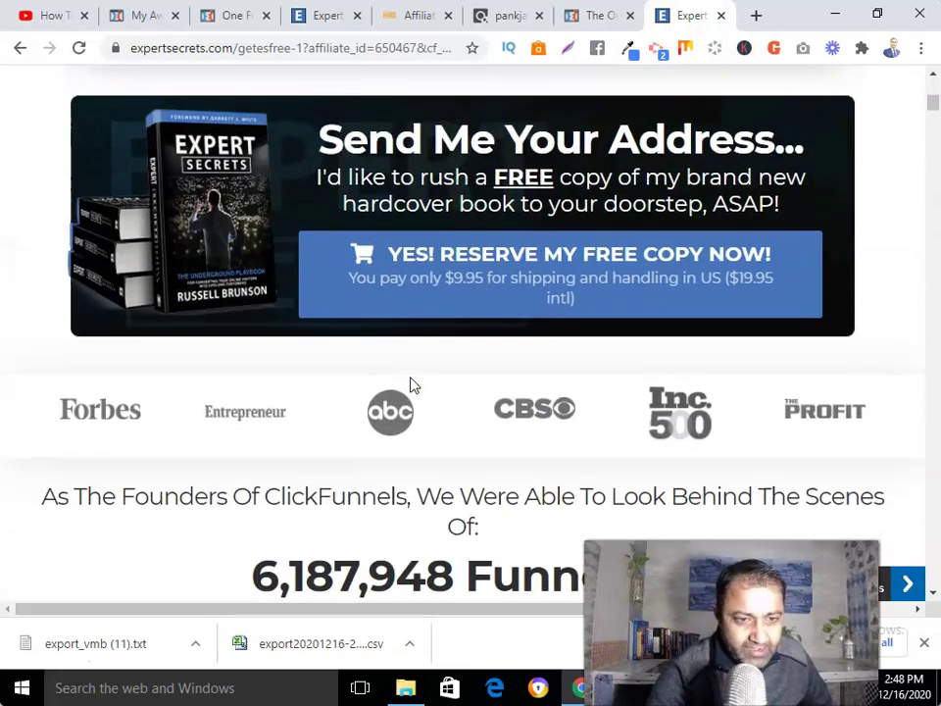
left_click(147, 15)
left_click(596, 326)
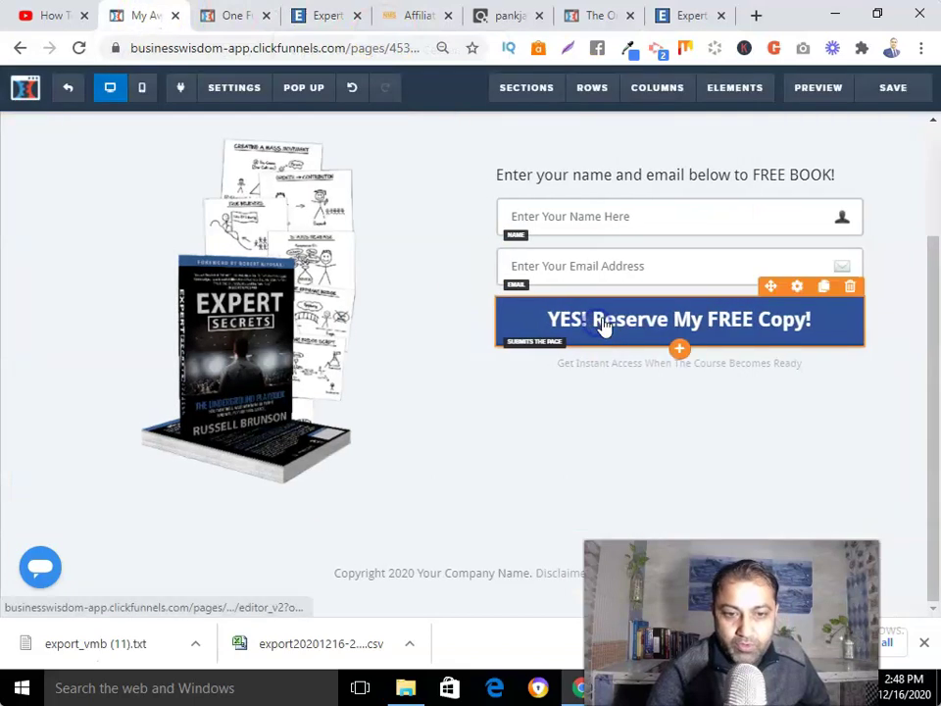
left_click(805, 324)
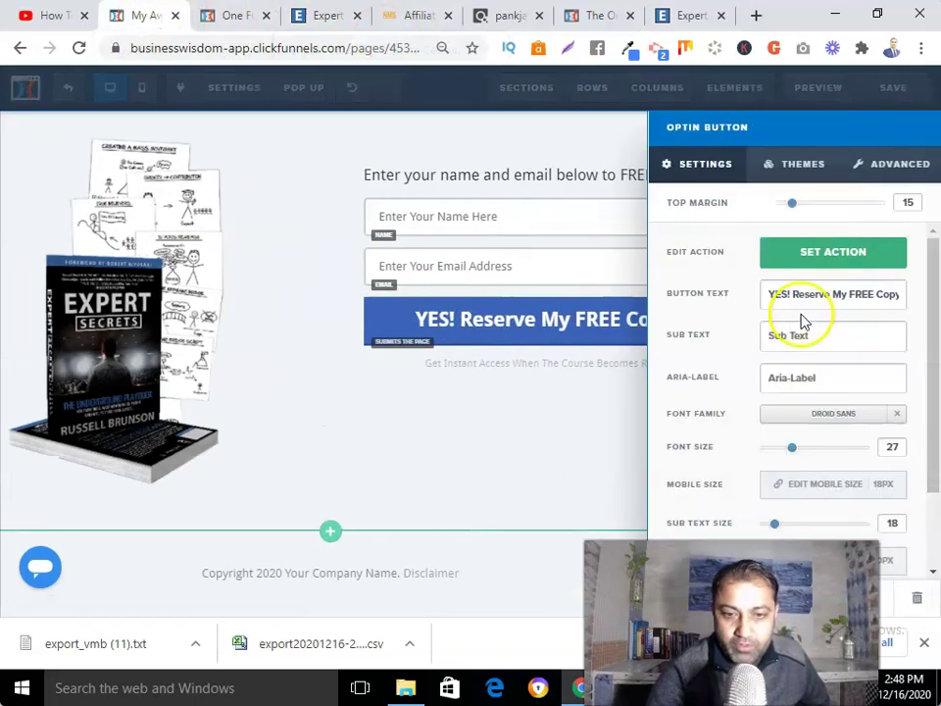
left_click(892, 294)
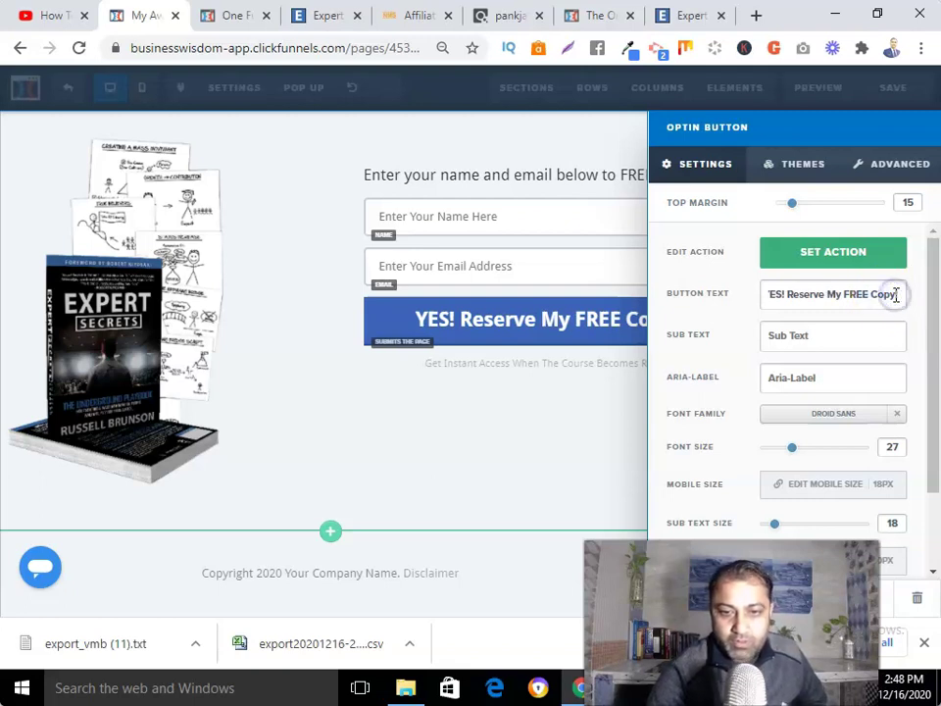
type("No")
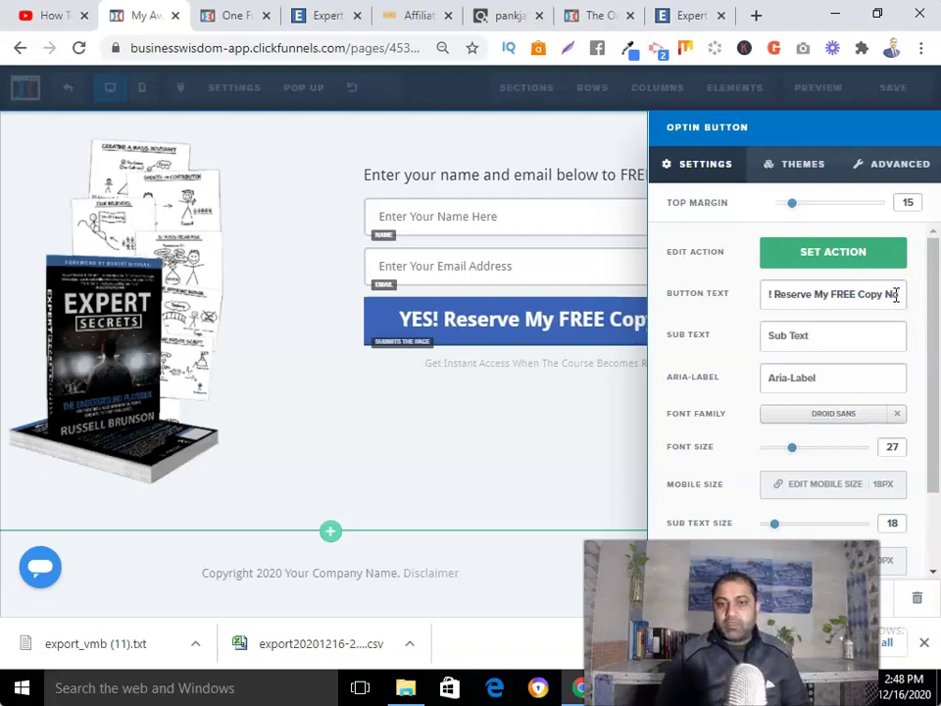
type("w")
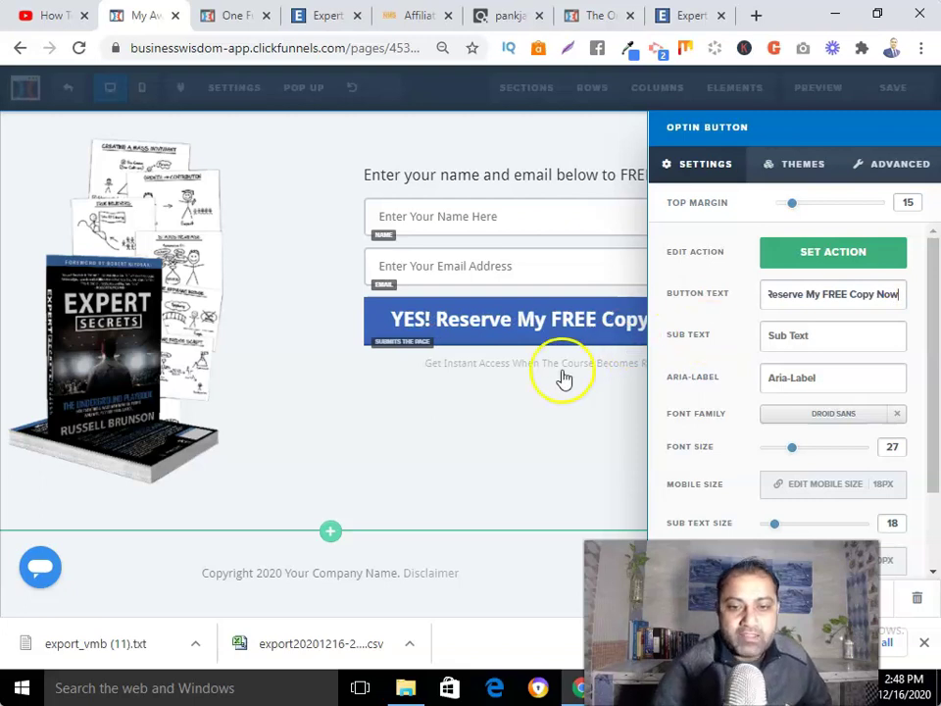
Reopen the optin button's settings and copy the default Expert Secrets affiliate link from the affiliate page
left_click(504, 401)
left_click(799, 290)
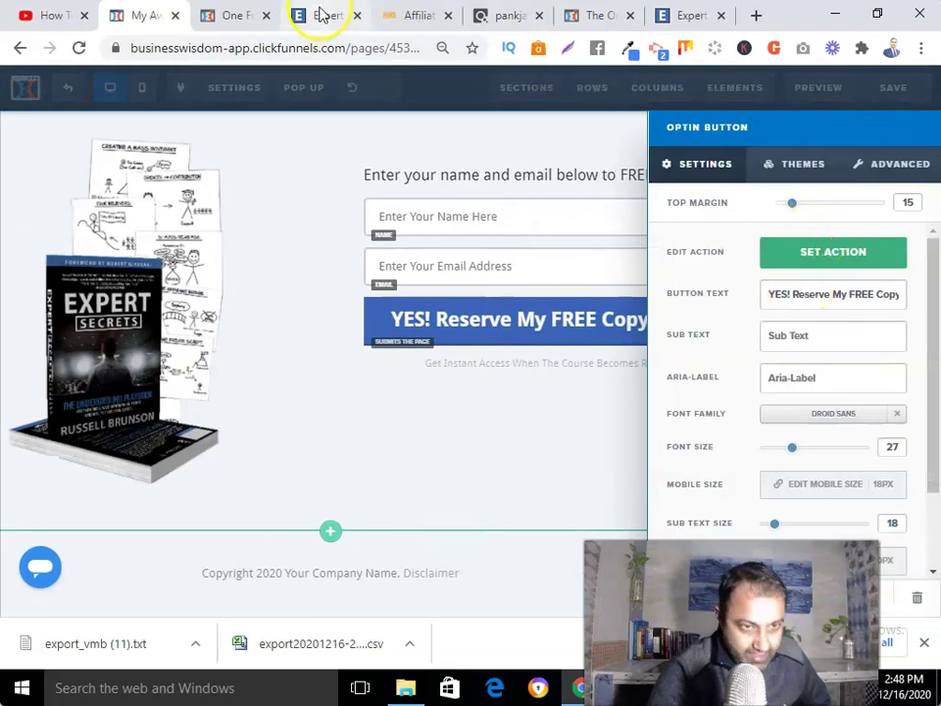
left_click(323, 17)
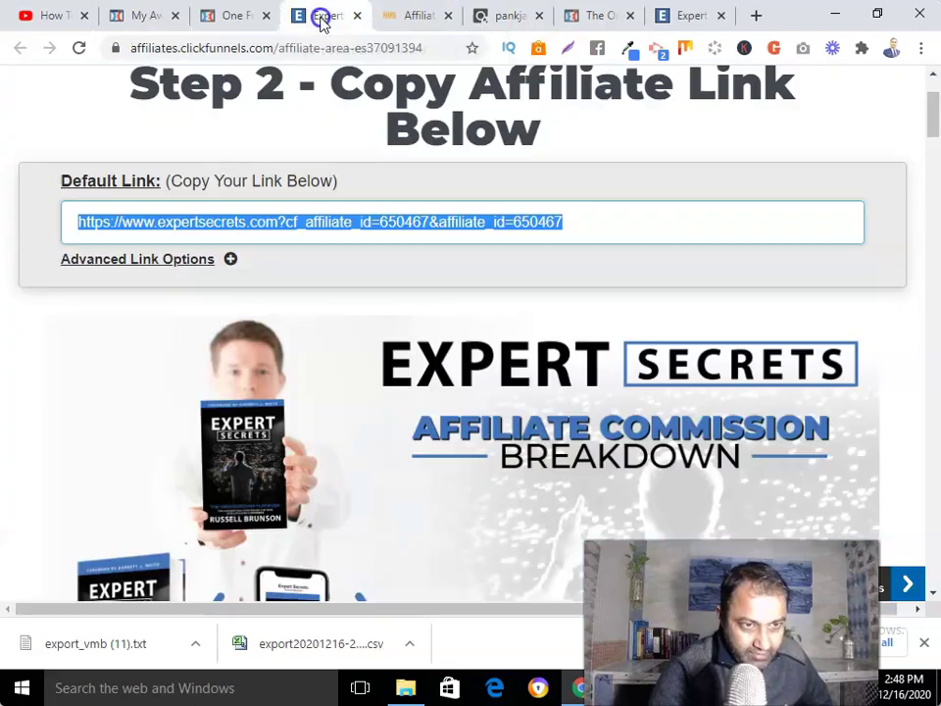
right_click(497, 220)
left_click(526, 254)
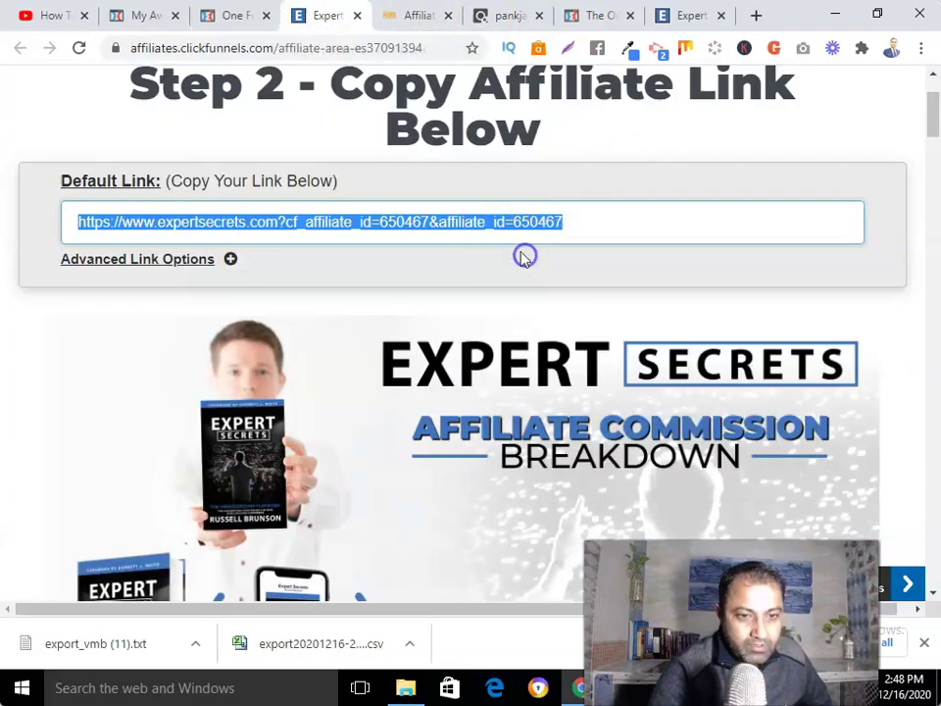
left_click(147, 16)
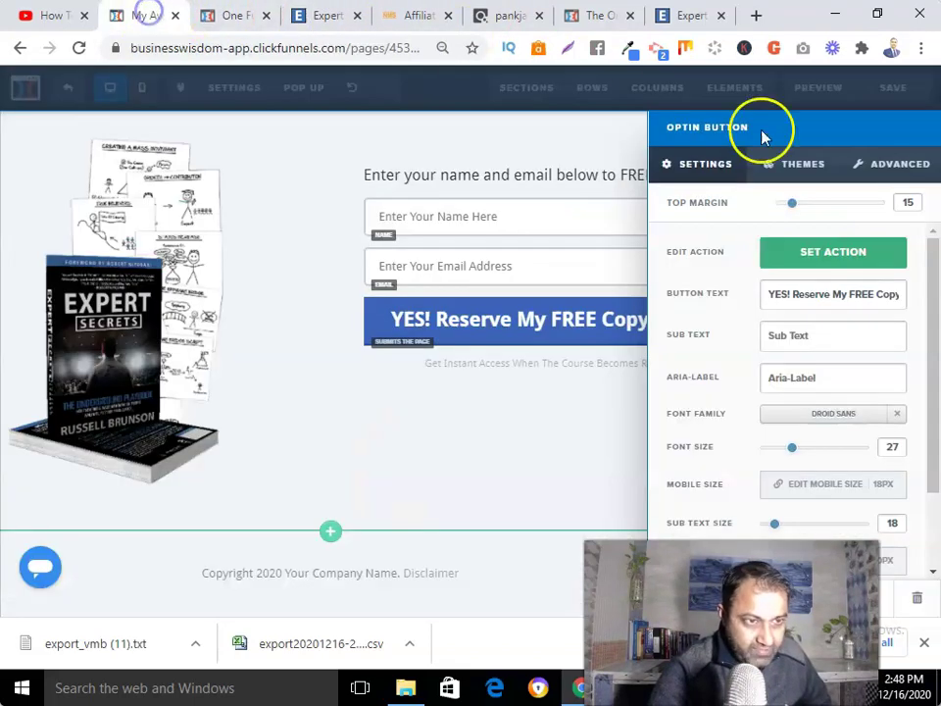
Set the optin button's action to go to the copied affiliate link in a new tab/window, and save the page
left_click(830, 254)
left_click(747, 279)
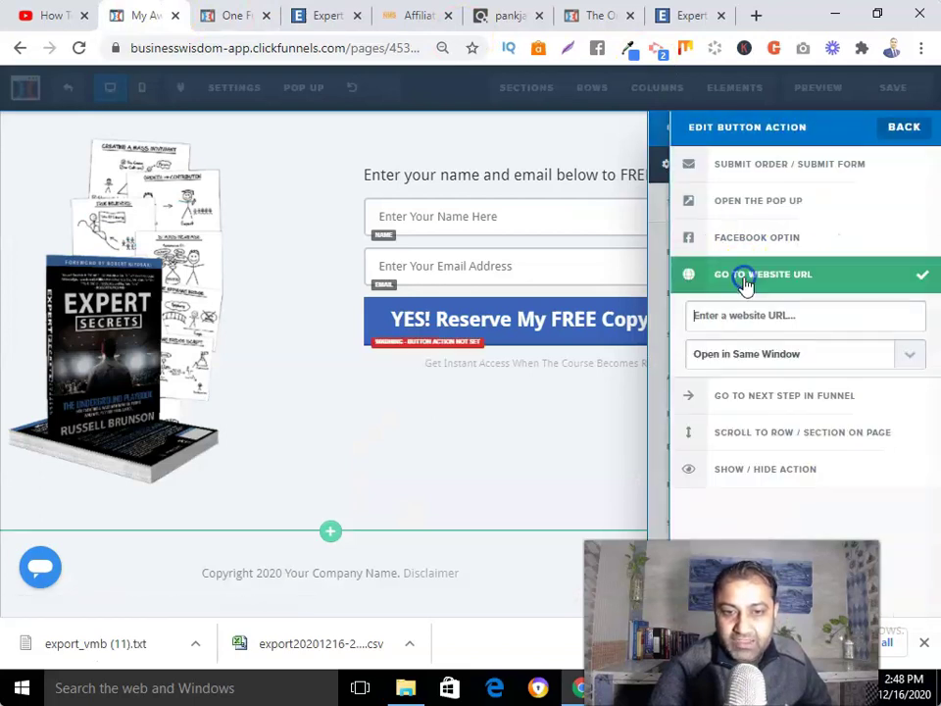
right_click(740, 314)
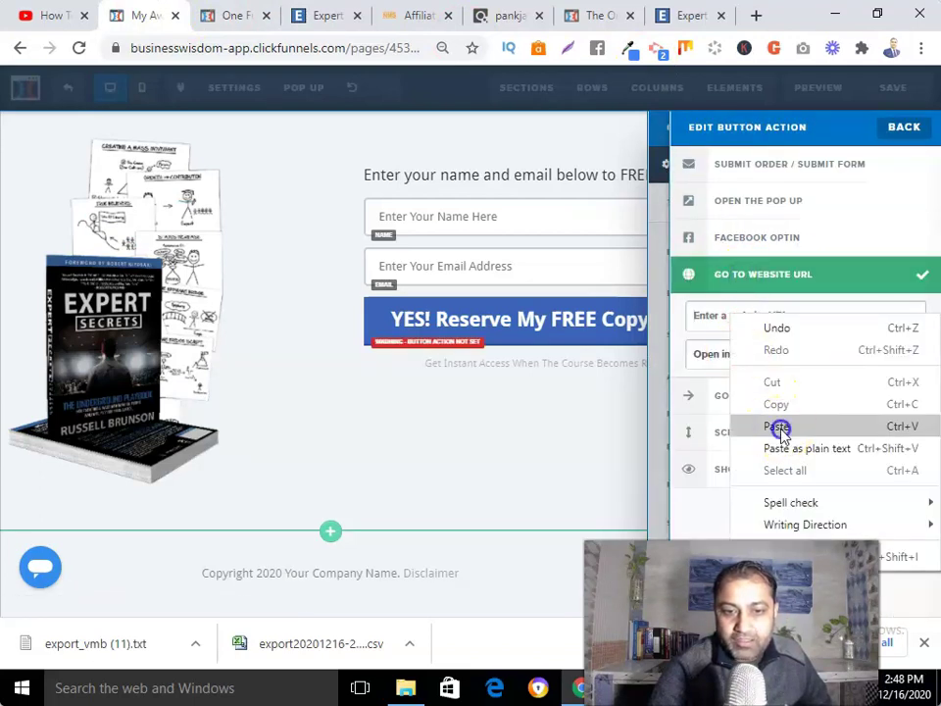
left_click(781, 427)
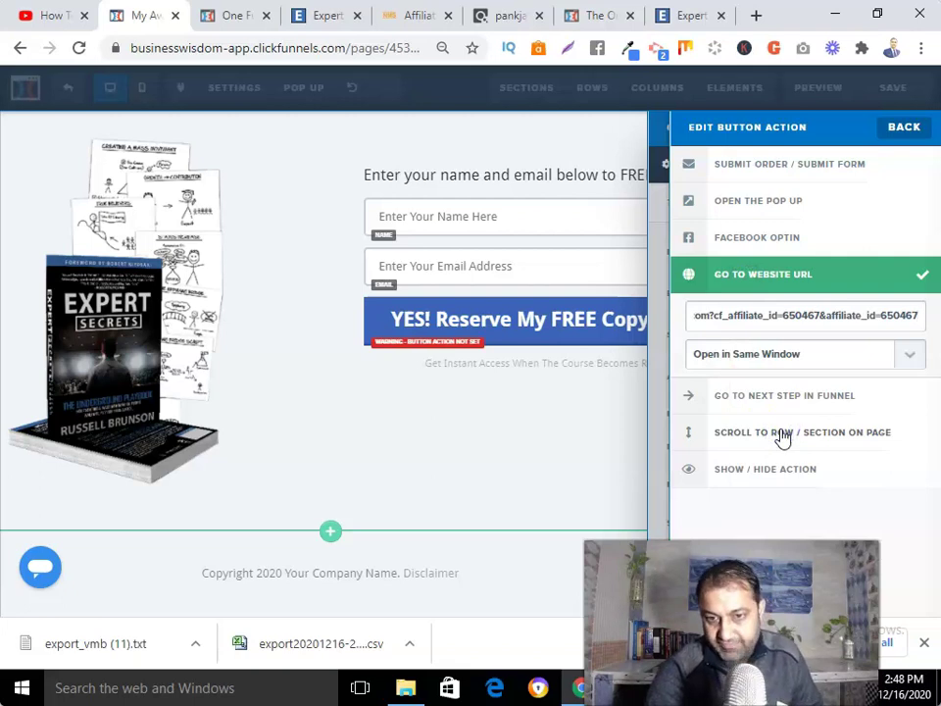
left_click(913, 357)
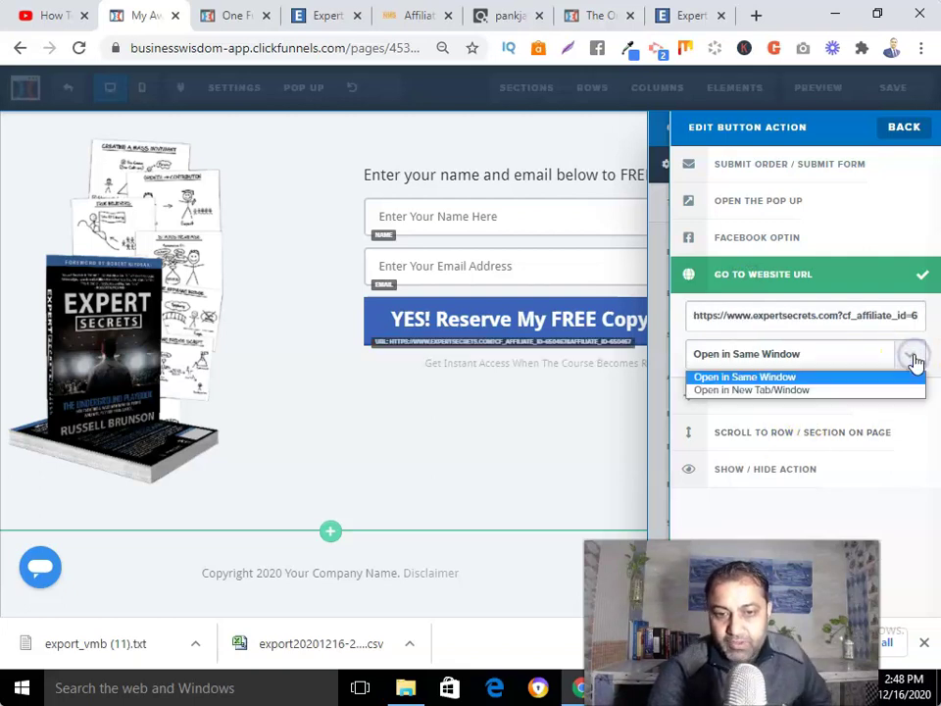
left_click(750, 390)
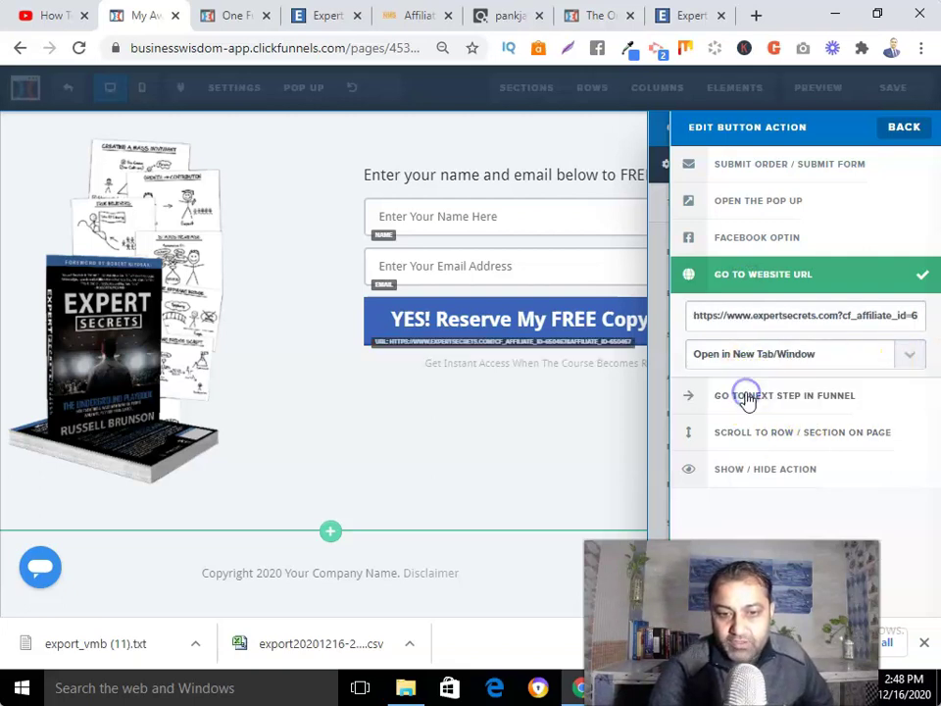
left_click(554, 420)
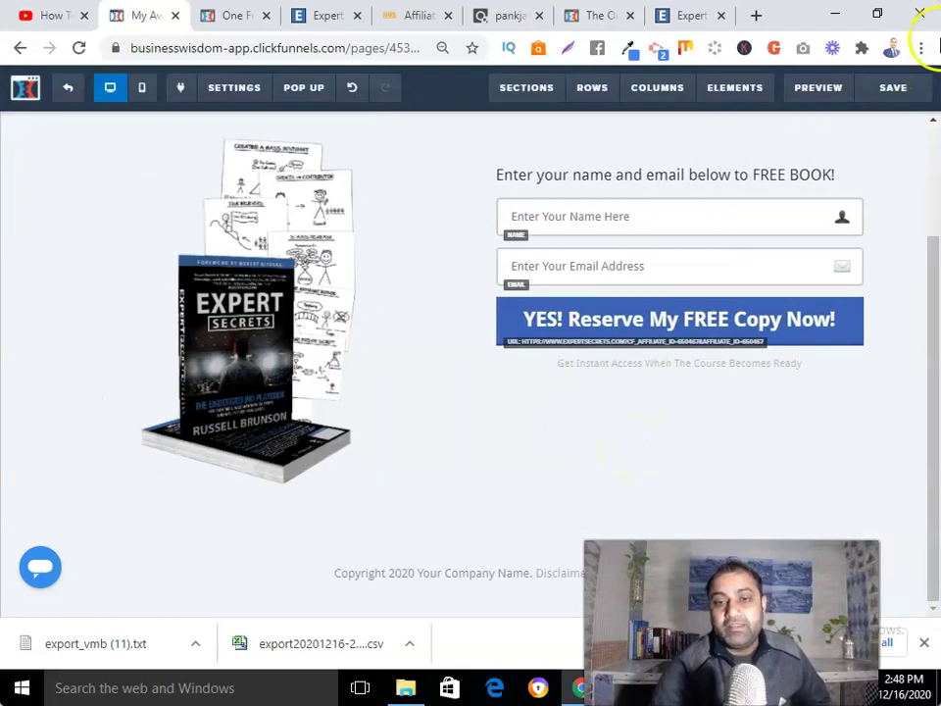
left_click(895, 90)
left_click(235, 93)
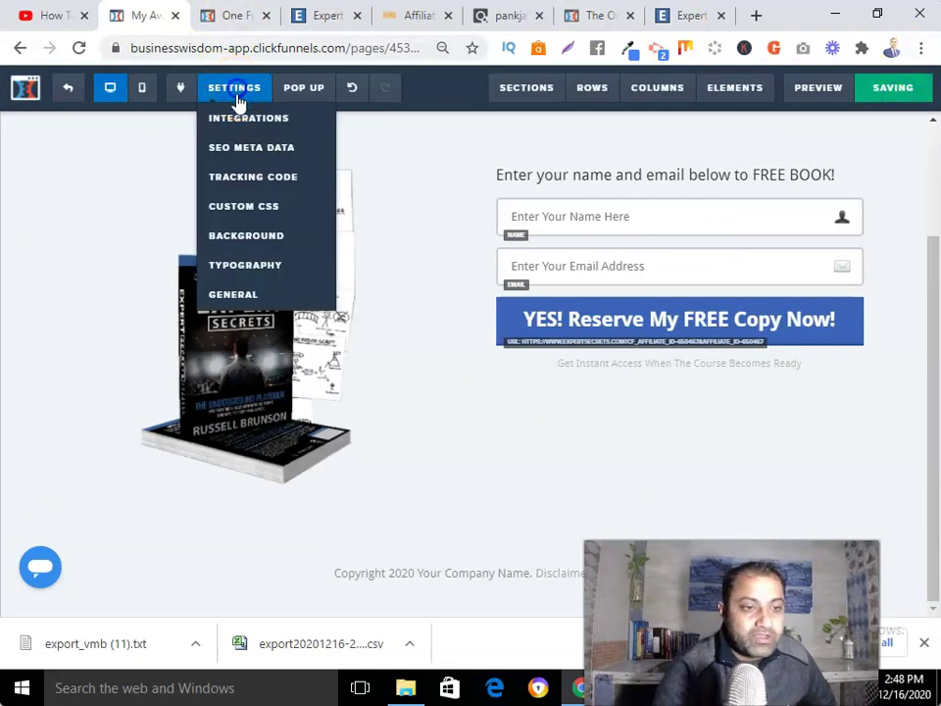
left_click(240, 119)
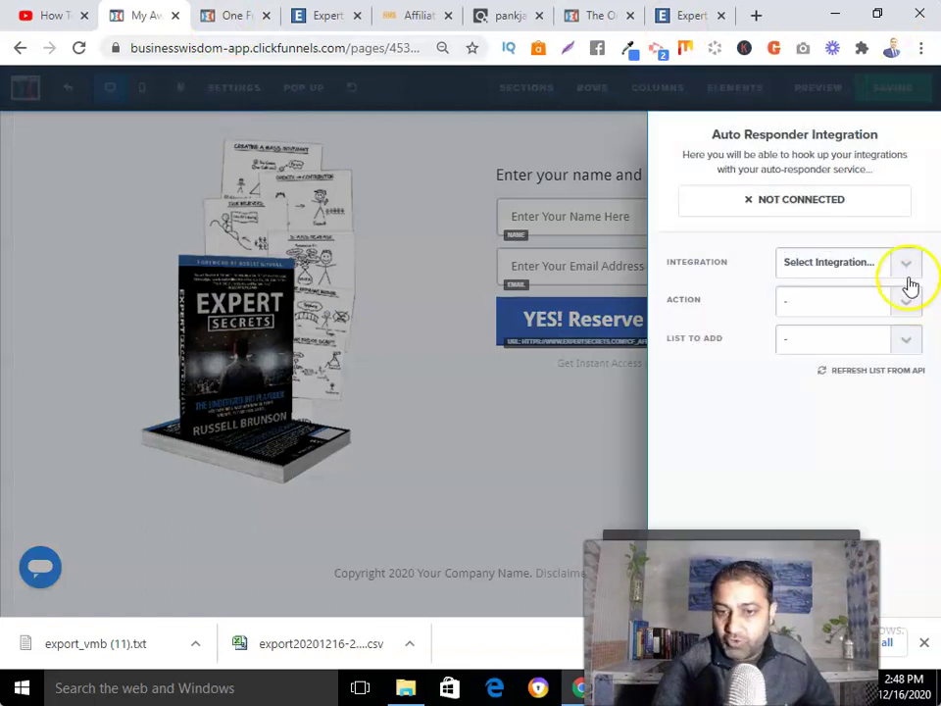
left_click(908, 267)
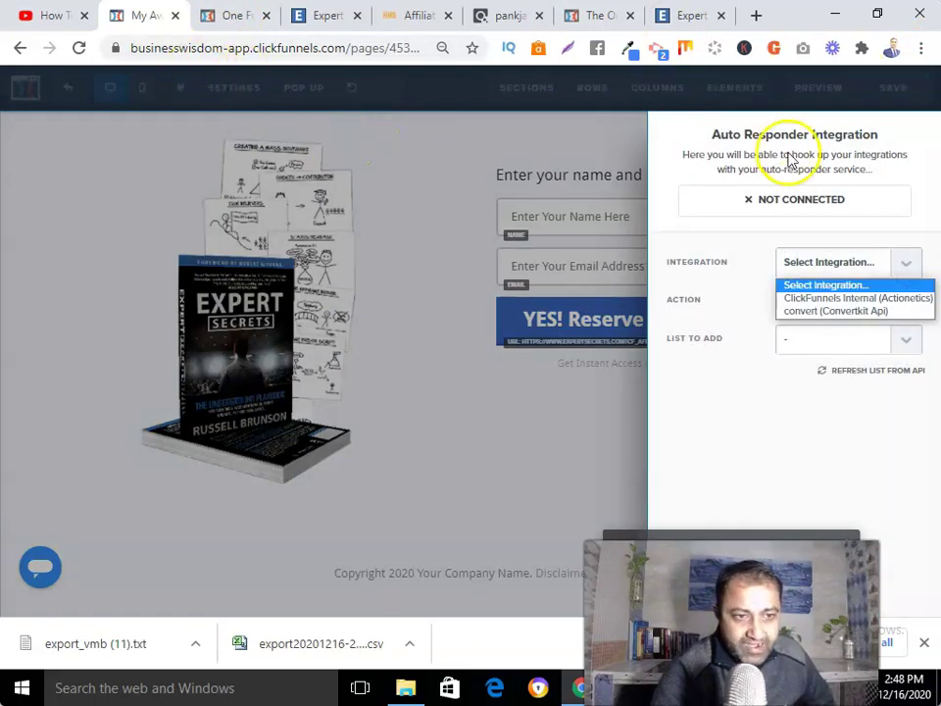
left_click(369, 244)
Set the page's email integration to convert (Convertkit Api) with the action Subscribe to Form
left_click(224, 89)
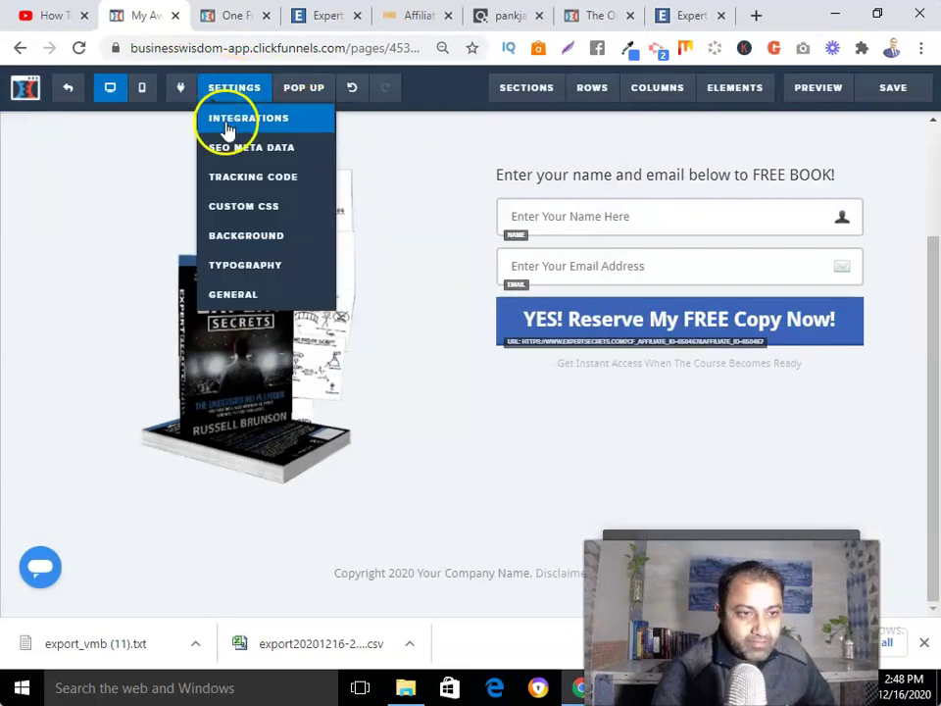
left_click(228, 125)
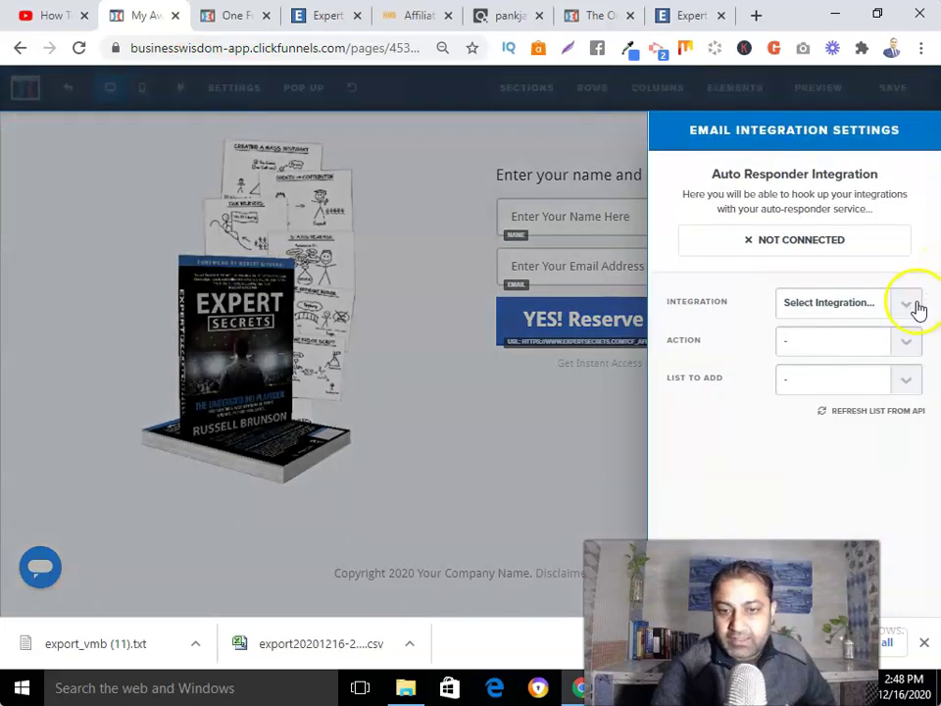
left_click(915, 307)
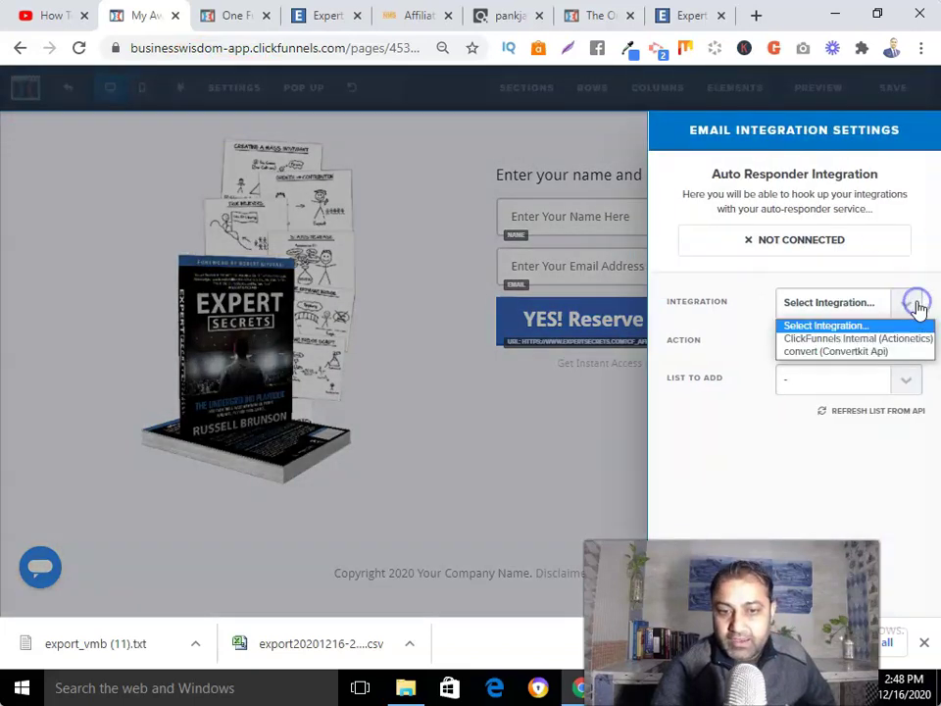
left_click(825, 355)
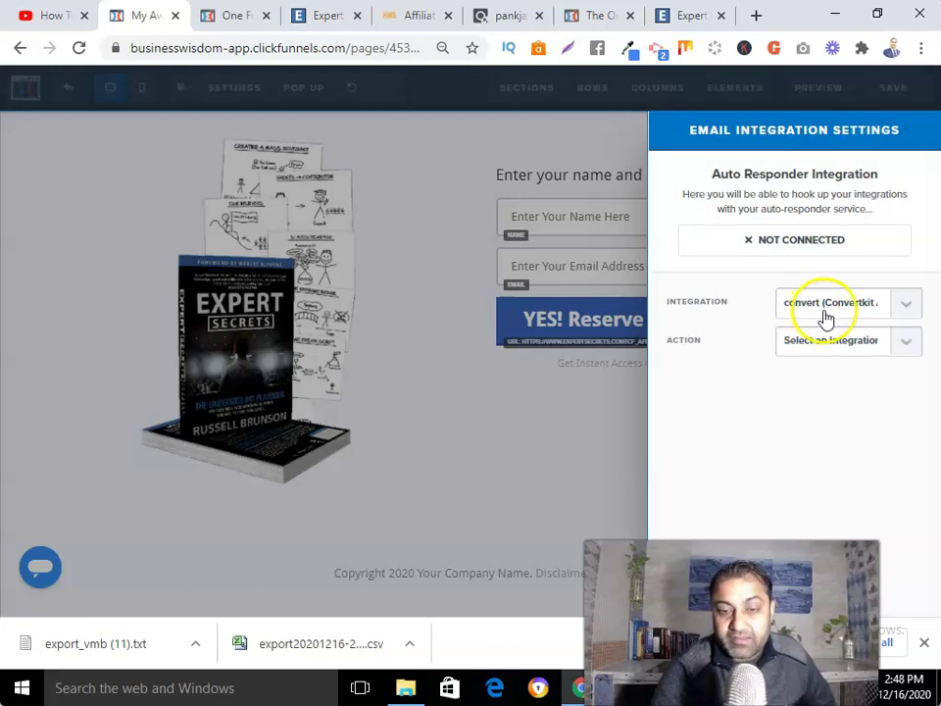
left_click(909, 340)
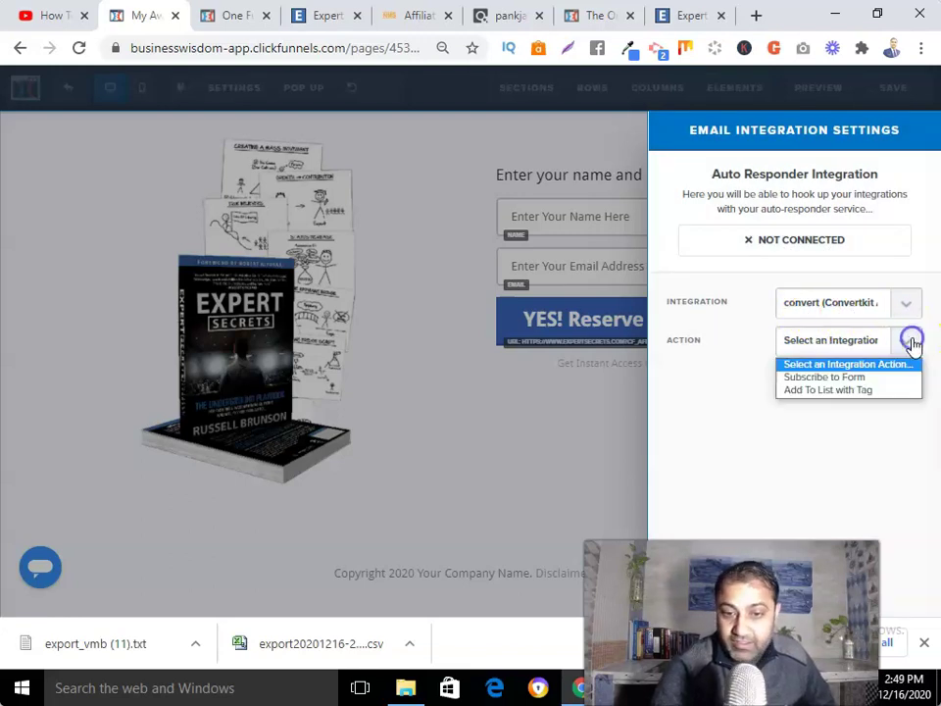
left_click(866, 379)
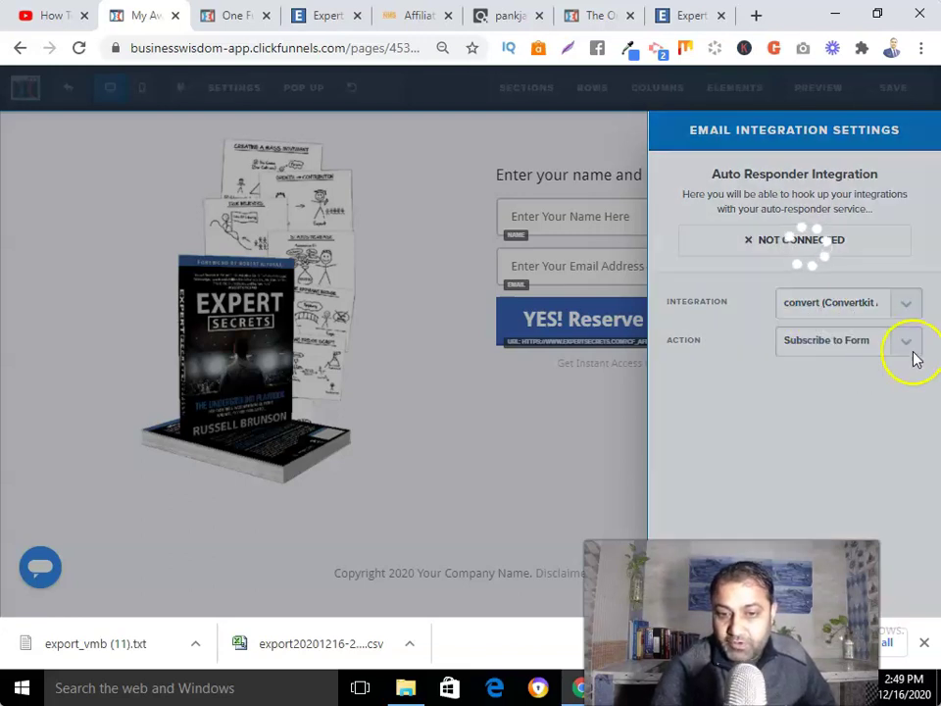
Choose New ES as the list to add subscribers to in the email integration
left_click(909, 378)
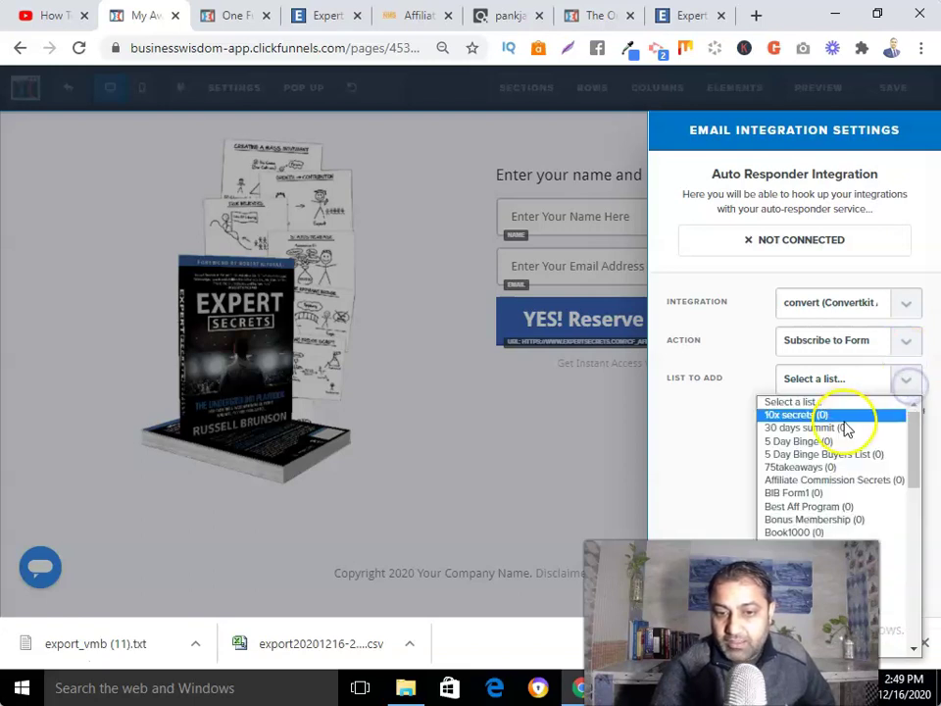
scroll(838, 421, "down", 5)
scroll(839, 421, "up", 5)
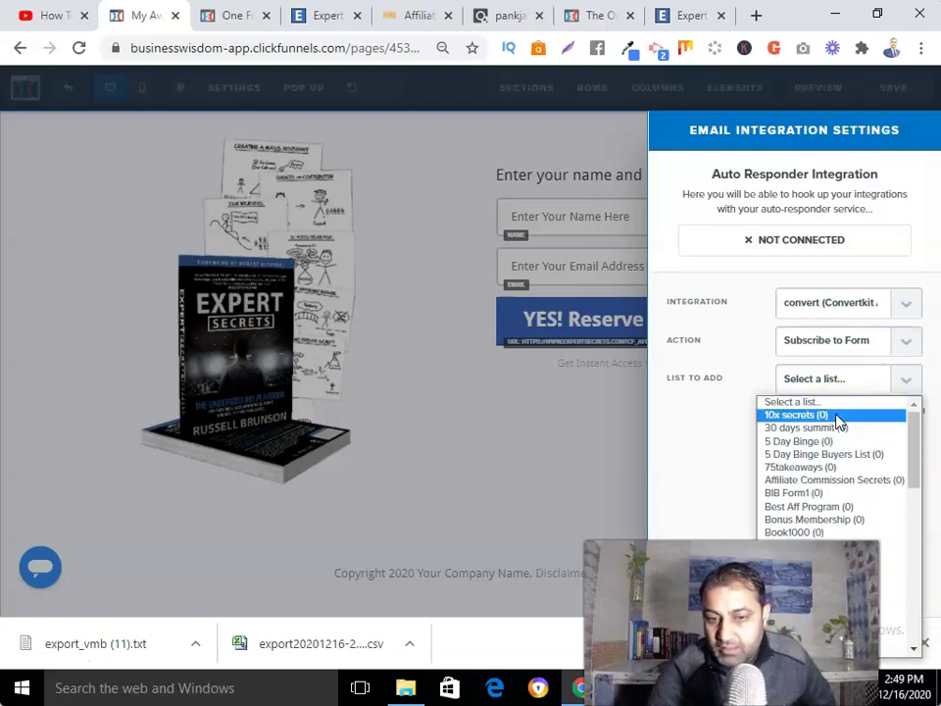
scroll(828, 469, "down", 5)
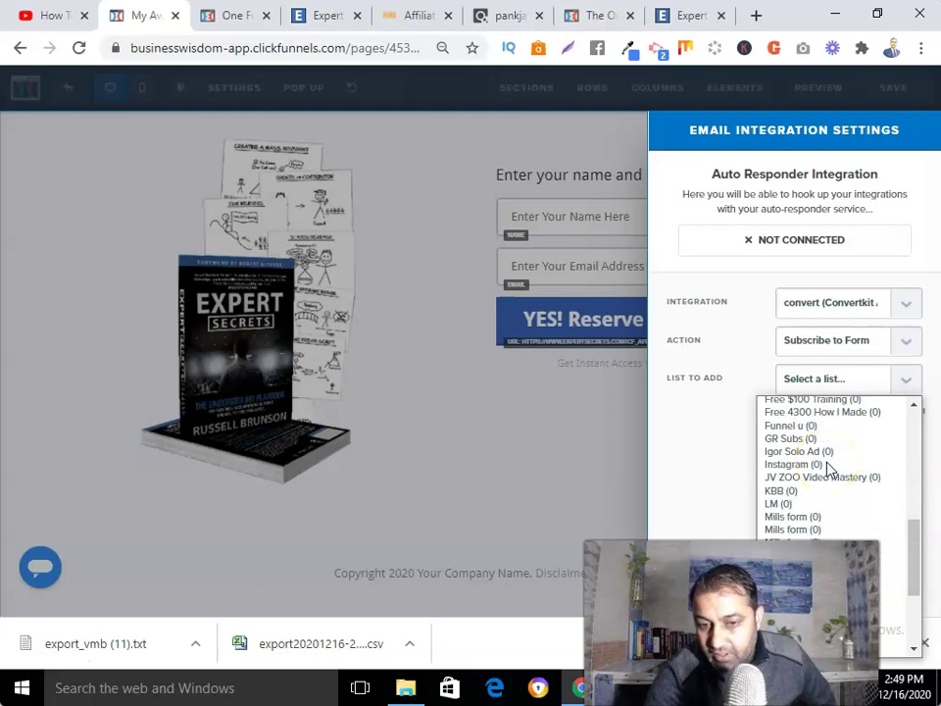
scroll(828, 468, "down", 3)
left_click(800, 481)
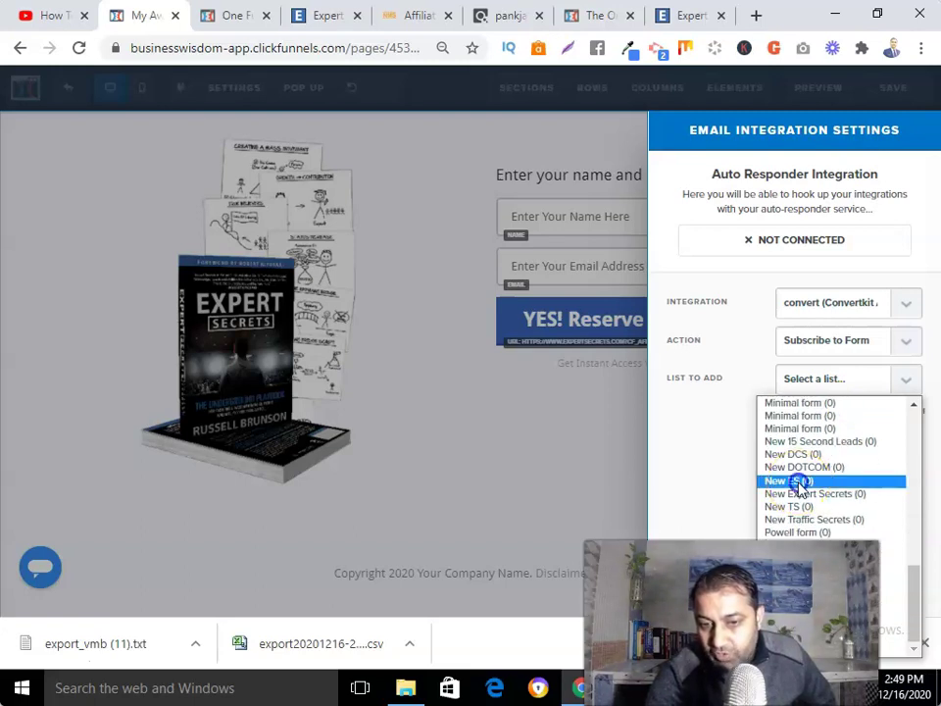
Close the email integration settings, save the page, and dismiss the SEO metadata settings
left_click(503, 439)
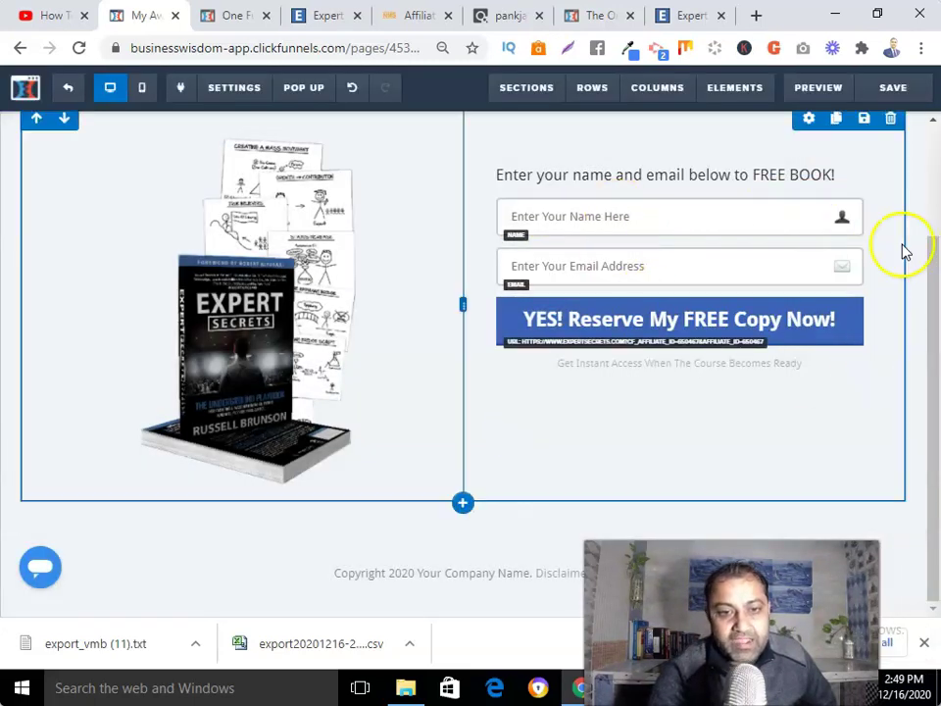
left_click(887, 87)
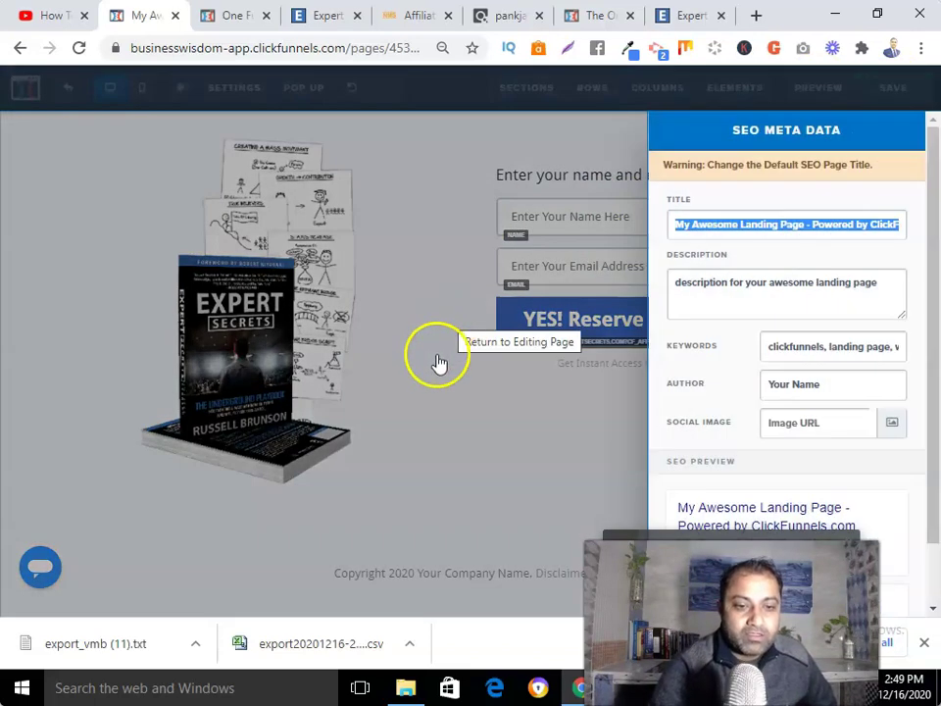
left_click(438, 362)
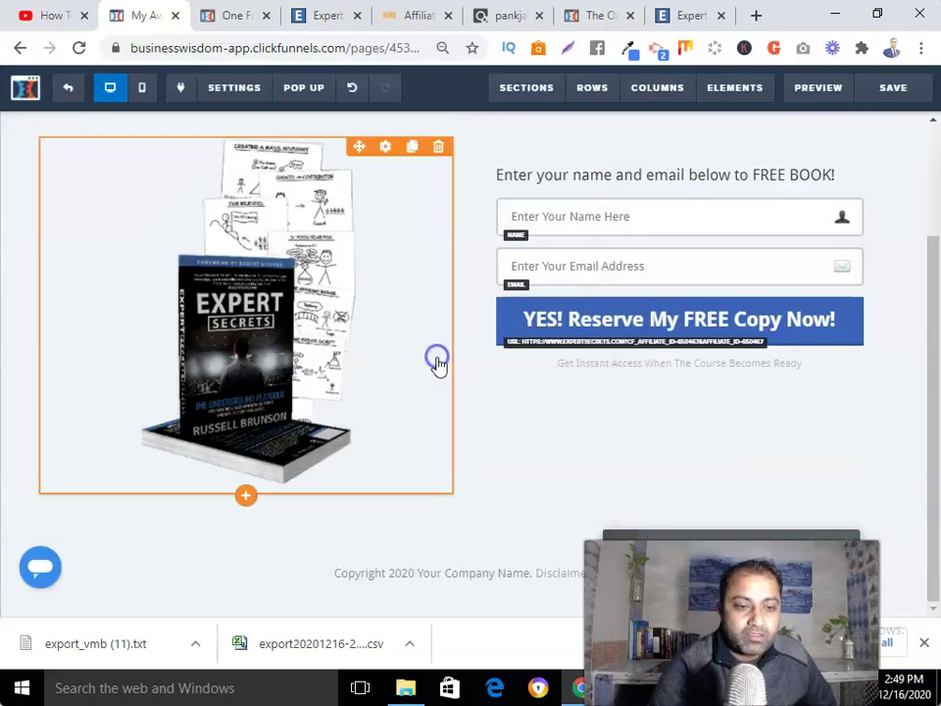
Set the font size of the pre-headline "Want To Tell Your Story, Build A Tribe and Change The World?" to 44
scroll(438, 362, "up", 2)
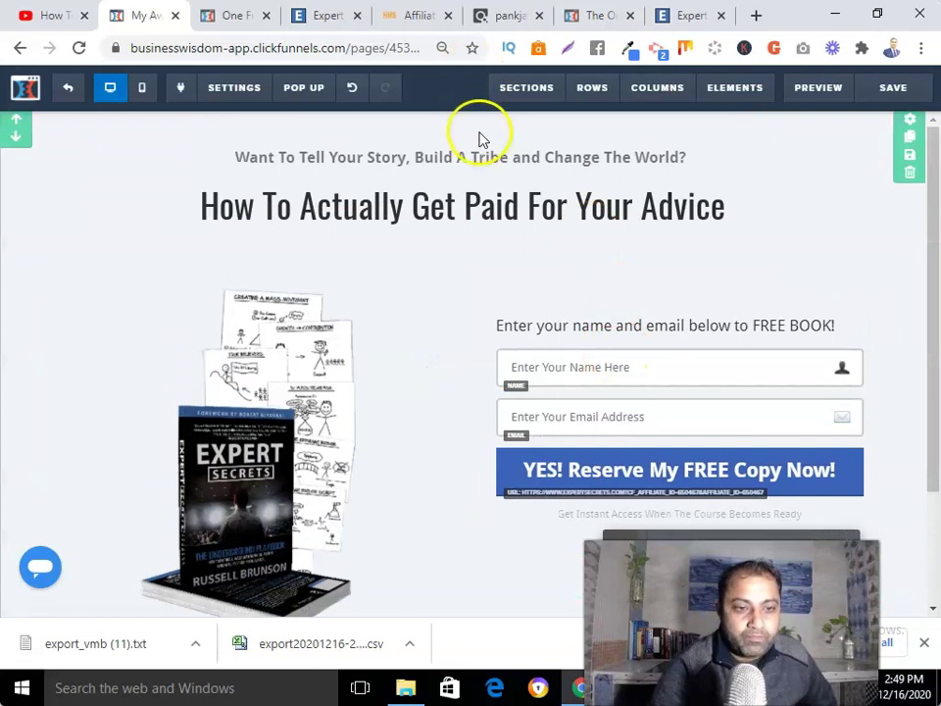
left_click(717, 138)
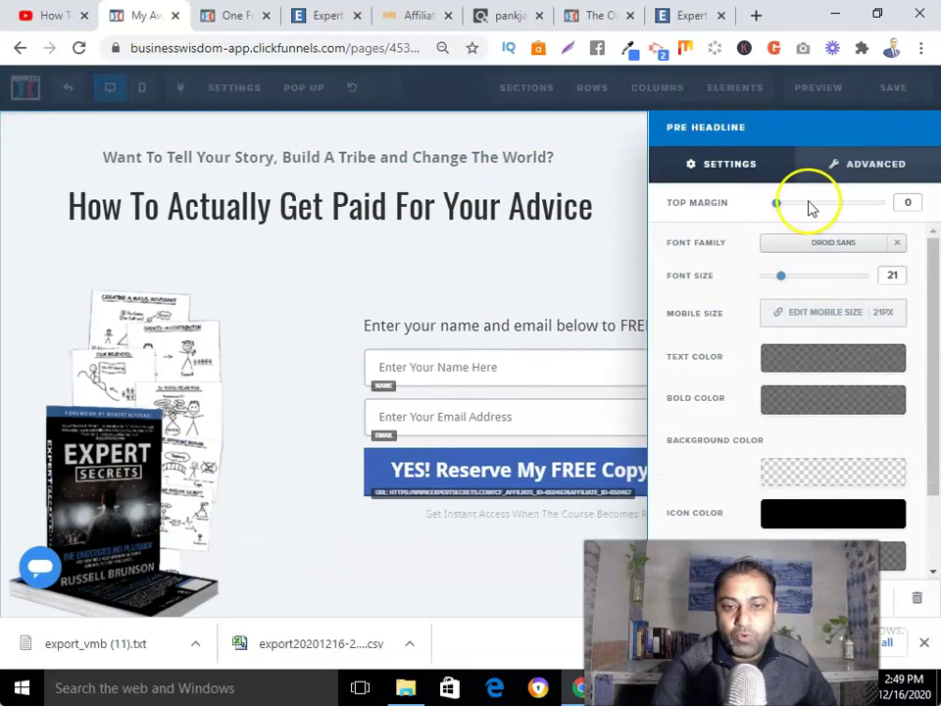
left_click_drag(781, 275, 819, 282)
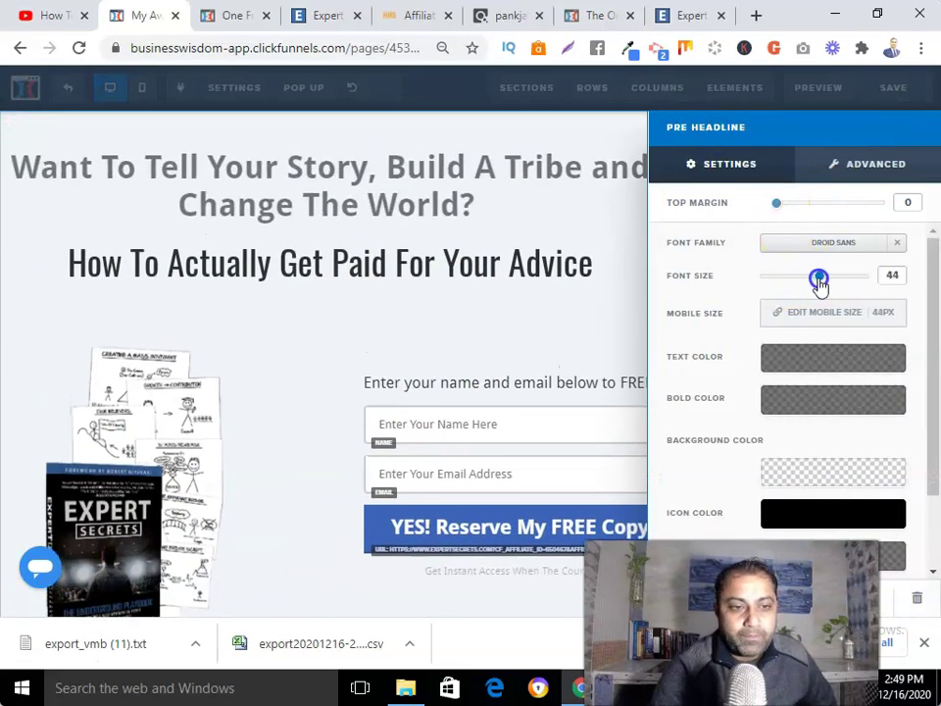
left_click(526, 246)
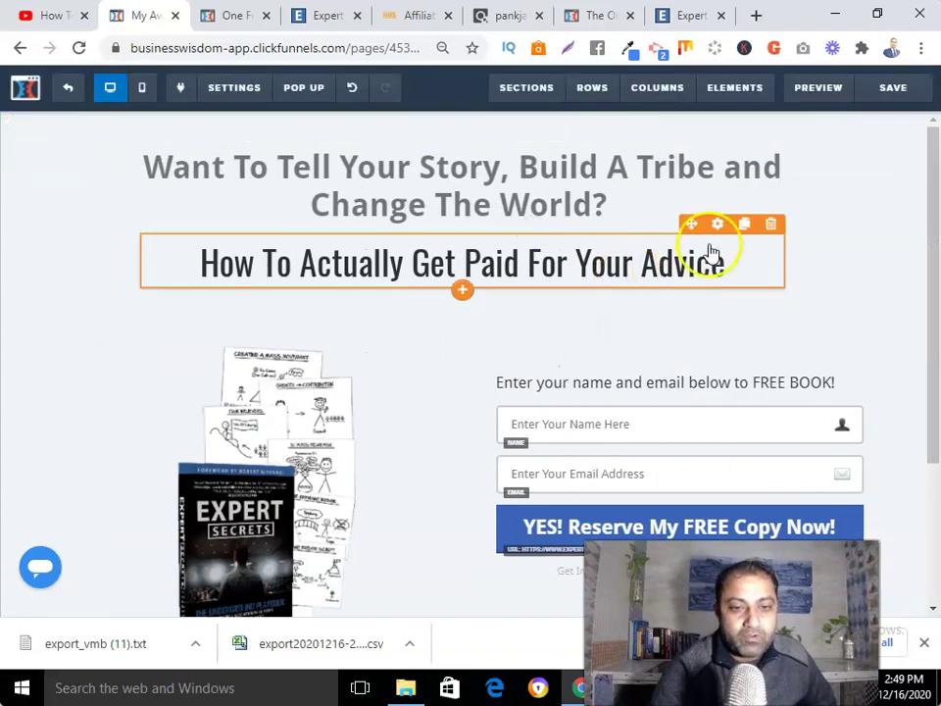
Set the font size of the main headline "How To Actually Get Paid For Your Advice" to 72
left_click(719, 225)
left_click_drag(829, 284, 874, 286)
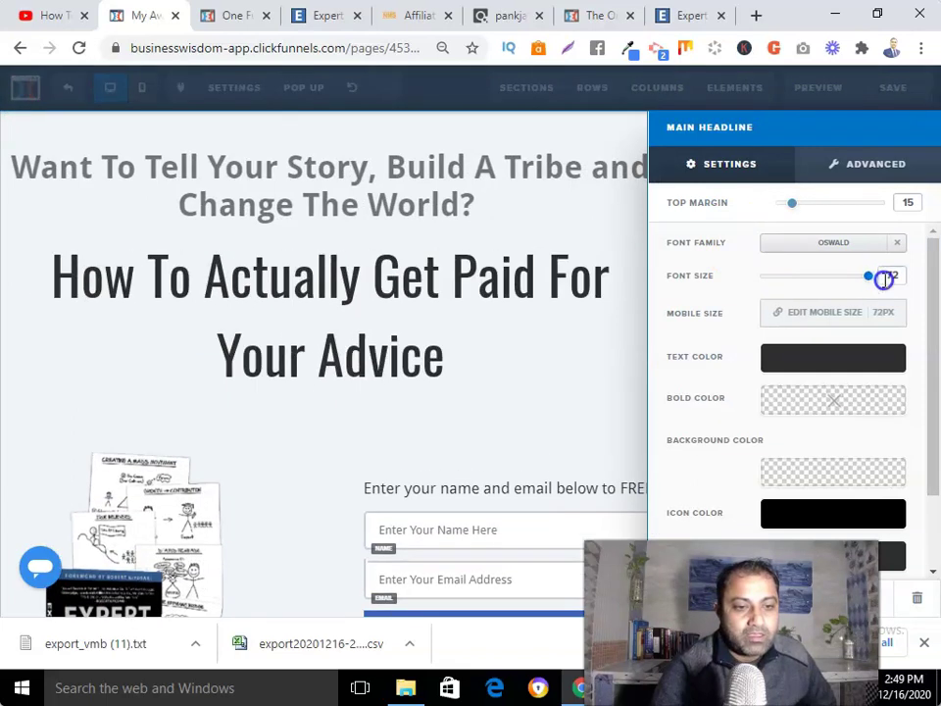
left_click(633, 224)
scroll(715, 362, "down", 1)
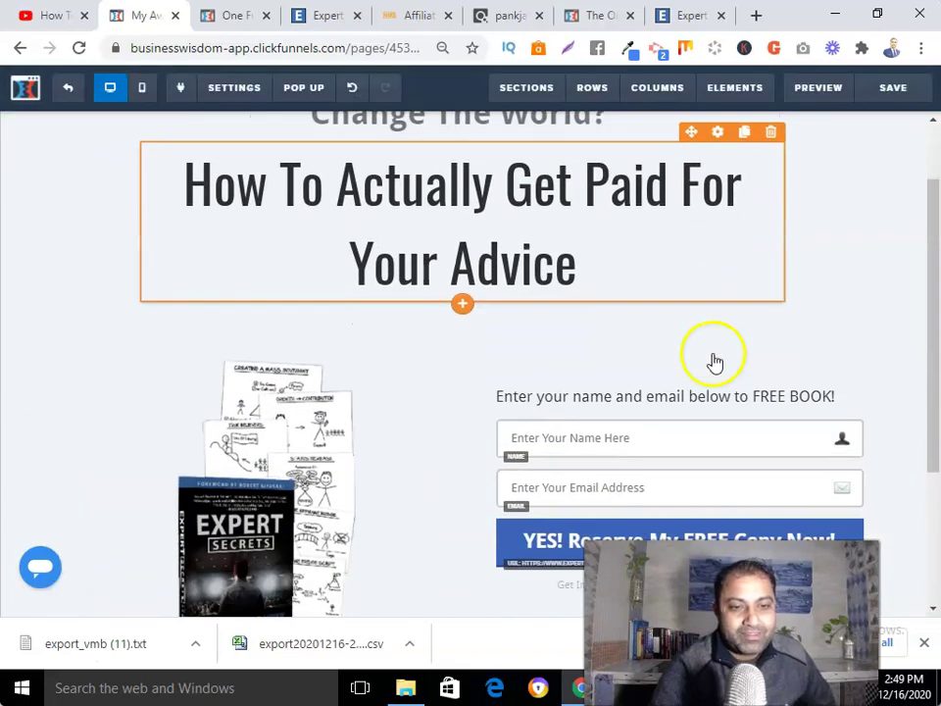
Set the pre-headline's font size to 34
scroll(451, 259, "up", 1)
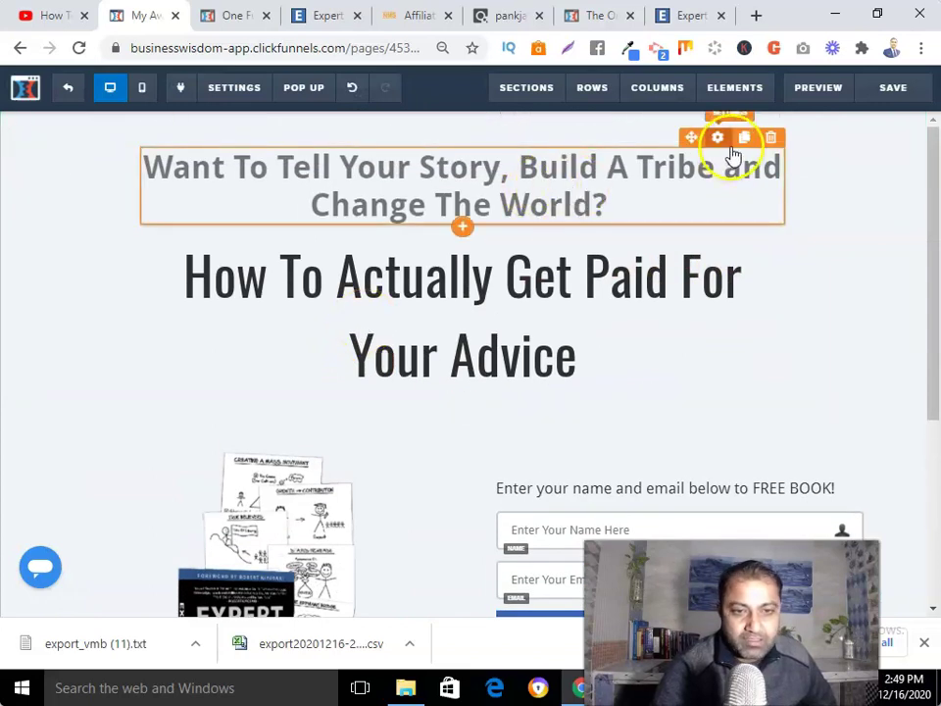
left_click(716, 139)
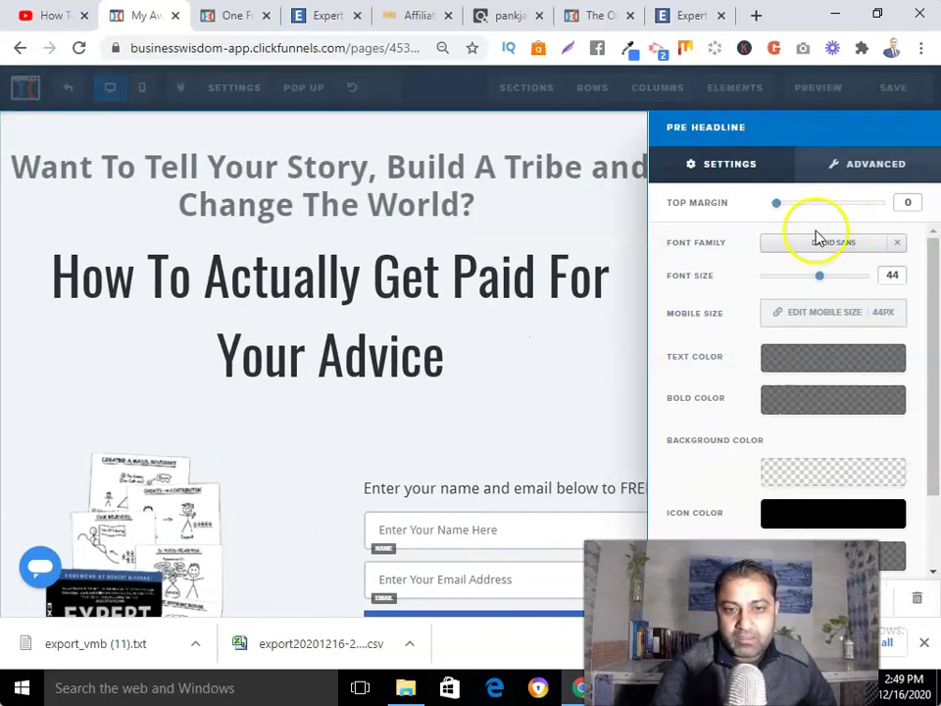
left_click_drag(823, 279, 804, 279)
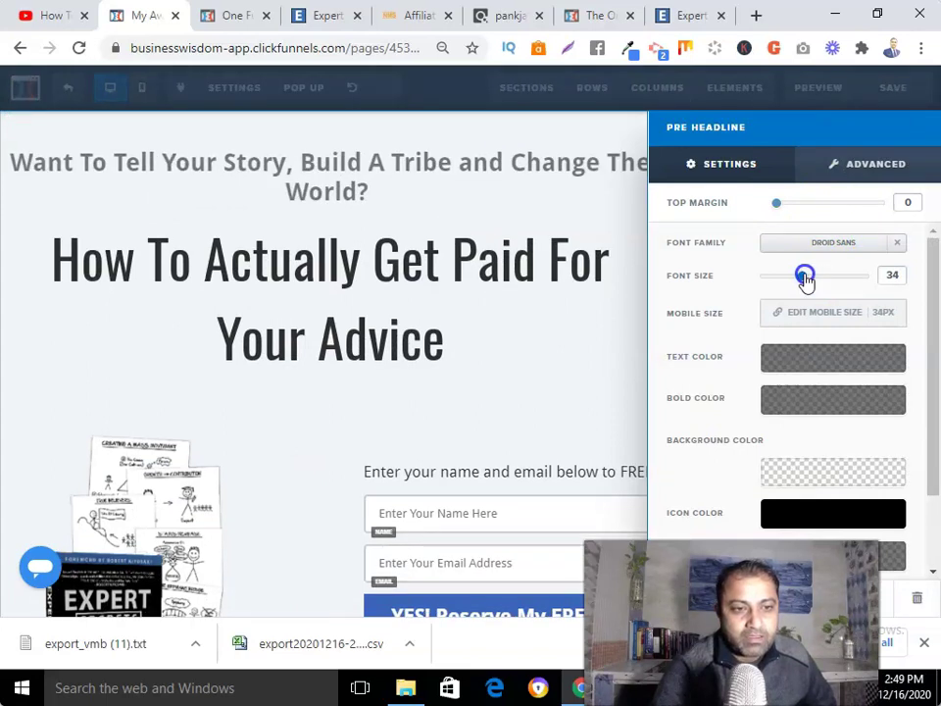
left_click(476, 221)
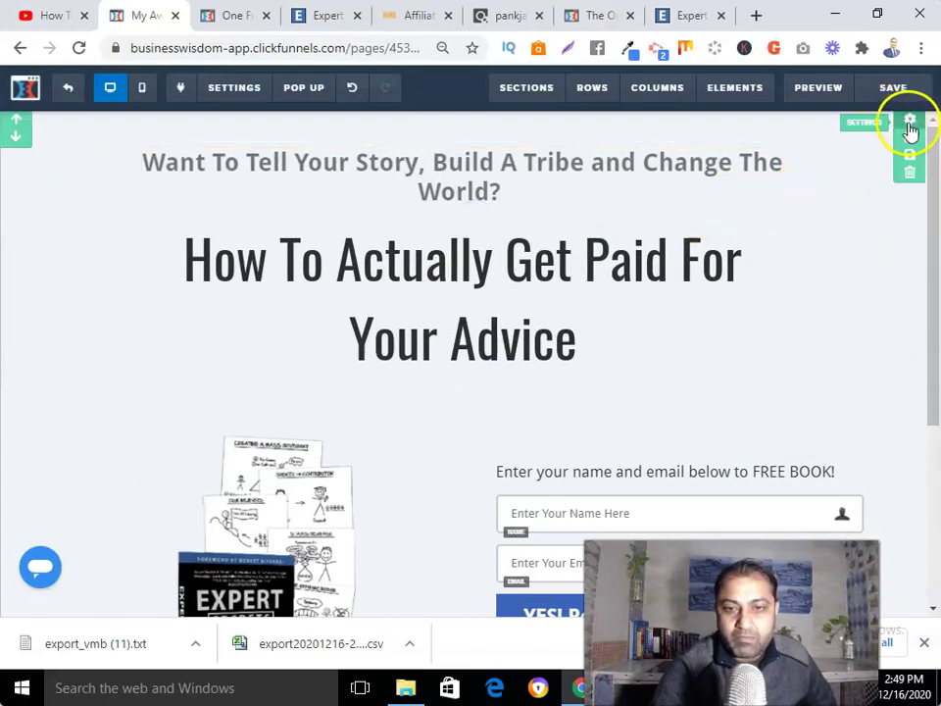
Set the background color of the Optin Area section to white
left_click(912, 120)
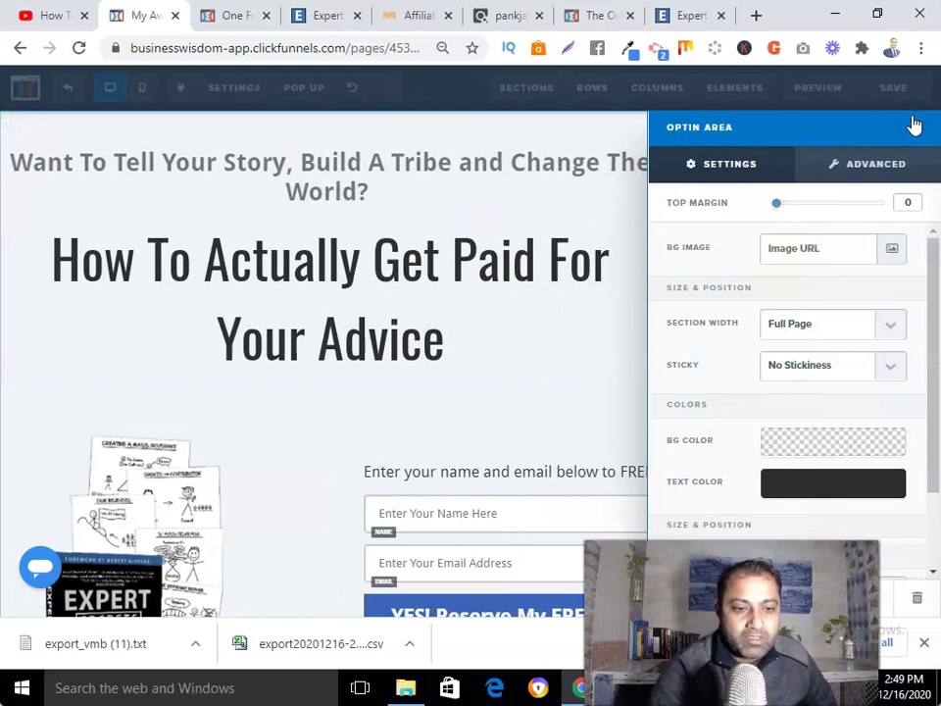
scroll(871, 353, "down", 1)
left_click(853, 338)
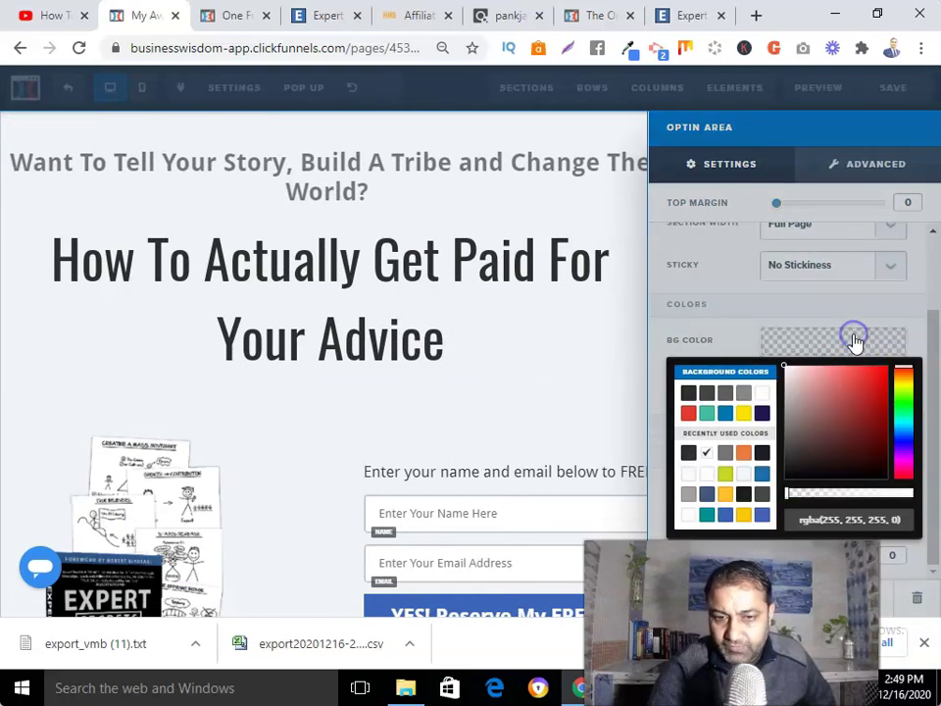
left_click(762, 394)
left_click(579, 375)
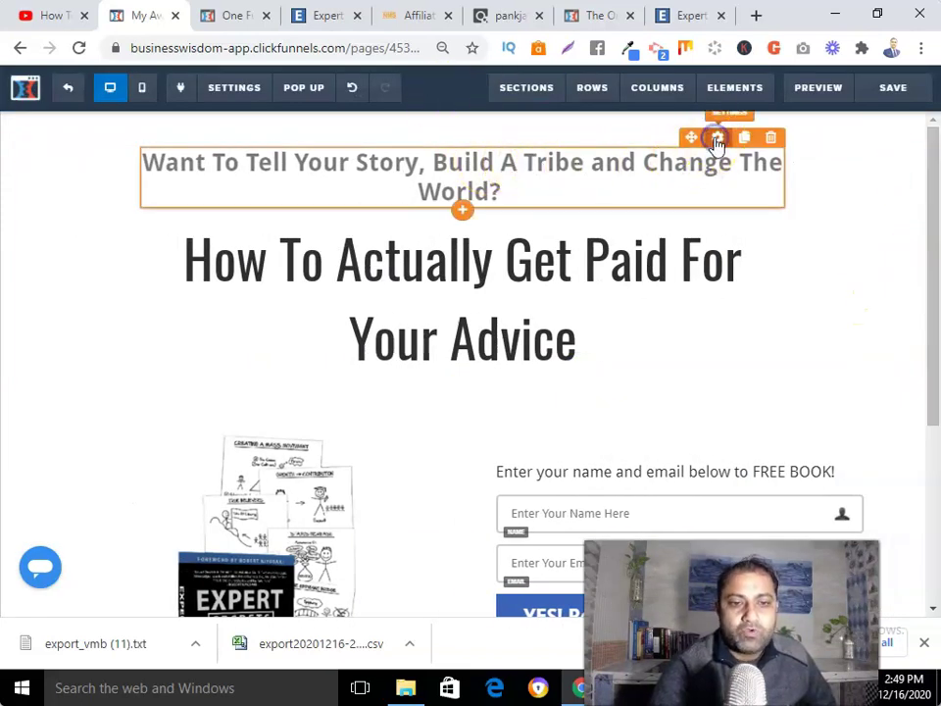
Give the pre-headline above the main headline a yellow background color
left_click(717, 139)
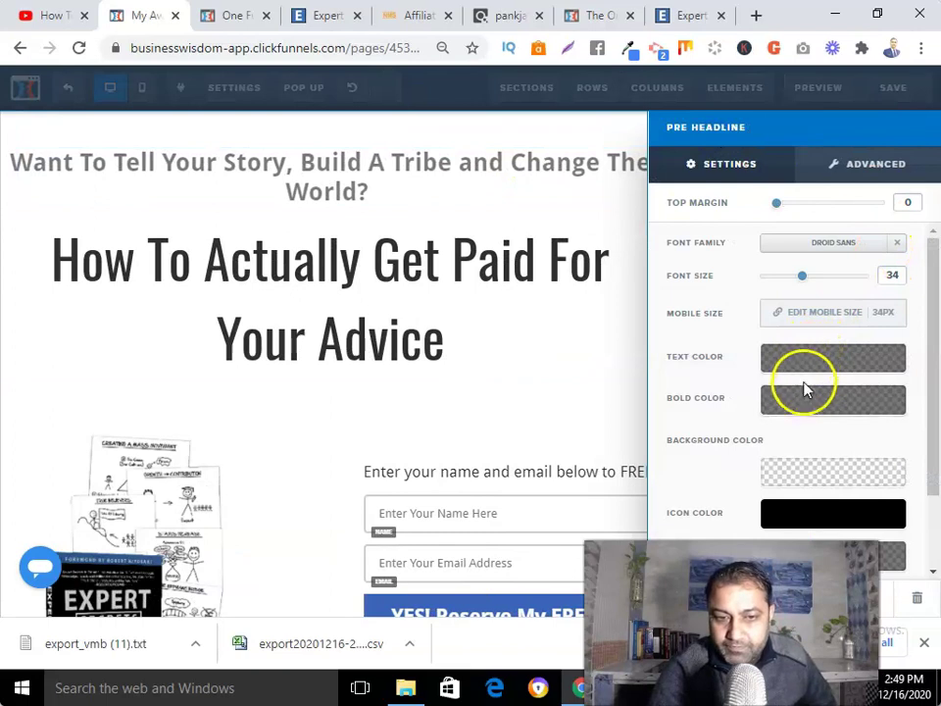
scroll(804, 388, "down", 1)
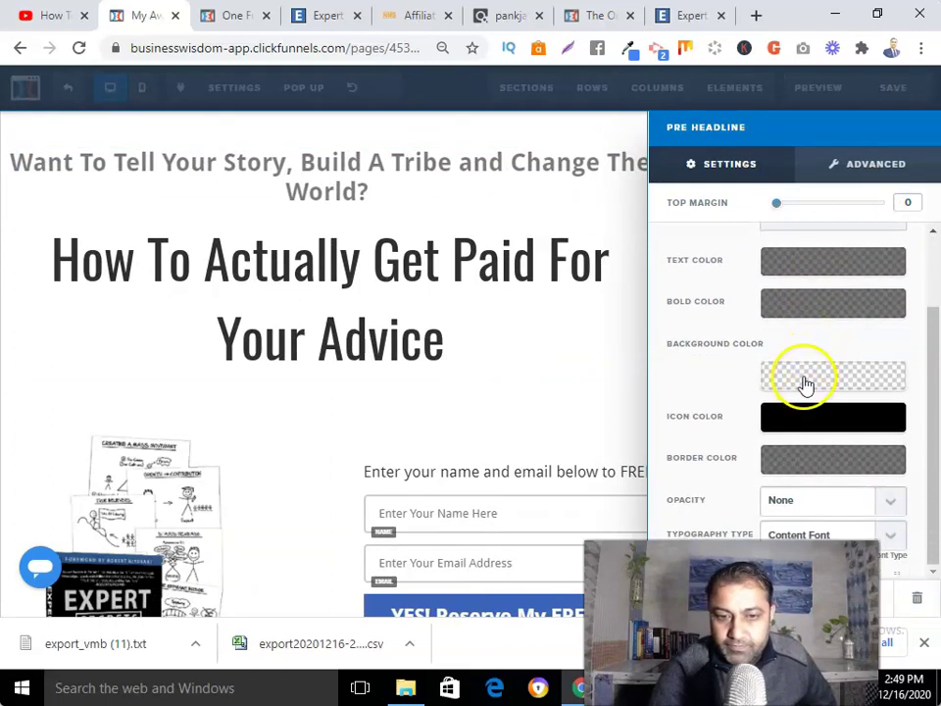
left_click(805, 382)
left_click(745, 446)
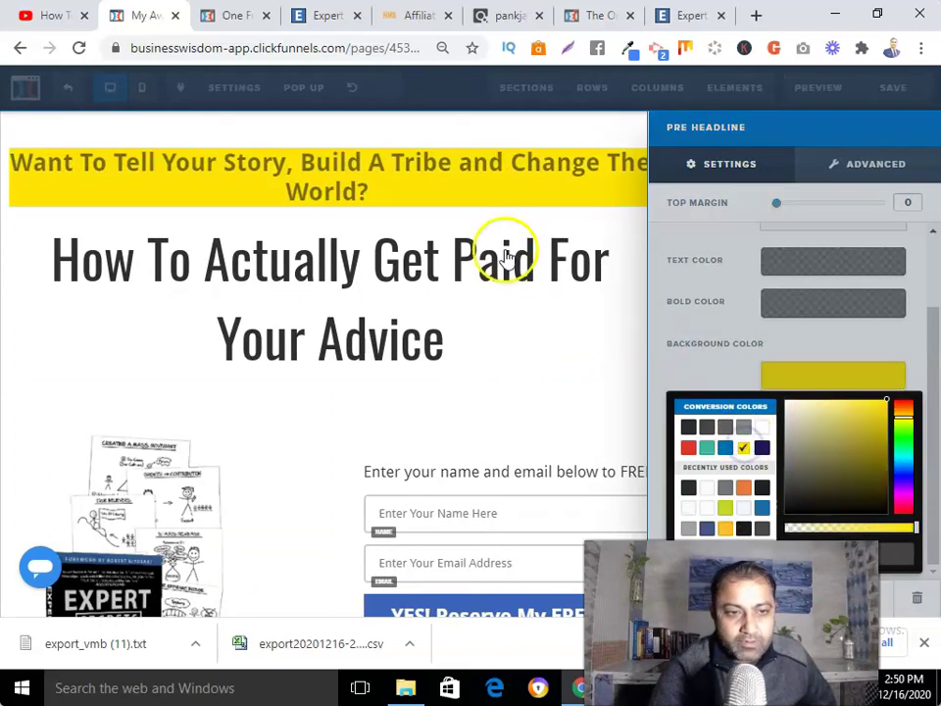
left_click(504, 248)
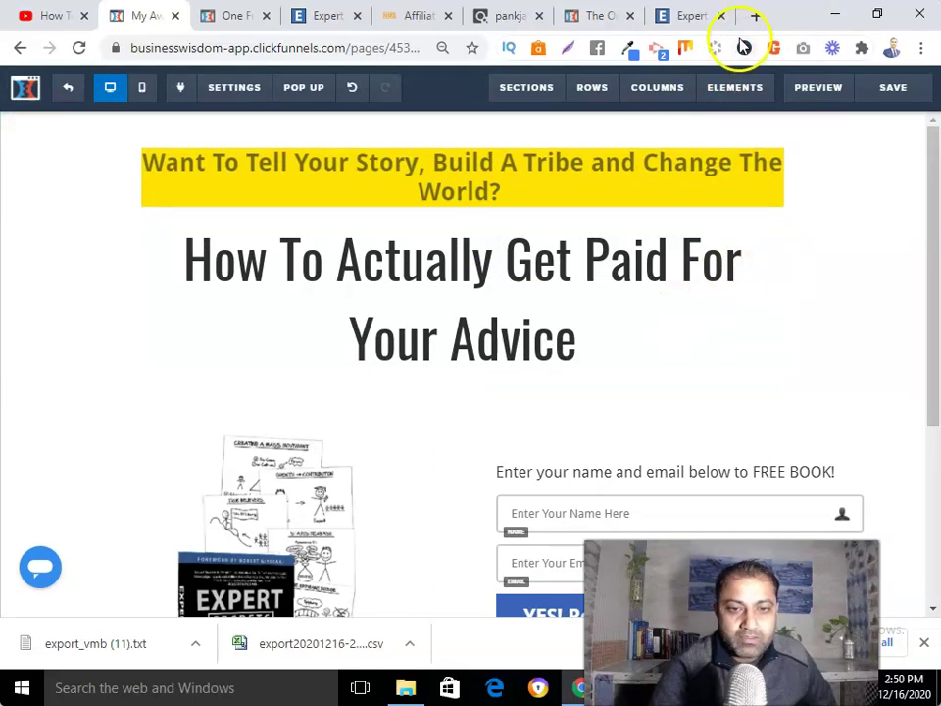
Compare the optin page's headline and layout with the original Expert Secrets sales page
left_click(693, 16)
scroll(516, 329, "up", 10)
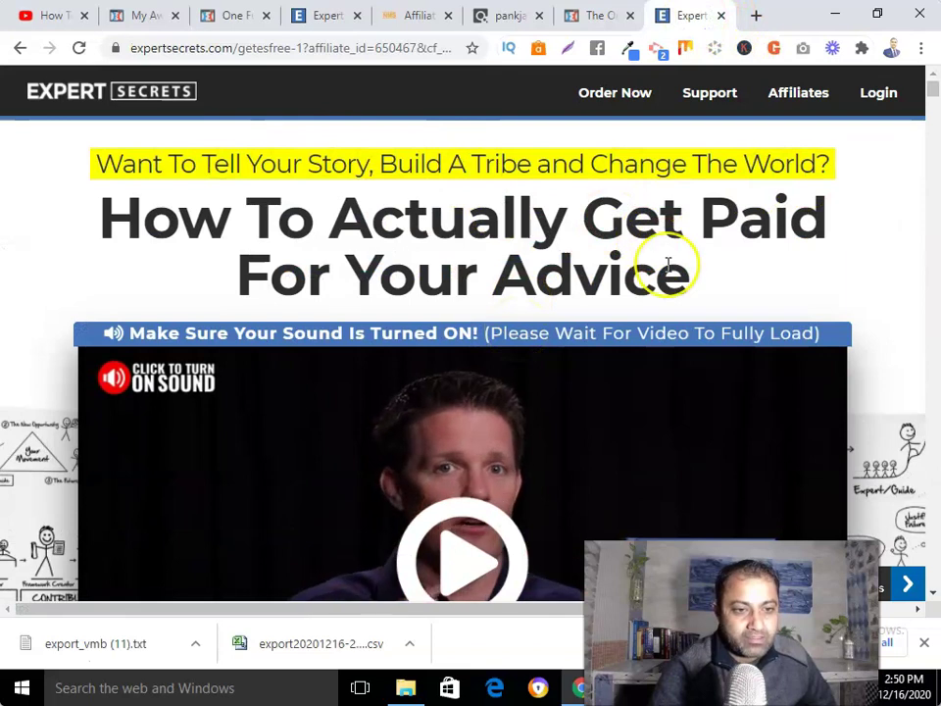
scroll(671, 266, "down", 2)
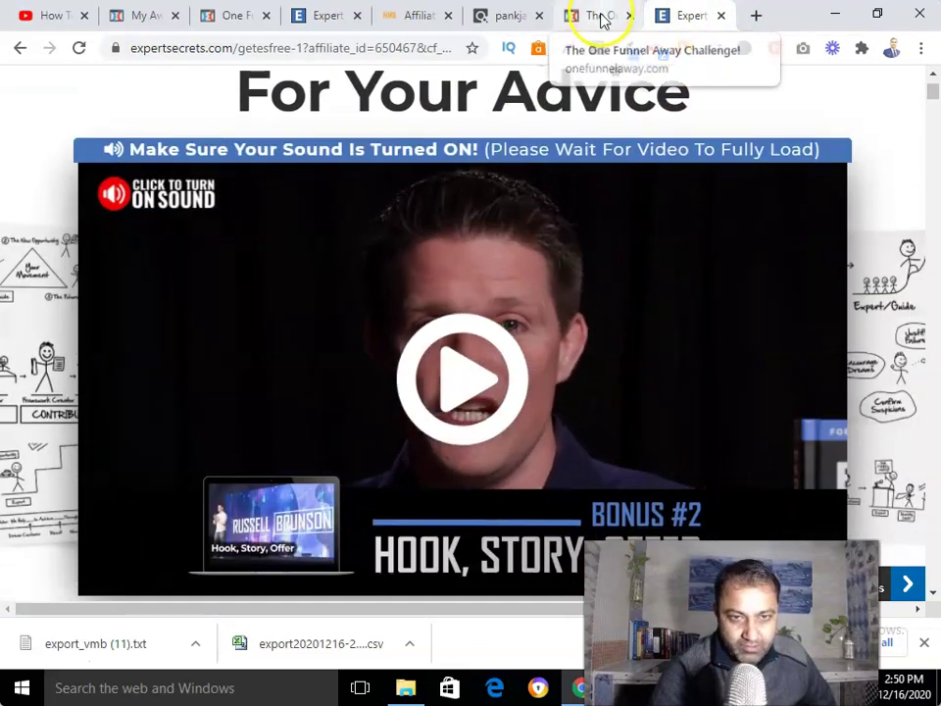
left_click(149, 25)
scroll(576, 421, "down", 3)
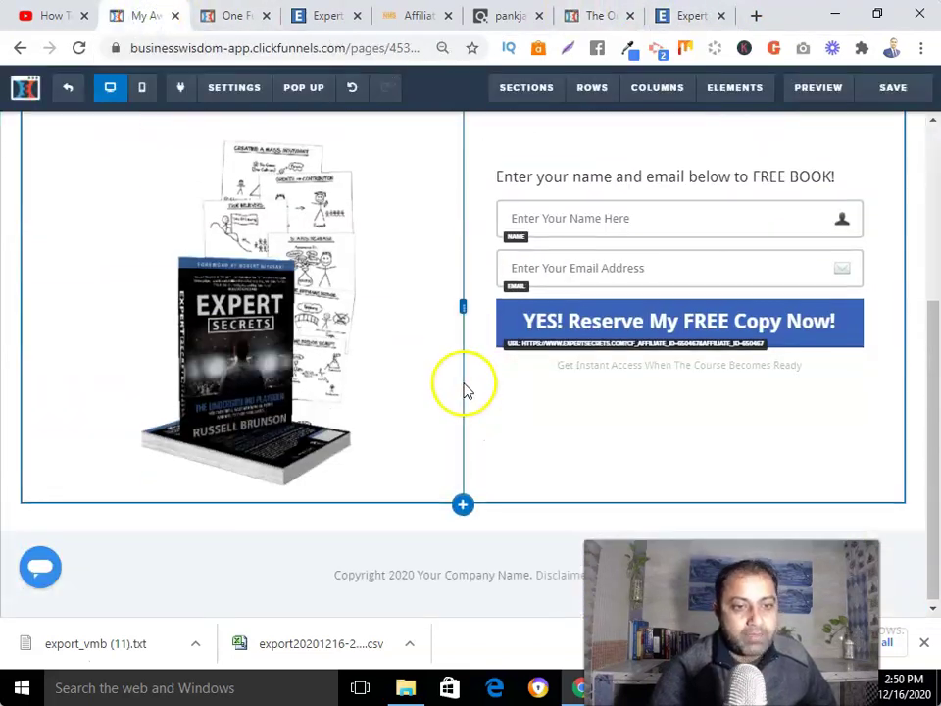
scroll(465, 388, "up", 3)
scroll(693, 369, "down", 1)
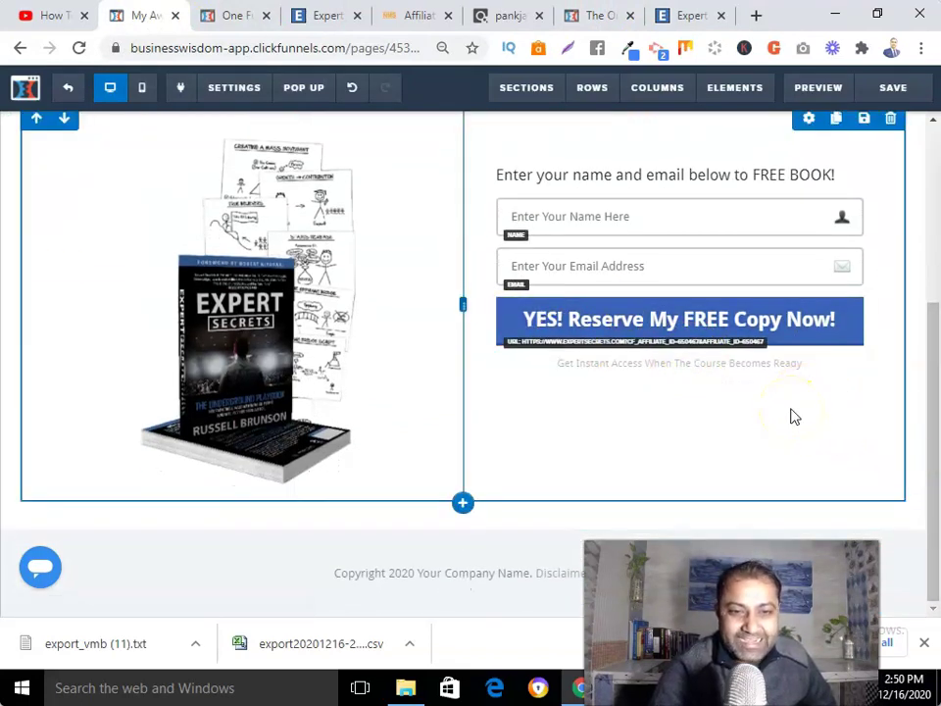
scroll(792, 414, "up", 3)
Set the page's SEO title to Expert Secrets and save the page
left_click(900, 88)
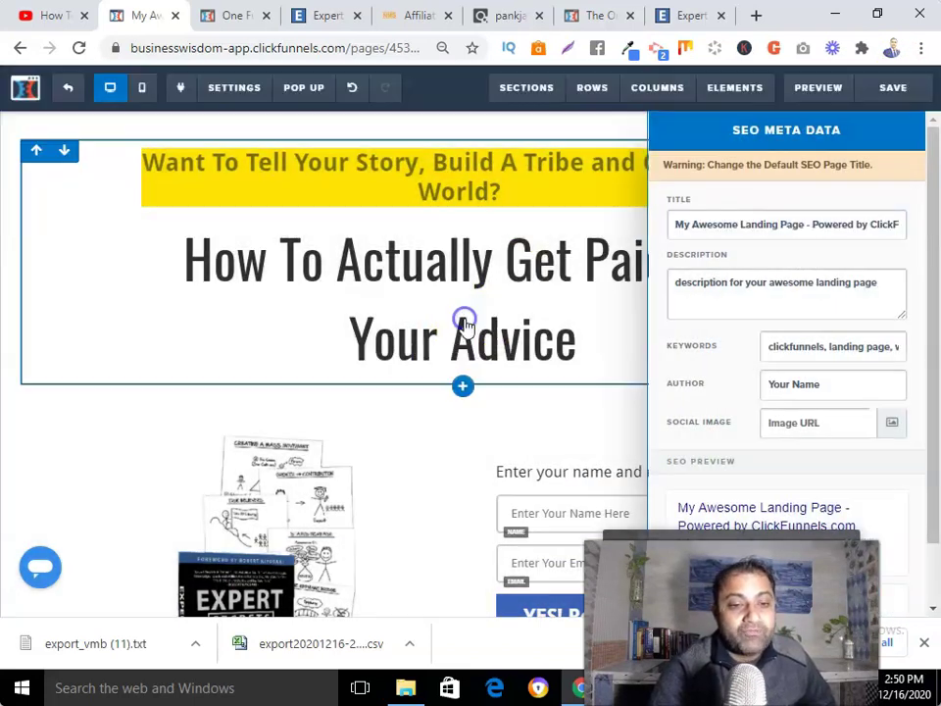
left_click(465, 323)
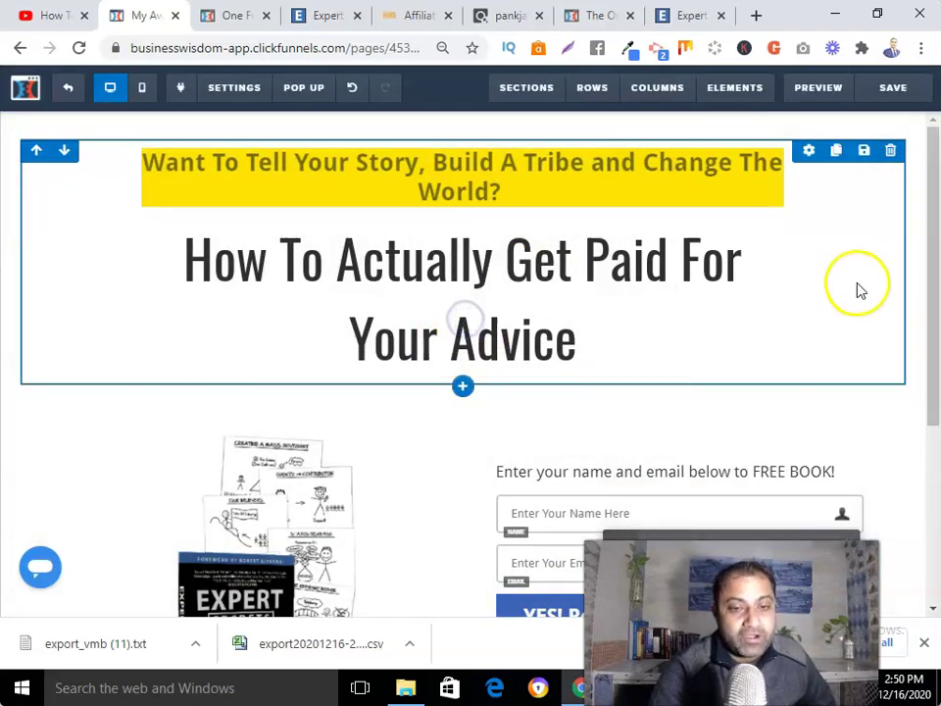
left_click(884, 90)
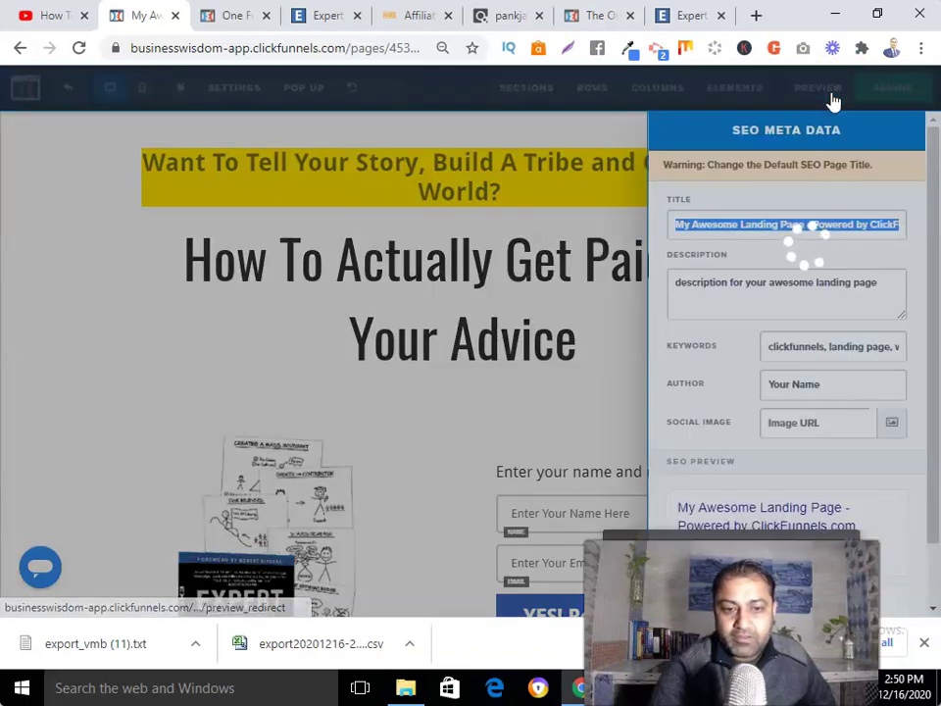
left_click(696, 225)
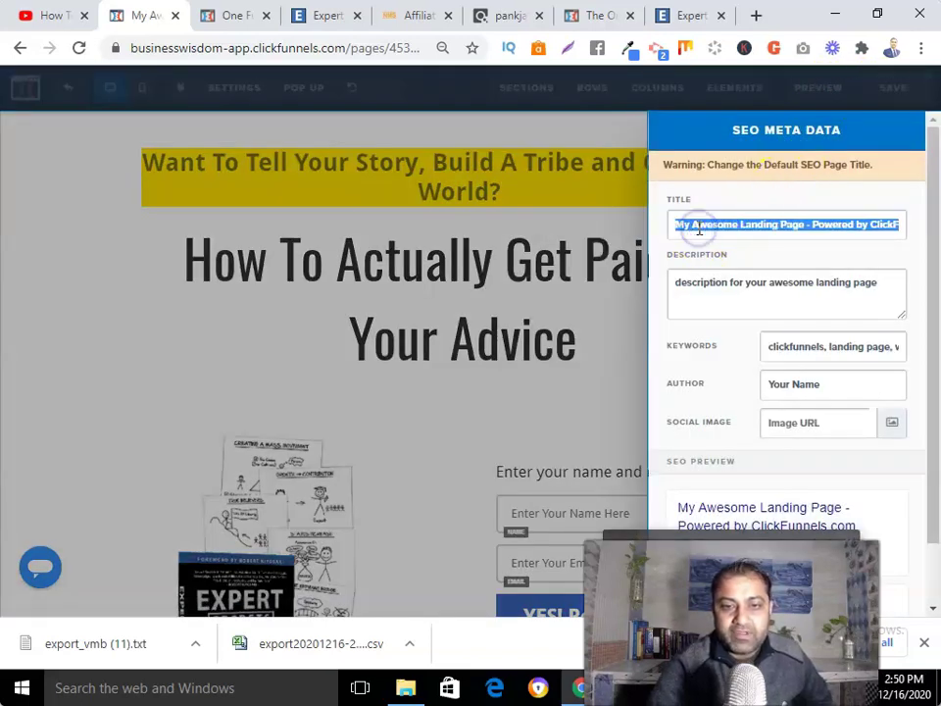
type("Ex")
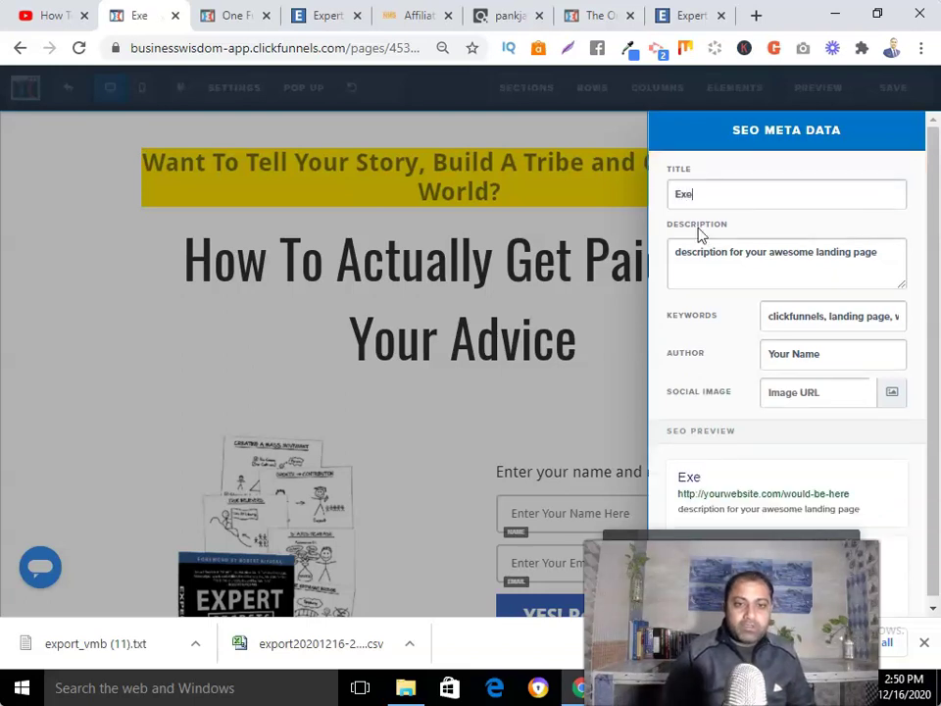
type("e")
key("BackSpace")
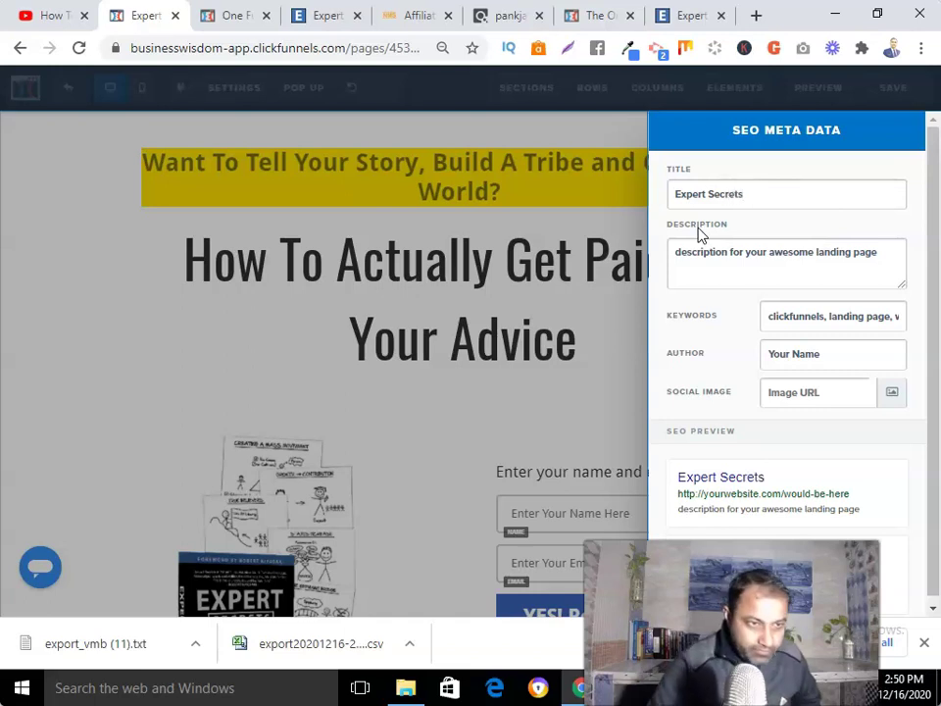
left_click(573, 246)
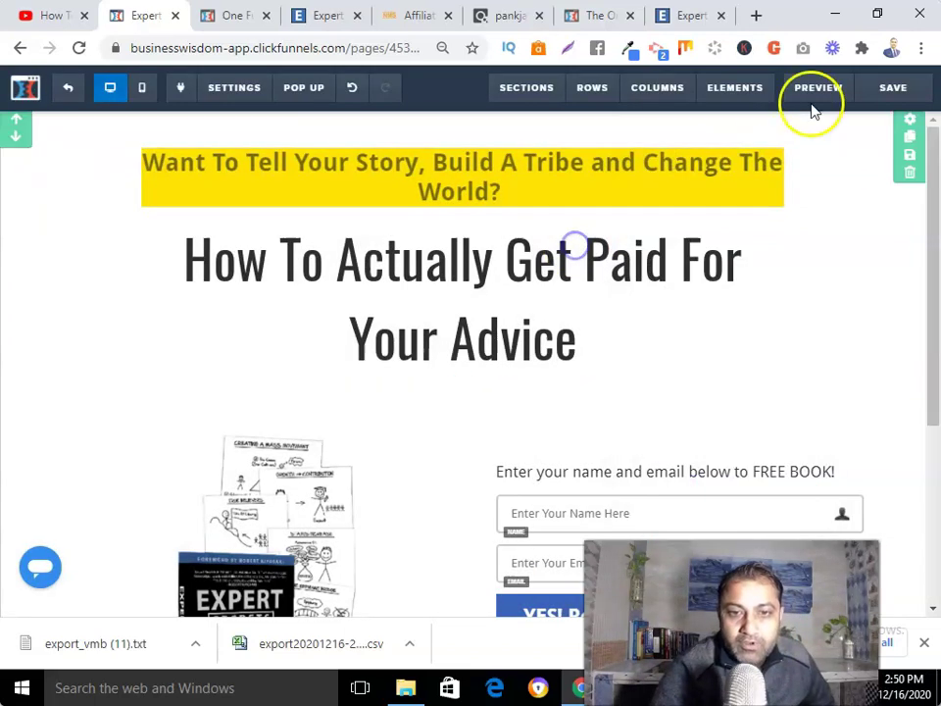
left_click(912, 93)
Review and save the finished optin page, and return to the Optin step overview of the Expert Secrets funnel
scroll(399, 317, "down", 3)
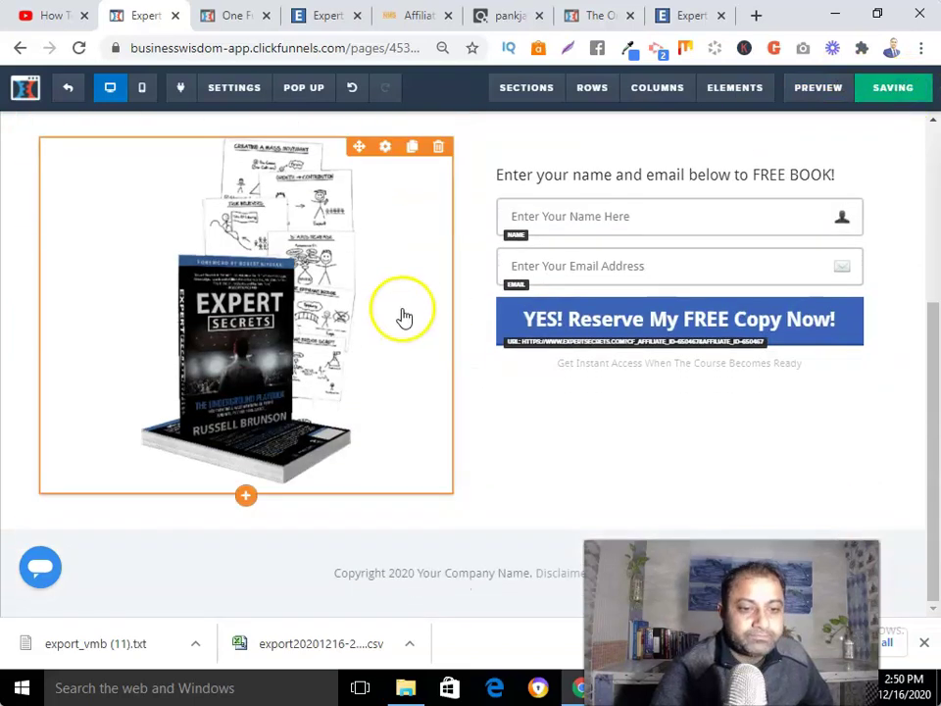
scroll(407, 313, "up", 3)
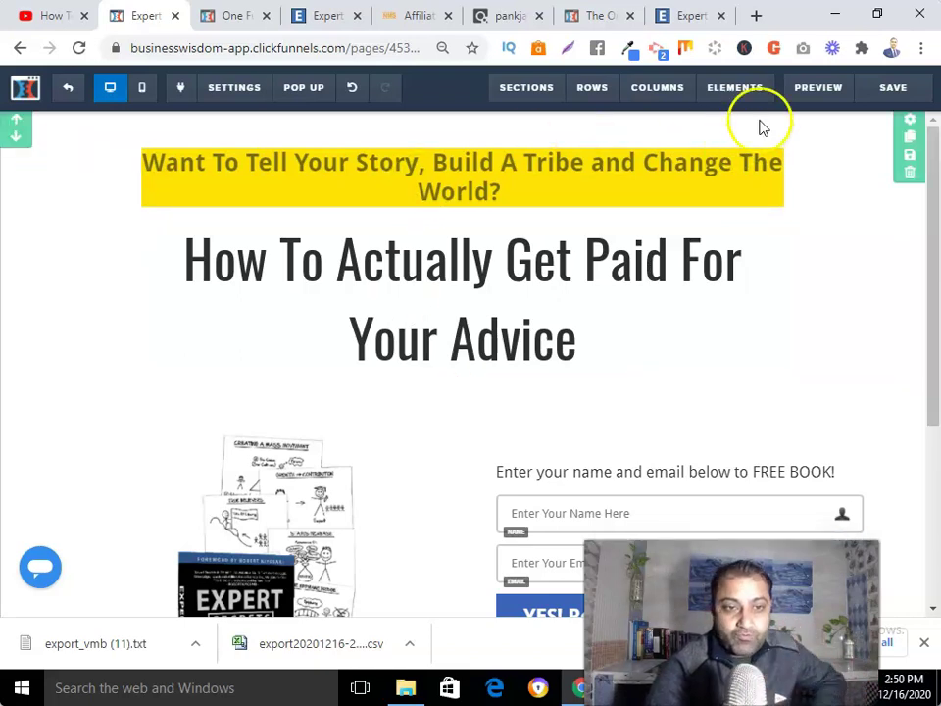
left_click(859, 88)
left_click(813, 89)
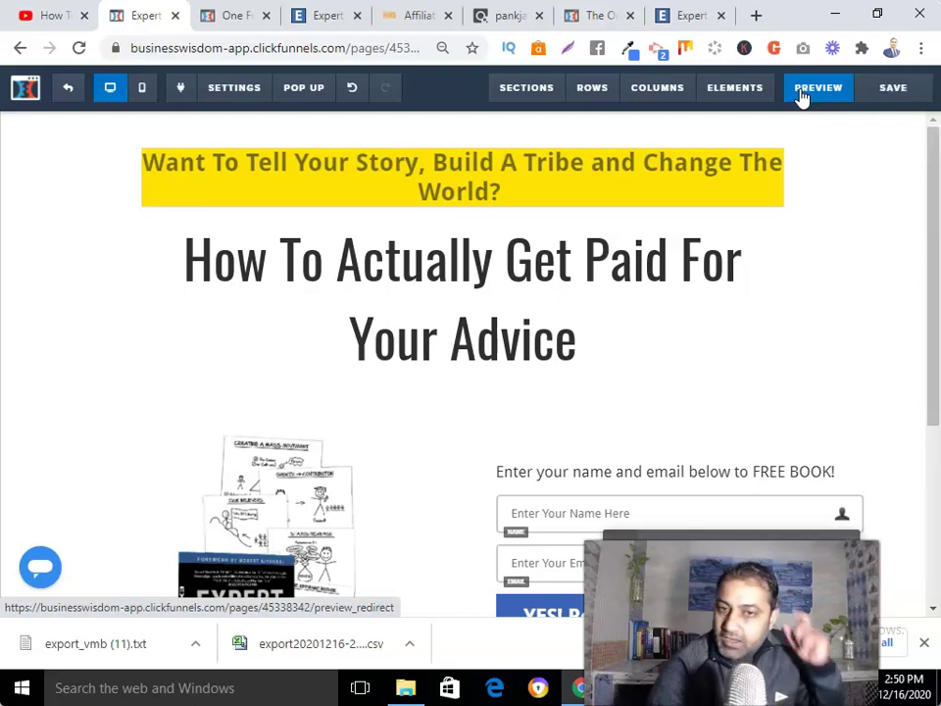
left_click(69, 89)
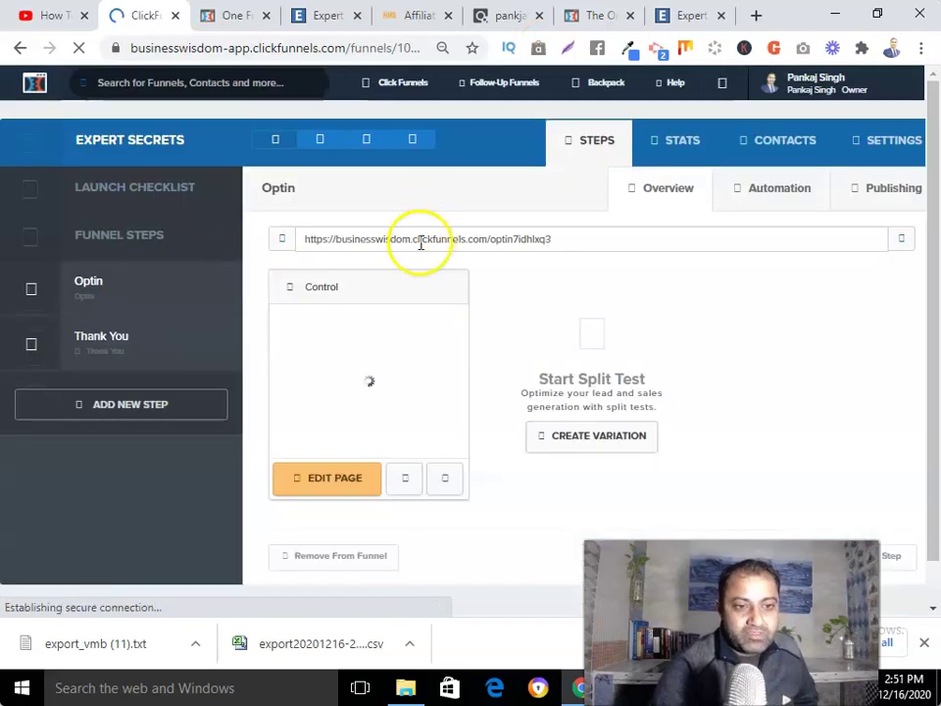
Open the live optin page from its funnel URL in a new tab and close the unneeded browser tab beside it
right_click(420, 242)
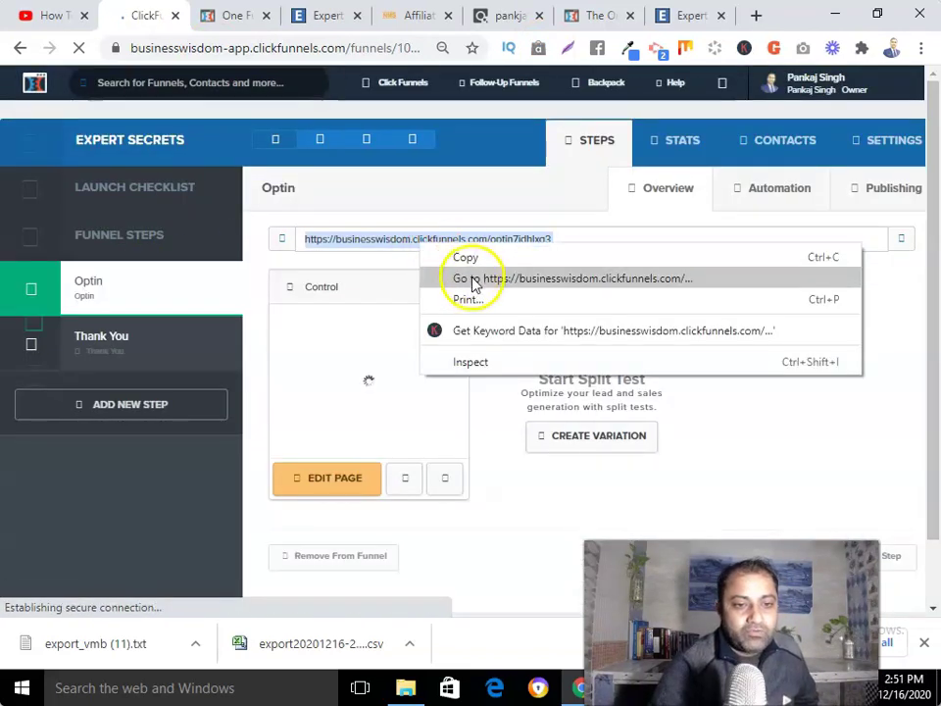
left_click(471, 278)
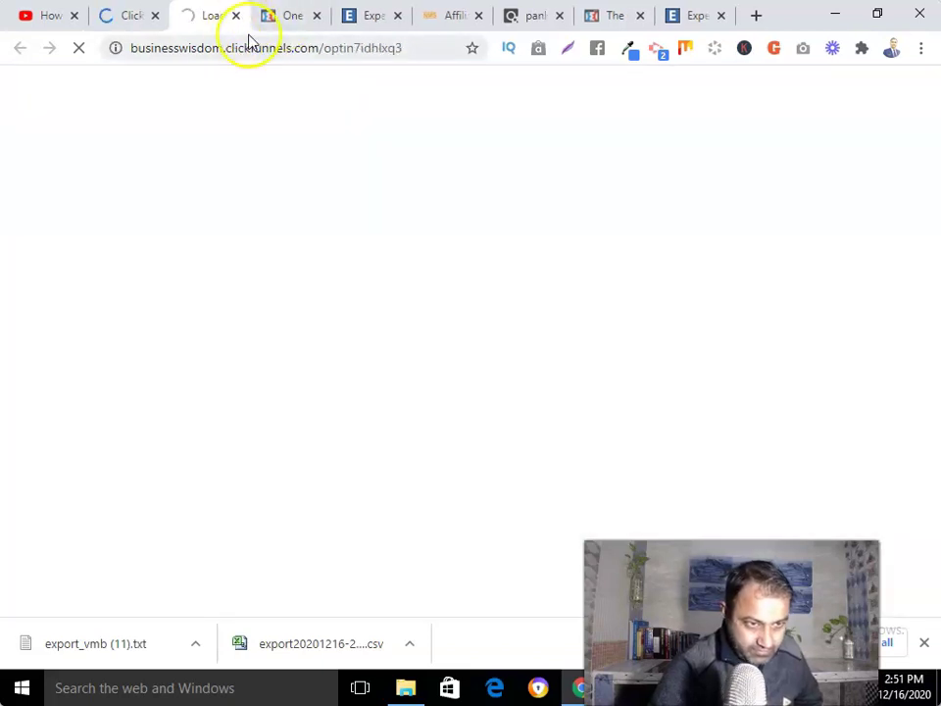
left_click(295, 15)
left_click(316, 16)
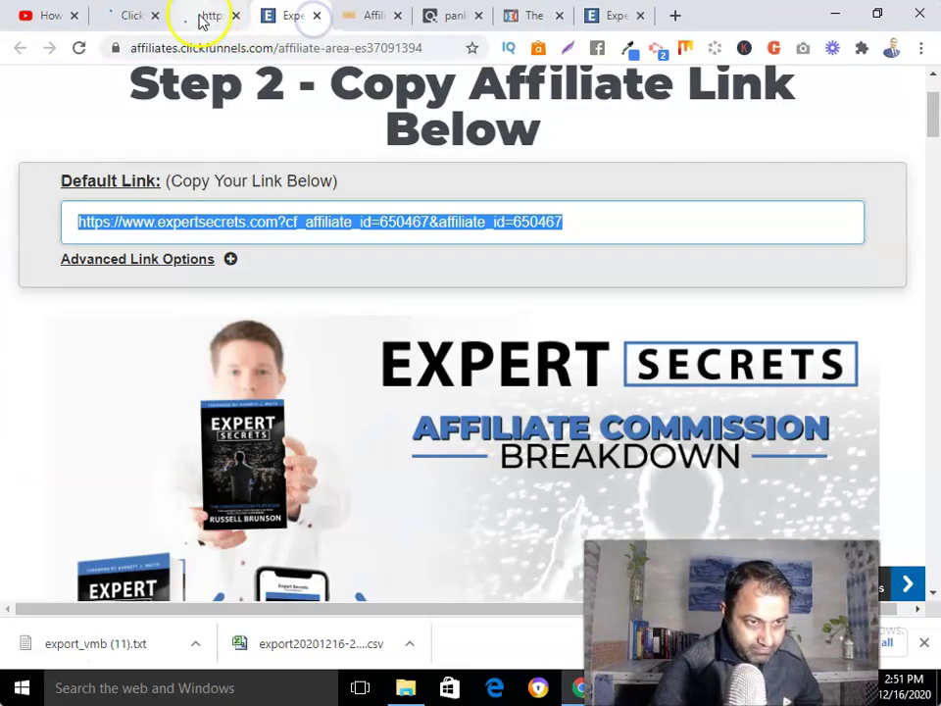
left_click(210, 18)
Review the live optin page's headlines, book image, form and button from start to end, and close its tab
scroll(357, 325, "down", 4)
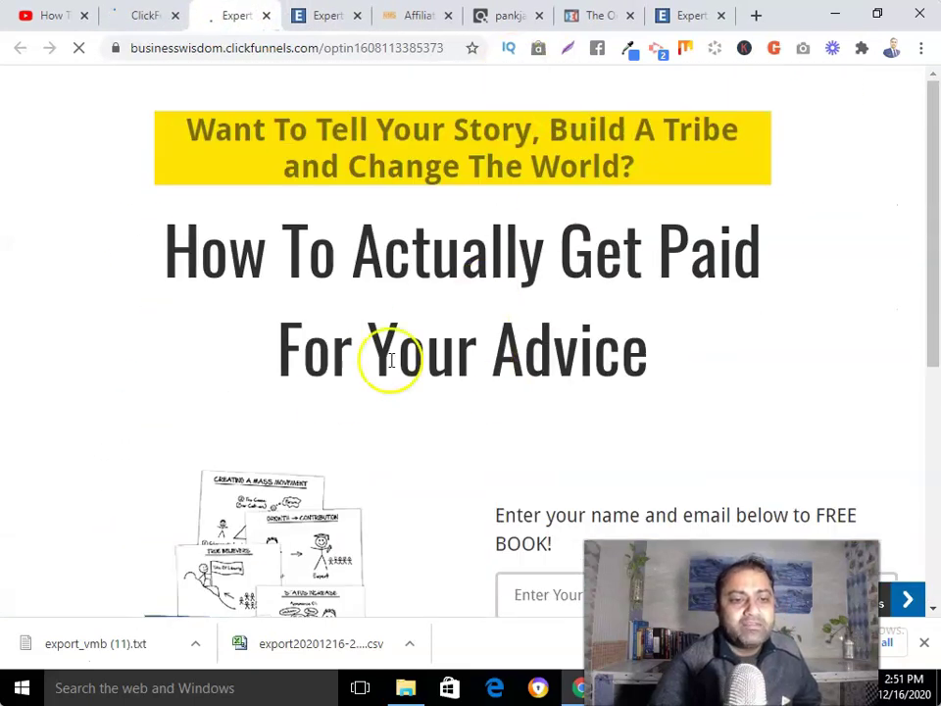
scroll(353, 231, "down", 1)
scroll(355, 230, "down", 4)
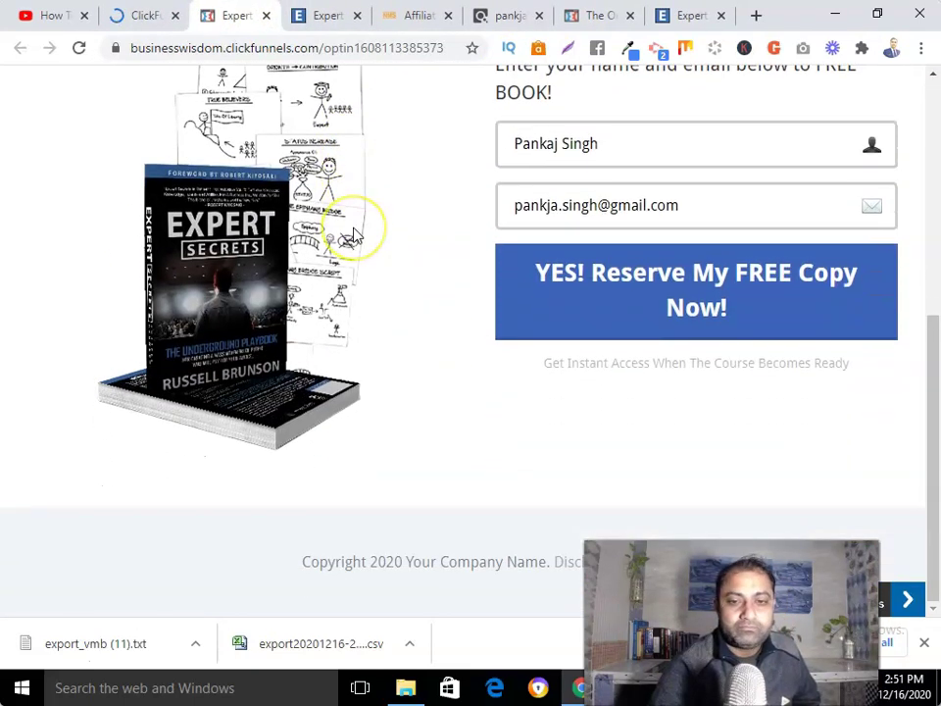
scroll(354, 233, "up", 5)
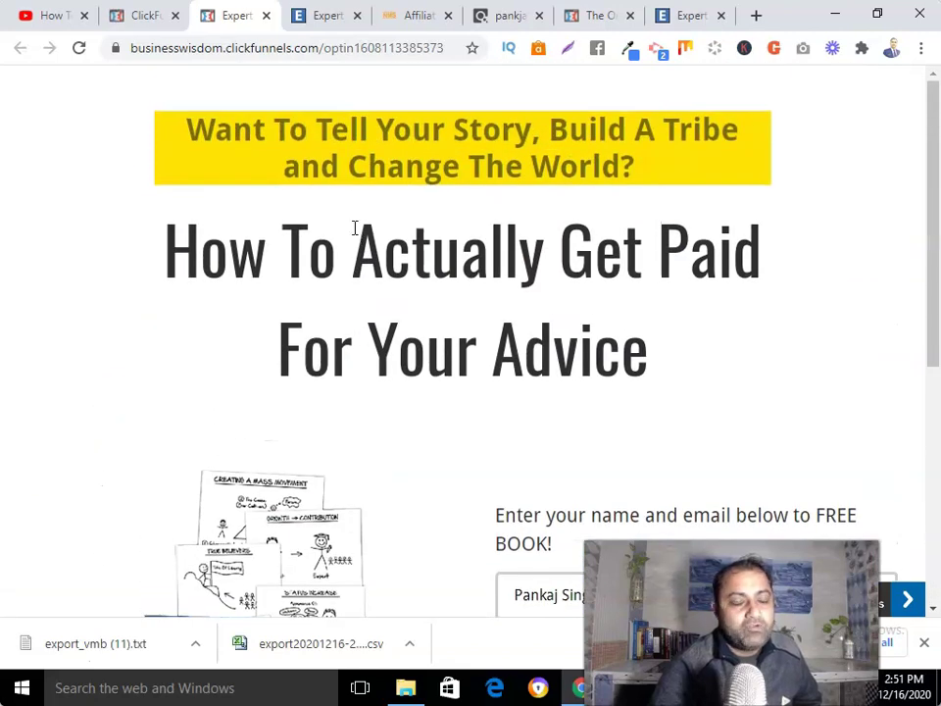
scroll(355, 229, "down", 5)
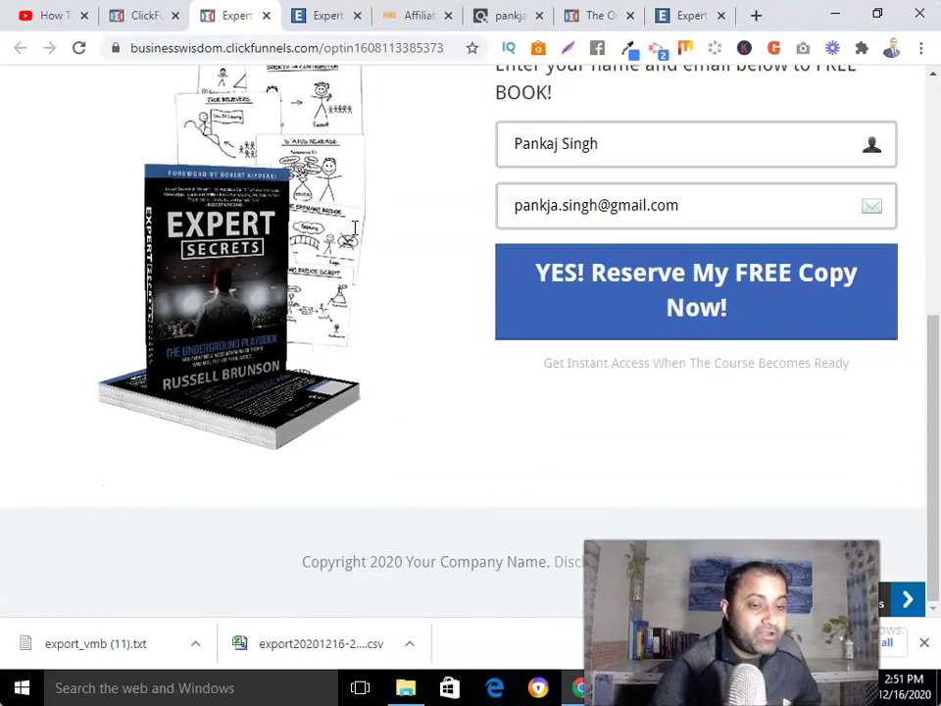
scroll(355, 233, "up", 2)
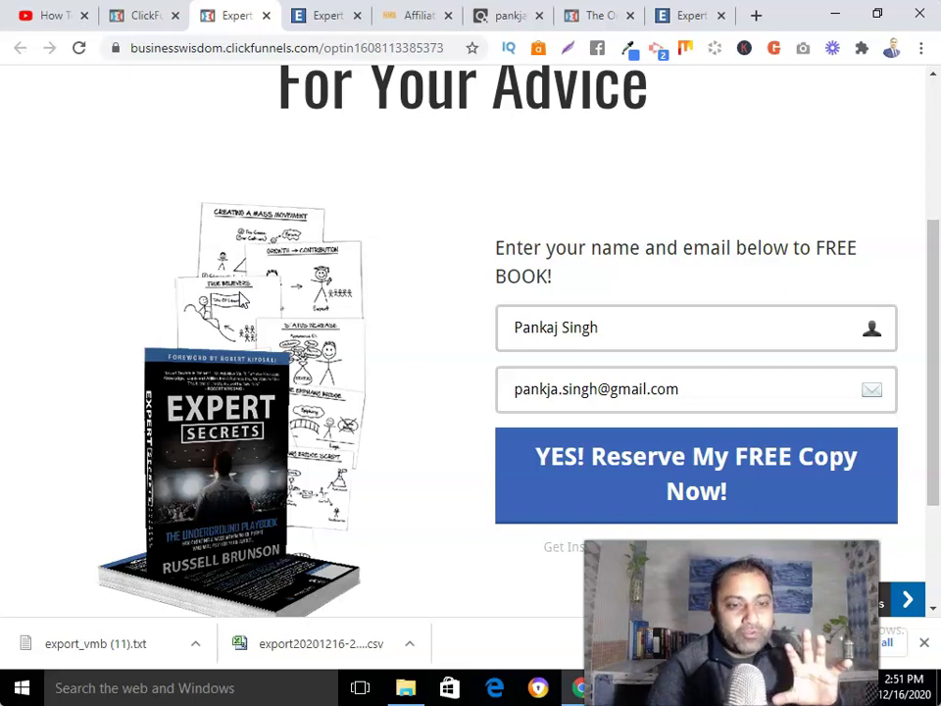
scroll(243, 301, "up", 3)
scroll(240, 292, "down", 2)
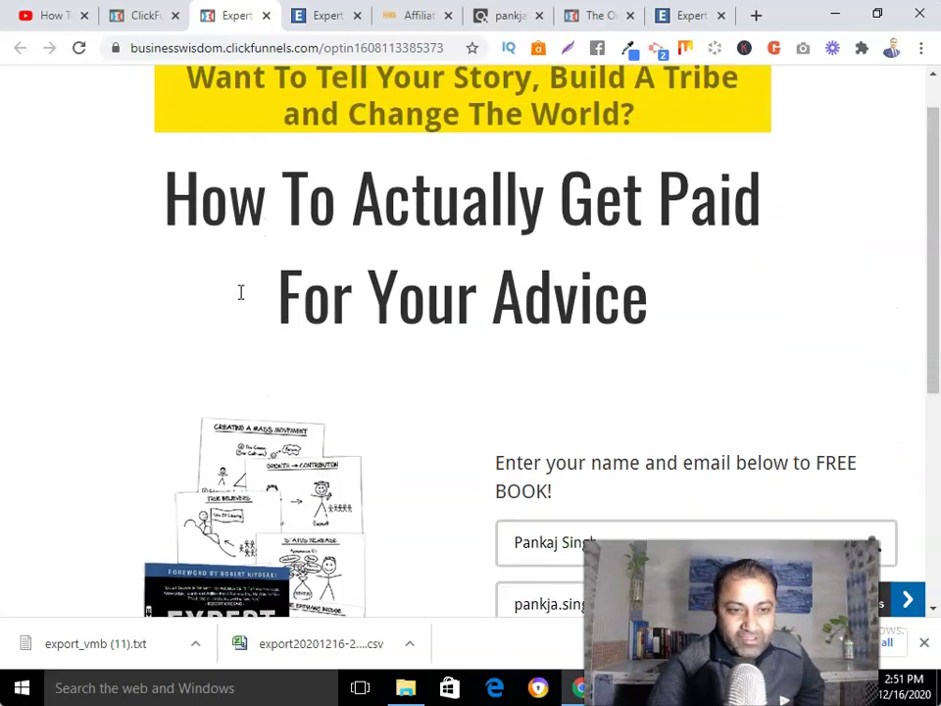
scroll(242, 300, "down", 3)
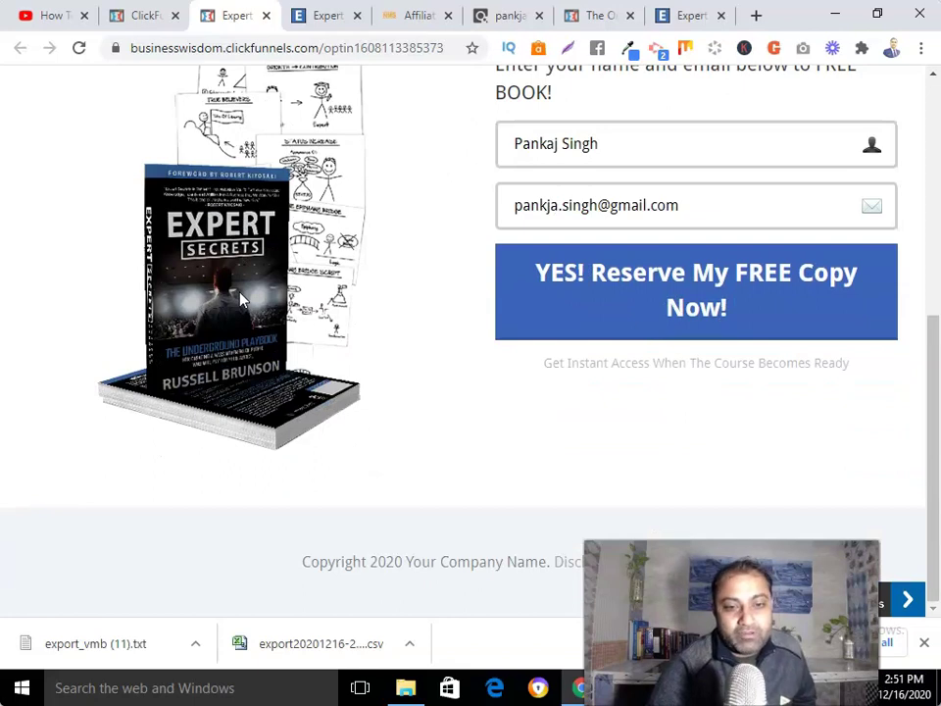
scroll(243, 301, "up", 3)
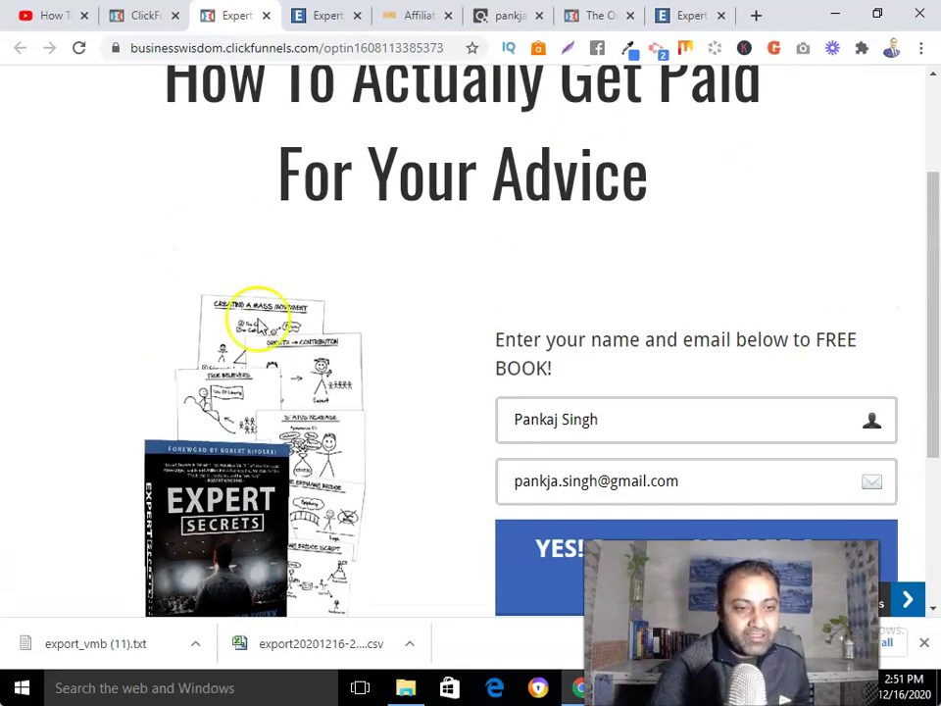
scroll(248, 311, "down", 3)
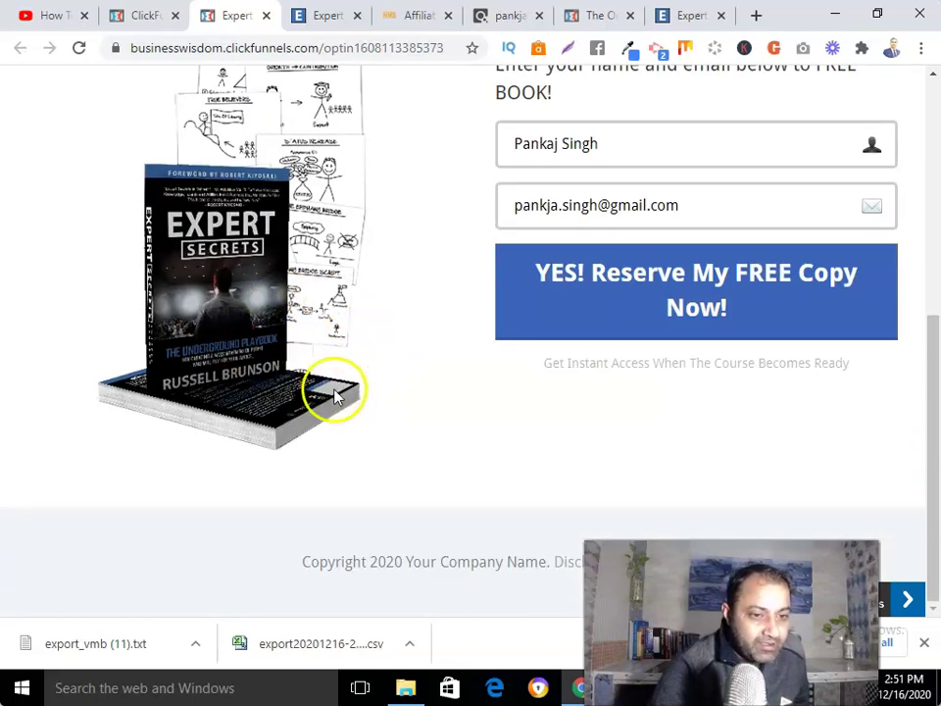
scroll(374, 319, "up", 5)
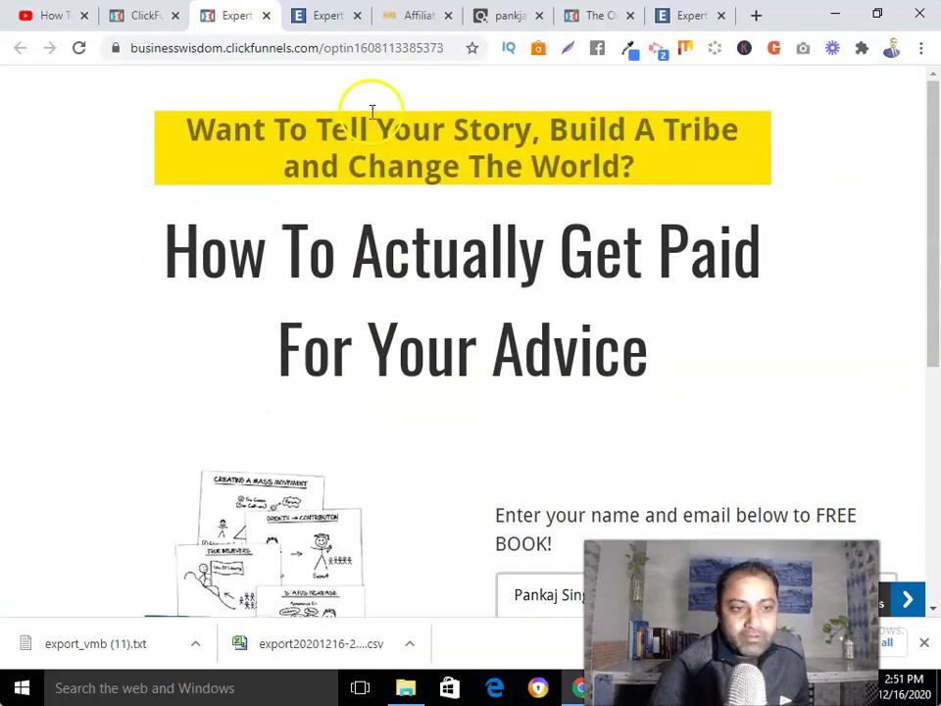
left_click(266, 16)
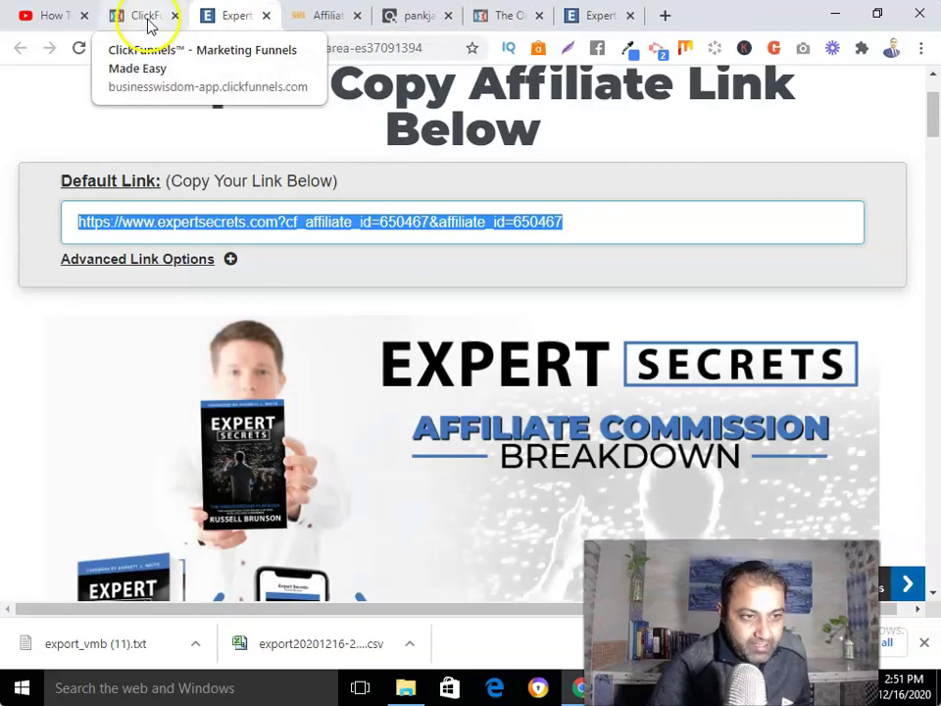
Return to the funnel's Optin step and open its control page in the editor
left_click(147, 19)
scroll(342, 382, "down", 1)
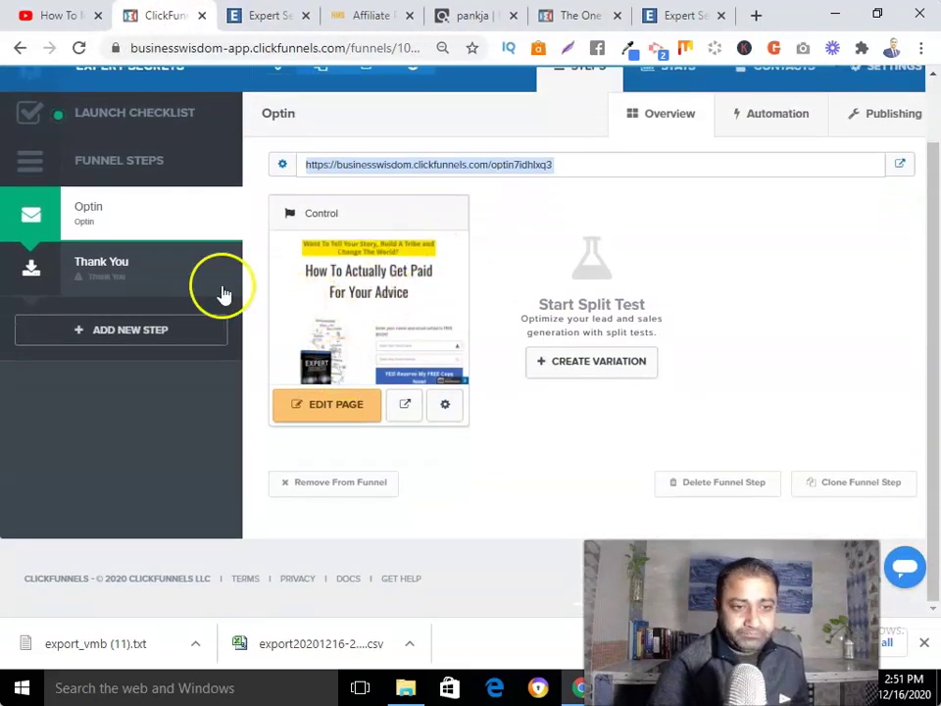
left_click(333, 408)
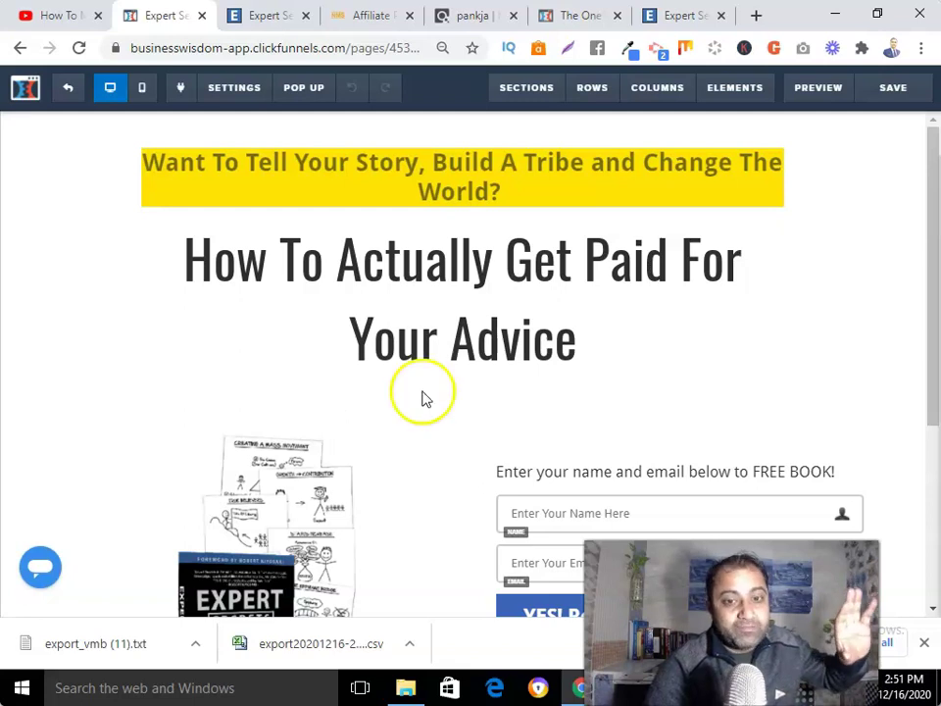
Set the "YES! Reserve My FREE Copy Now!" button's action to Go to Next Step in Funnel and save the page
scroll(490, 387, "down", 2)
scroll(603, 373, "down", 1)
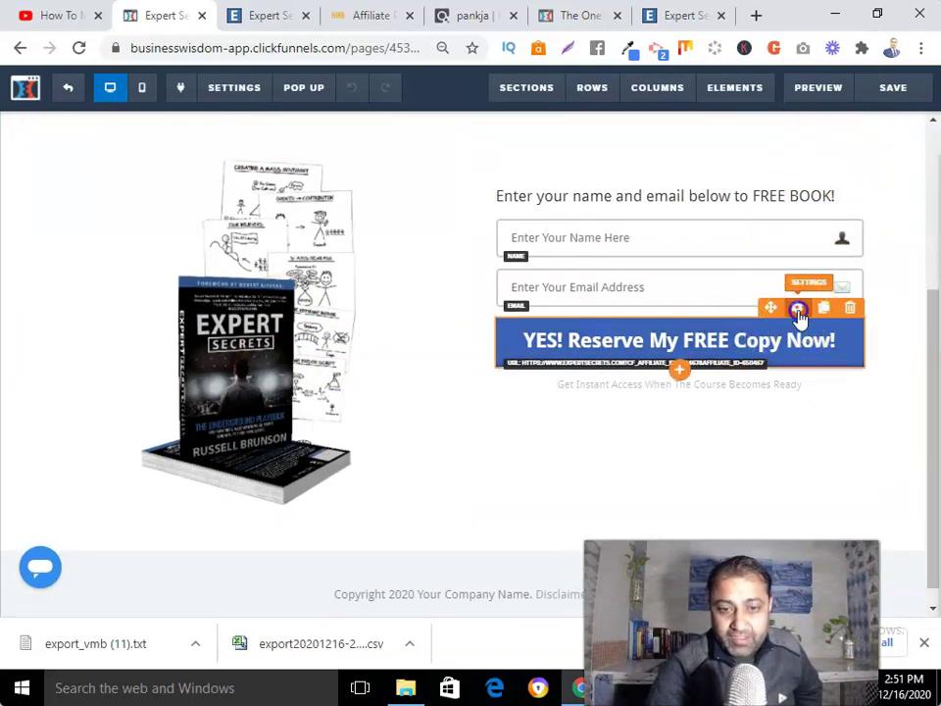
left_click(798, 311)
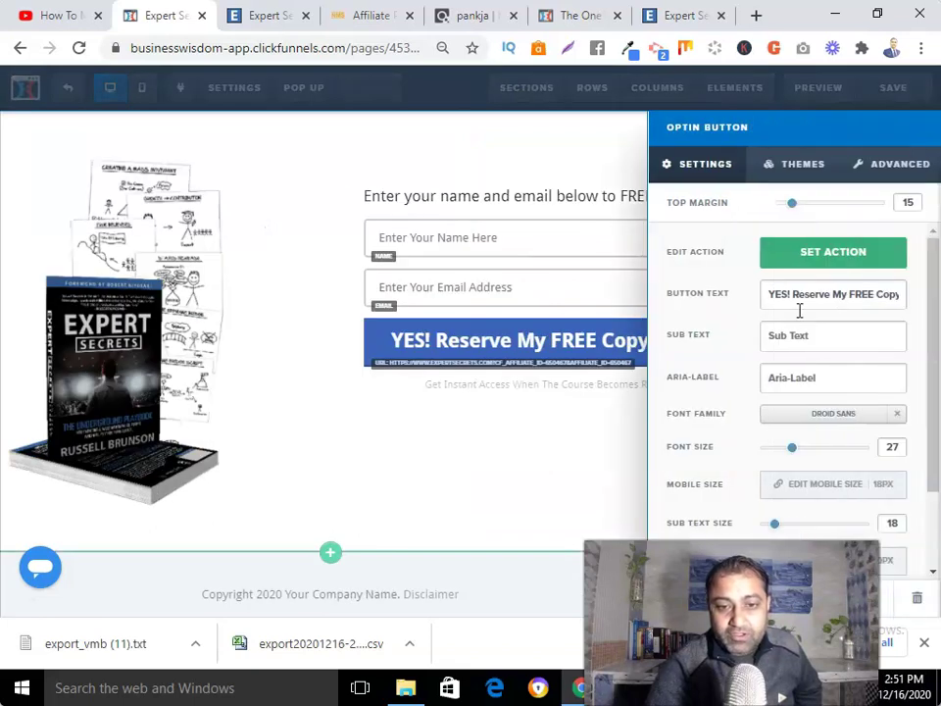
left_click(845, 253)
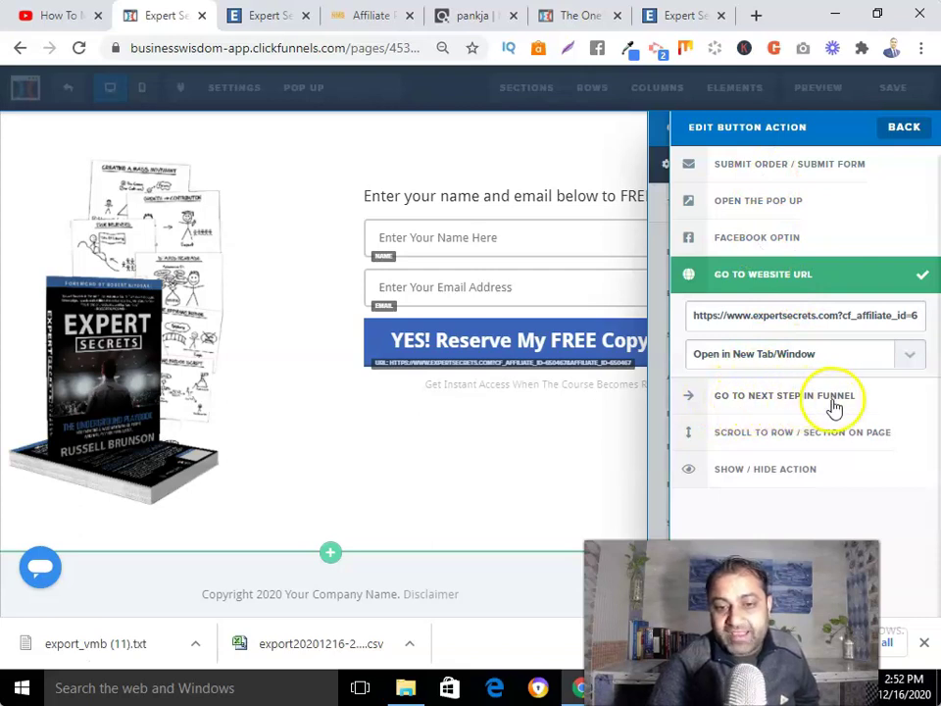
left_click(774, 402)
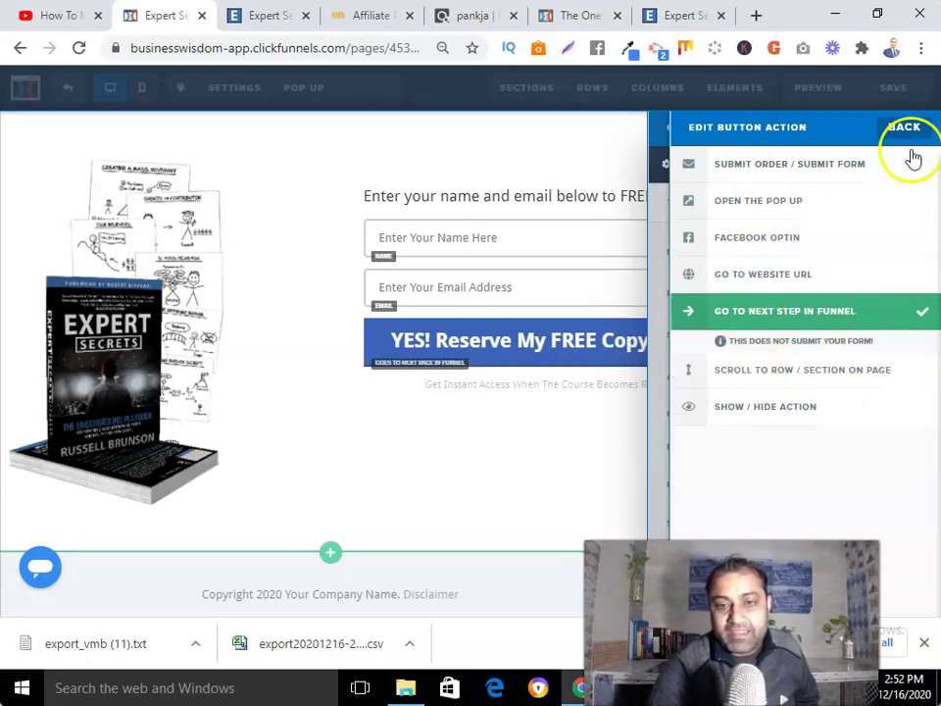
left_click(529, 456)
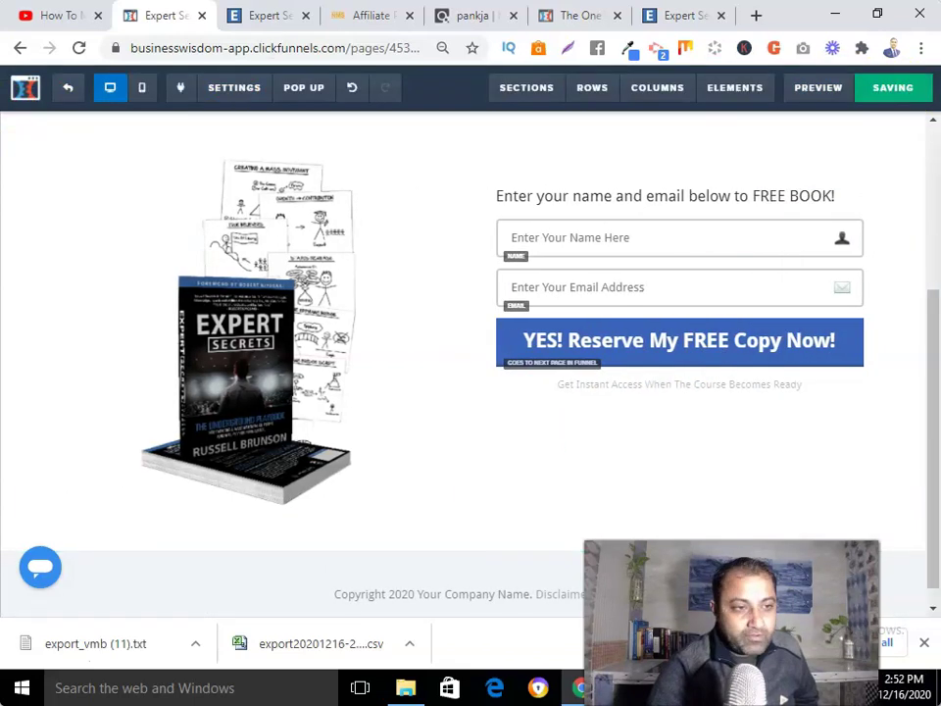
Leave the optin editor and apply the Affiliate Commission Secrets thank-you template to the funnel's Thank You step
left_click(68, 91)
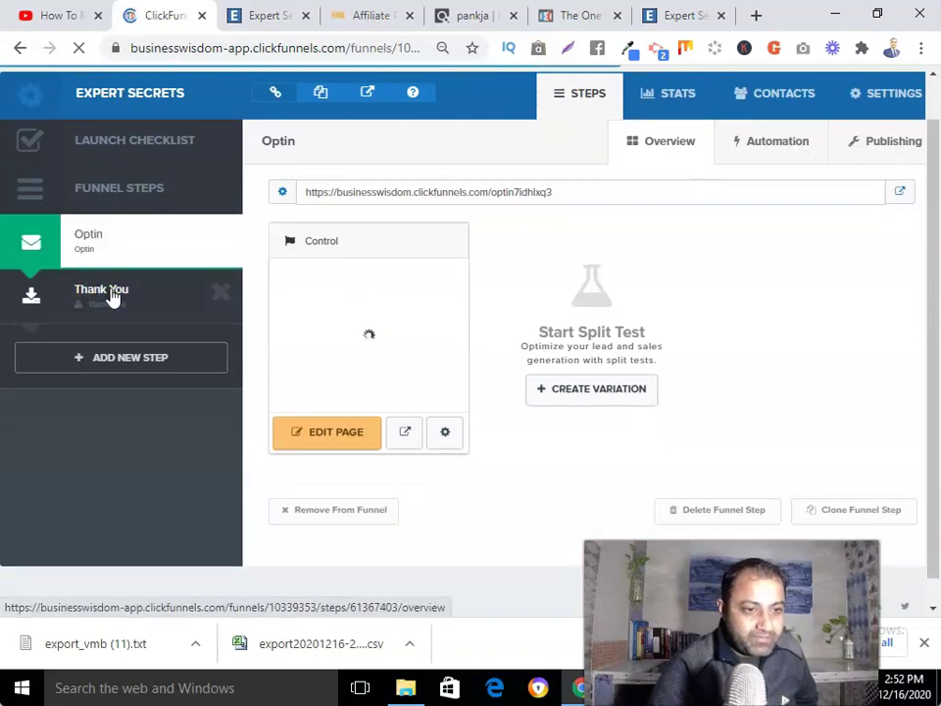
left_click(113, 297)
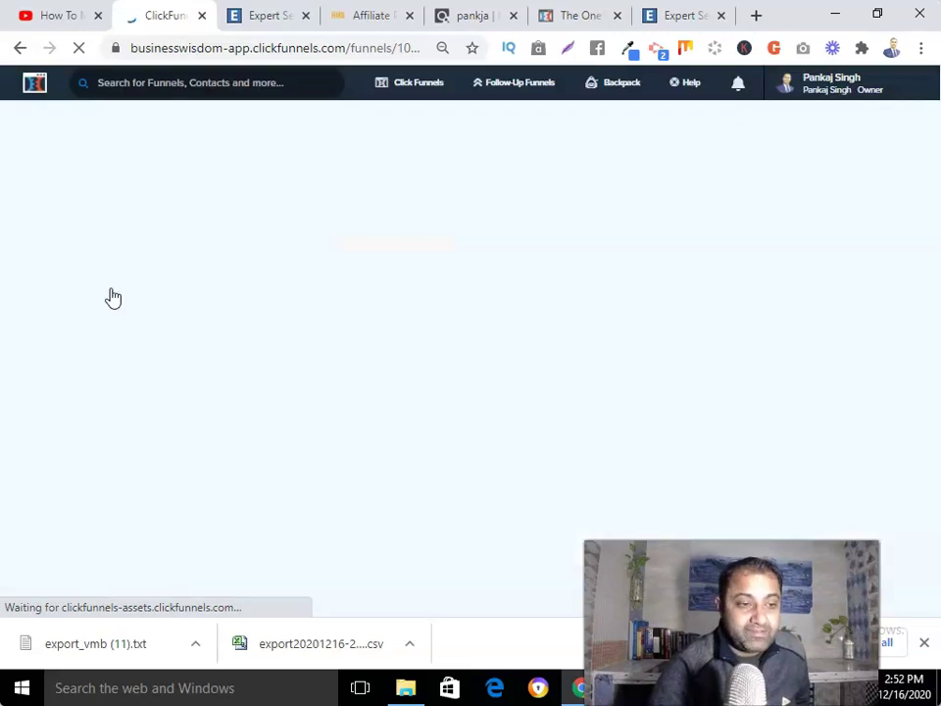
left_click(432, 304)
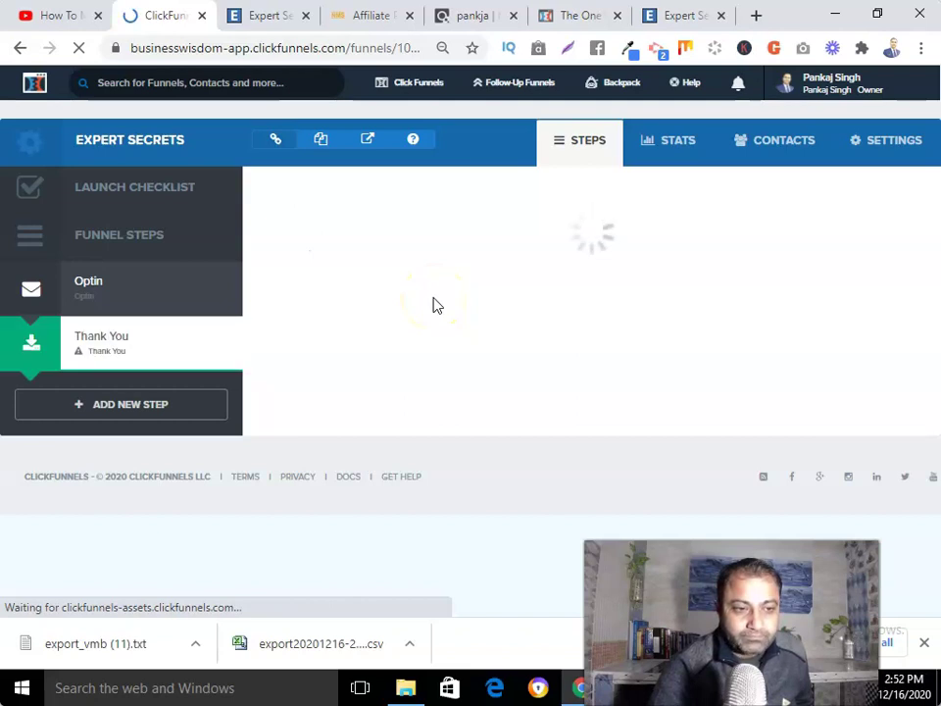
left_click(514, 17)
scroll(639, 296, "down", 3)
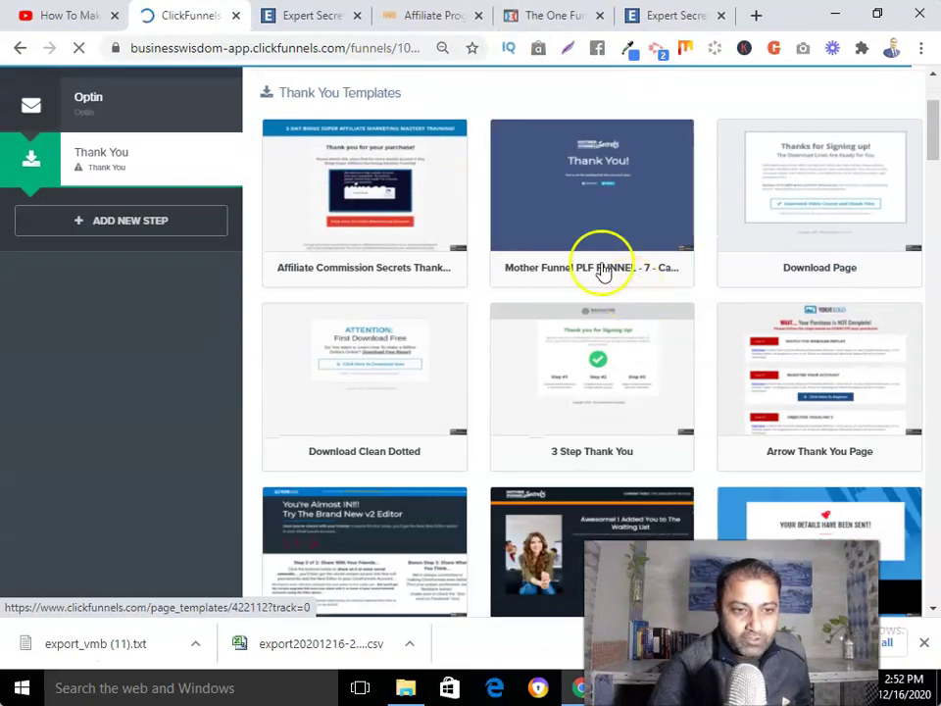
mouse_move(435, 202)
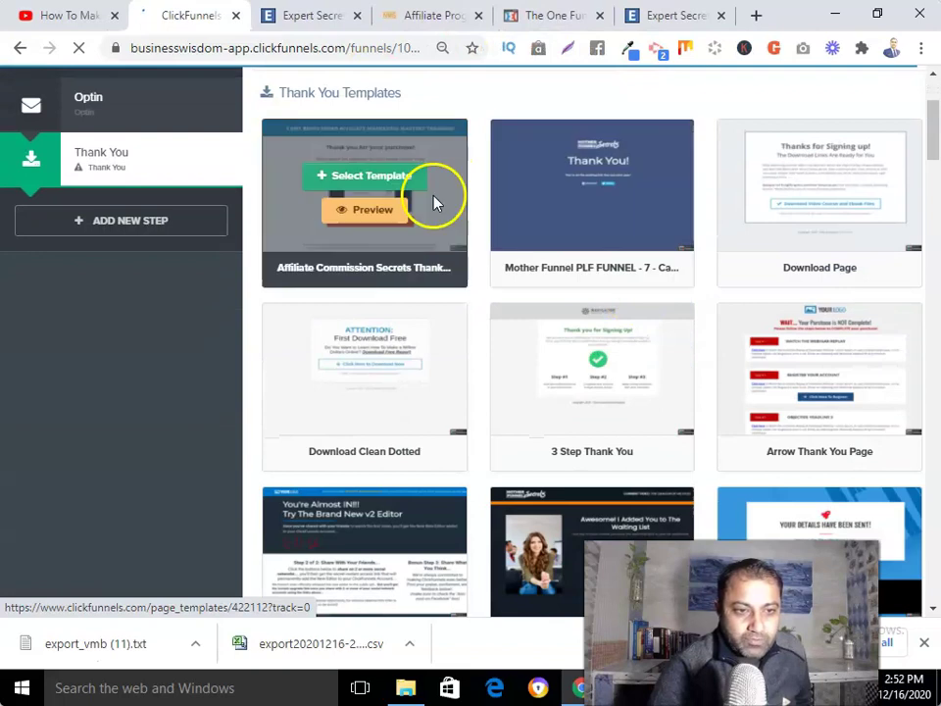
left_click(380, 181)
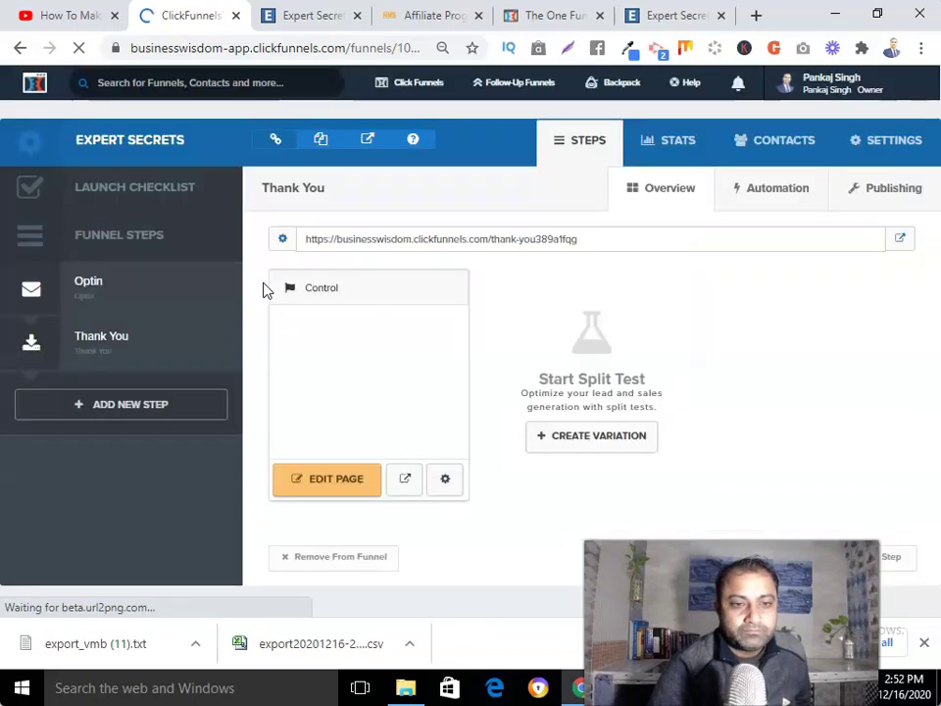
Open the Thank You step's control page in the editor and look over its template layout
scroll(263, 288, "down", 1)
left_click(347, 437)
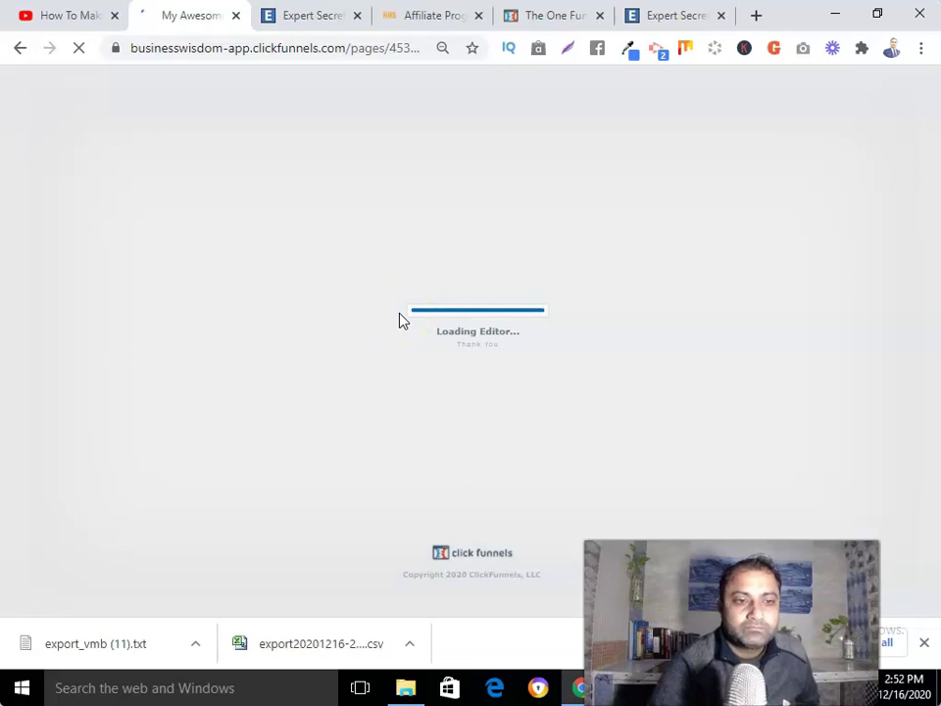
scroll(562, 213, "down", 2)
scroll(510, 220, "up", 2)
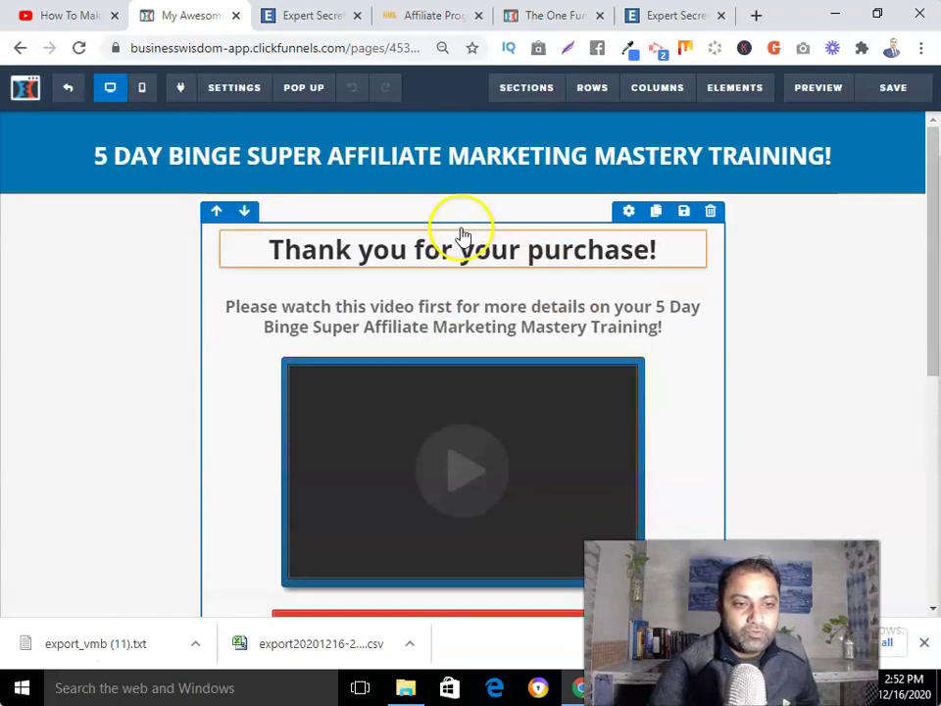
Shorten the thank-you page's headline to "Thank you!" and clear the training title from the blue banner above it
left_click(481, 253)
left_click_drag(417, 249, 651, 251)
key("BackSpace")
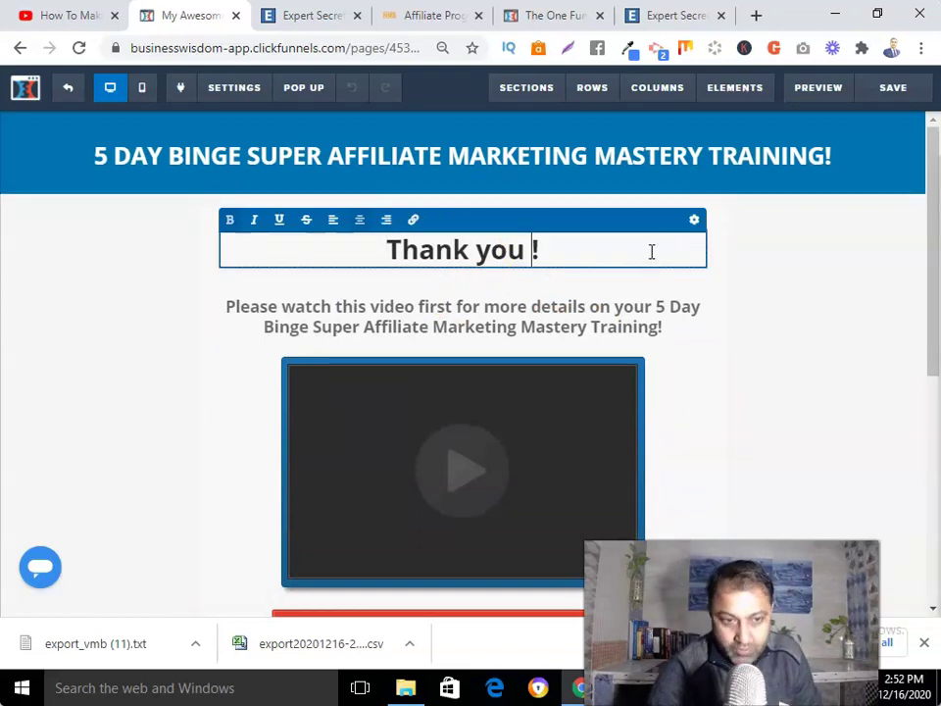
key("BackSpace")
left_click(332, 162)
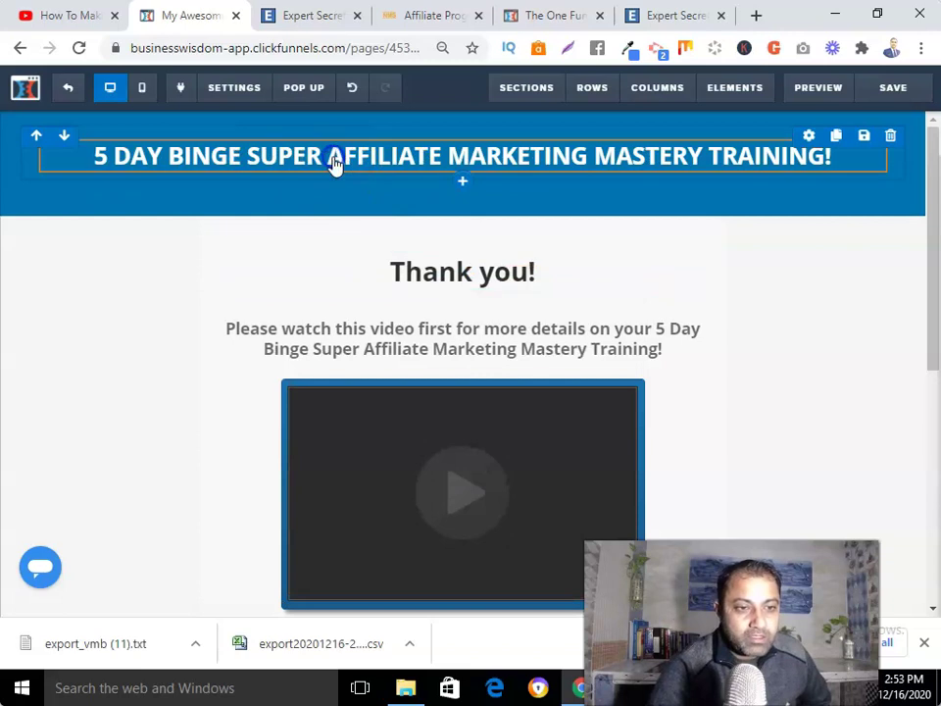
key("BackSpace")
Delete the row with the earnings disclaimer text beneath the "YES! RESERVE My FREE COPY NOW!" button
scroll(94, 330, "down", 3)
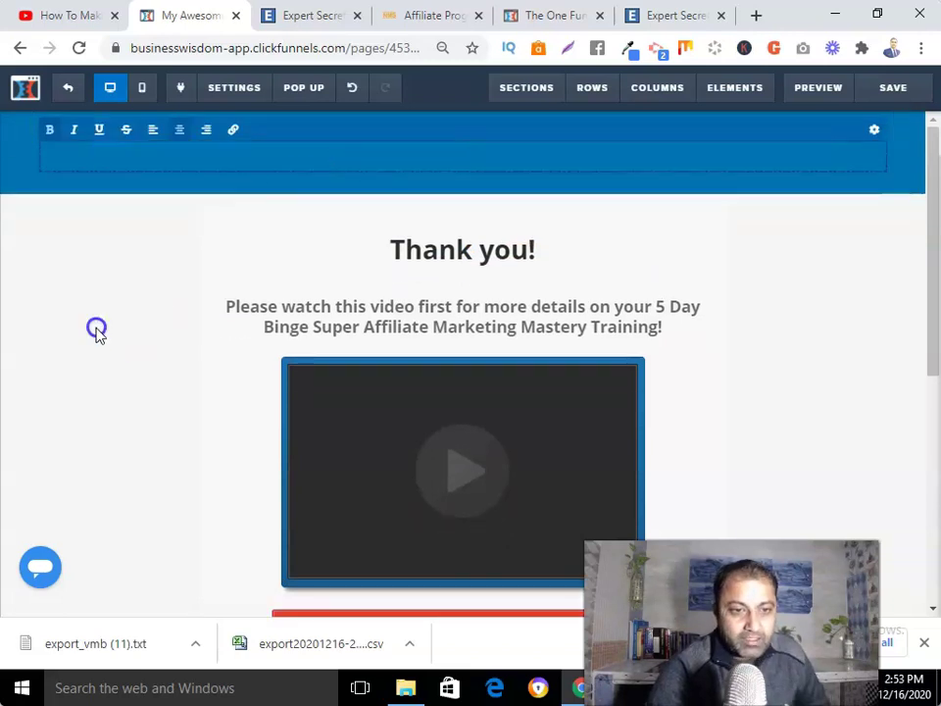
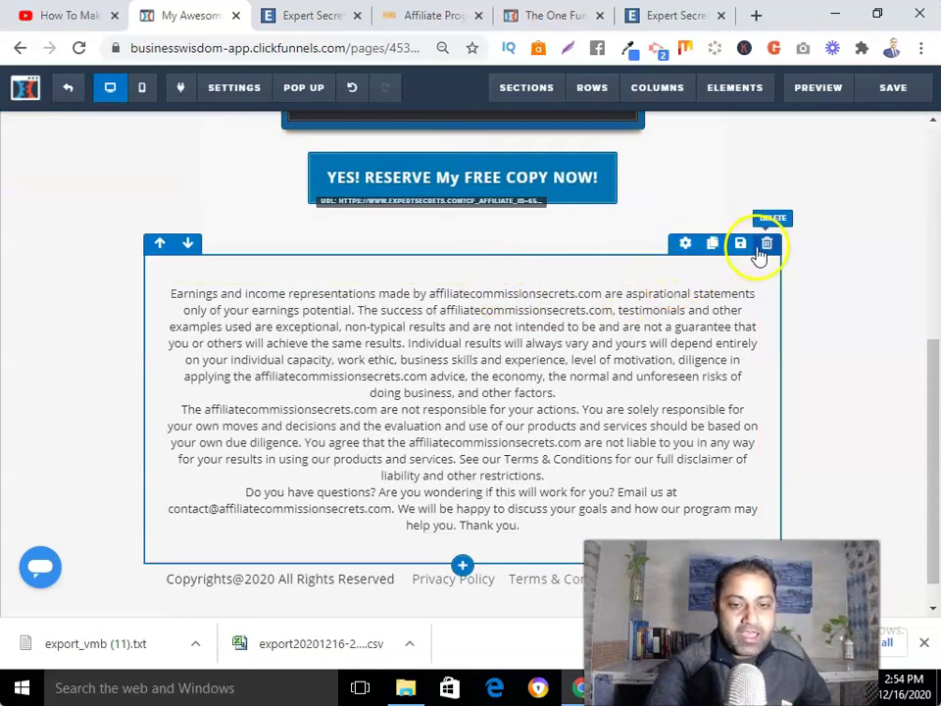
left_click(766, 244)
left_click(561, 151)
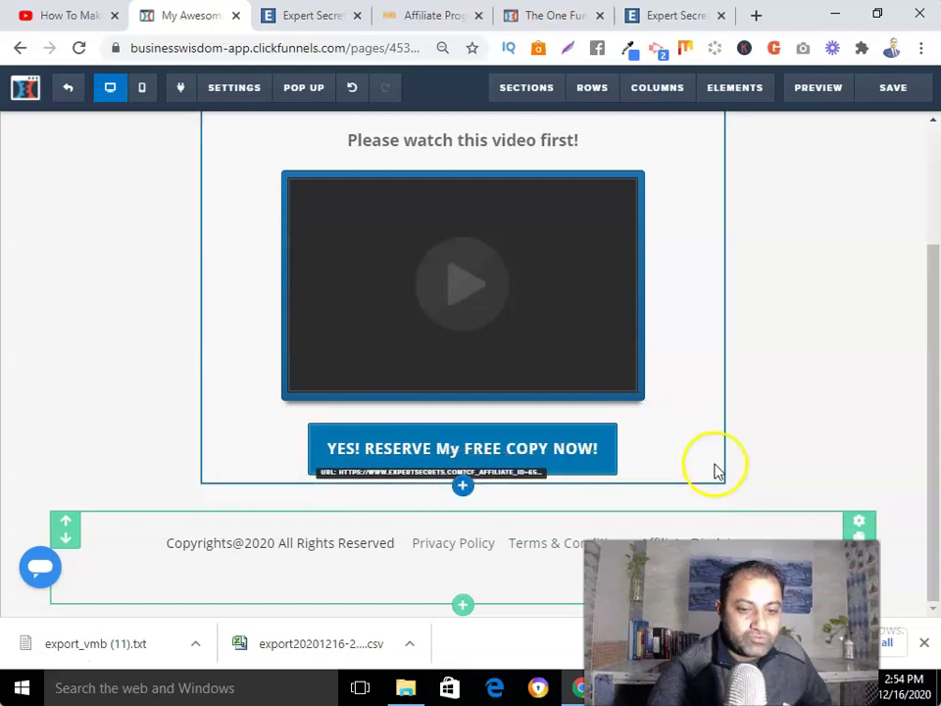
Add a one-column row beneath the "YES! RESERVE My FREE COPY NOW!" button and place a headline element in it
left_click(465, 487)
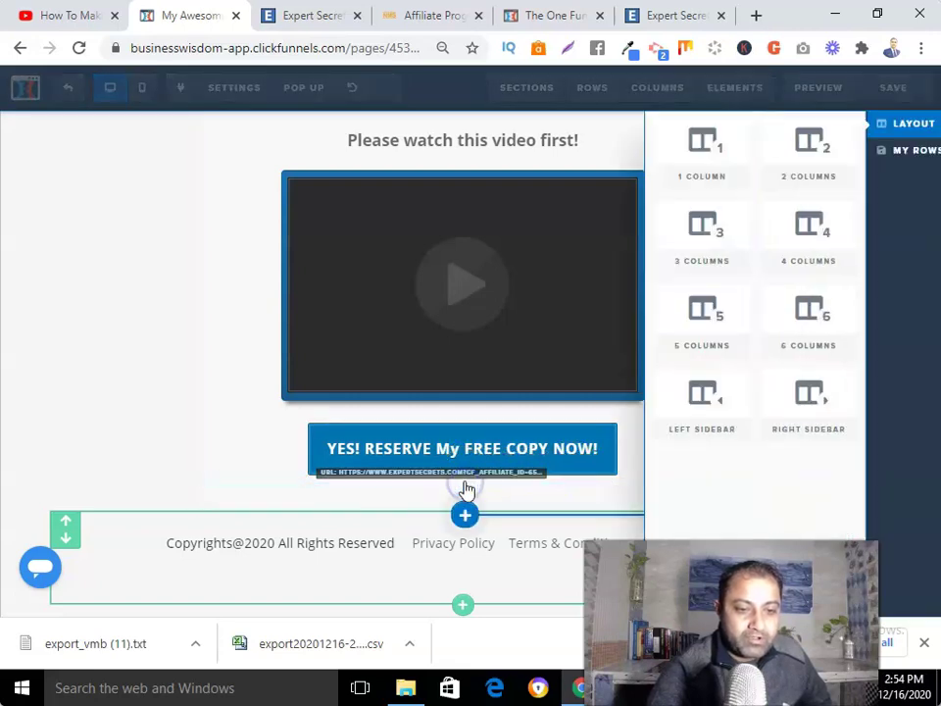
left_click(660, 167)
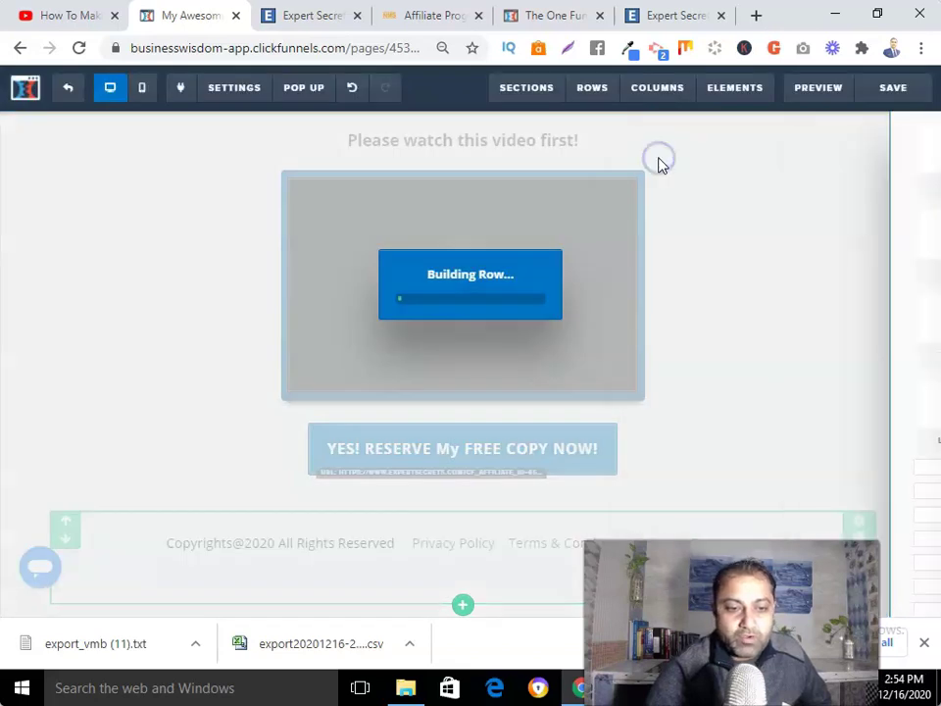
scroll(735, 314, "down", 1)
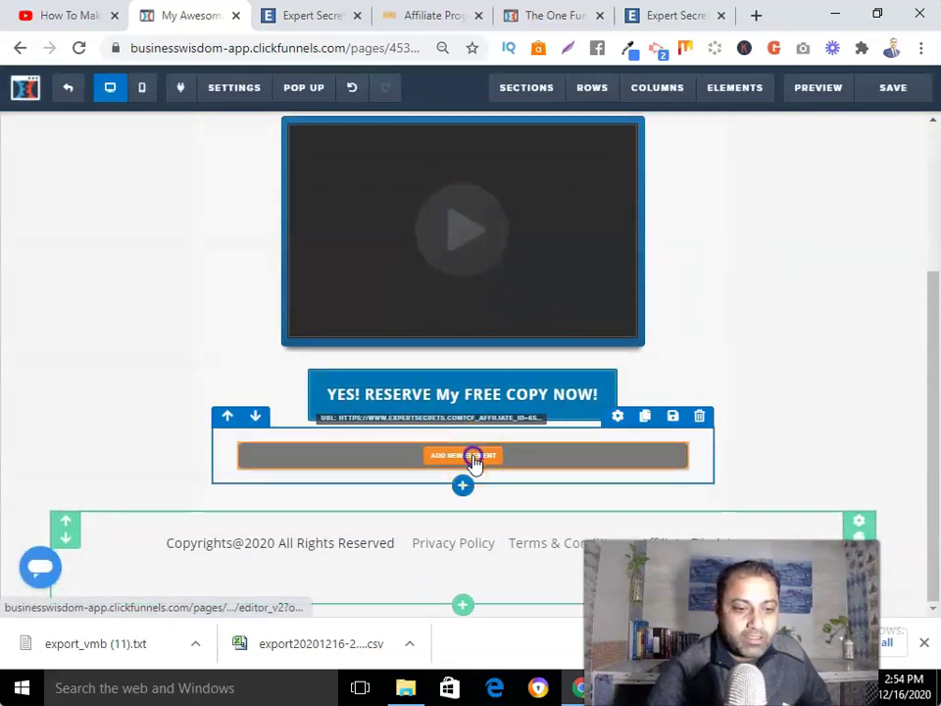
left_click(472, 458)
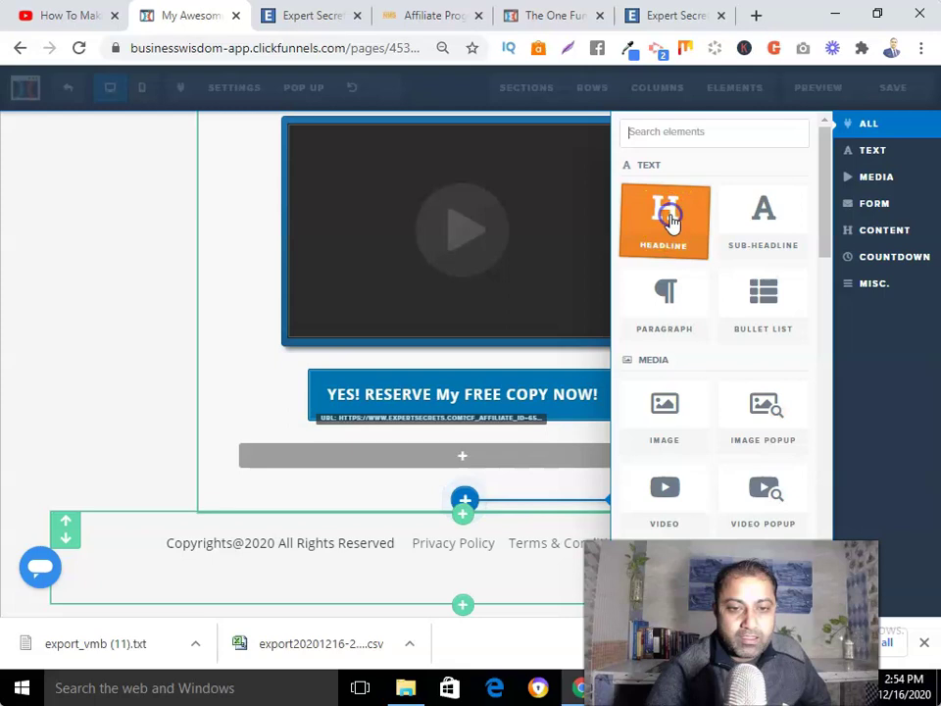
left_click(669, 222)
Replace the new headline's placeholder text with "Let Me Sweaten The Deal!"
left_click(487, 458)
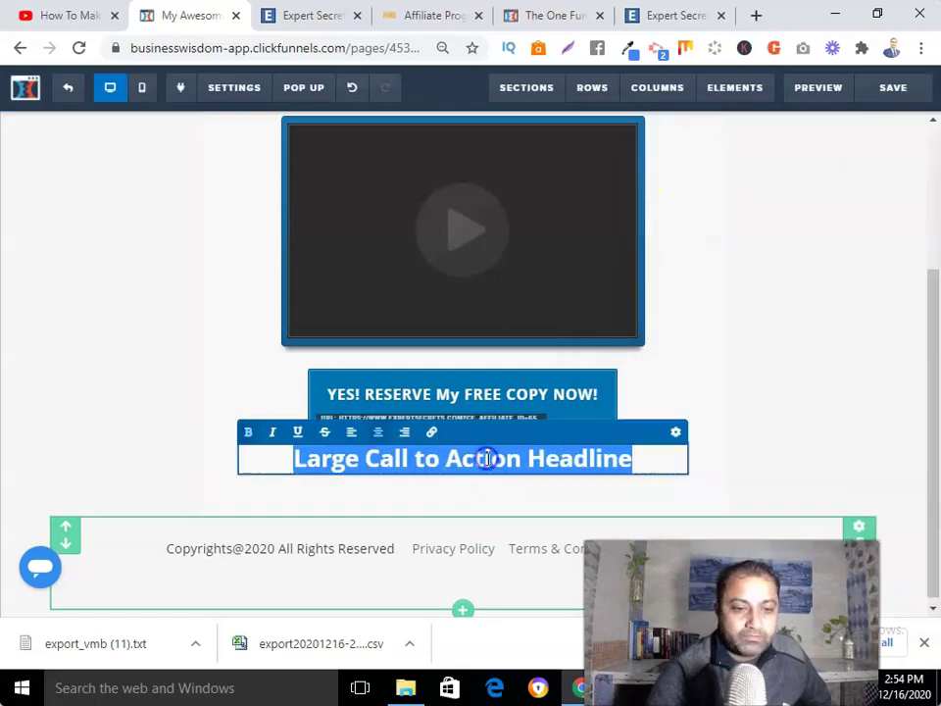
type("L")
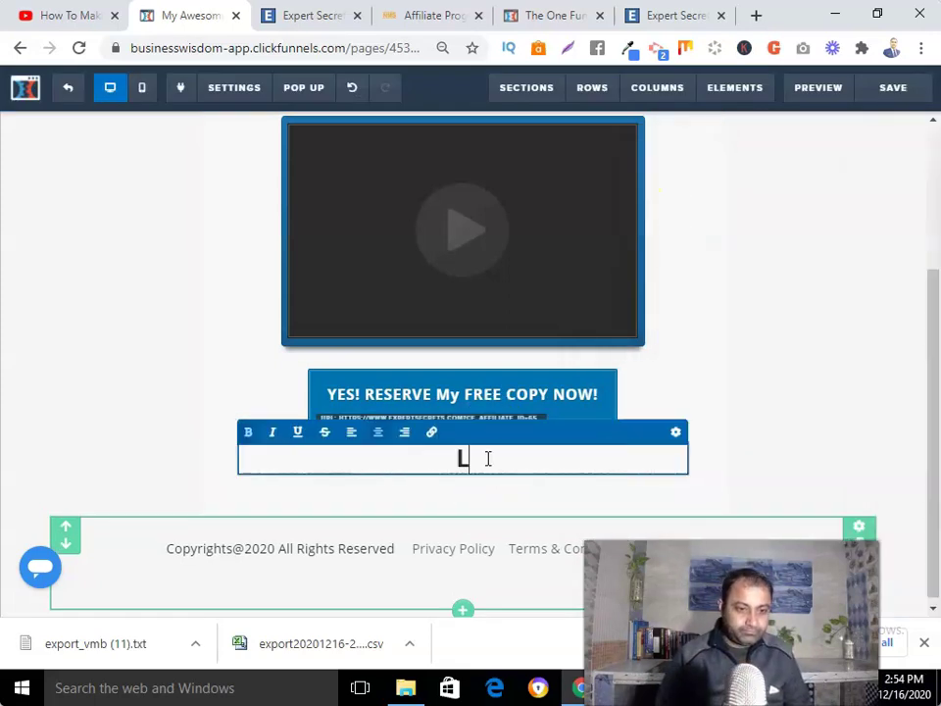
type("et Me M")
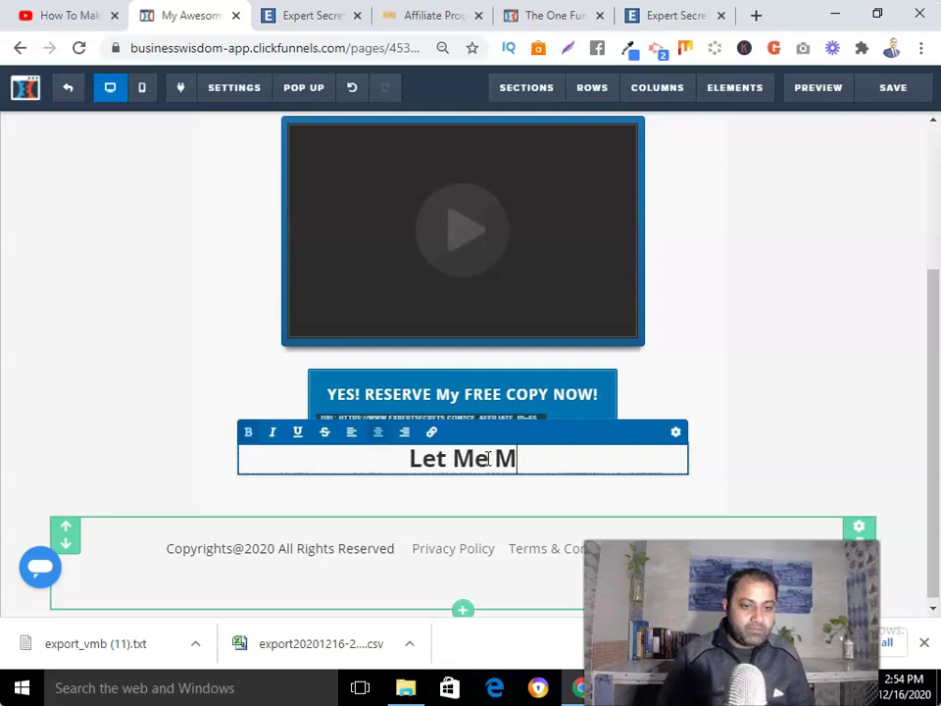
key("BackSpace")
type("Sea")
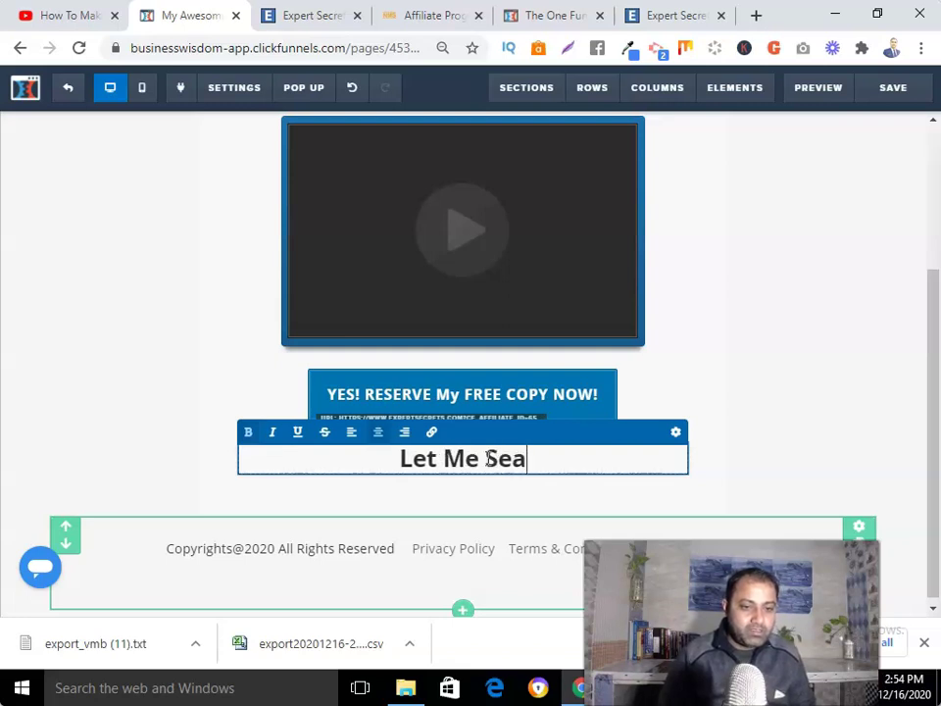
key("BackSpace")
key("BackSpace")
type("wa")
type("aten The D")
type("eal!")
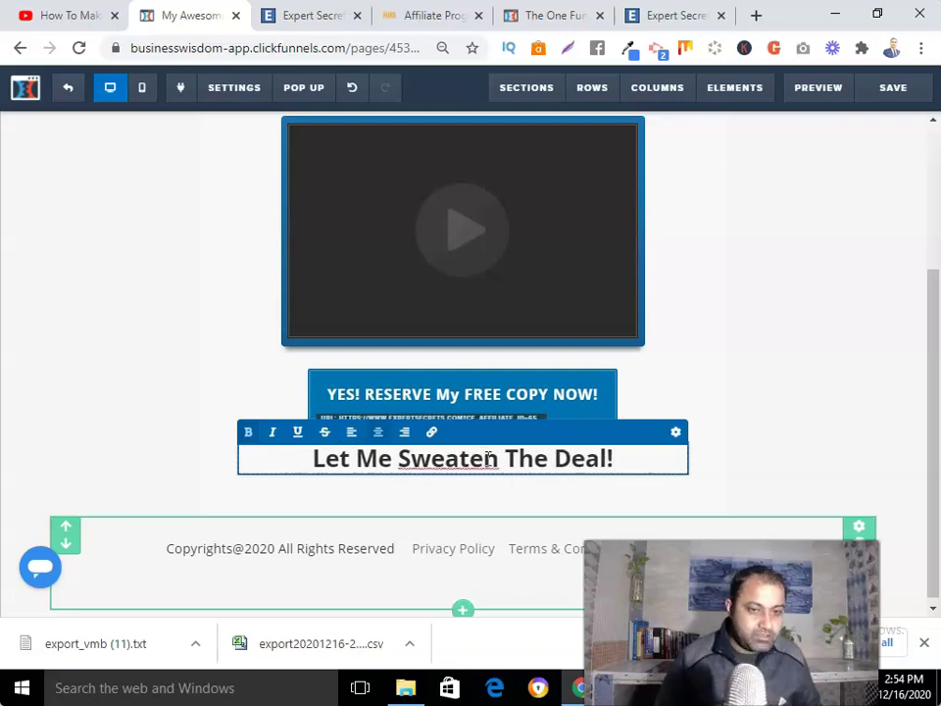
Correct the misspelled word in the new headline to "Sweeten" using the spelling suggestion
left_click(410, 496)
left_click(460, 463)
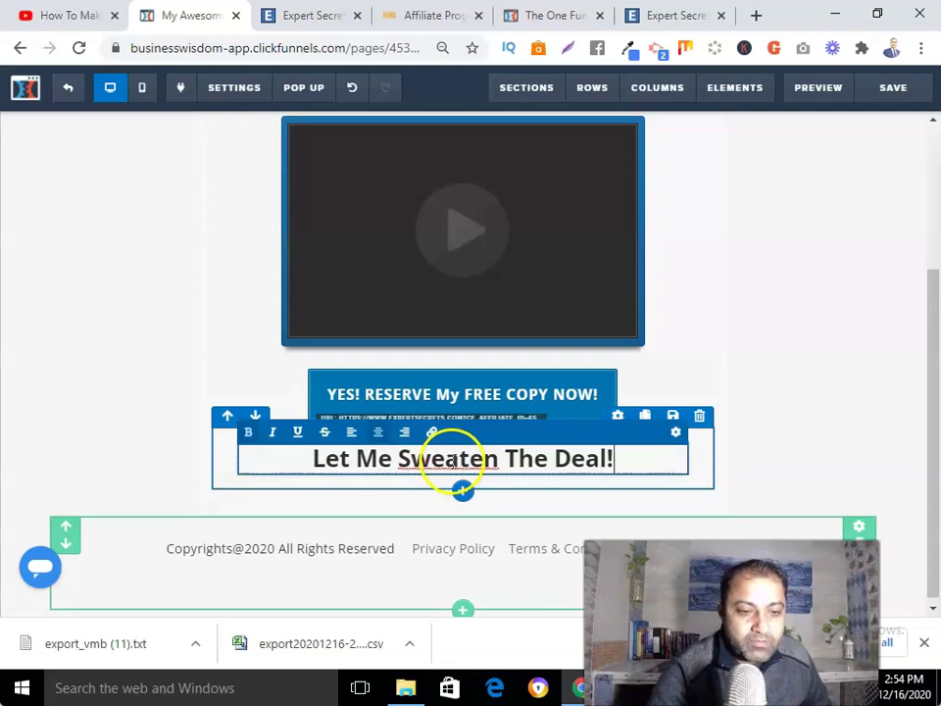
right_click(453, 461)
left_click(419, 461)
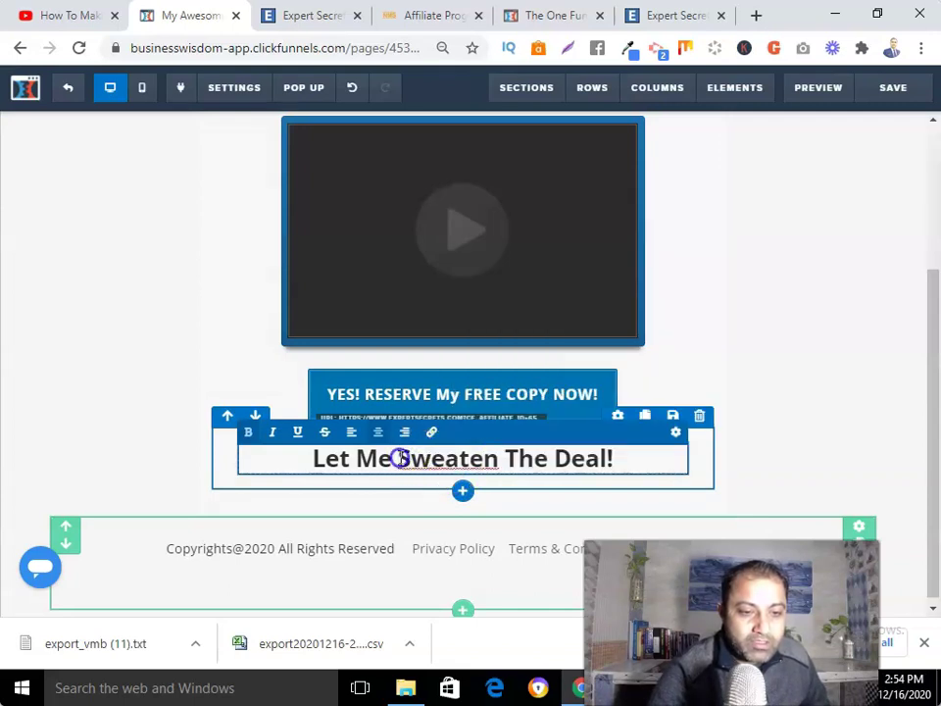
right_click(465, 457)
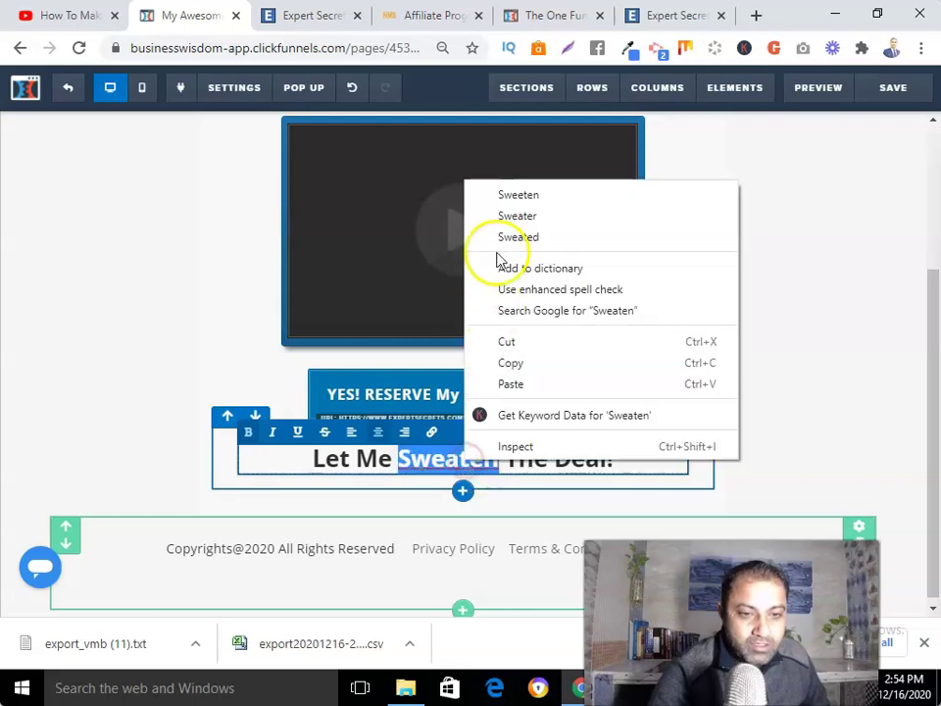
left_click(520, 195)
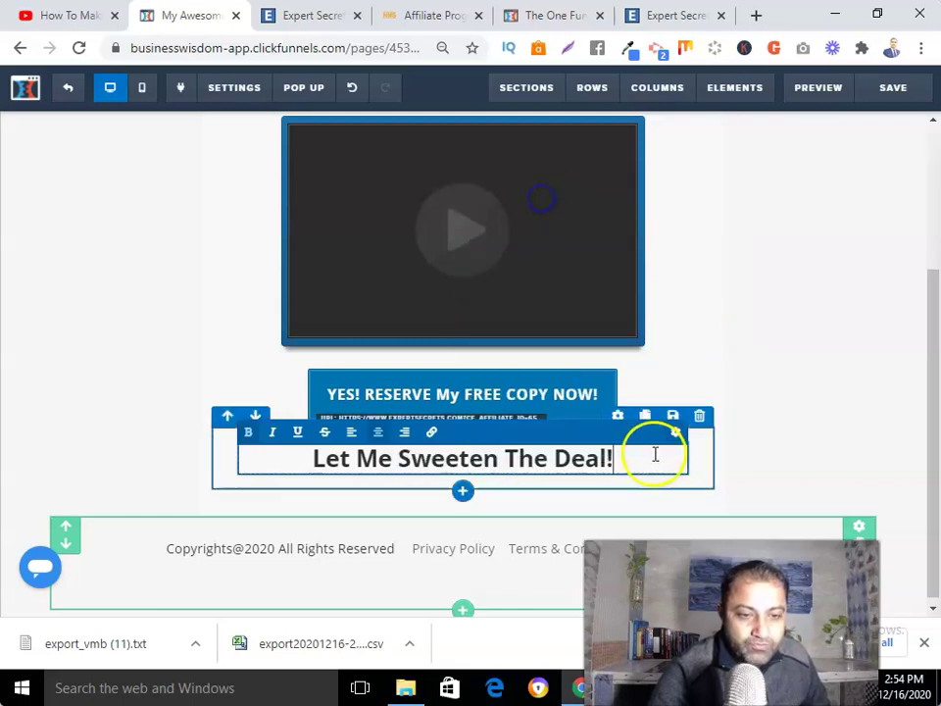
left_click(782, 434)
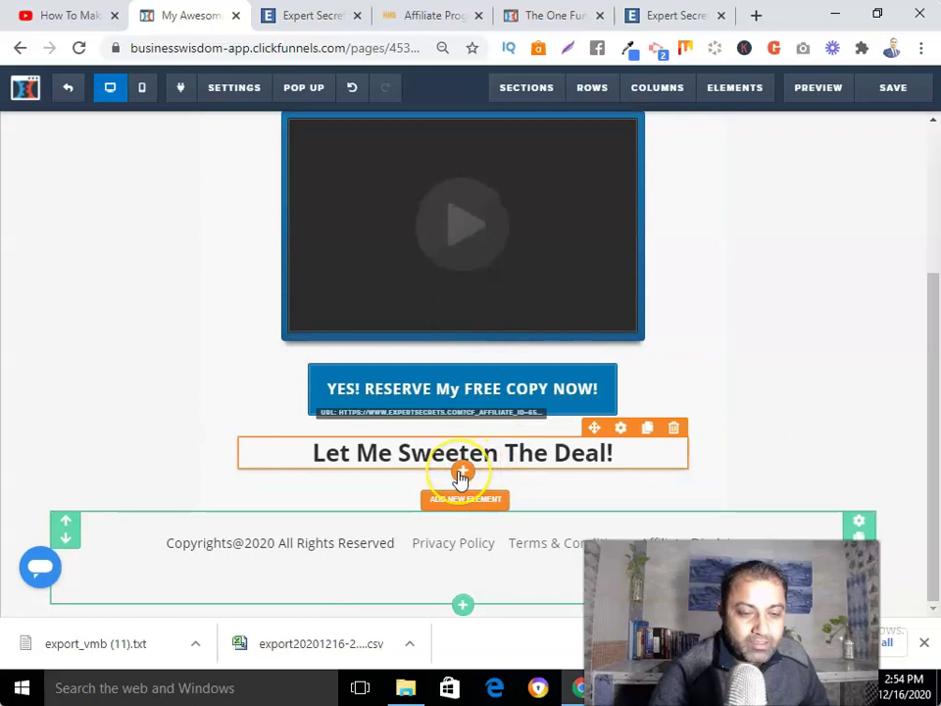
Add a two-column row below the "Let Me Sweeten The Deal!" headline
left_click(459, 472)
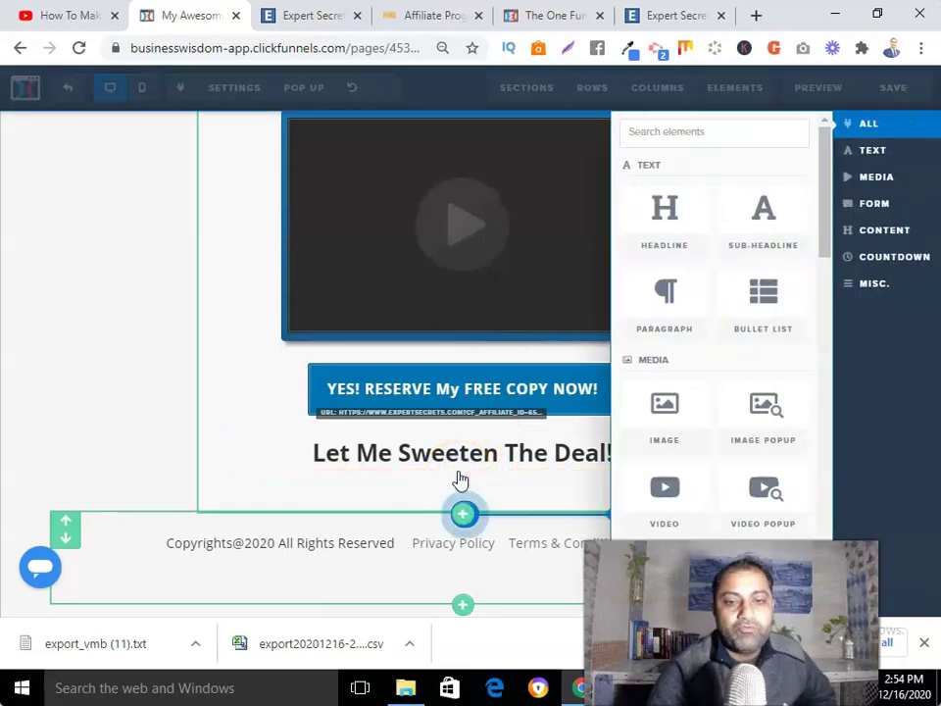
left_click_drag(751, 241, 285, 460)
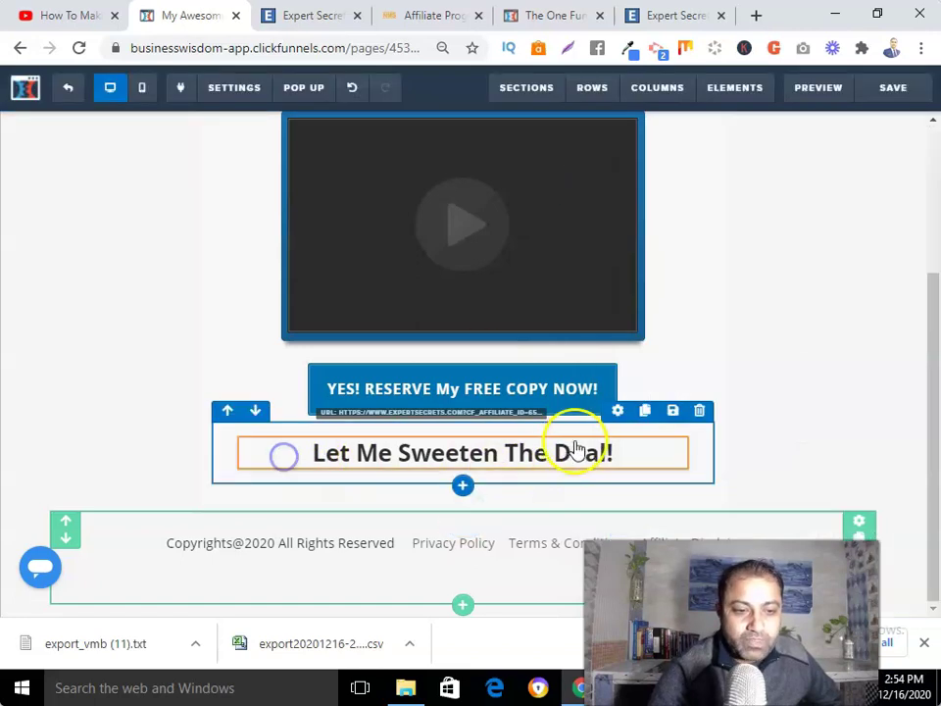
left_click(465, 490)
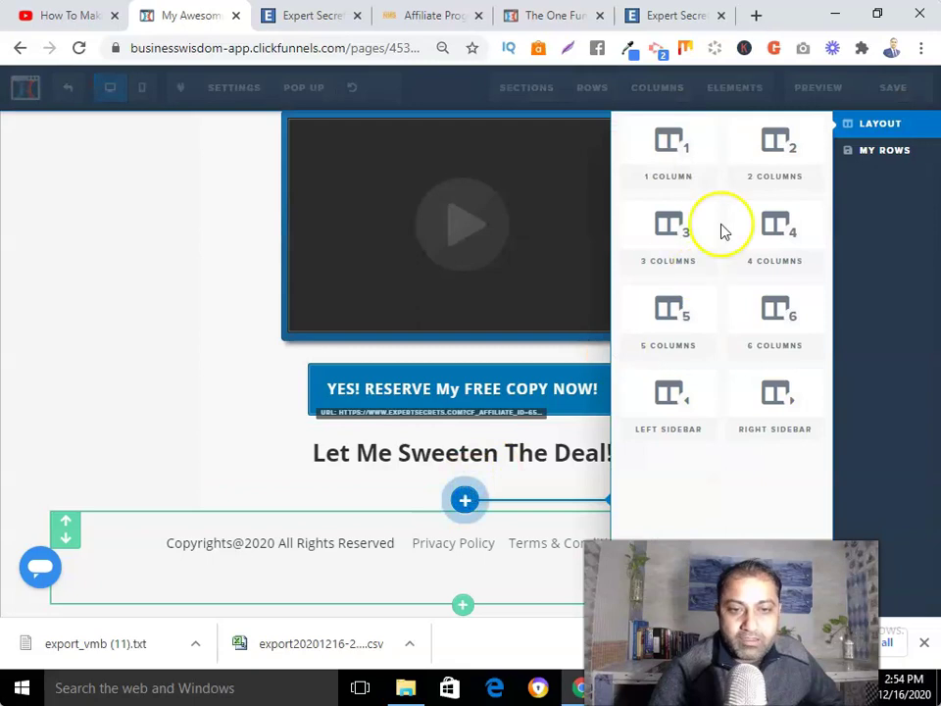
left_click(773, 155)
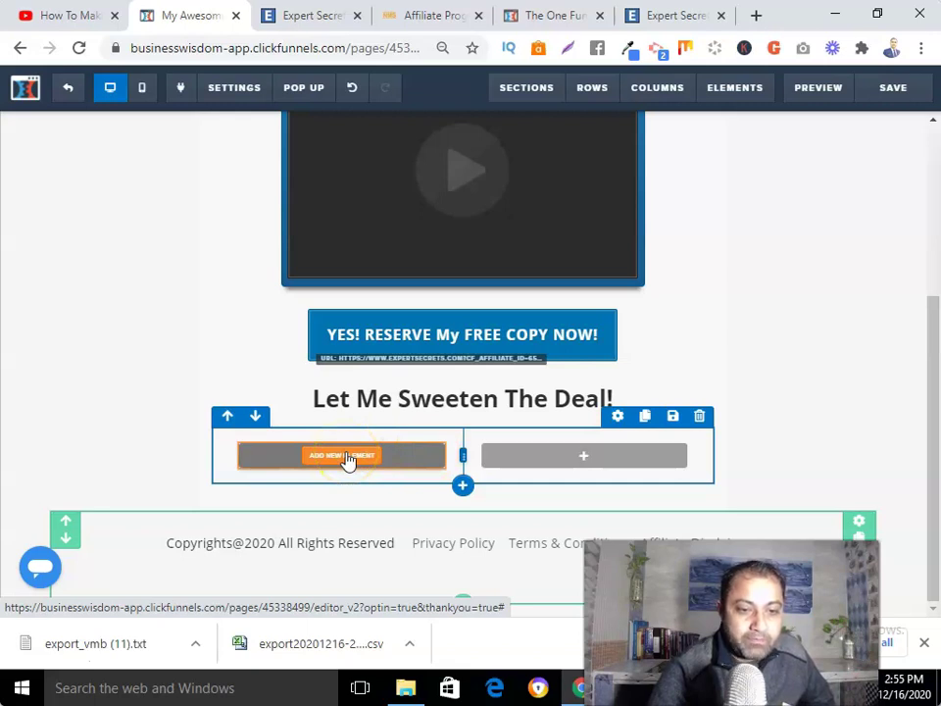
Place a headline element in the new row's first column and an image element in its second column
left_click(346, 457)
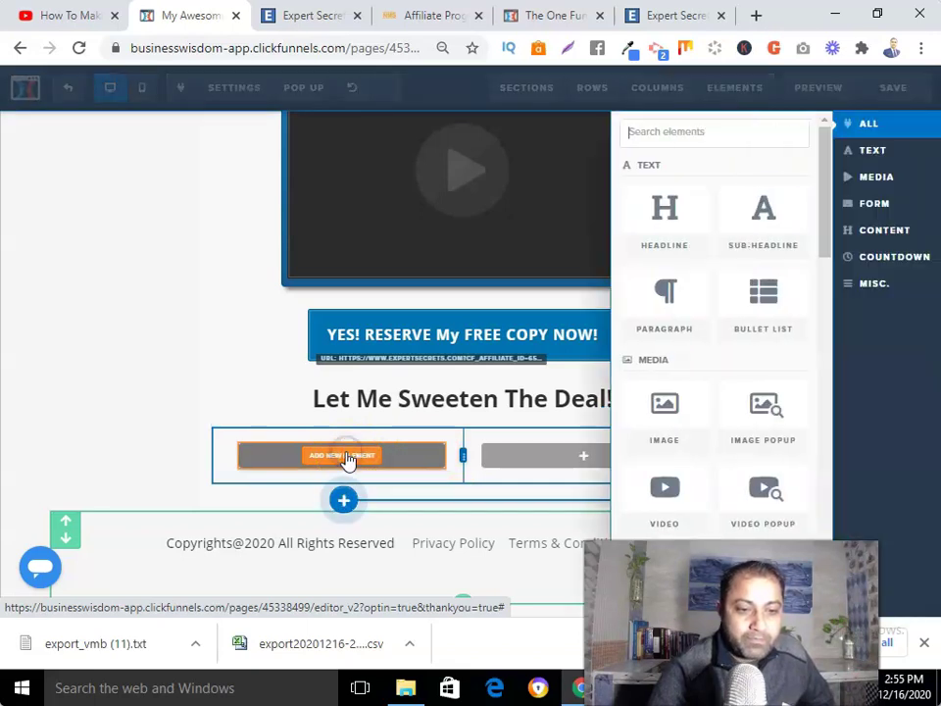
left_click(680, 241)
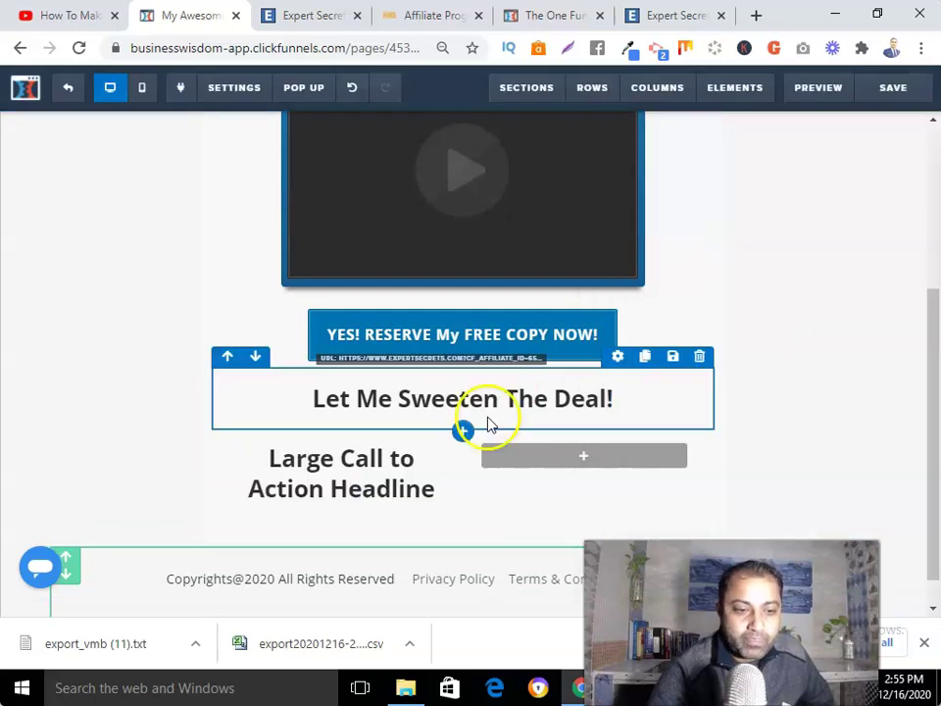
left_click(586, 453)
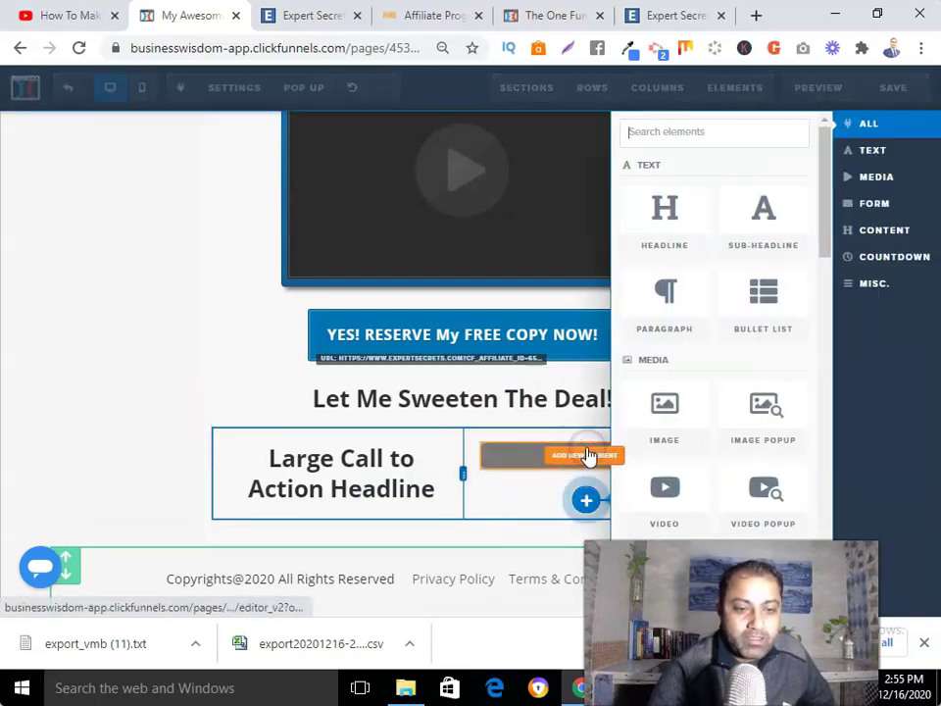
left_click(679, 417)
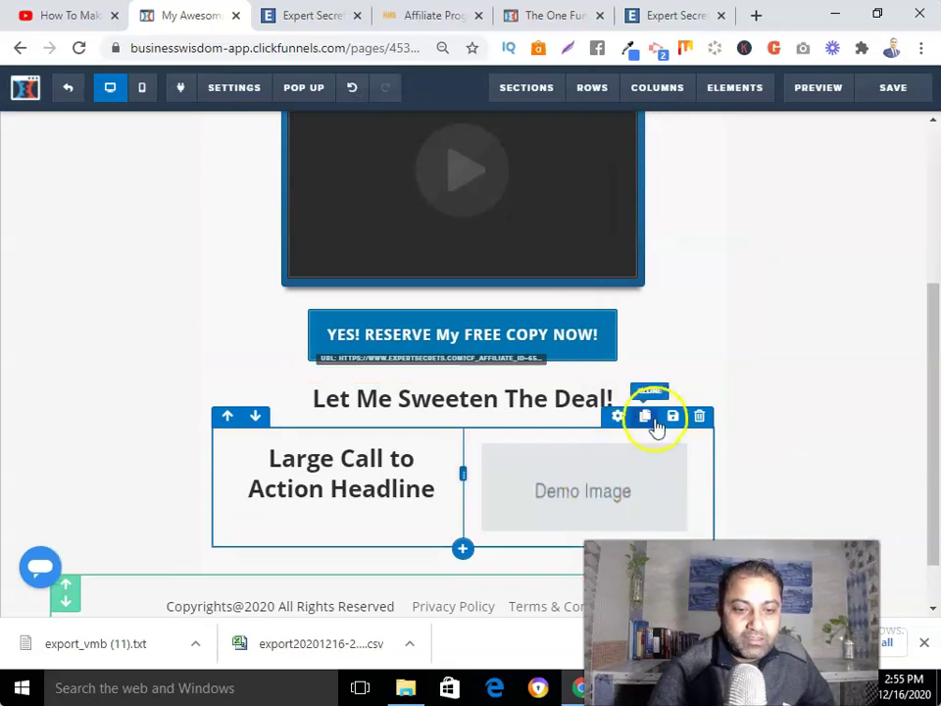
Change the placeholder headline in the two-column row's first column to "Bonus 1"
left_click(373, 476)
left_click(375, 475)
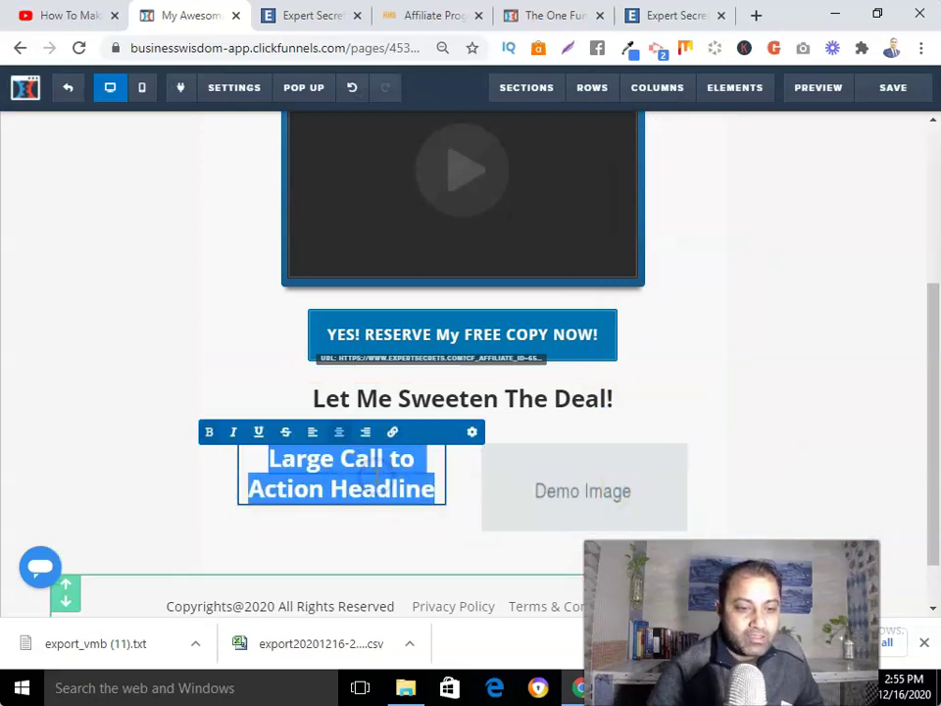
type("Bonuse !")
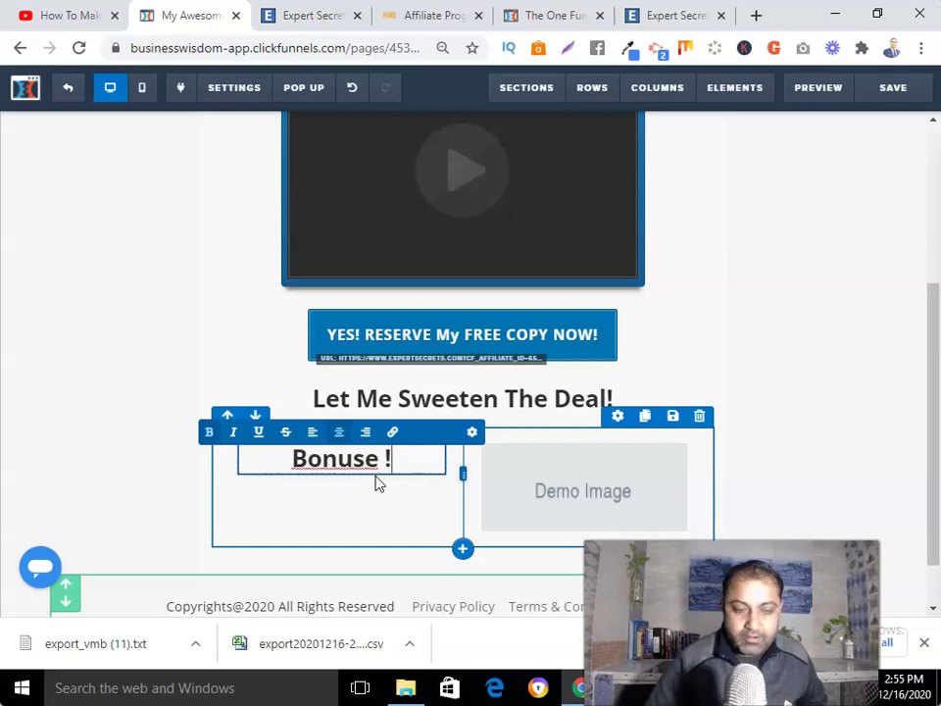
key("BackSpace")
type("!")
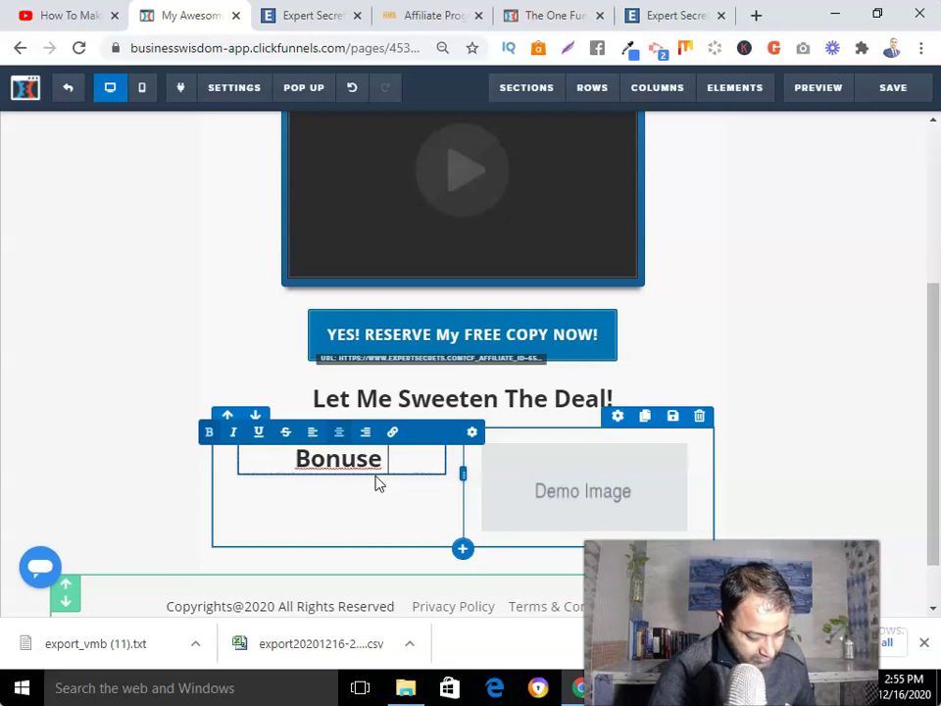
type("!")
key("BackSpace")
type("1")
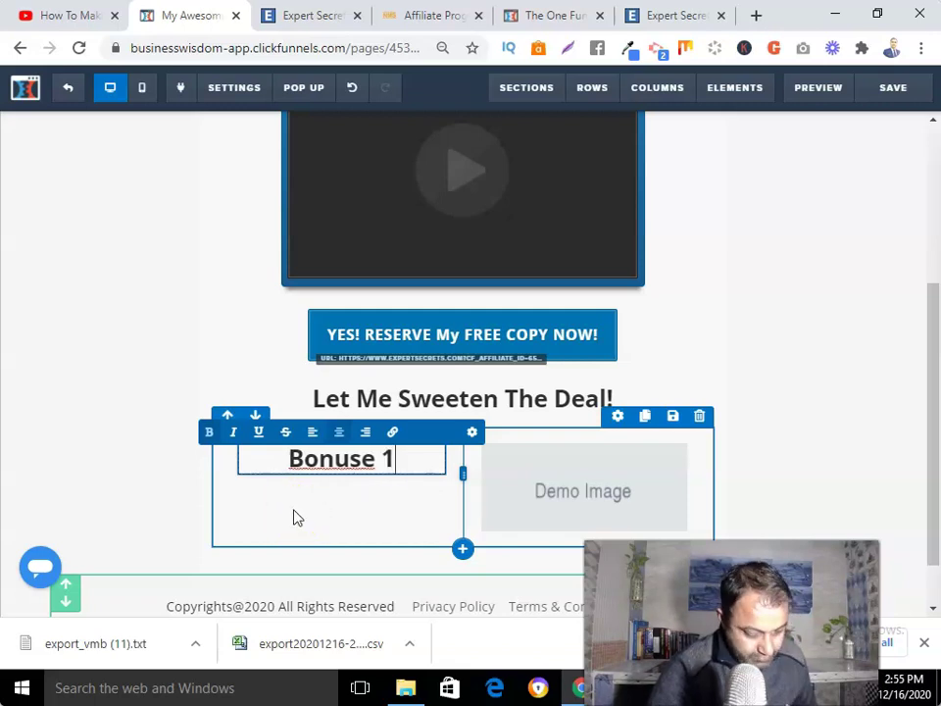
left_click(361, 461)
key("BackSpace")
left_click(774, 461)
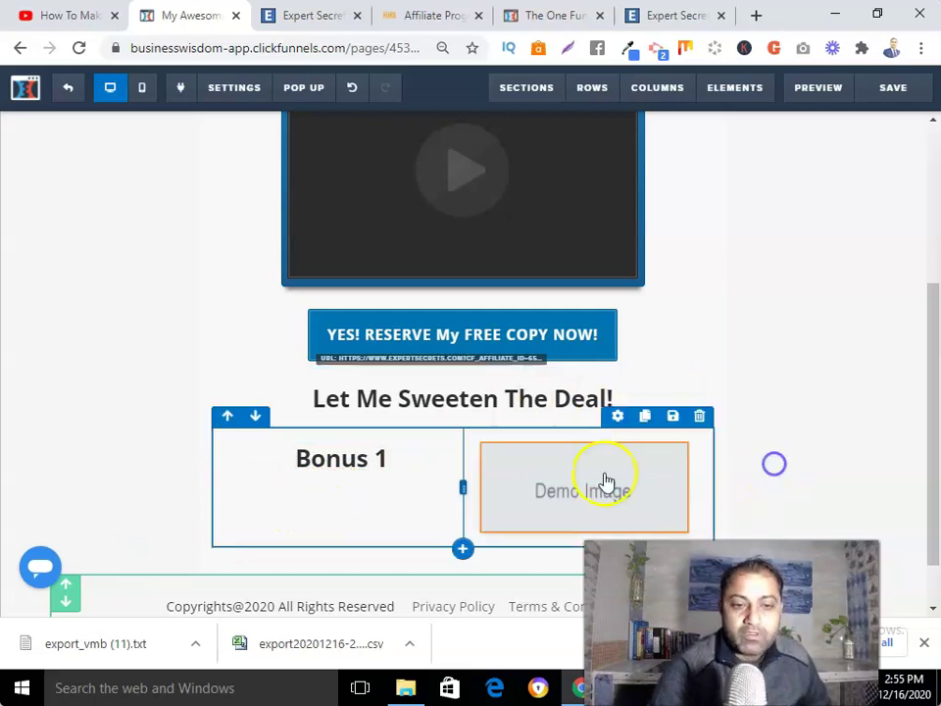
Replace the demo image beside "Bonus 1" with the 10 Day FB Live Challenge picture from the uploaded image library
left_click(623, 436)
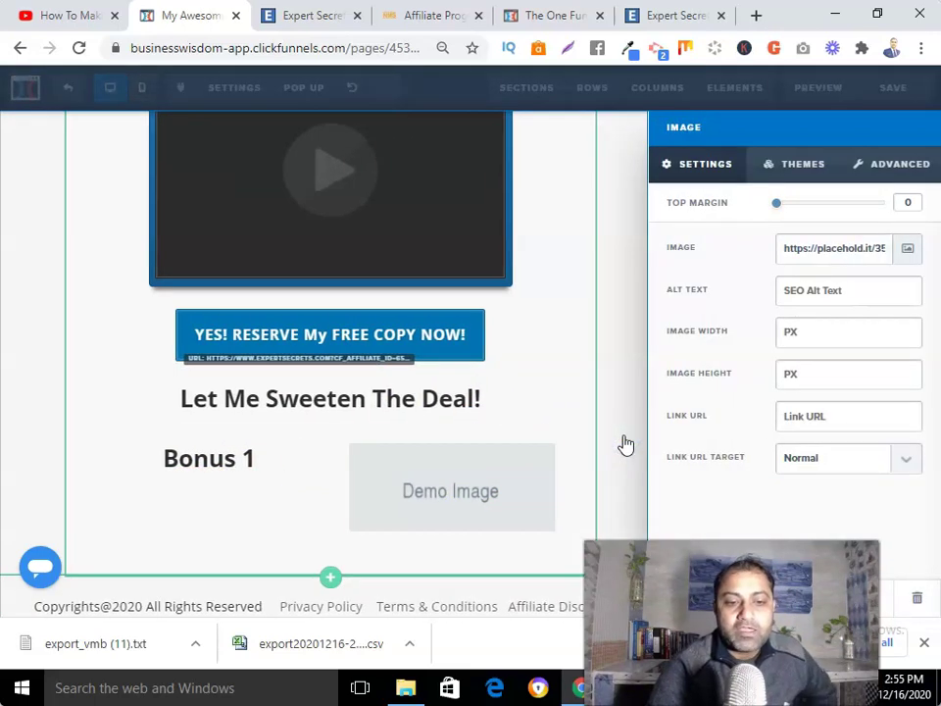
left_click(905, 266)
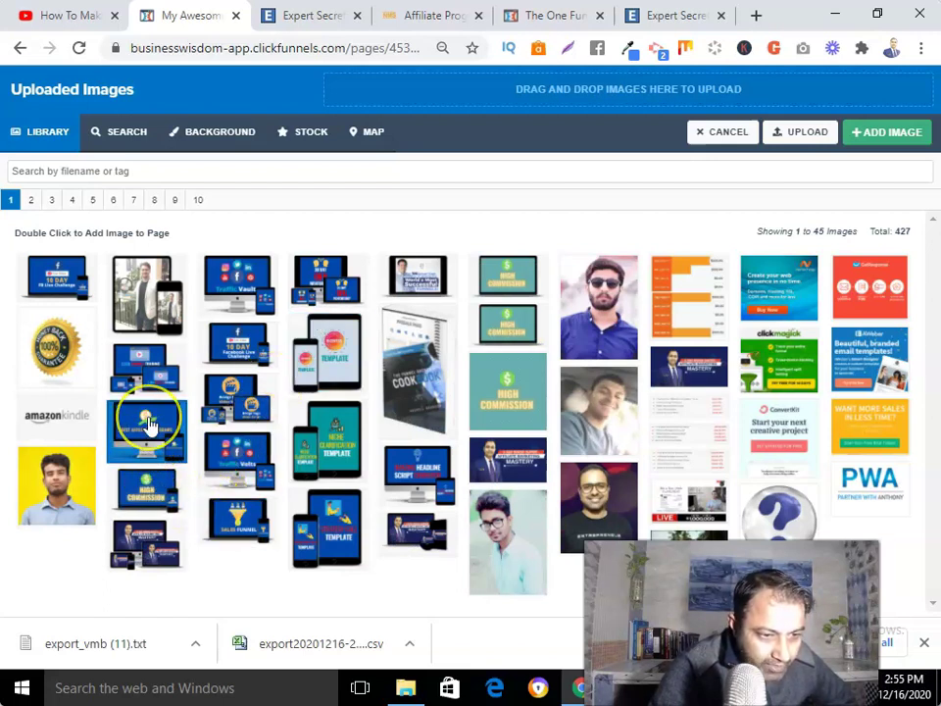
left_click(68, 289)
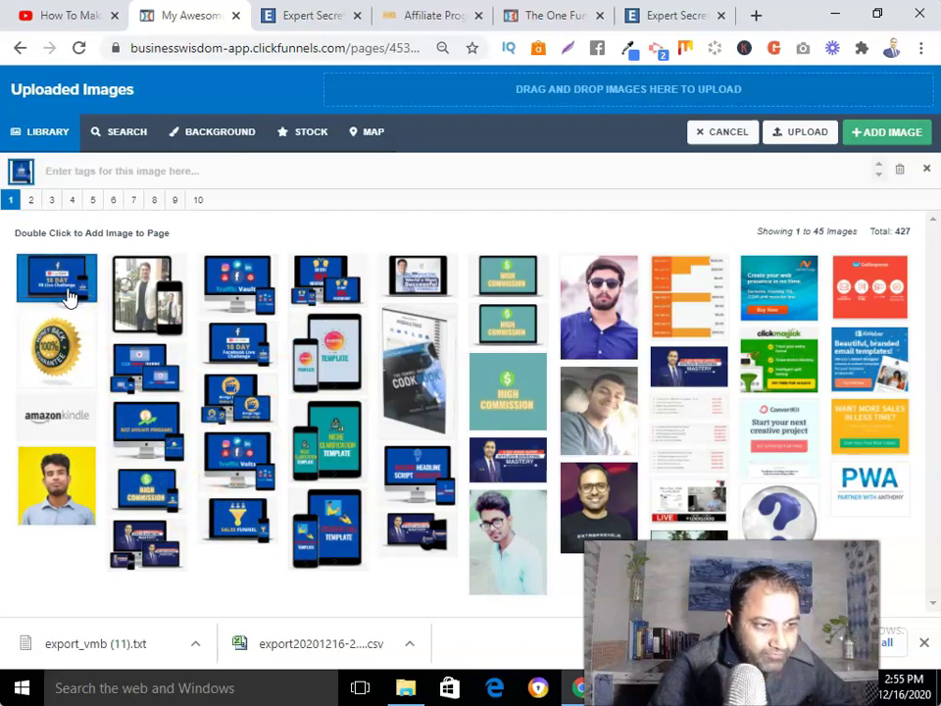
left_click(890, 142)
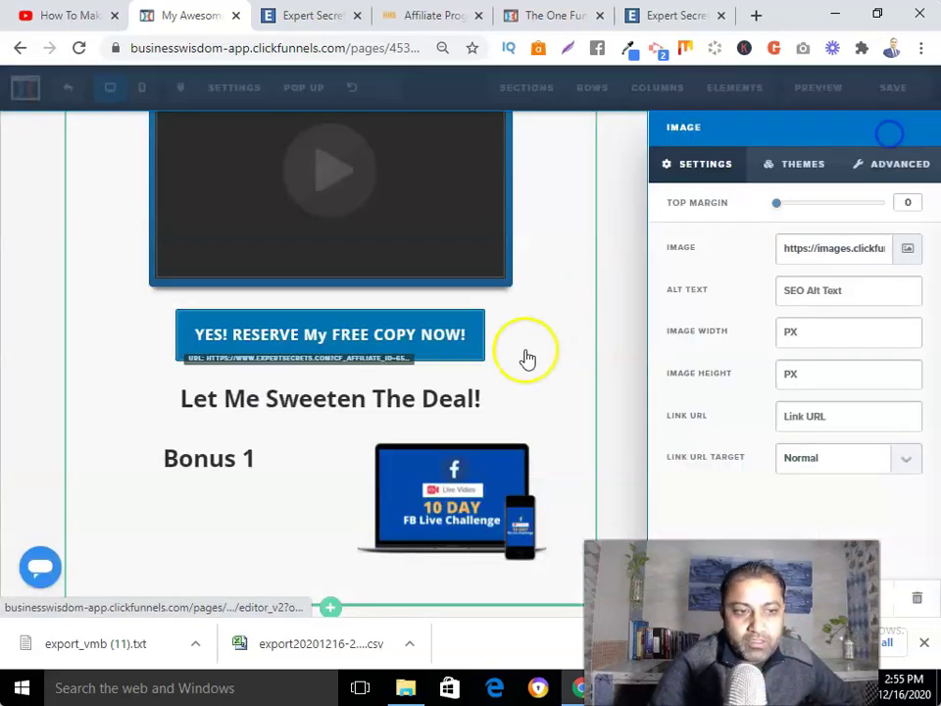
left_click(525, 441)
Add a sub-headline beneath the bonus image reading "Facebook 10 Day Live Challenge"
scroll(638, 441, "down", 1)
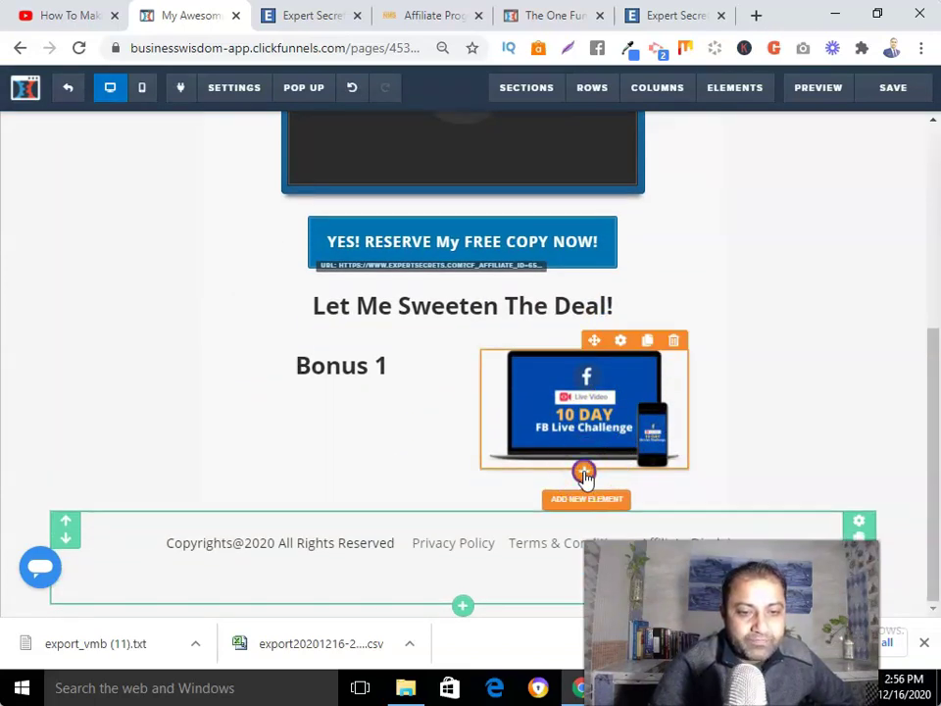
left_click(585, 474)
left_click(758, 218)
triple_click(570, 503)
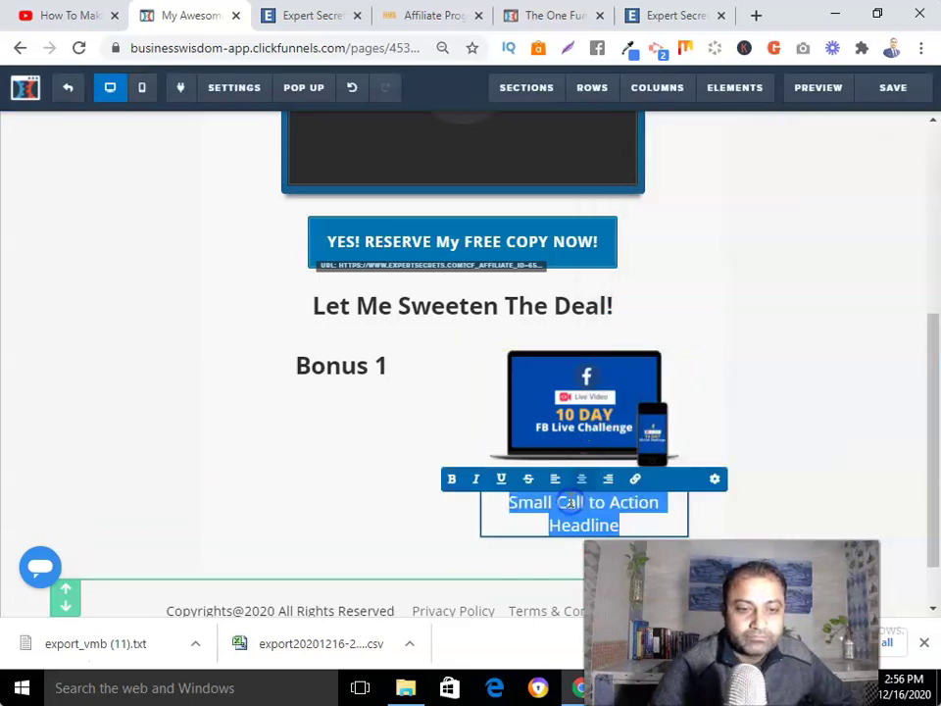
type("Facebook 10")
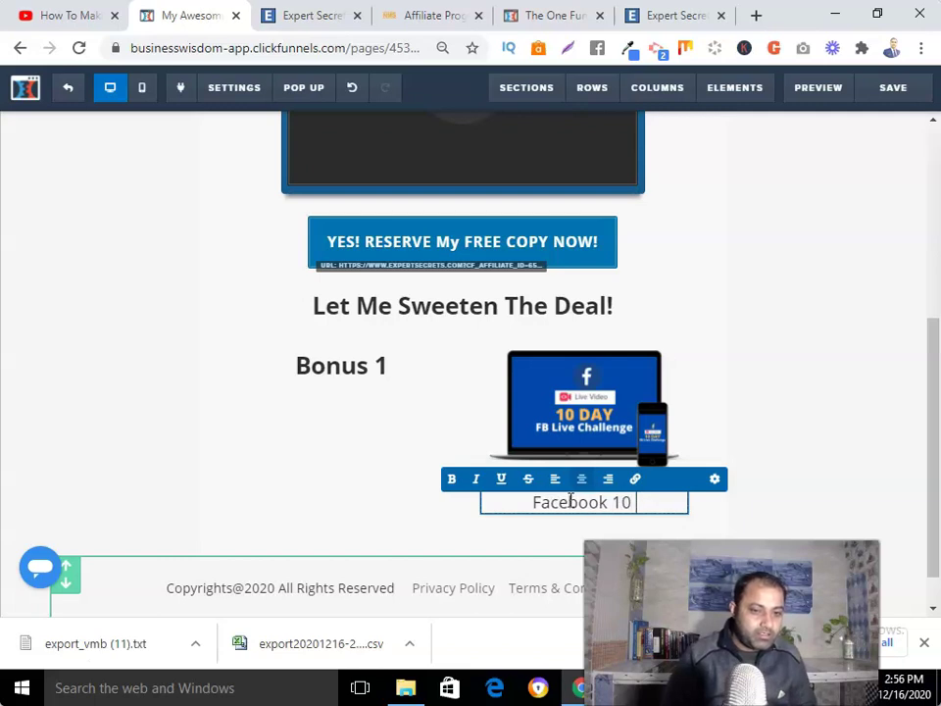
type("Live Challenge")
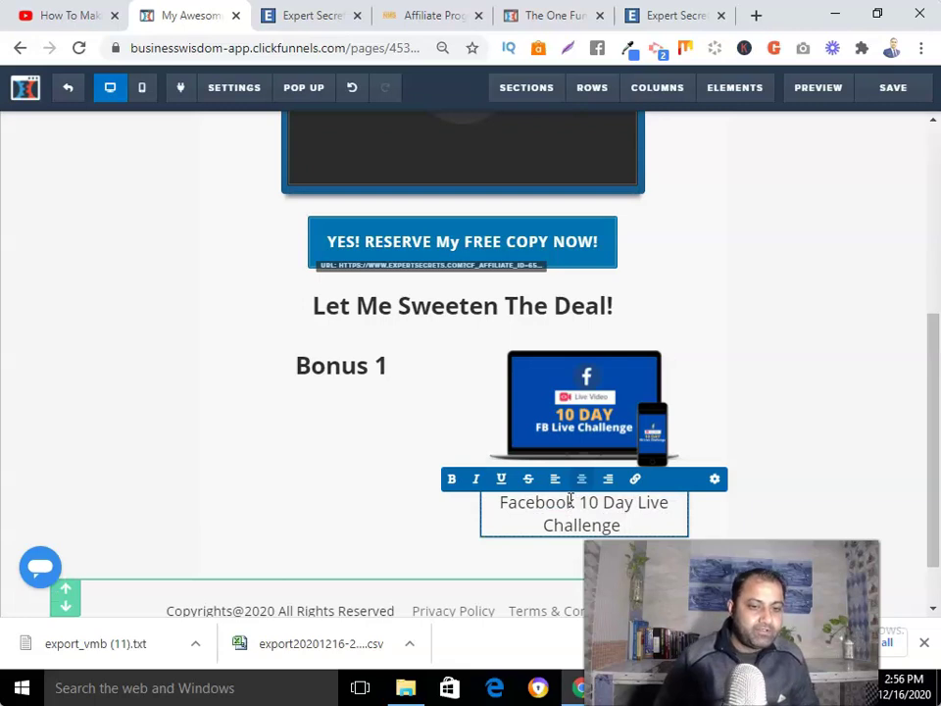
Clone the "Bonus 1" row with its image and caption, and change the copy's headline to "Bonus 2"
left_click(504, 469)
scroll(592, 377, "down", 1)
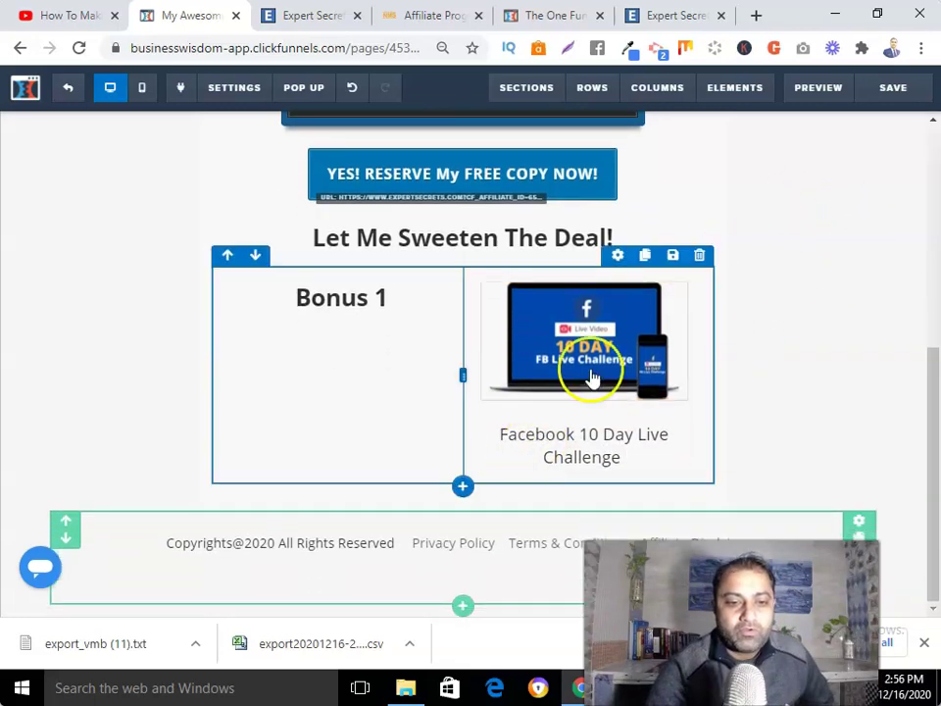
left_click(647, 257)
scroll(647, 257, "down", 3)
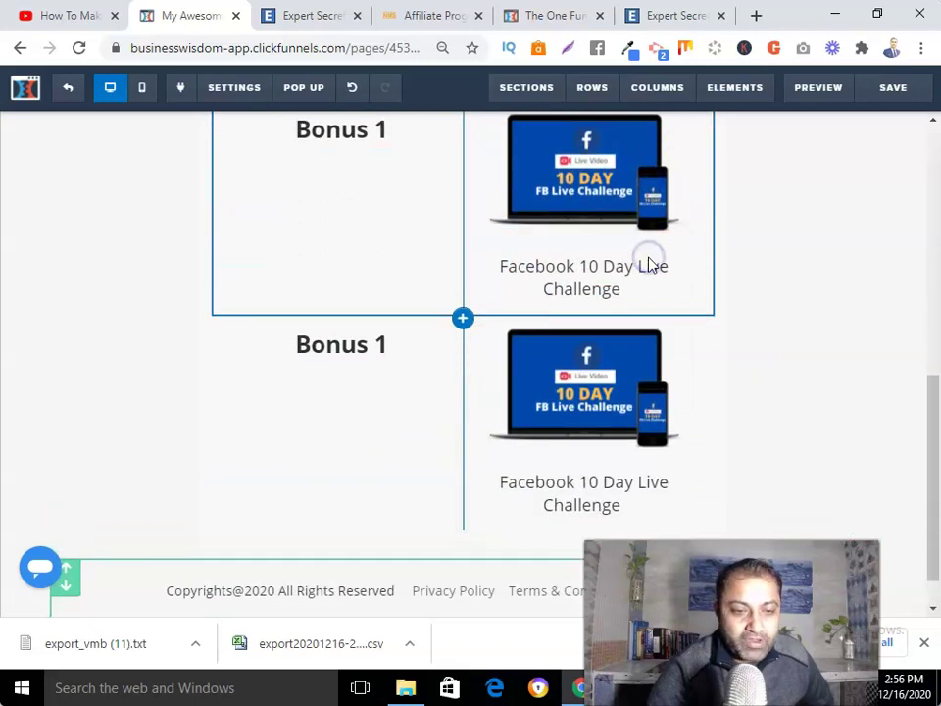
left_click(394, 297)
key("BackSpace")
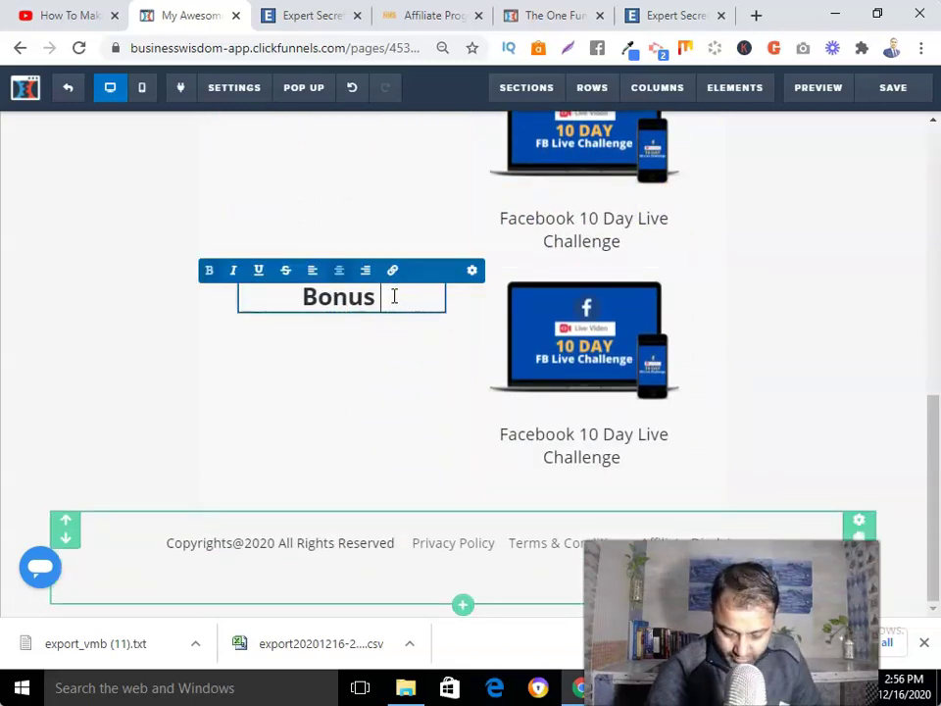
type("2")
left_click(800, 319)
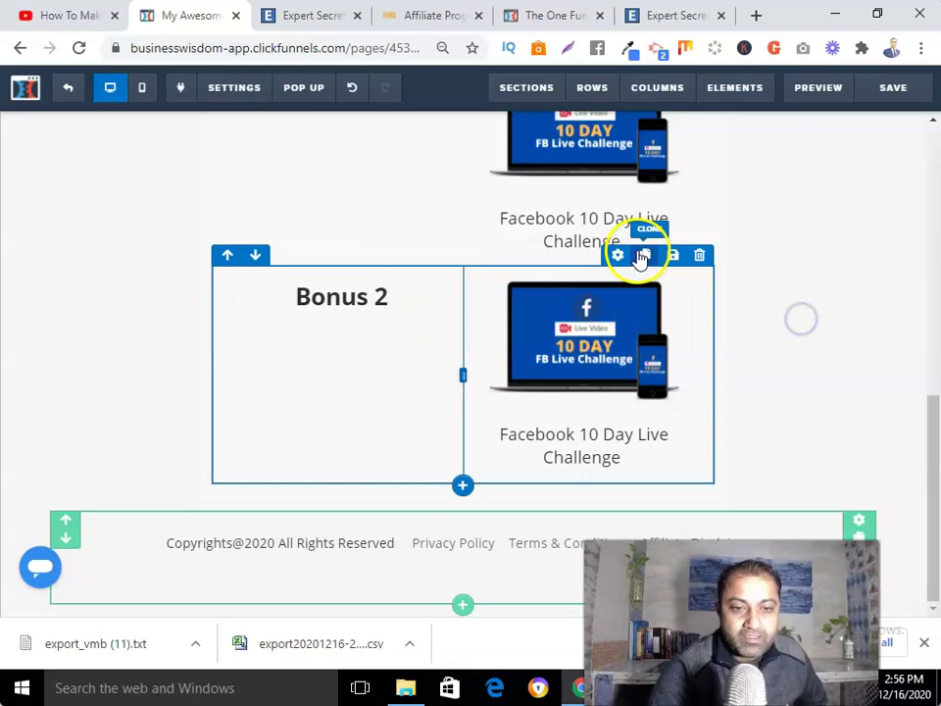
Replace the image in the "Bonus 2" row with the 30 Day OFA Mentorship picture from the uploaded image library
left_click(622, 268)
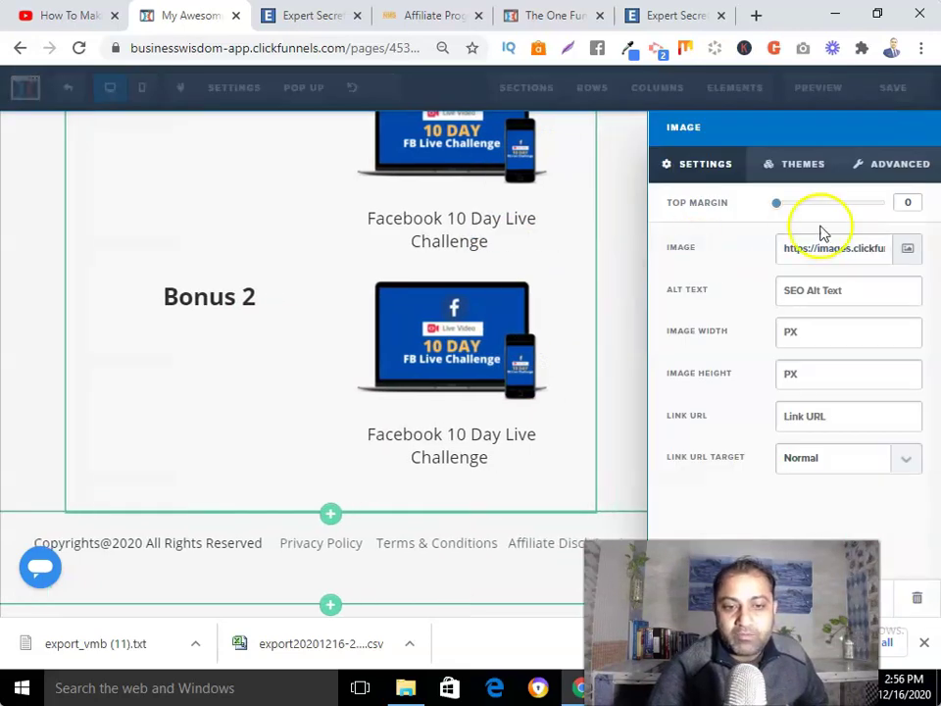
left_click(907, 251)
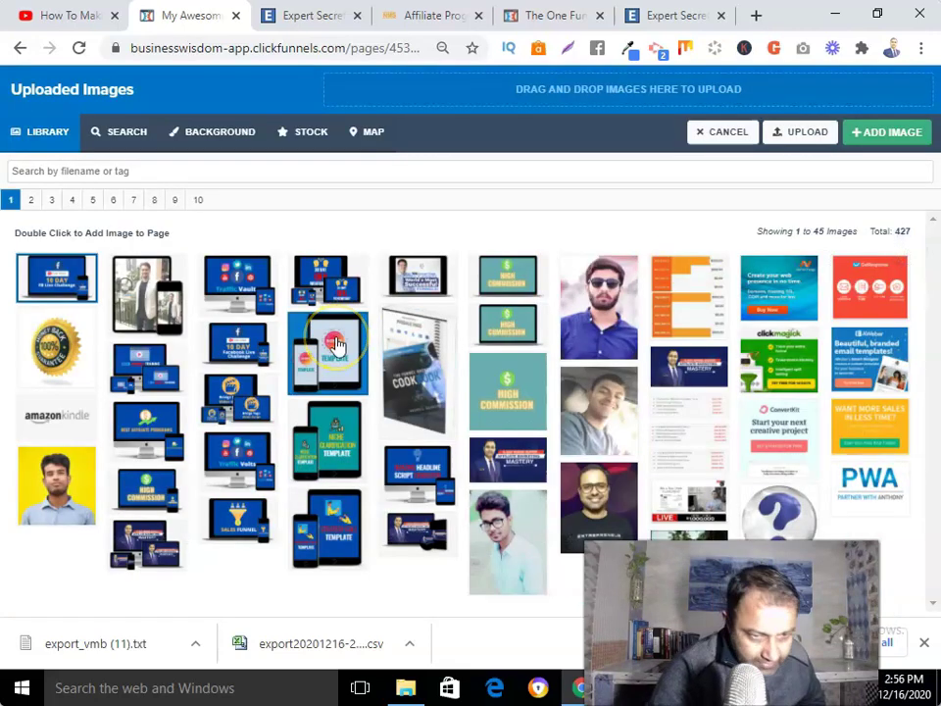
left_click(338, 285)
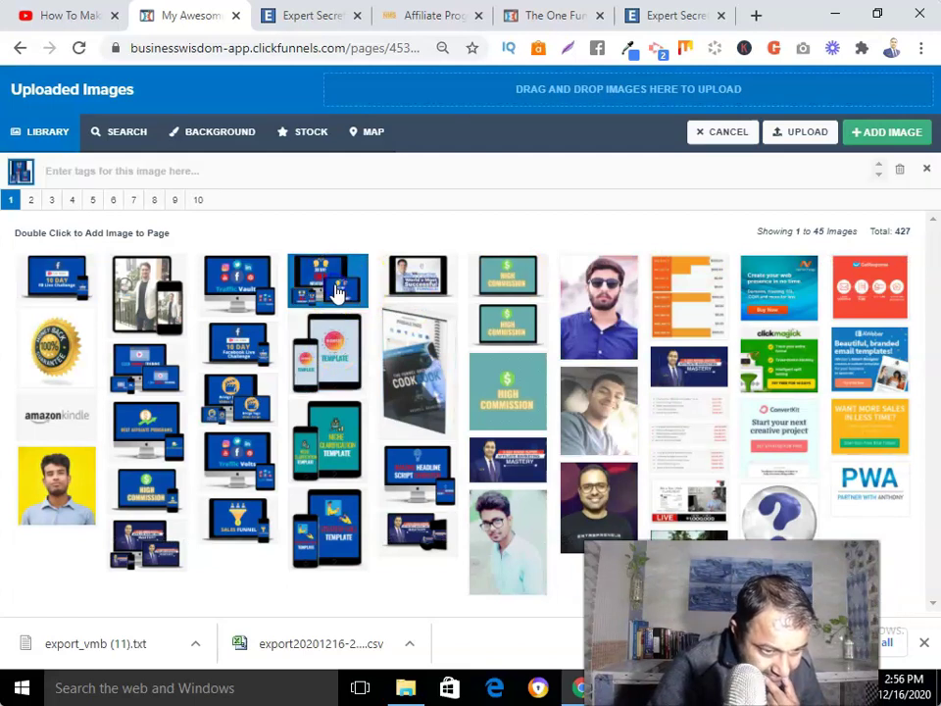
left_click(878, 132)
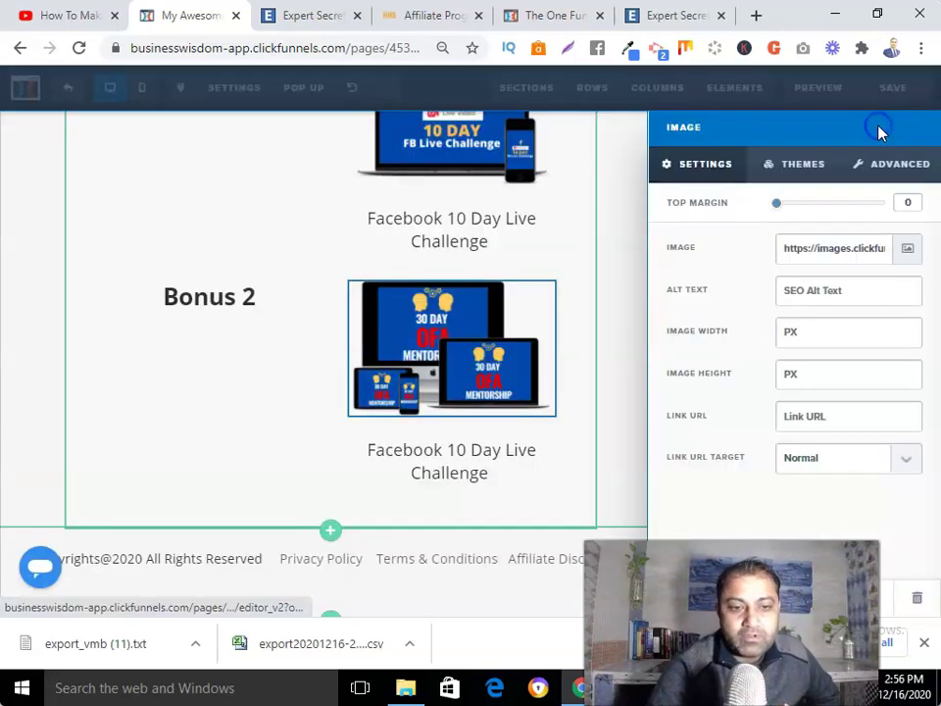
Change the caption beneath the "Bonus 2" image to "30 Day Mentorship"
left_click(426, 457)
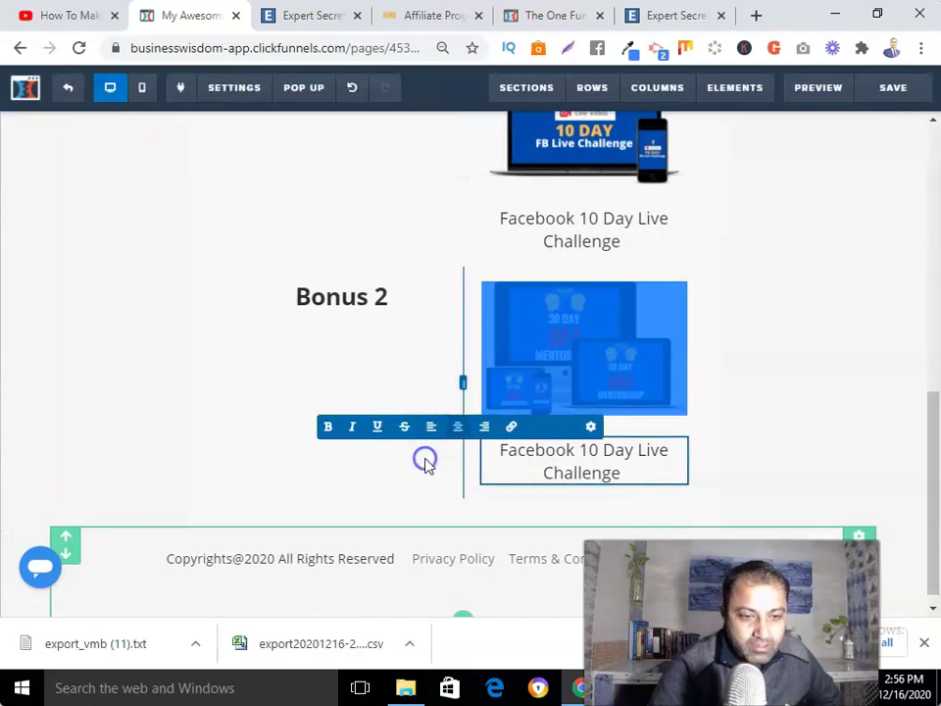
left_click(529, 458)
left_click_drag(525, 451, 648, 476)
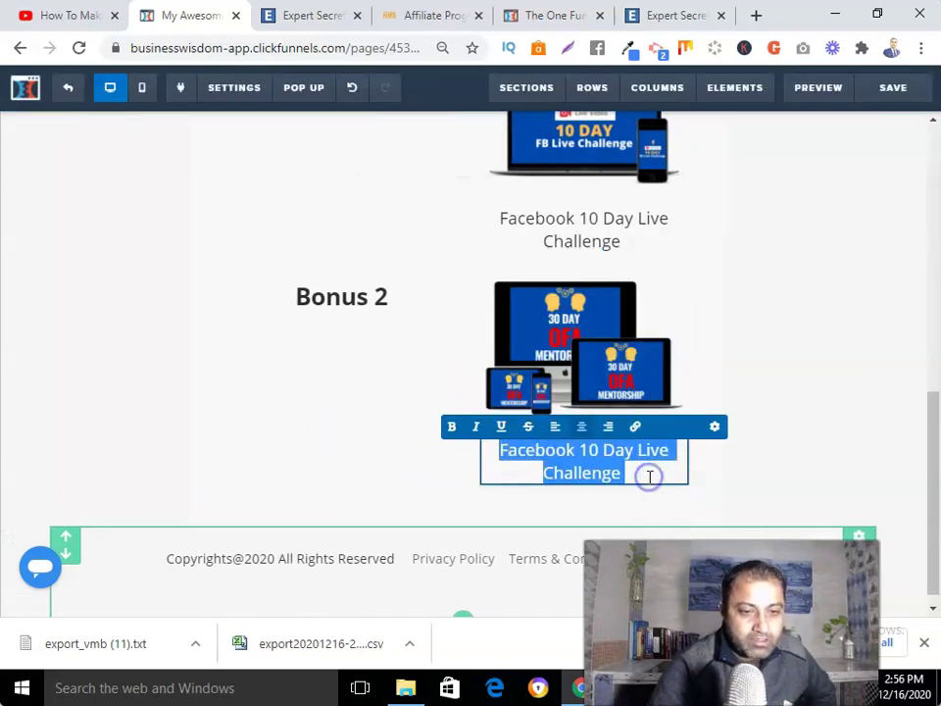
type("30 Da")
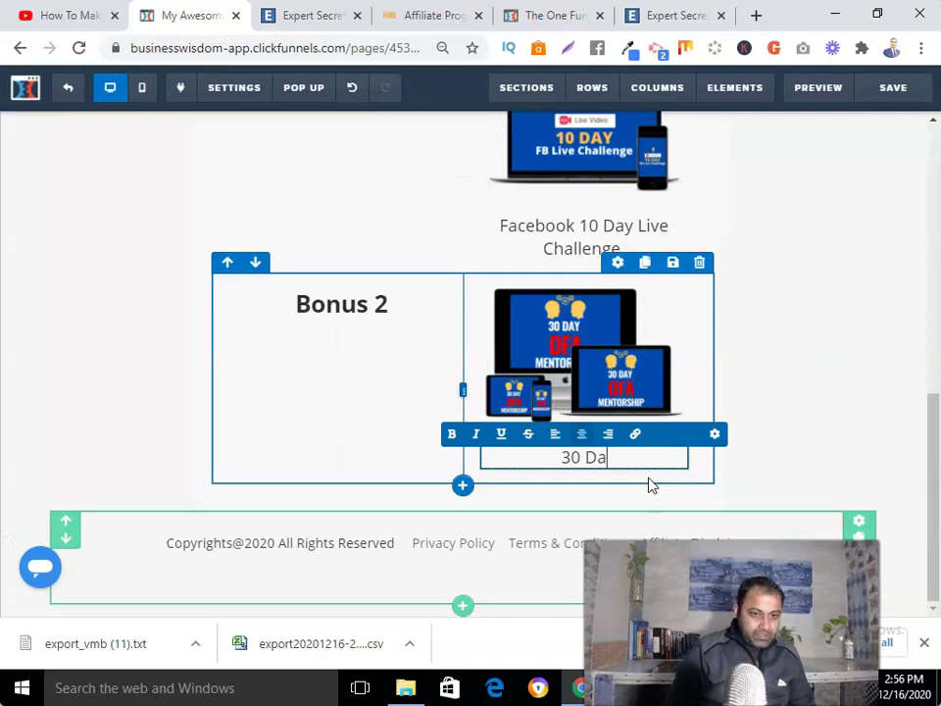
type("y Mentor Ship")
key("BackSpace")
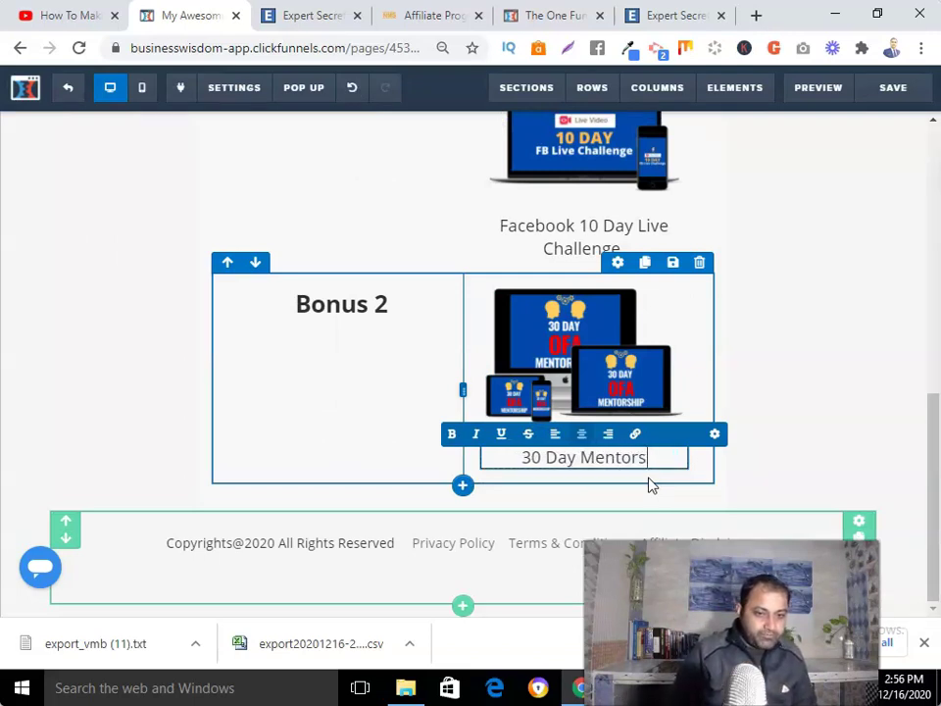
type("p")
left_click(862, 353)
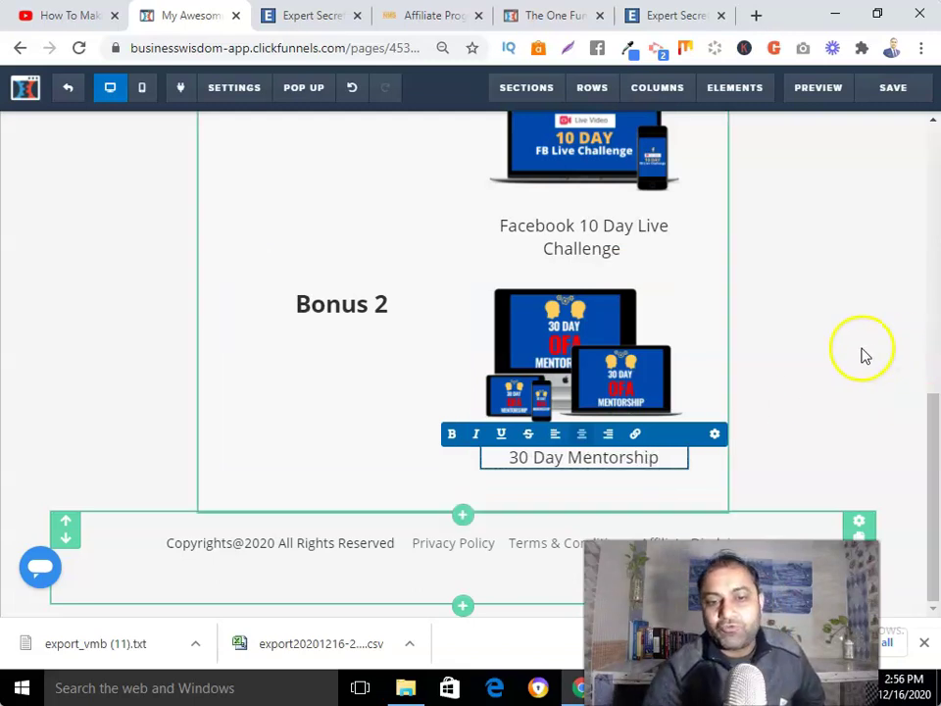
Set the video type of the thank-you page's video element to YouTube
scroll(861, 353, "up", 2)
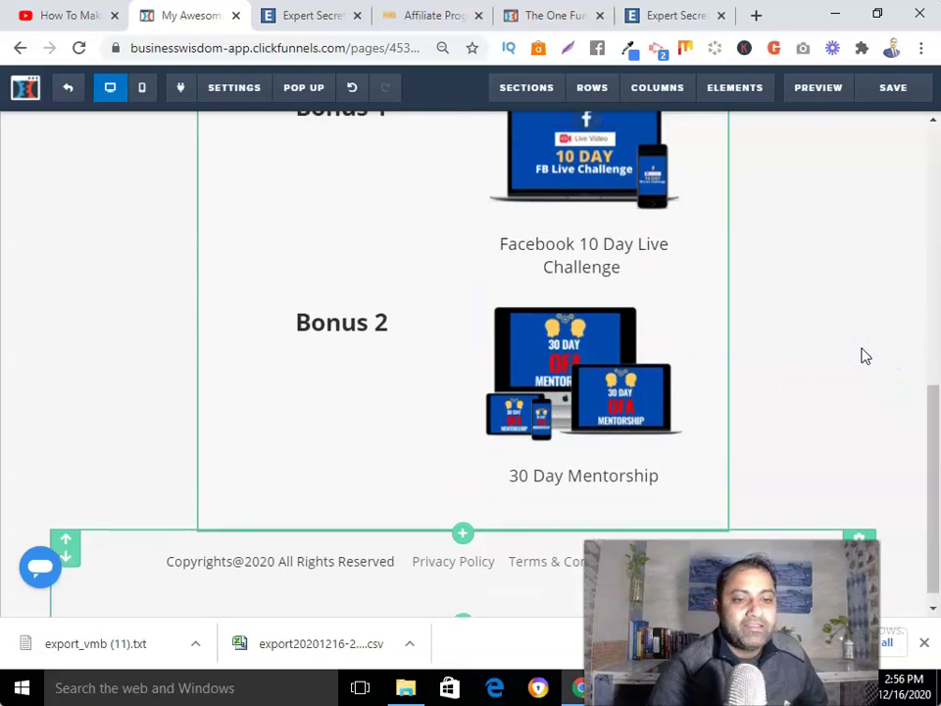
scroll(373, 490, "down", 2)
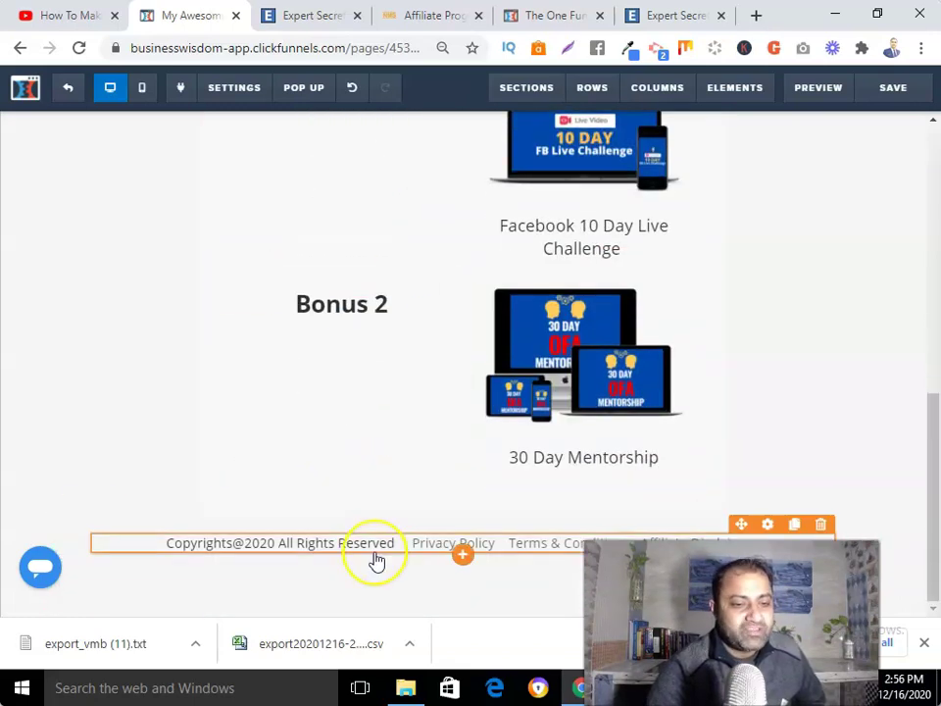
scroll(588, 461, "up", 4)
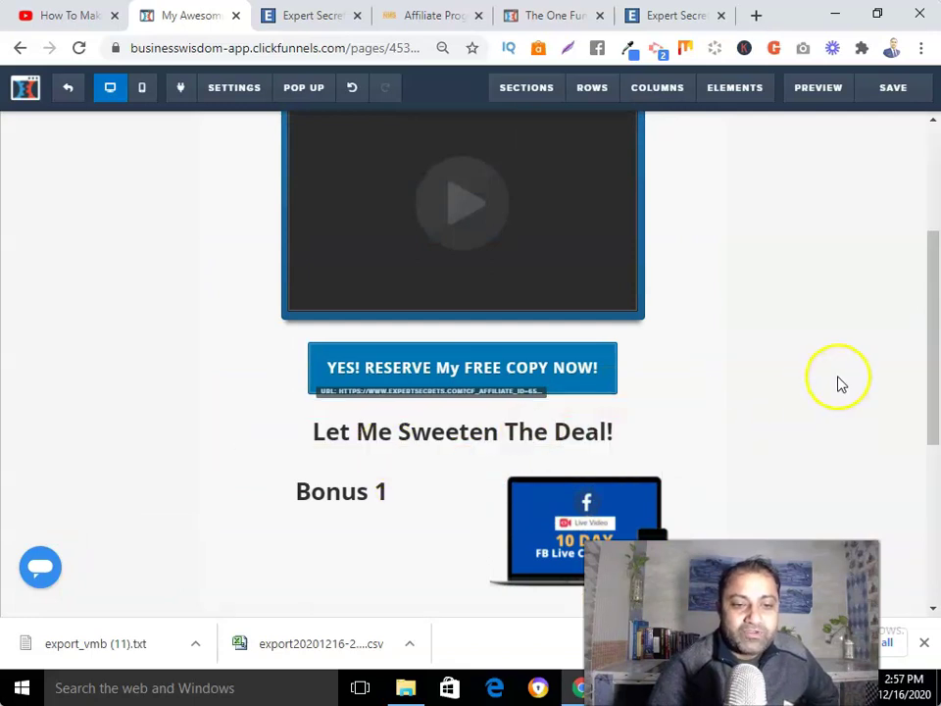
scroll(424, 417, "up", 2)
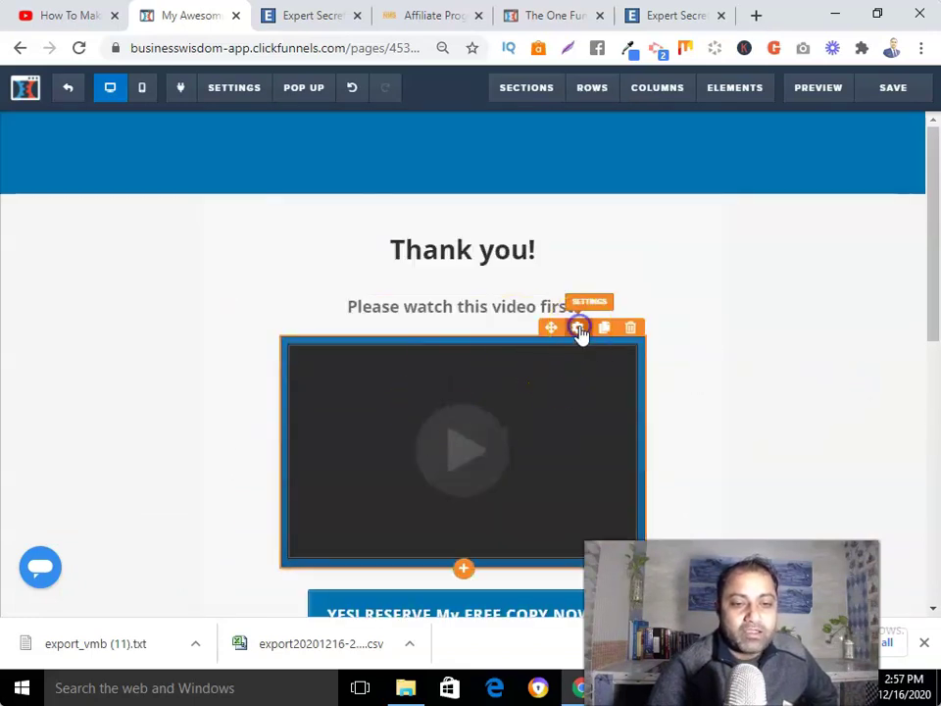
left_click(579, 328)
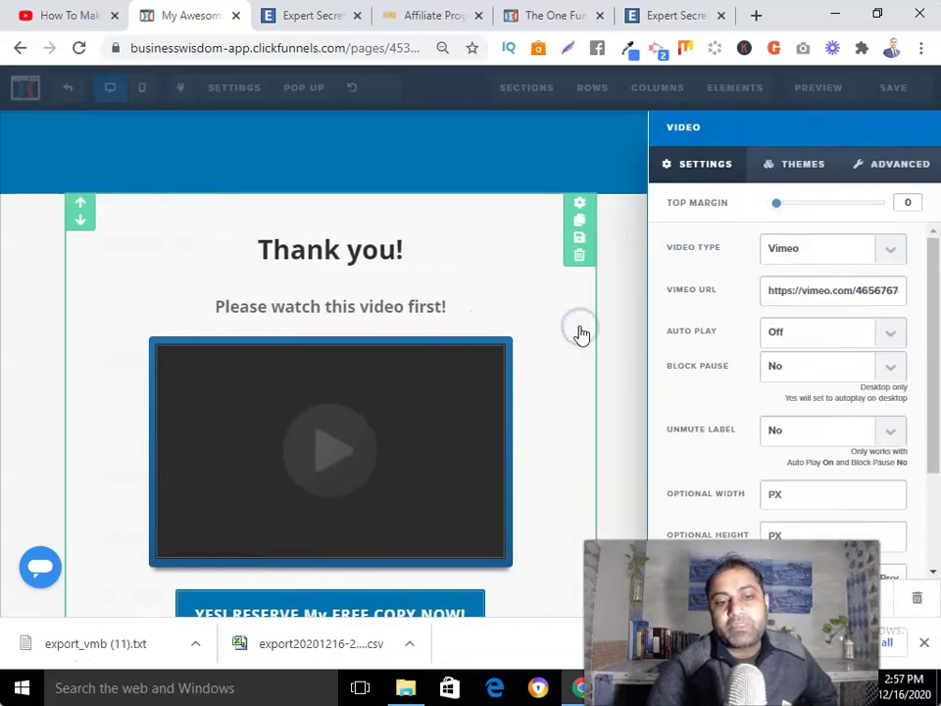
left_click(892, 250)
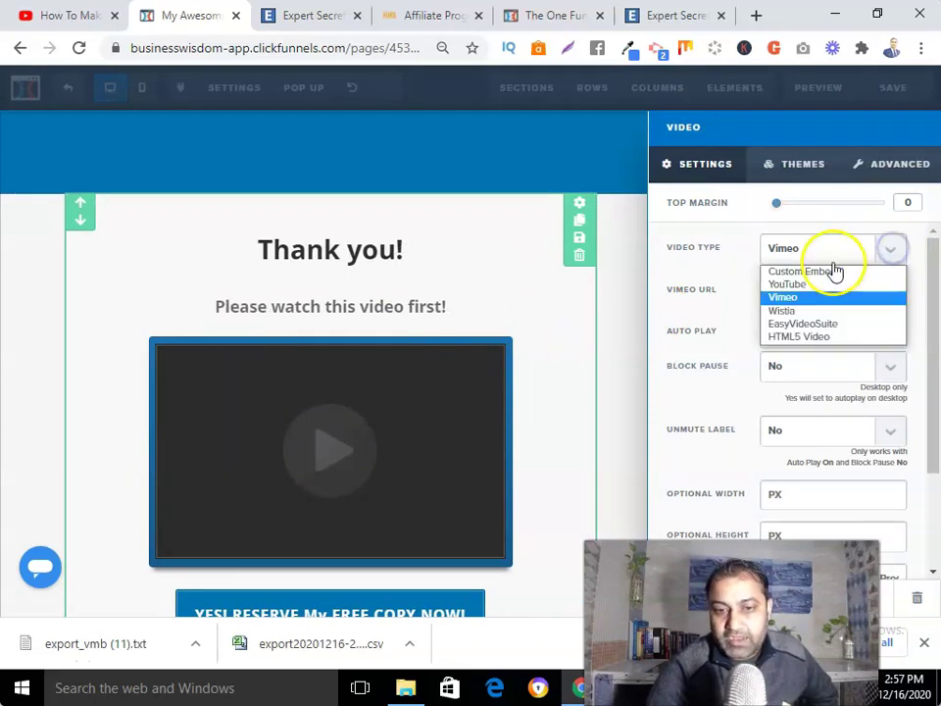
left_click(802, 282)
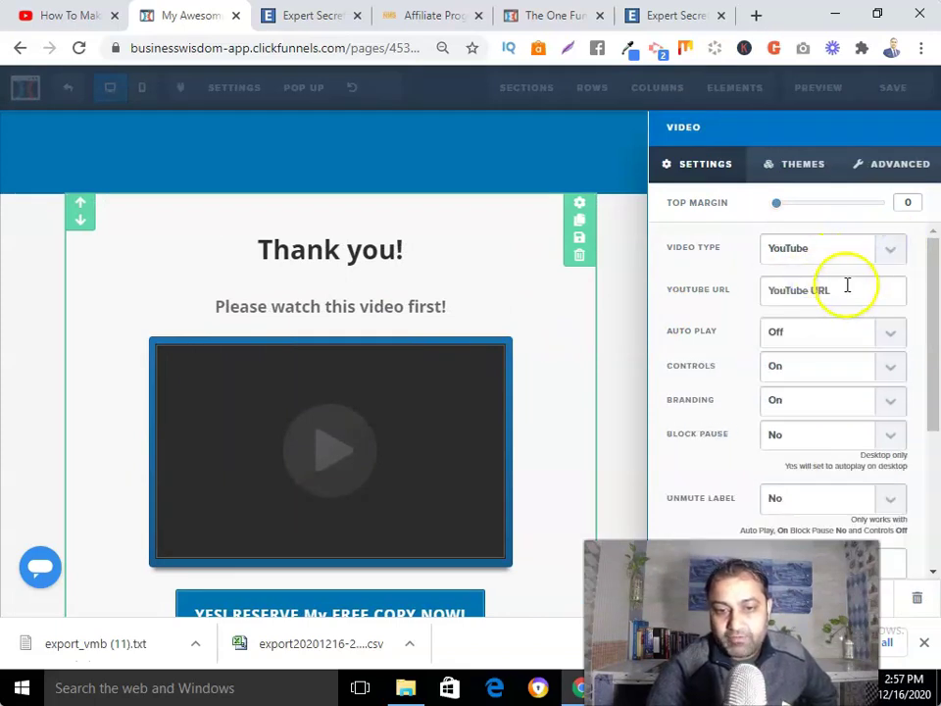
Open YouTube in a new browser tab from the Google apps list
left_click(756, 15)
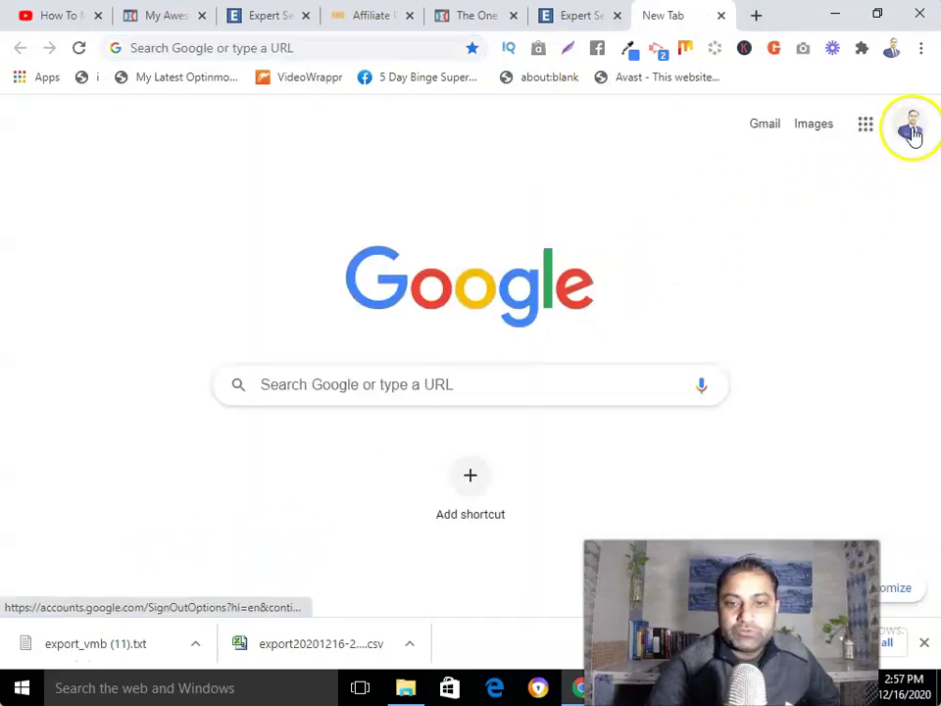
left_click(909, 127)
left_click(649, 138)
left_click(866, 124)
left_click(701, 287)
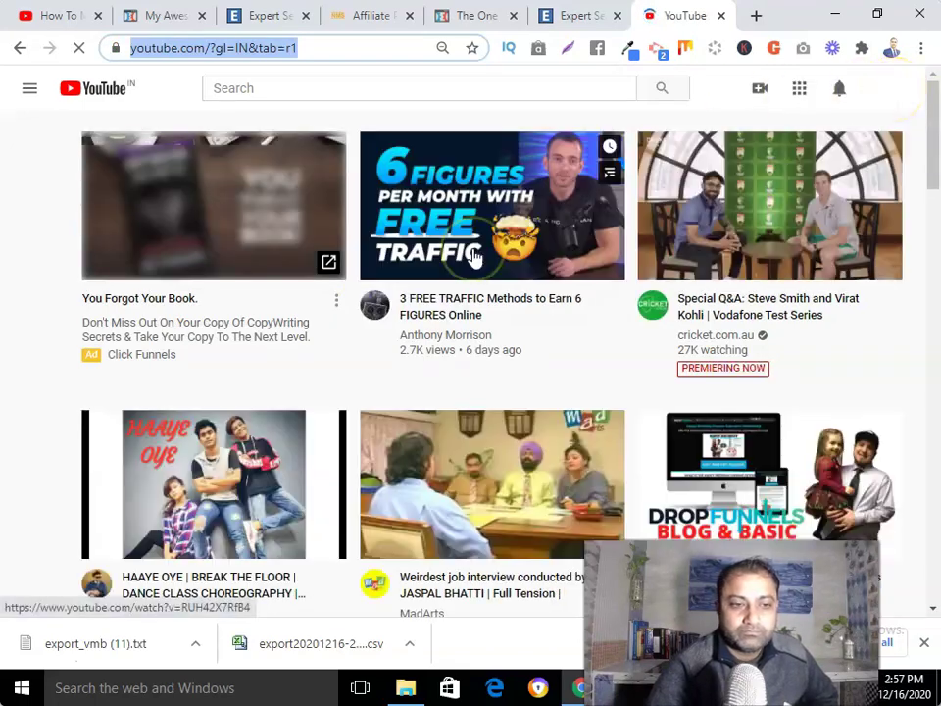
Go to the account's own YouTube channel and open the uploaded video "How To Make Money Online With Affiliate Marketing For FREE!"
left_click(891, 98)
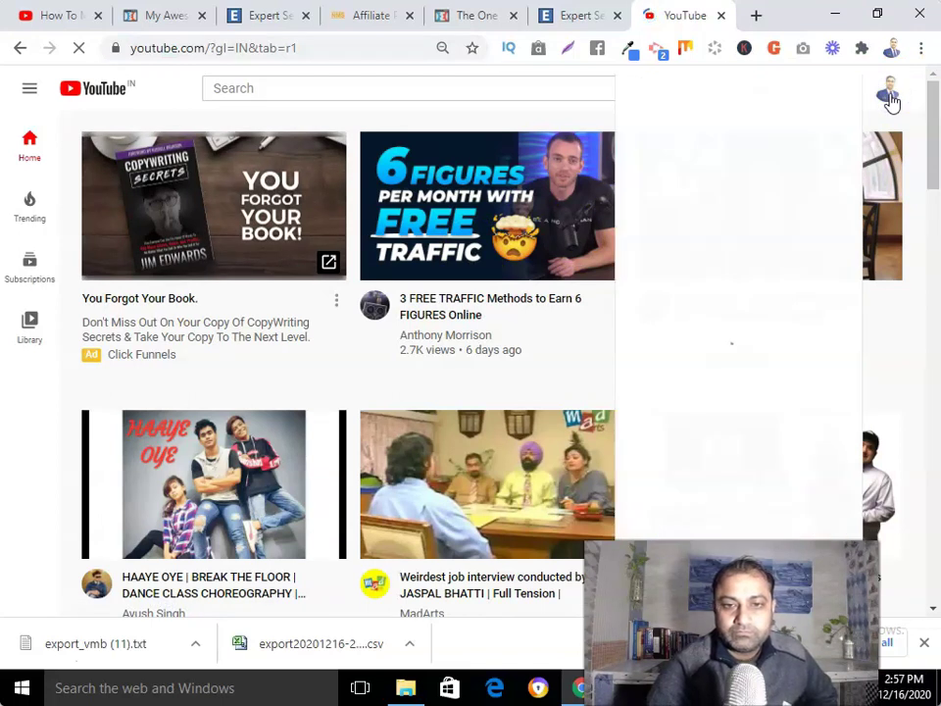
left_click(722, 180)
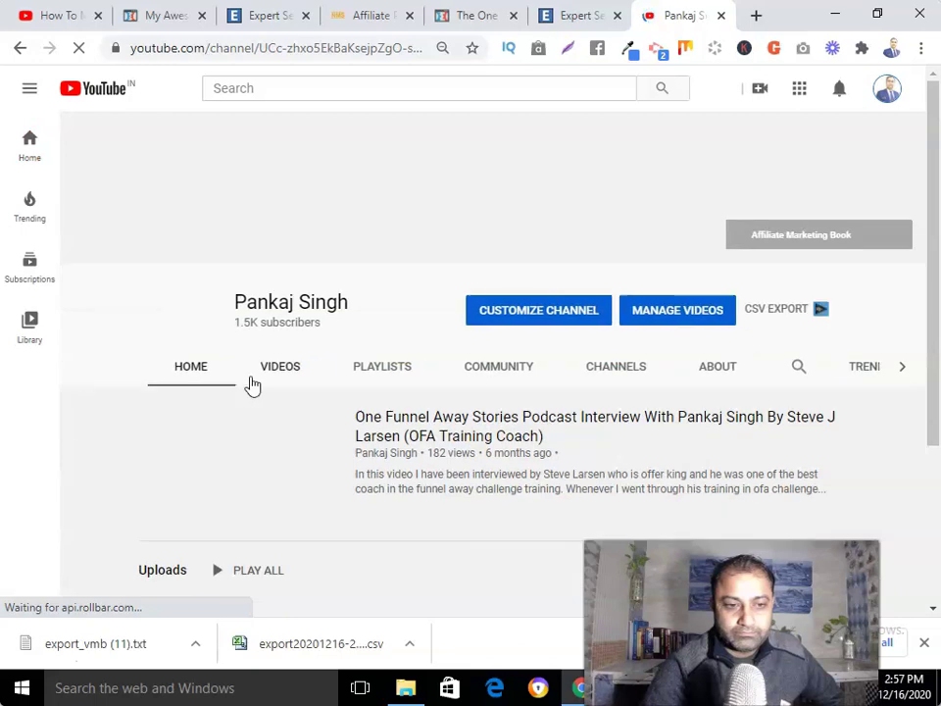
scroll(255, 382, "down", 2)
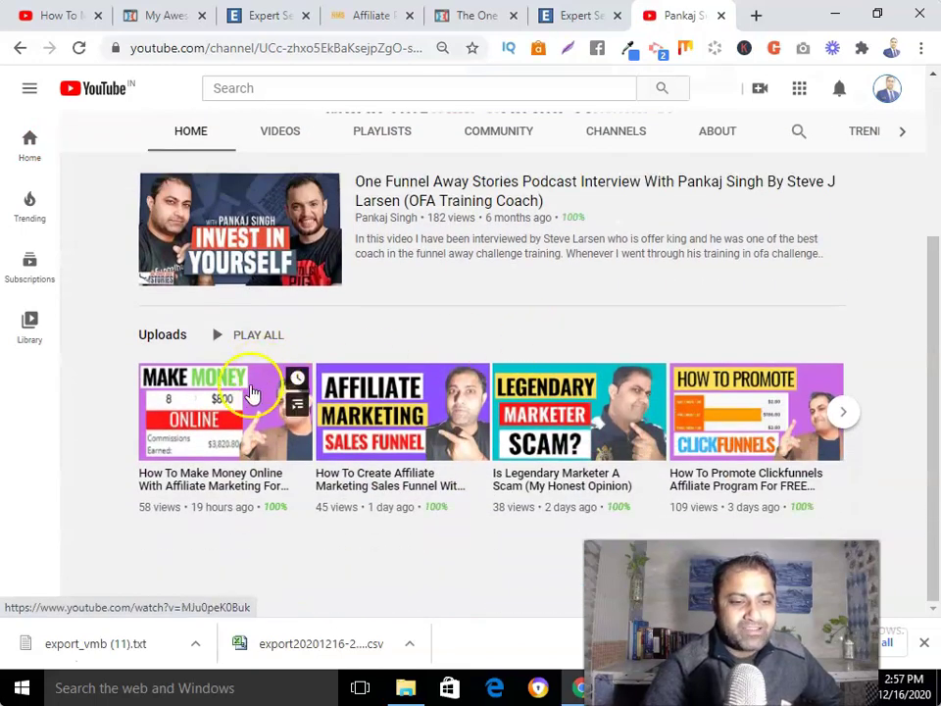
left_click(226, 480)
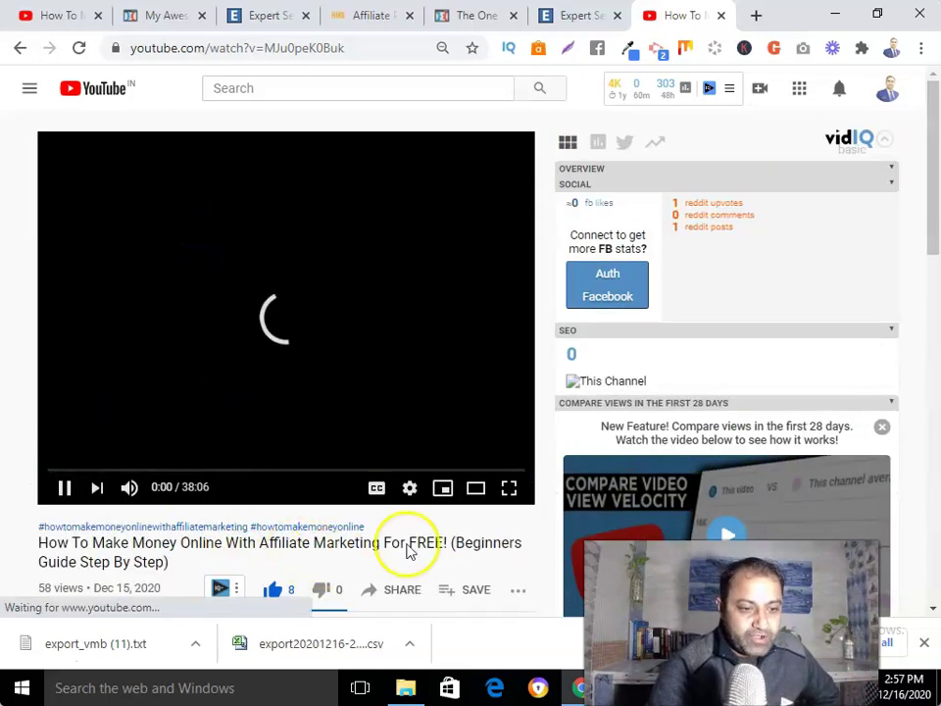
Copy the YouTube video's share link and close its browser tab to return to the funnel editor
left_click(402, 590)
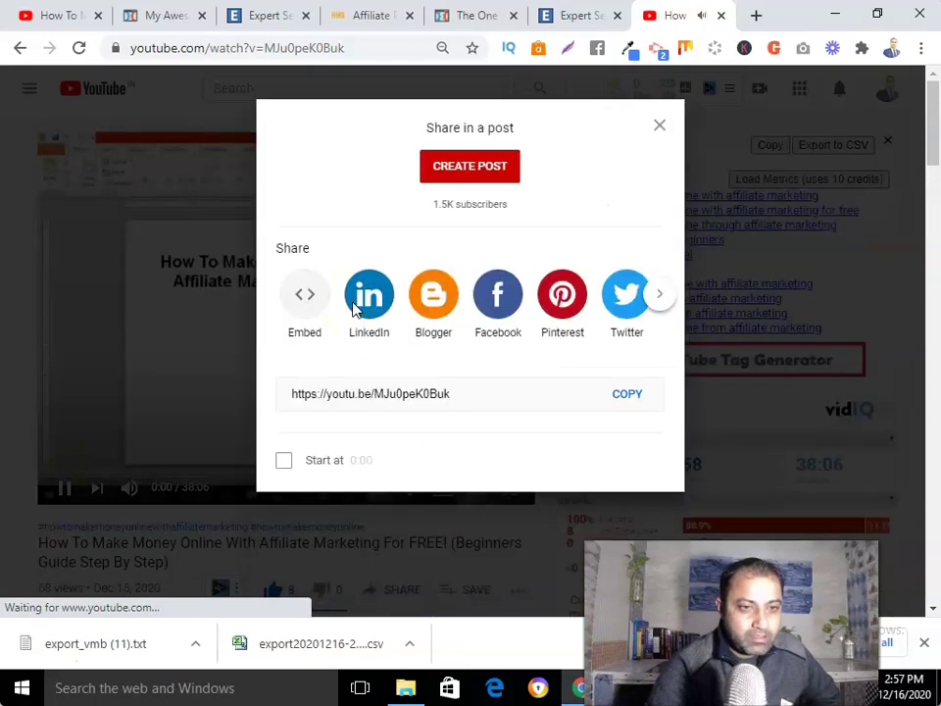
left_click(375, 439)
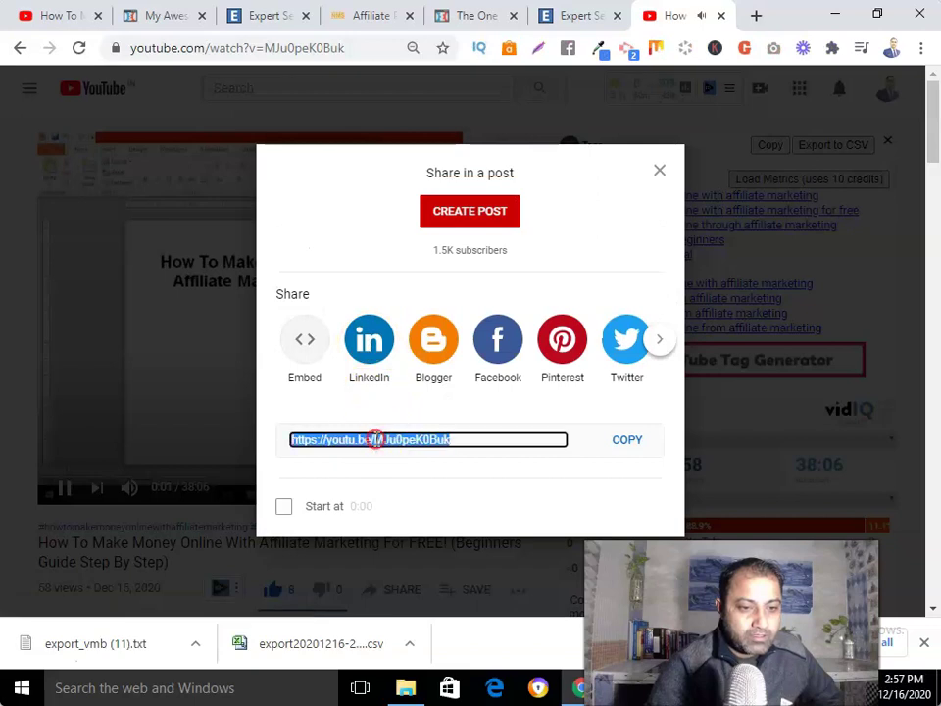
right_click(379, 443)
left_click(425, 452)
left_click(656, 171)
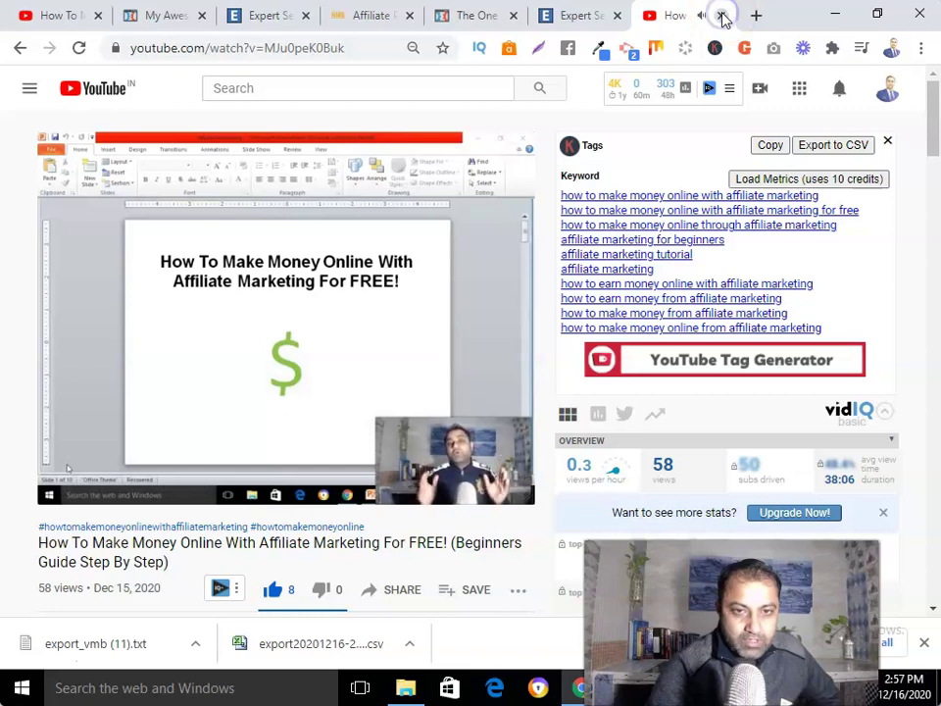
left_click(722, 16)
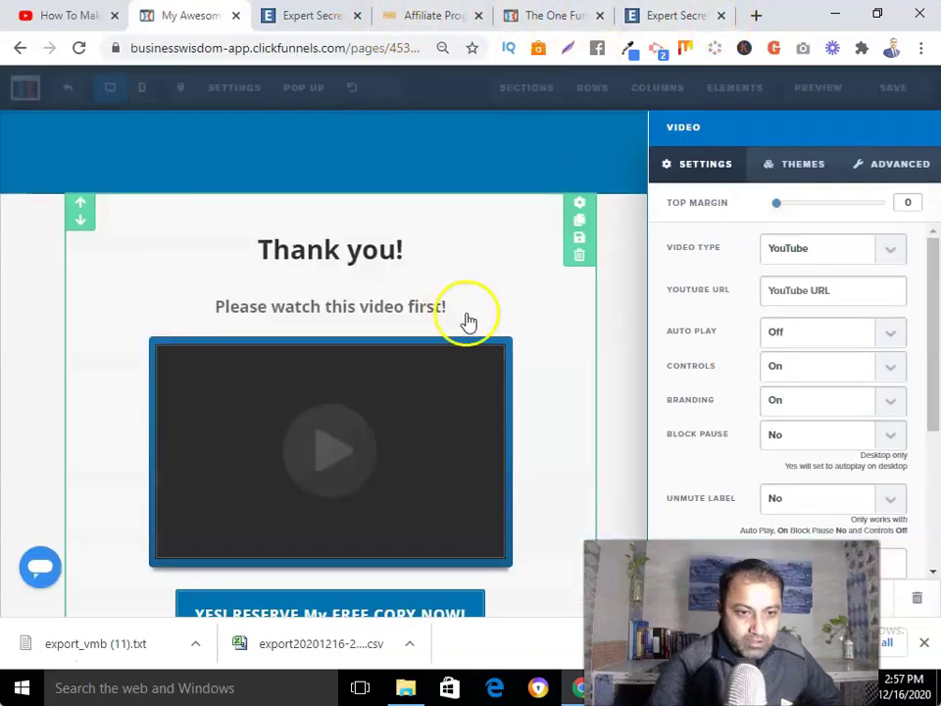
left_click(792, 292)
right_click(765, 294)
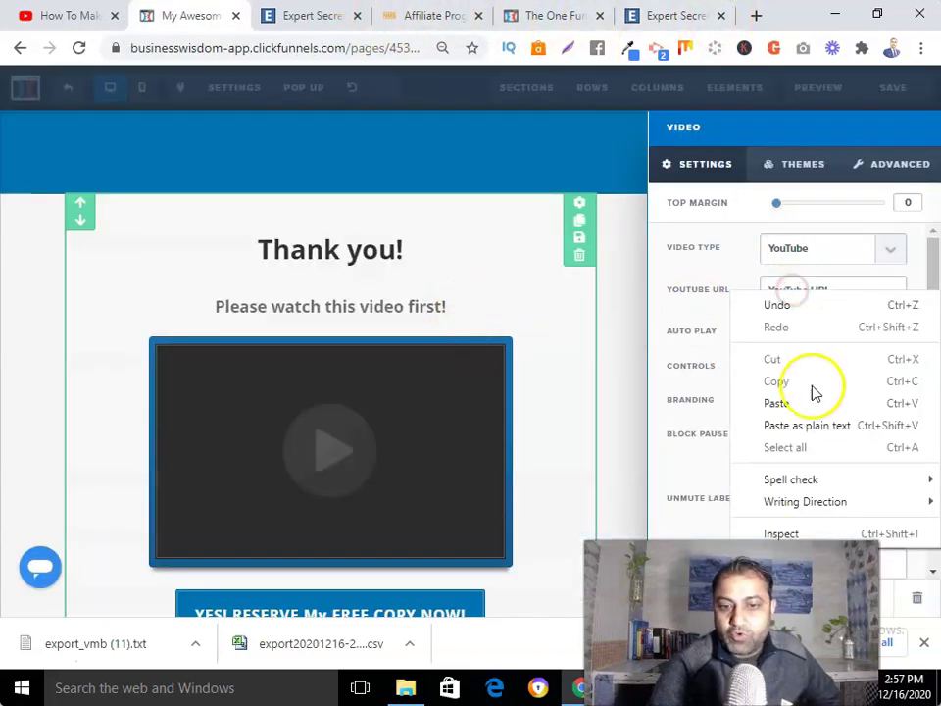
left_click(799, 401)
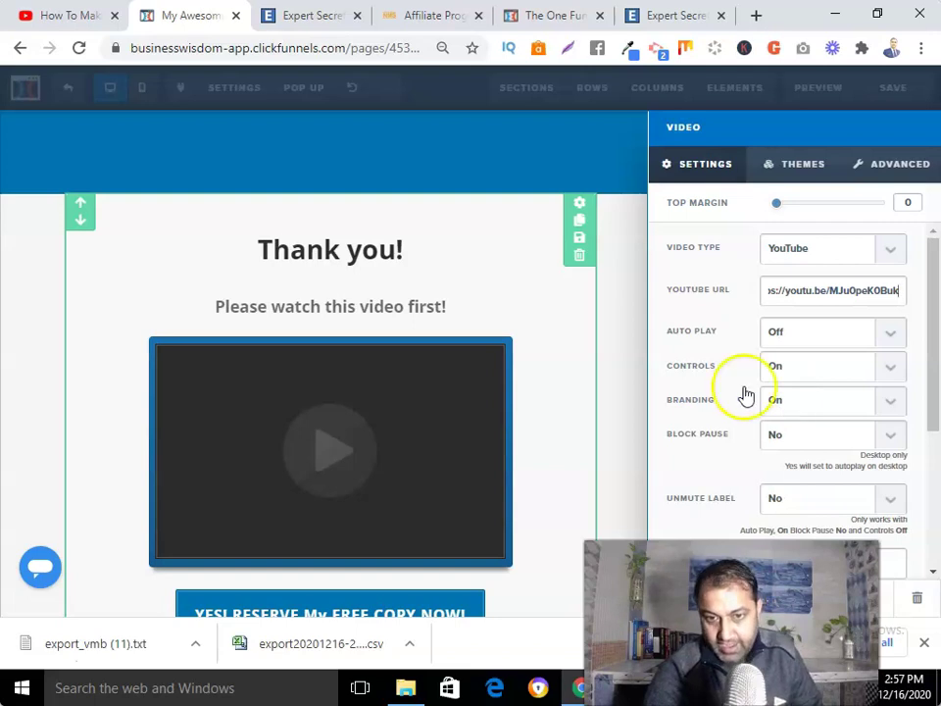
left_click(625, 372)
Keep YouTube as the video element's type, close its settings and save the thank-you page
scroll(520, 372, "down", 2)
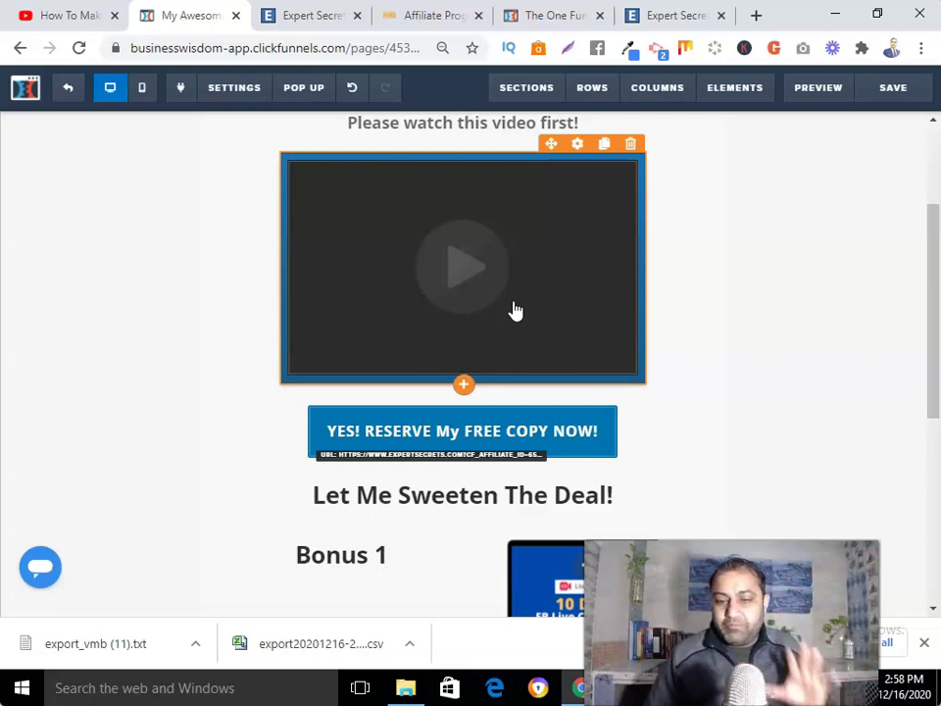
left_click(577, 146)
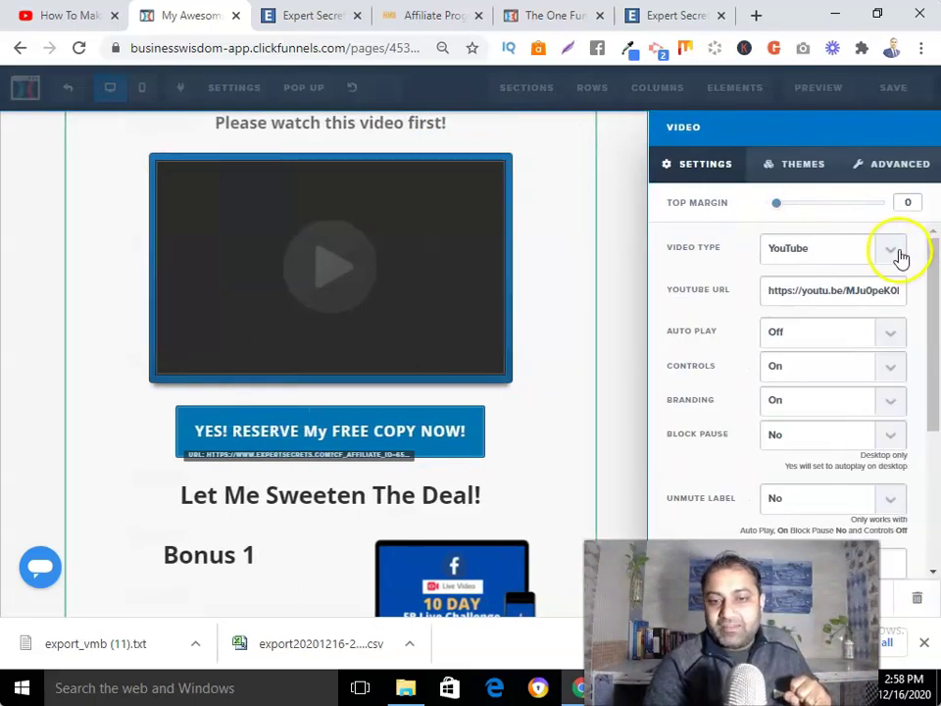
left_click(888, 250)
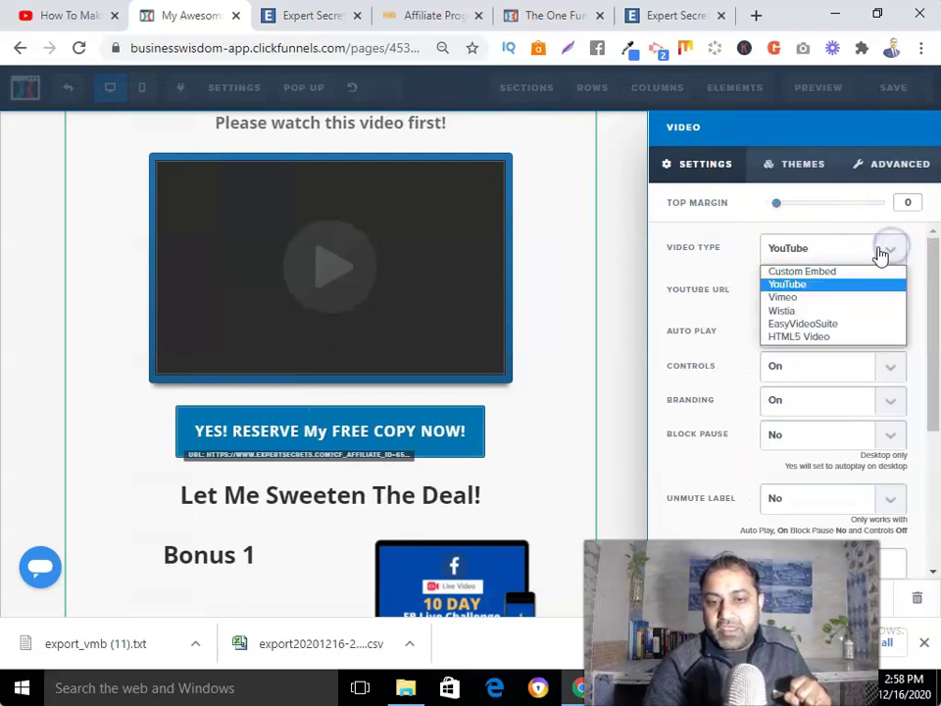
left_click(789, 284)
left_click(630, 288)
left_click(908, 91)
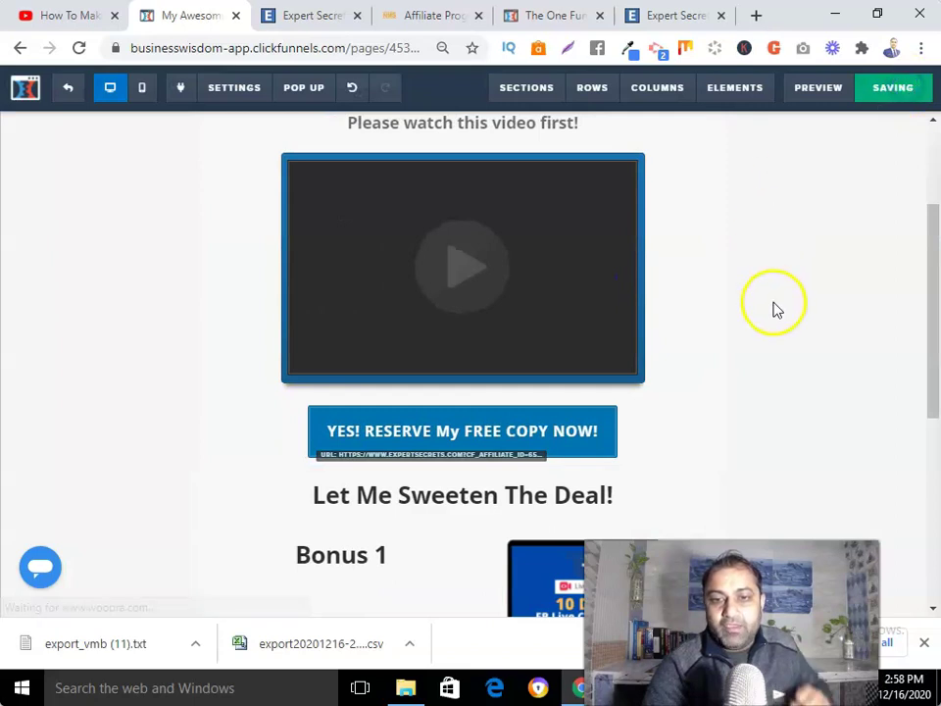
Append "Worth $297 Value" to the "Bonus 1" headline
scroll(776, 310, "down", 4)
scroll(633, 326, "up", 3)
scroll(424, 298, "down", 2)
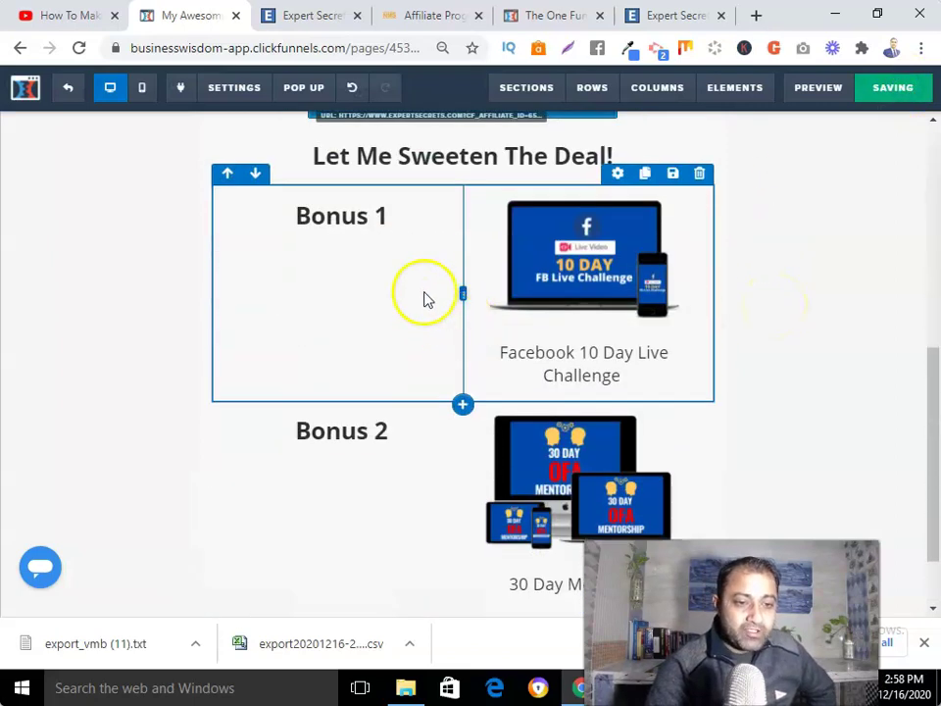
left_click(393, 223)
left_click(396, 219)
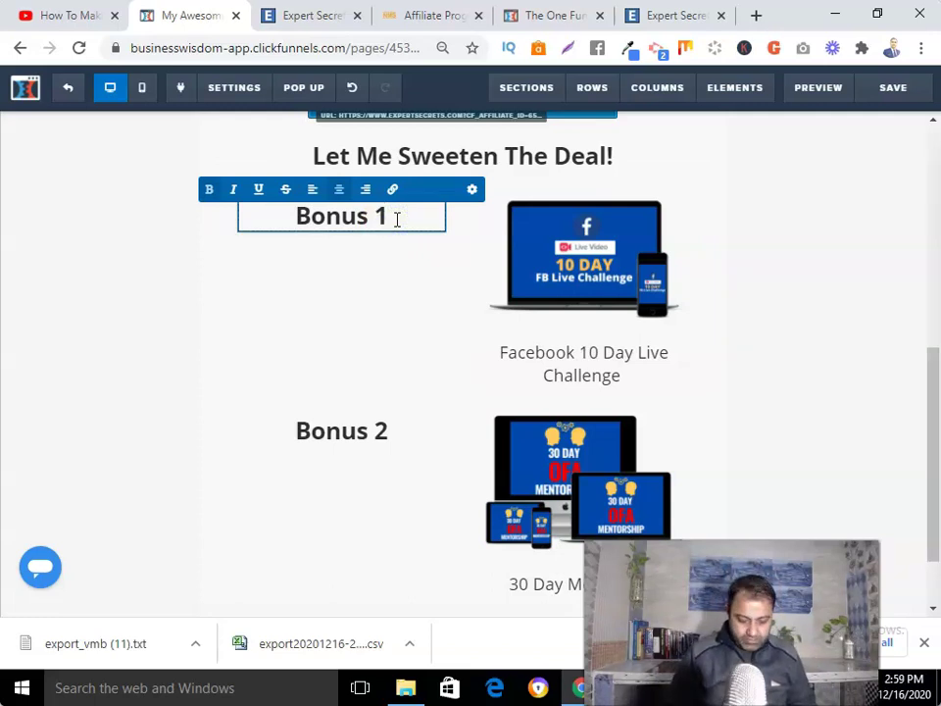
type("Worth ")
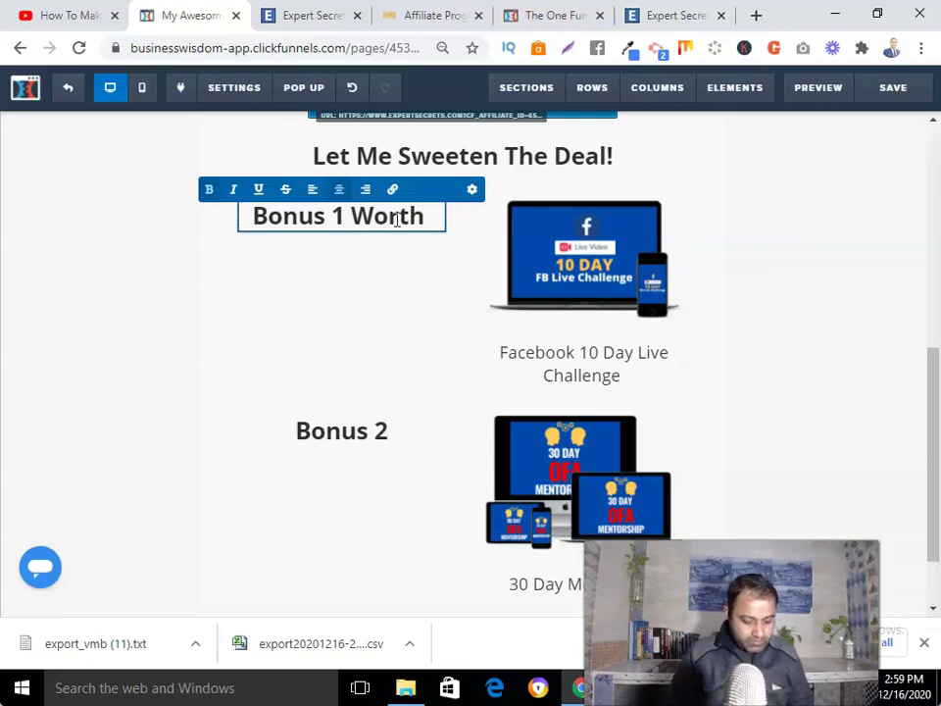
type("@96")
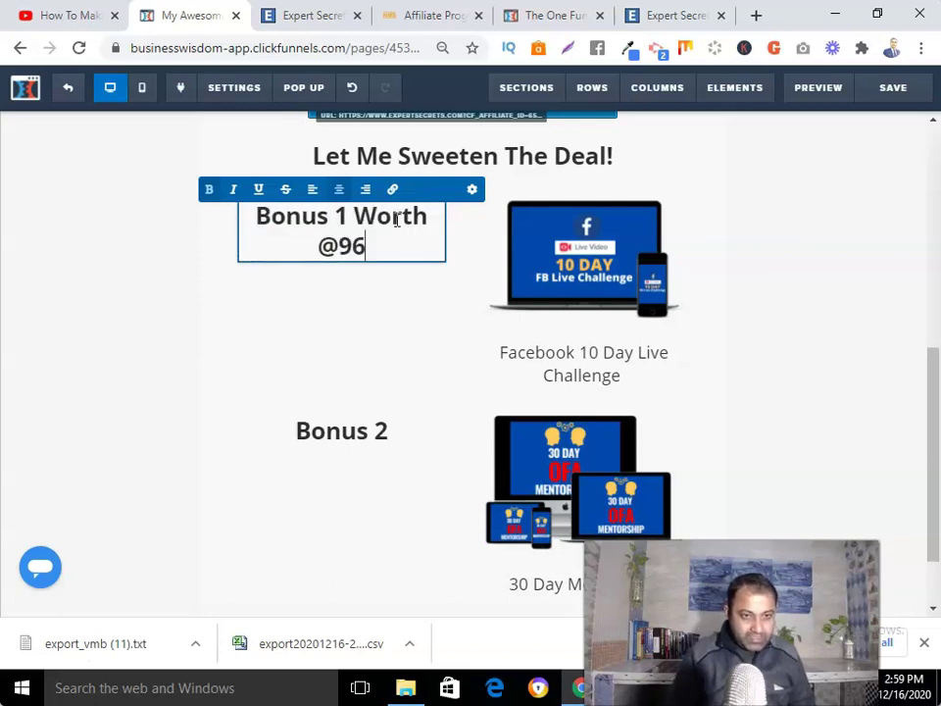
key("BackSpace")
key("BackSpace")
key("BackSpace")
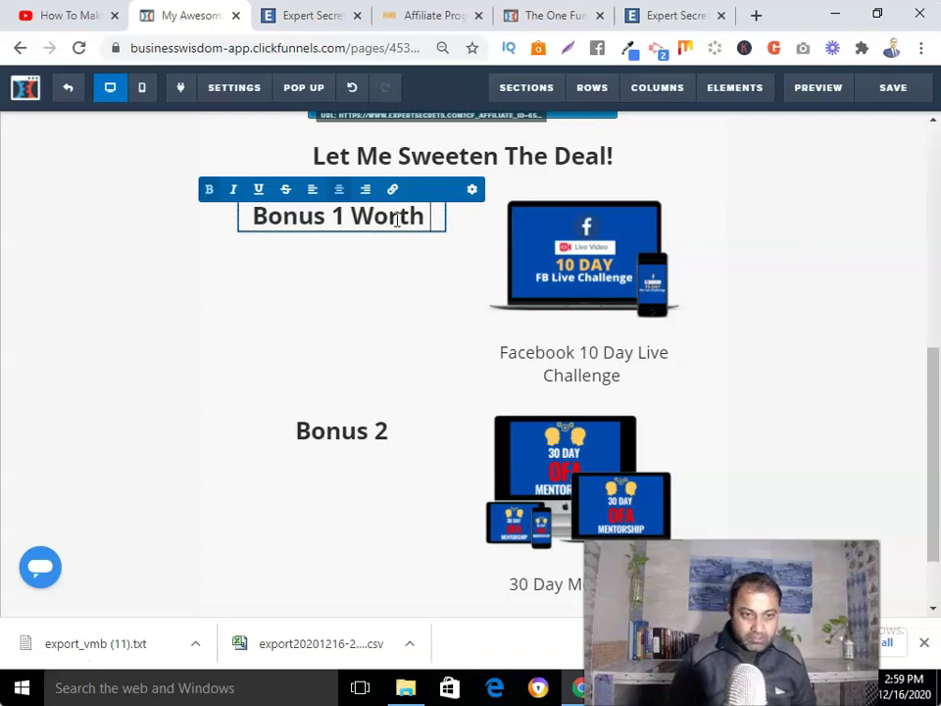
type("$297 Vaue")
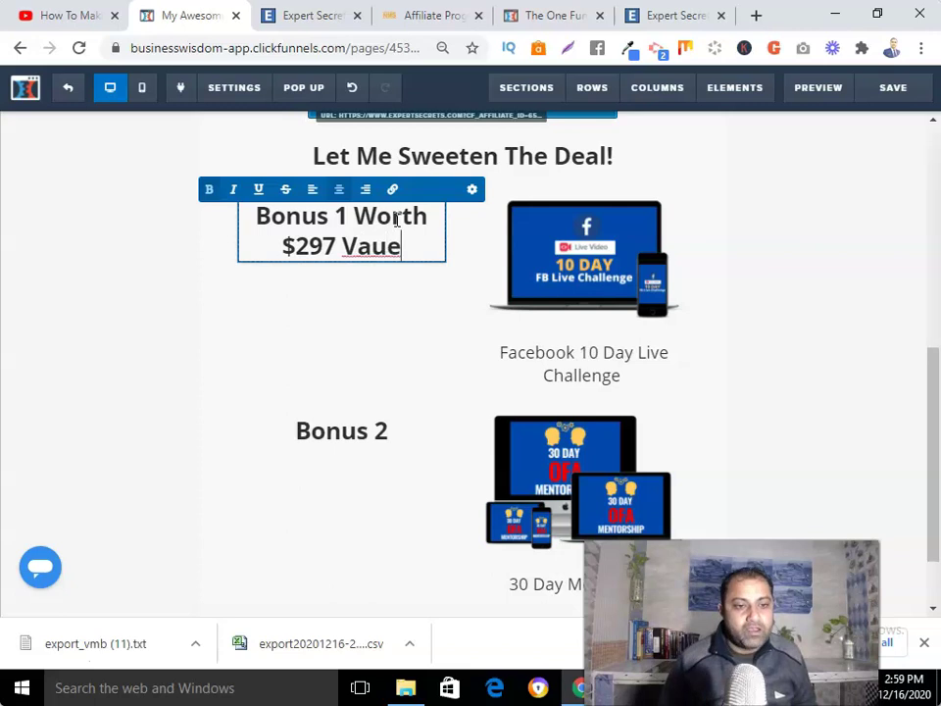
key("BackSpace")
key("BackSpace")
type("lue")
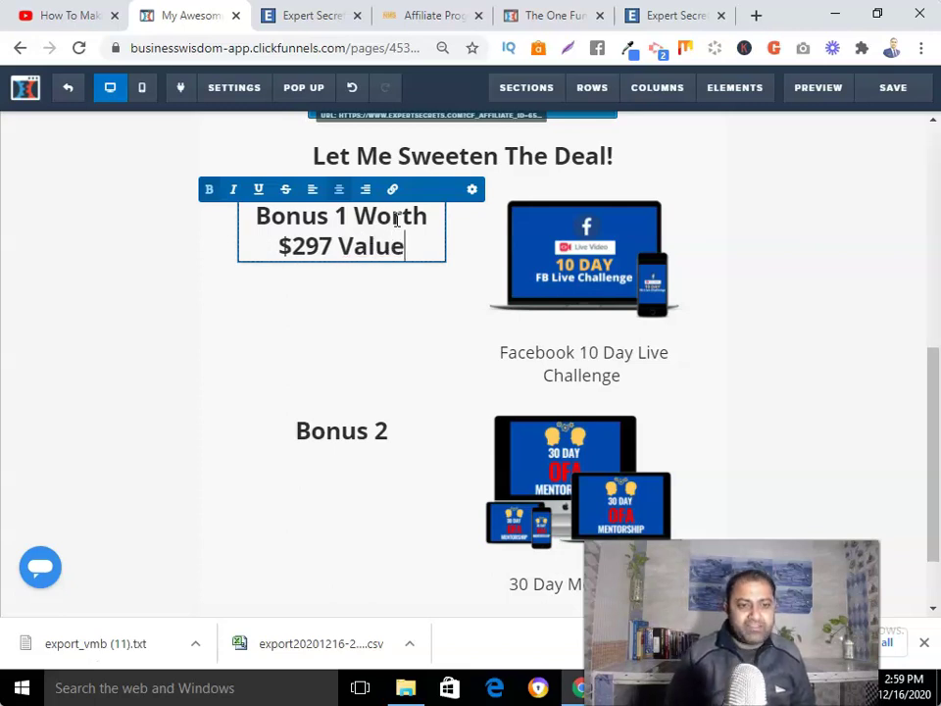
Enclose "Worth $297 Value" in parentheses in the Bonus 1 headline
left_click(357, 220)
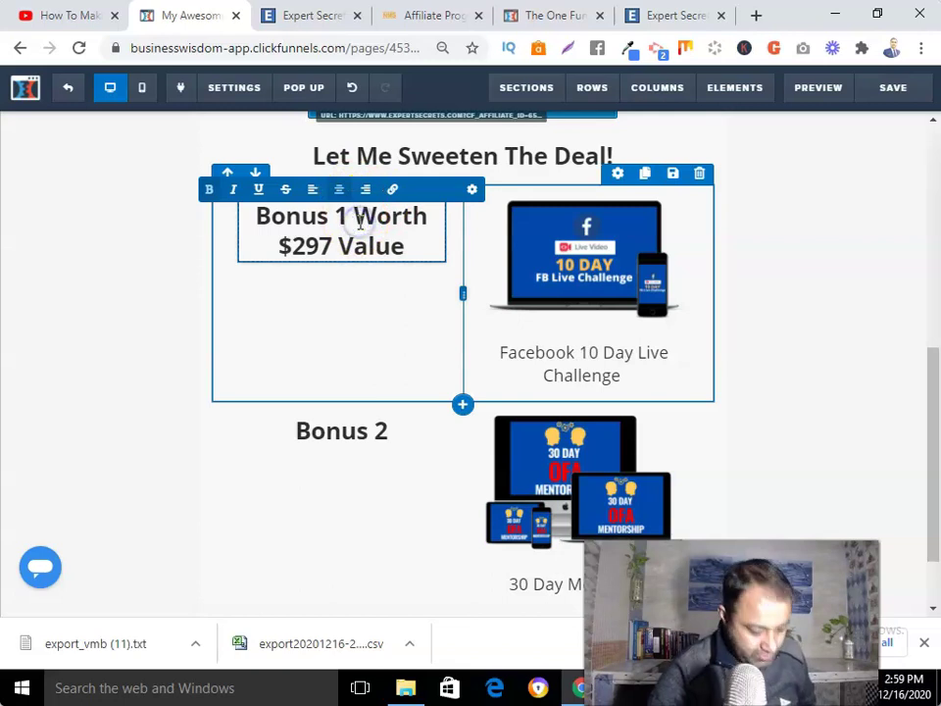
type("(")
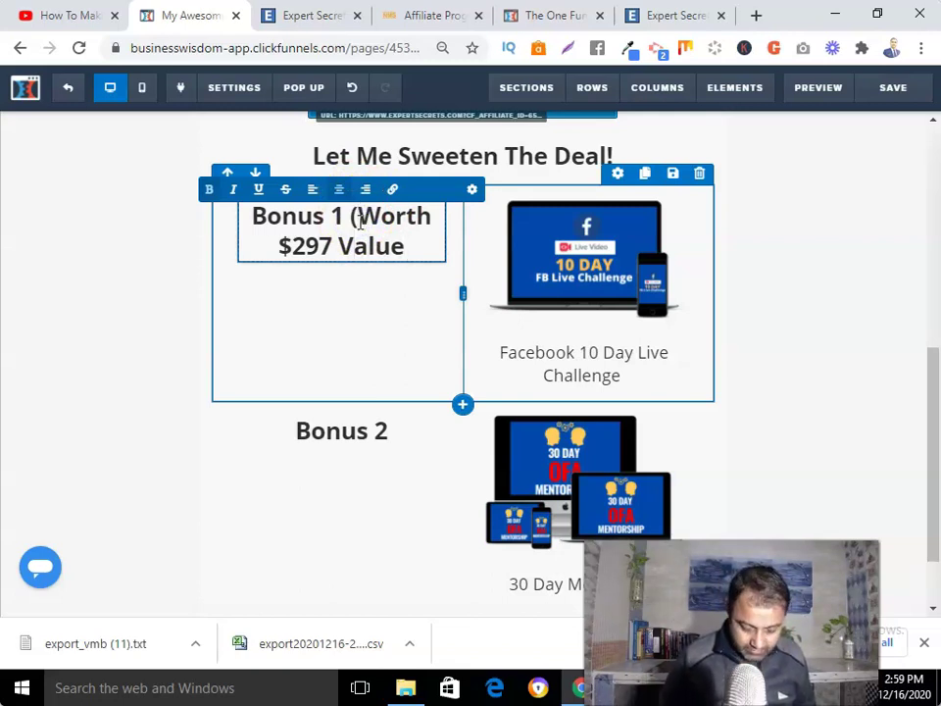
type(")")
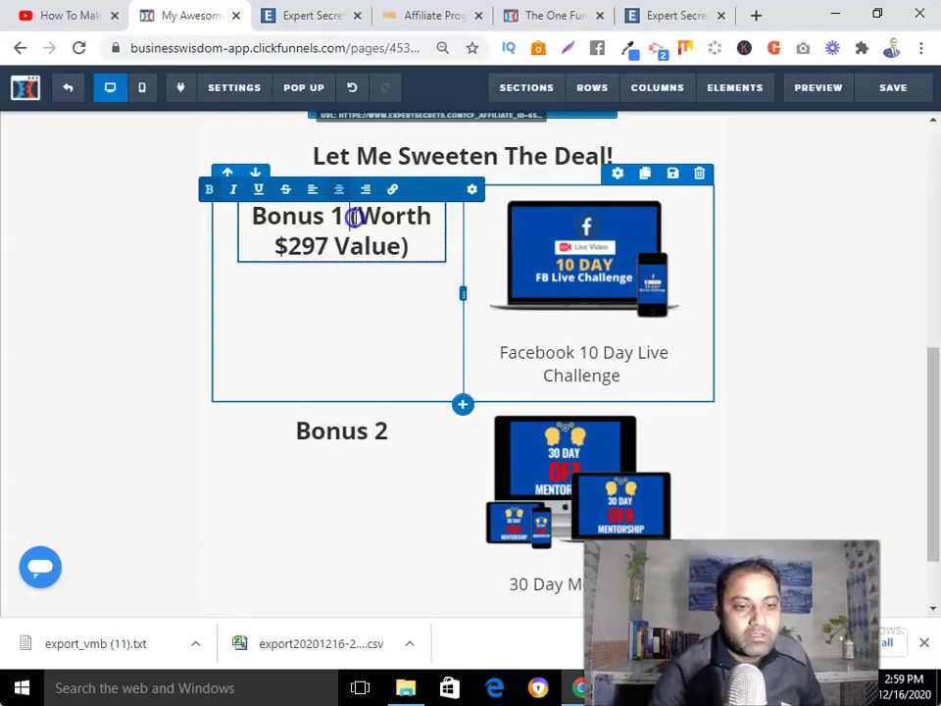
Copy "(Worth $297 Value)" from the Bonus 1 headline to the end of the Bonus 2 headline and change its amount to $497
left_click_drag(351, 217, 427, 252)
right_click(394, 245)
left_click(443, 279)
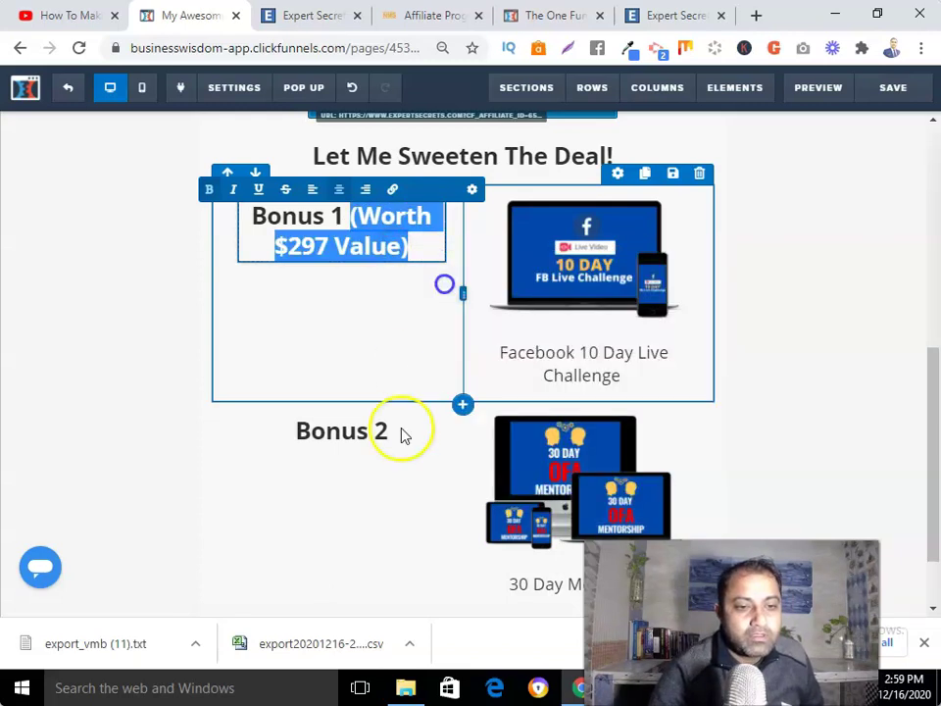
left_click(385, 437)
left_click(398, 434)
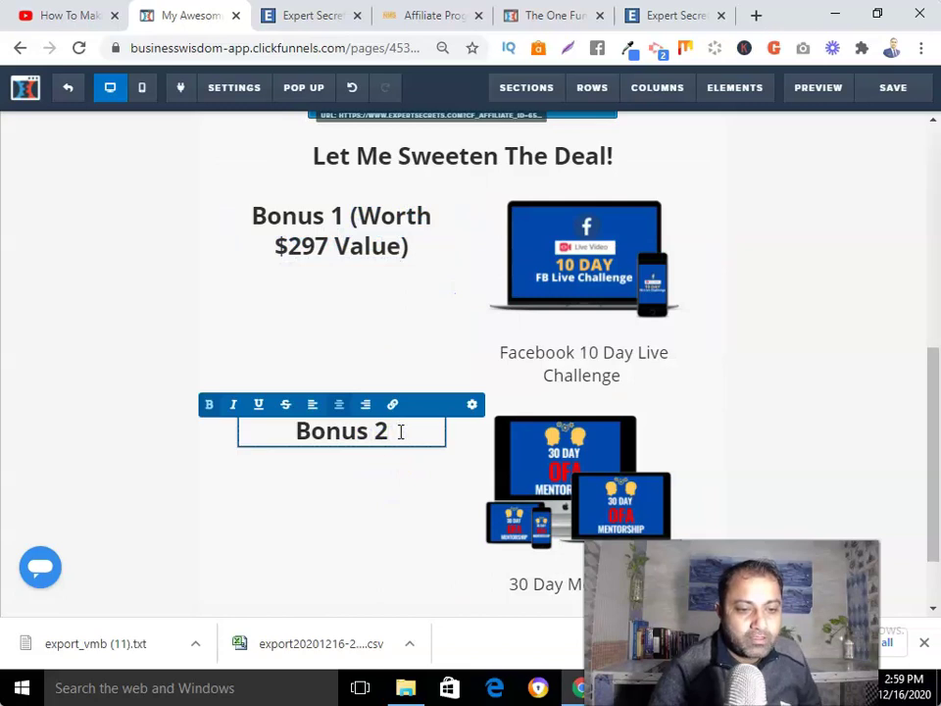
right_click(400, 433)
left_click(451, 288)
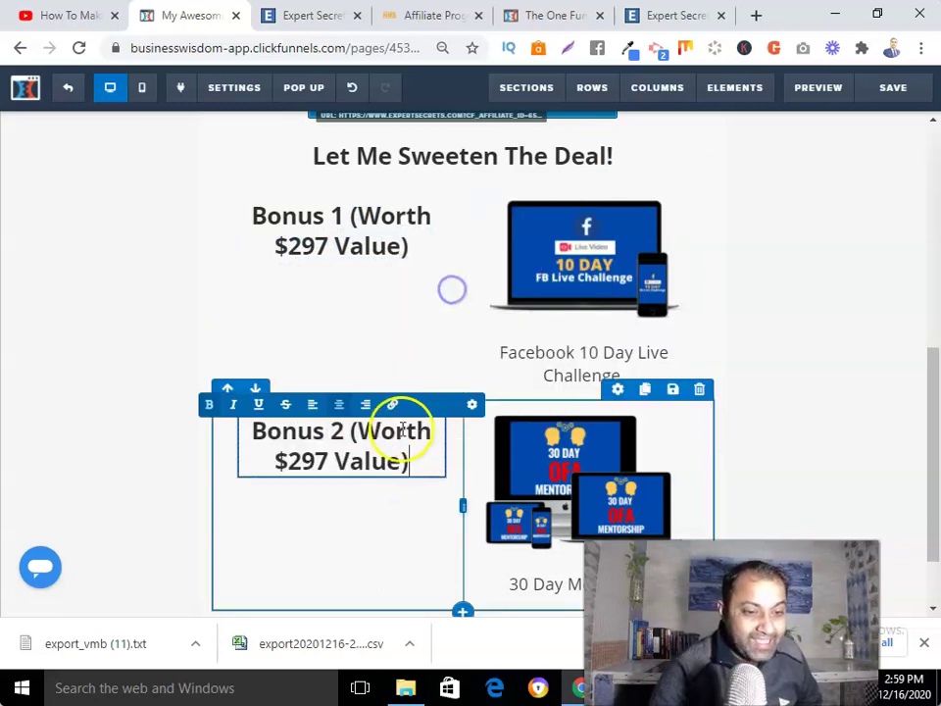
left_click(304, 463)
key("BackSpace")
type("4")
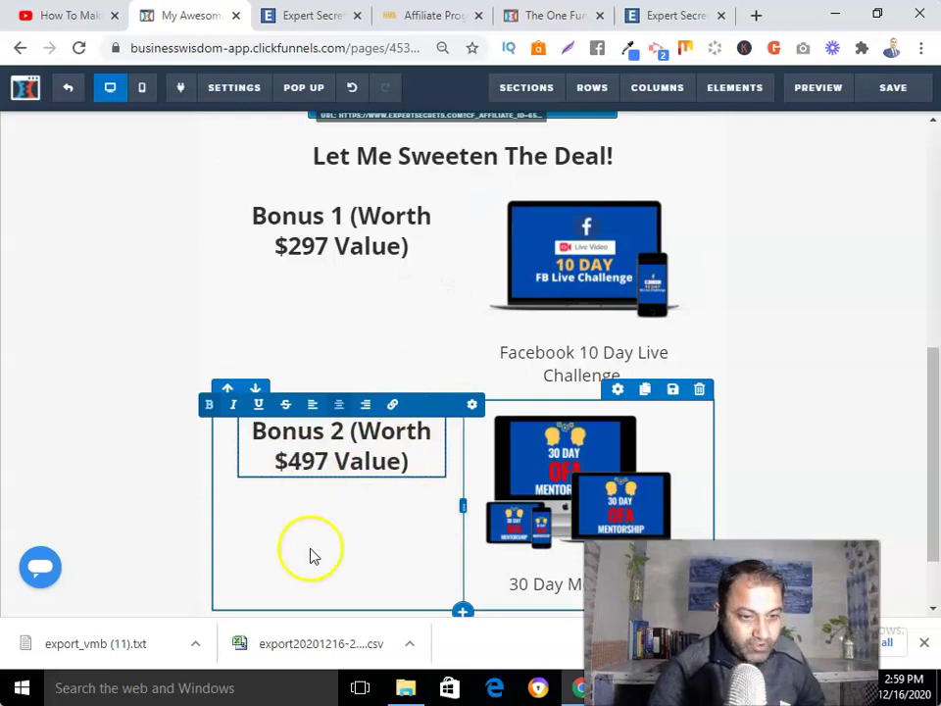
Set the Bonus 1 headline's text color to red (#e43b2c)
left_click(325, 220)
left_click(338, 212)
left_click_drag(343, 215, 253, 217)
left_click(472, 188)
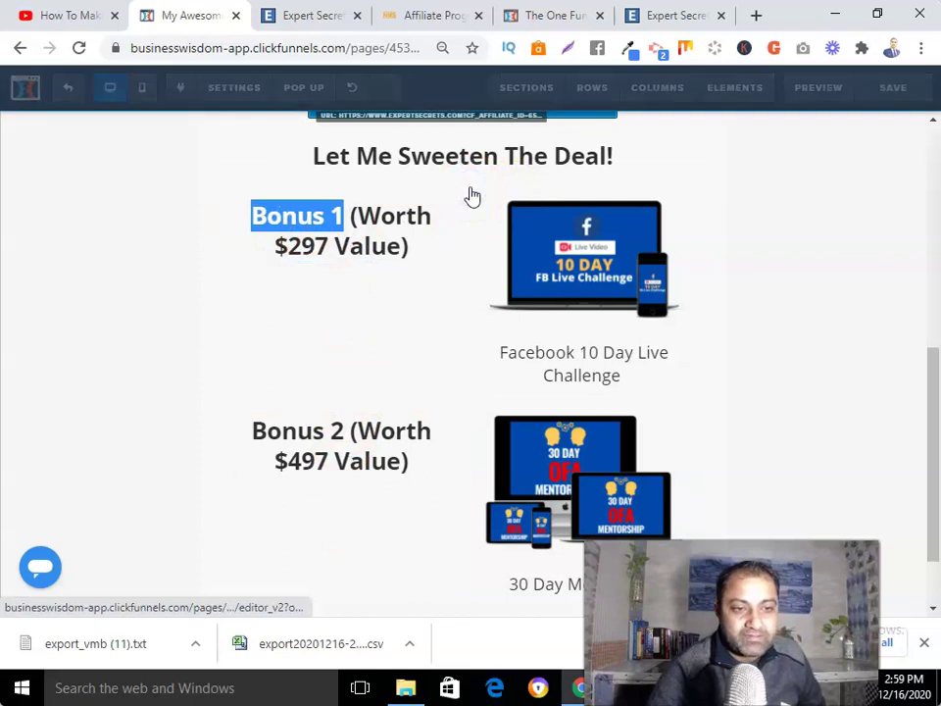
left_click(804, 360)
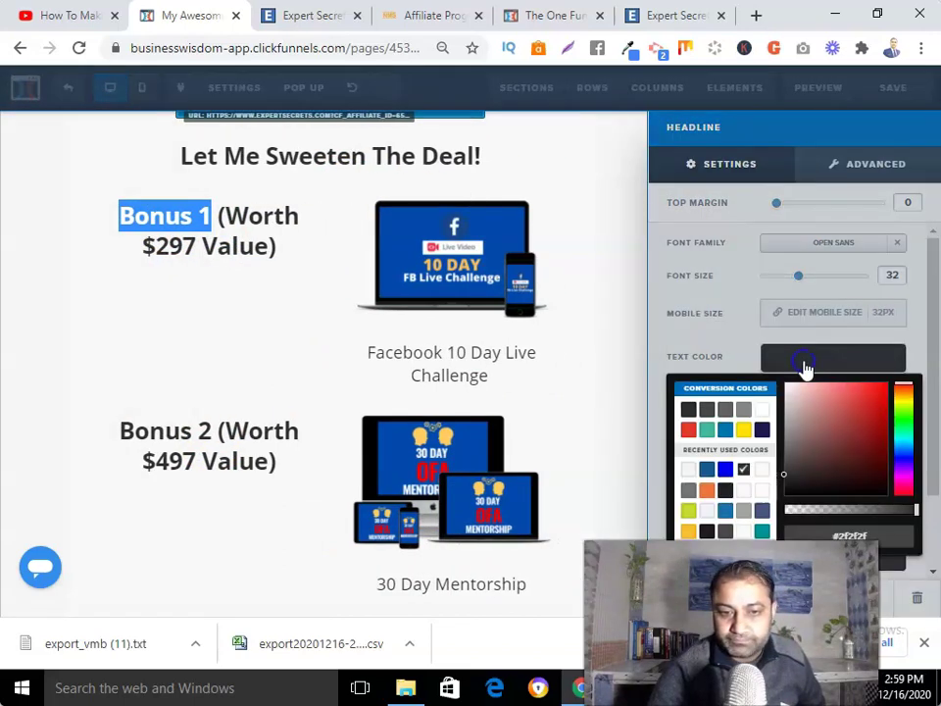
left_click(689, 430)
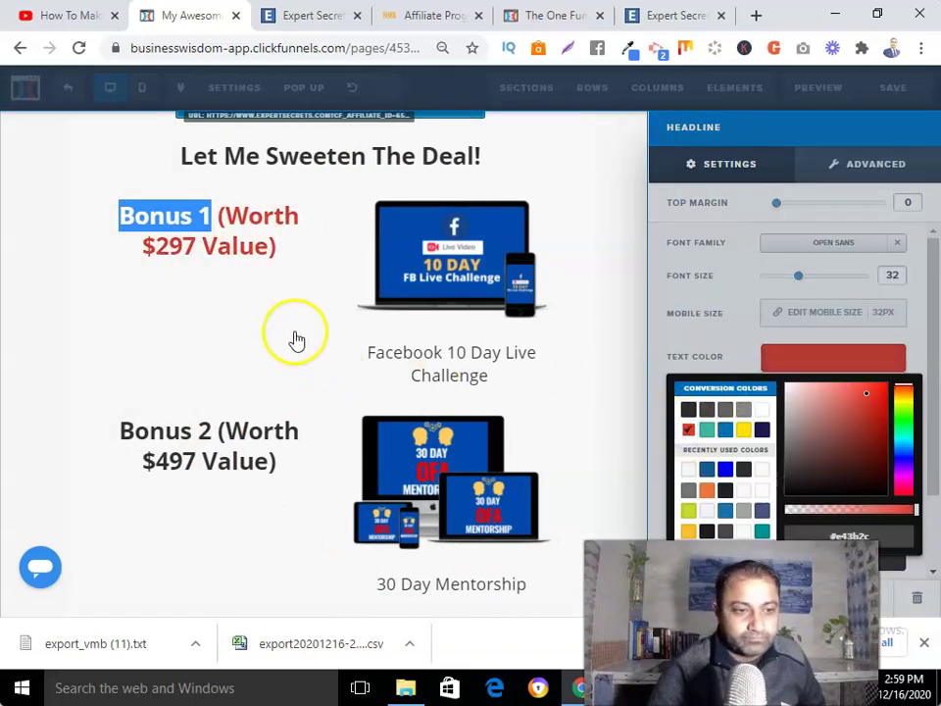
left_click(265, 330)
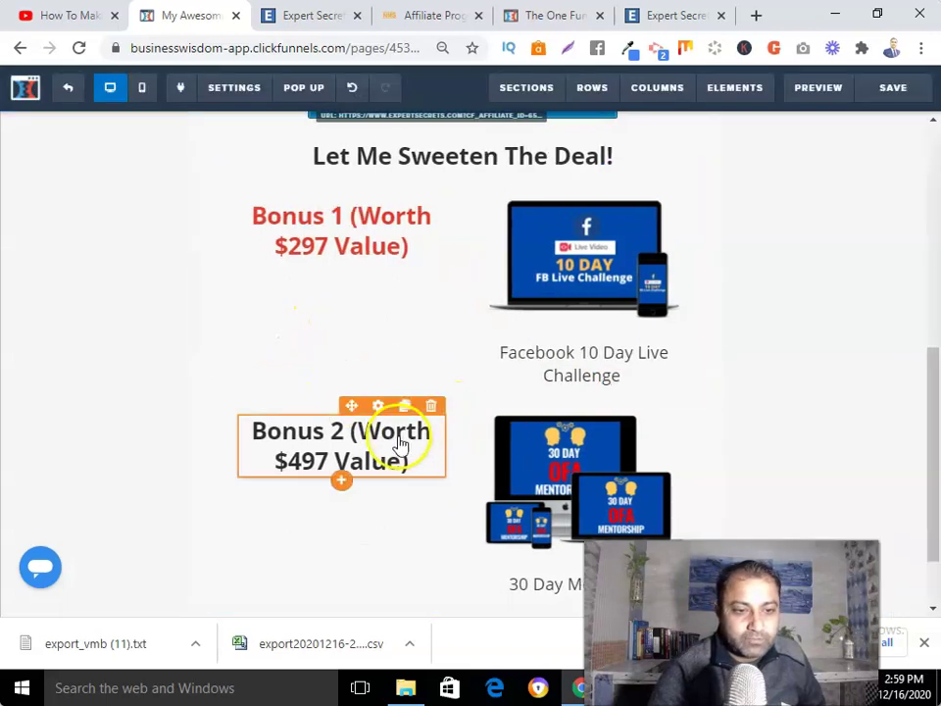
Set the Bonus 2 headline's text color to the same red as the Bonus 1 headline
left_click(376, 404)
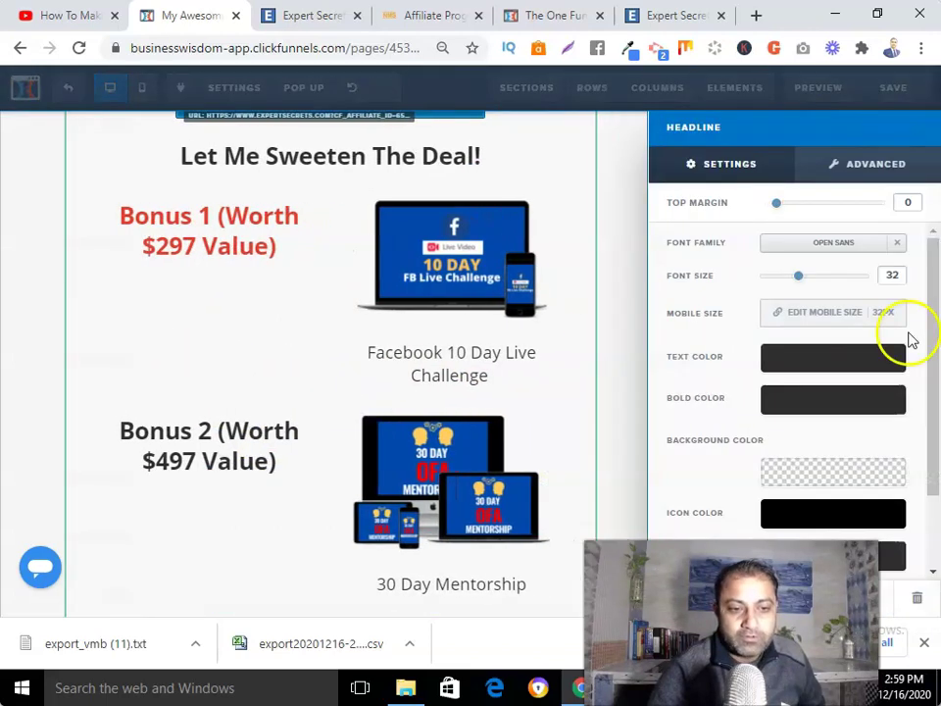
left_click(806, 360)
left_click(688, 431)
left_click(175, 325)
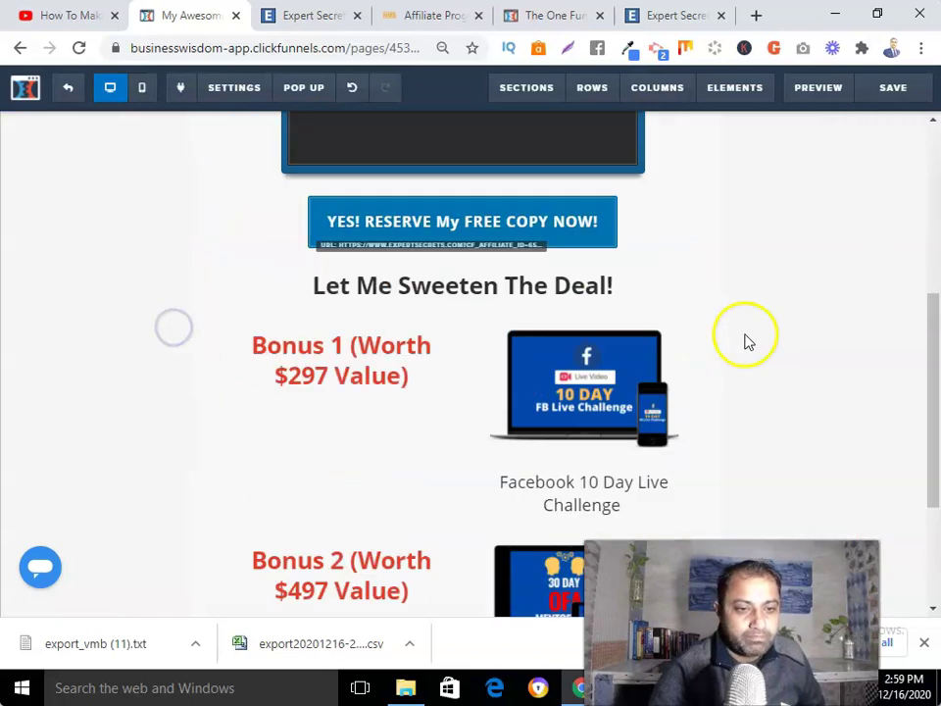
Save the thank-you page and dismiss the SEO meta data settings without editing them
scroll(776, 362, "down", 5)
left_click(898, 89)
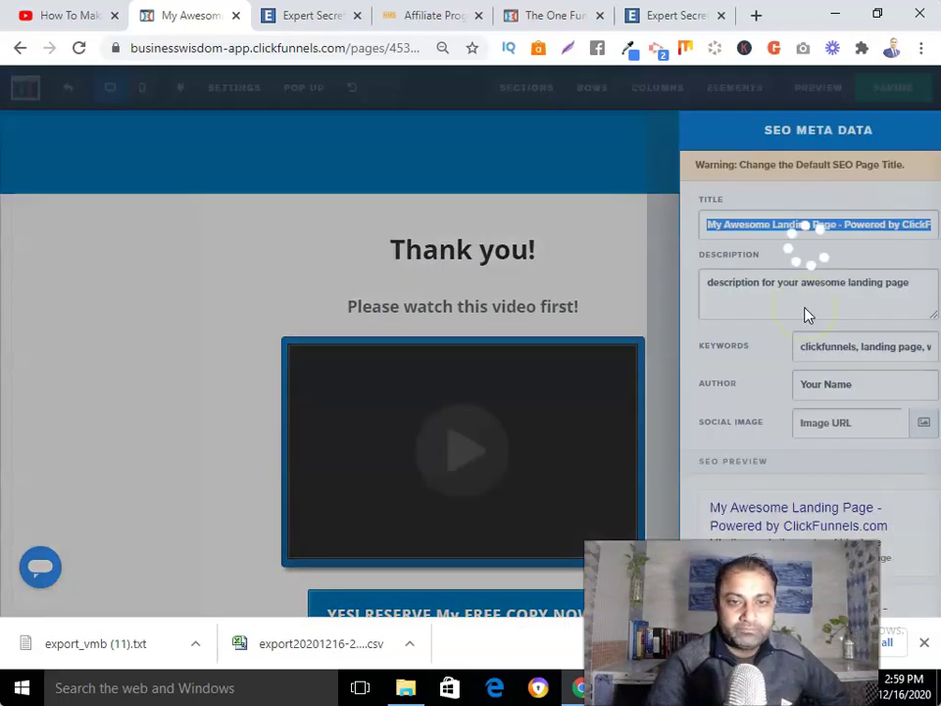
left_click(594, 248)
Preview the thank-you page and examine its video, reservation button, bonus offers and footer
left_click(813, 93)
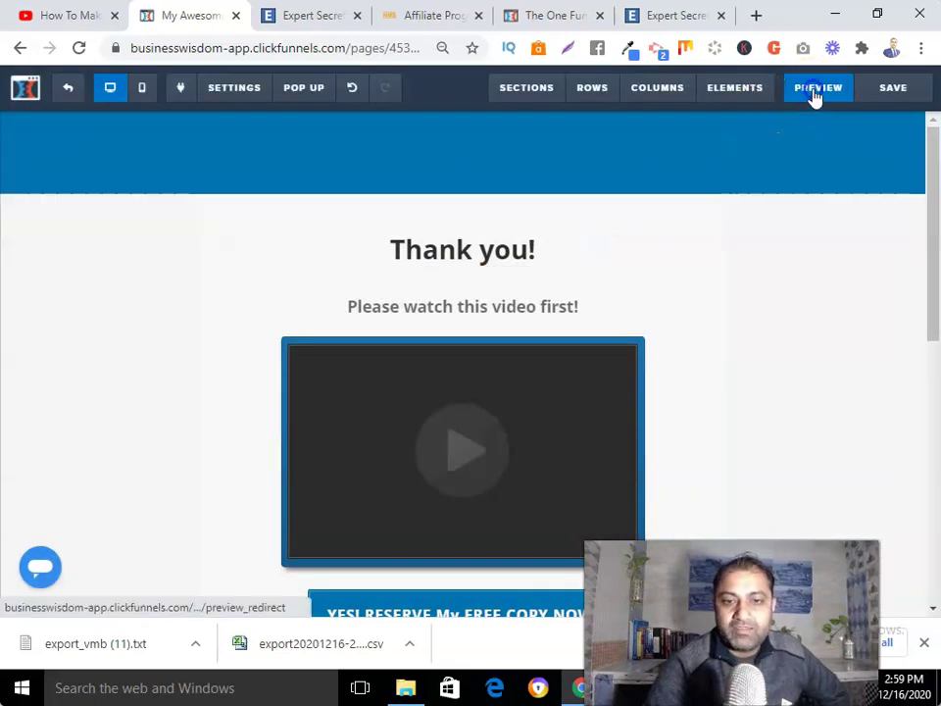
left_click(202, 263)
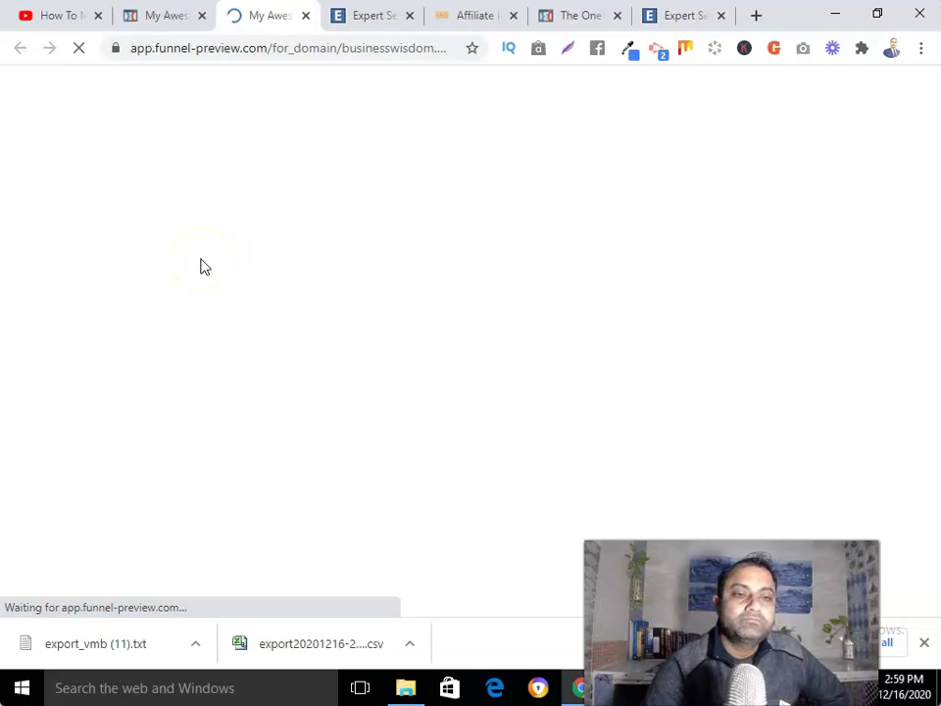
scroll(202, 267, "down", 15)
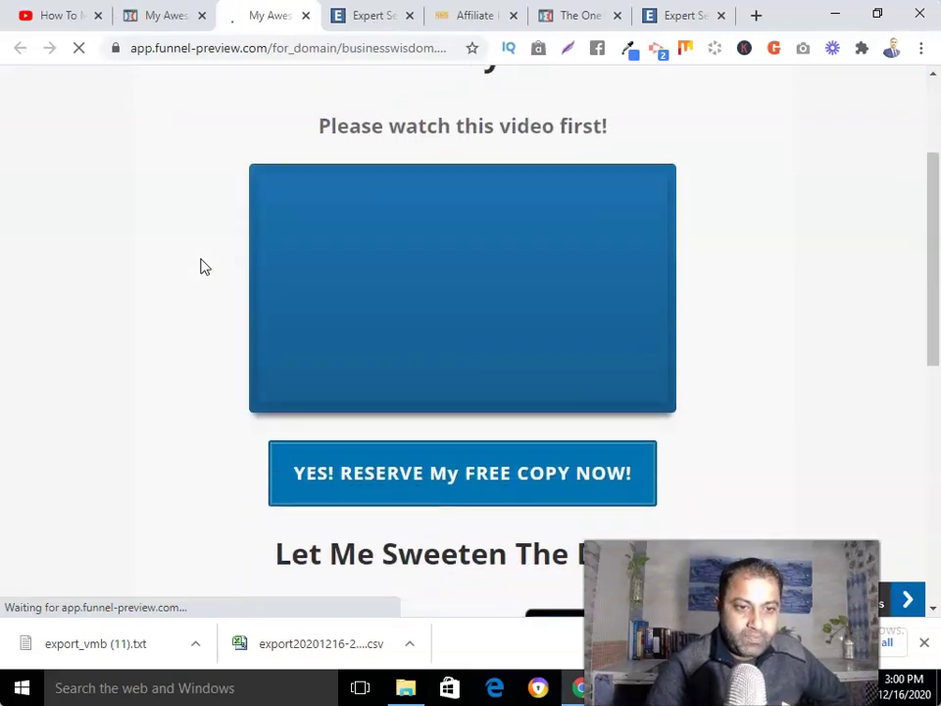
scroll(202, 266, "up", 15)
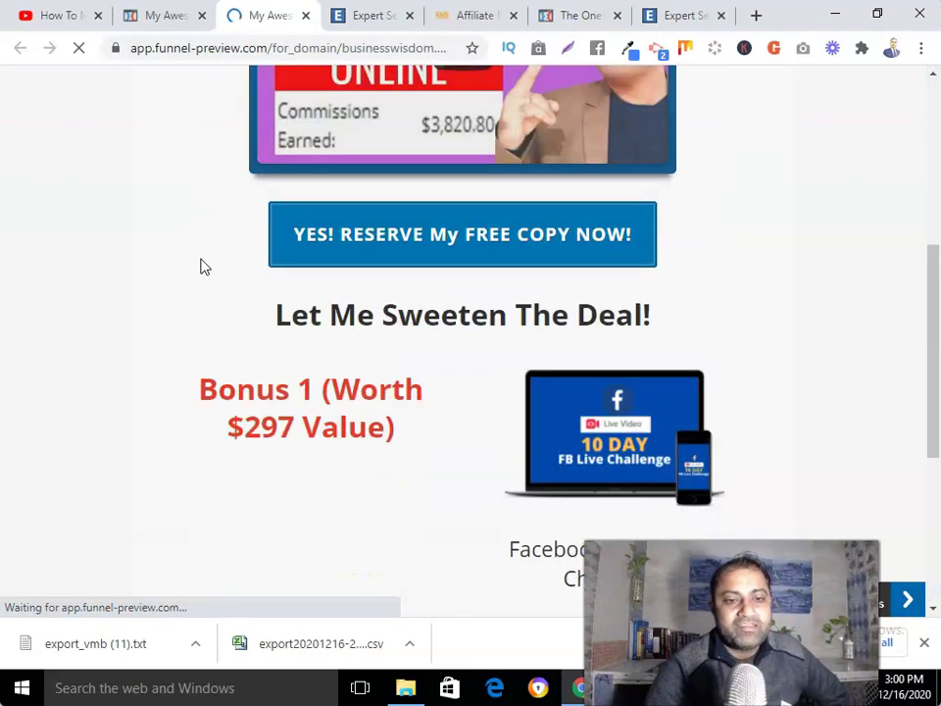
scroll(202, 267, "down", 8)
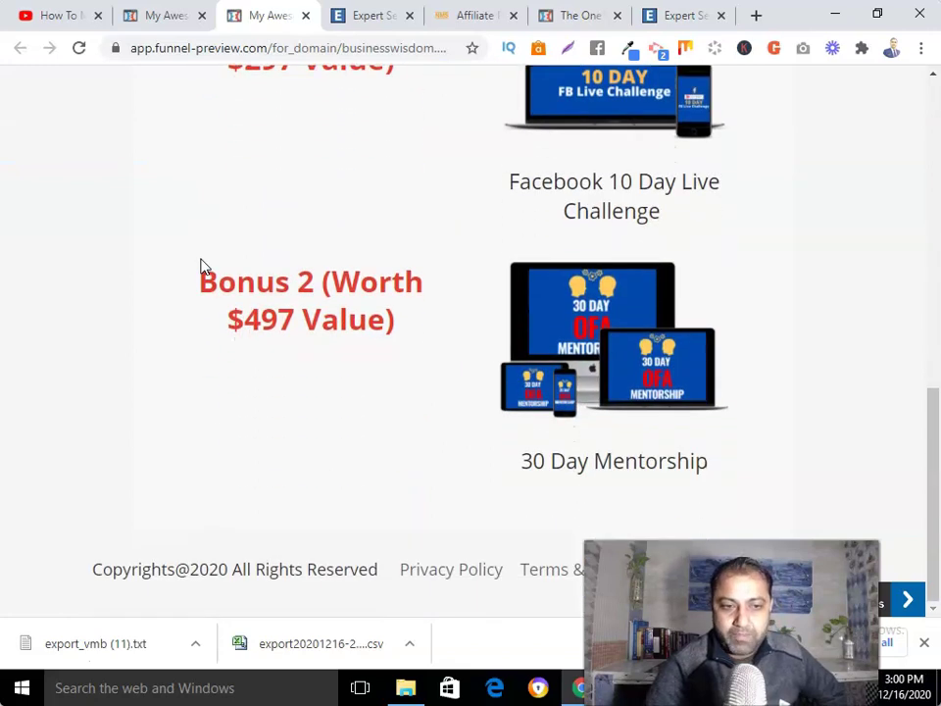
scroll(202, 267, "up", 5)
scroll(202, 266, "up", 3)
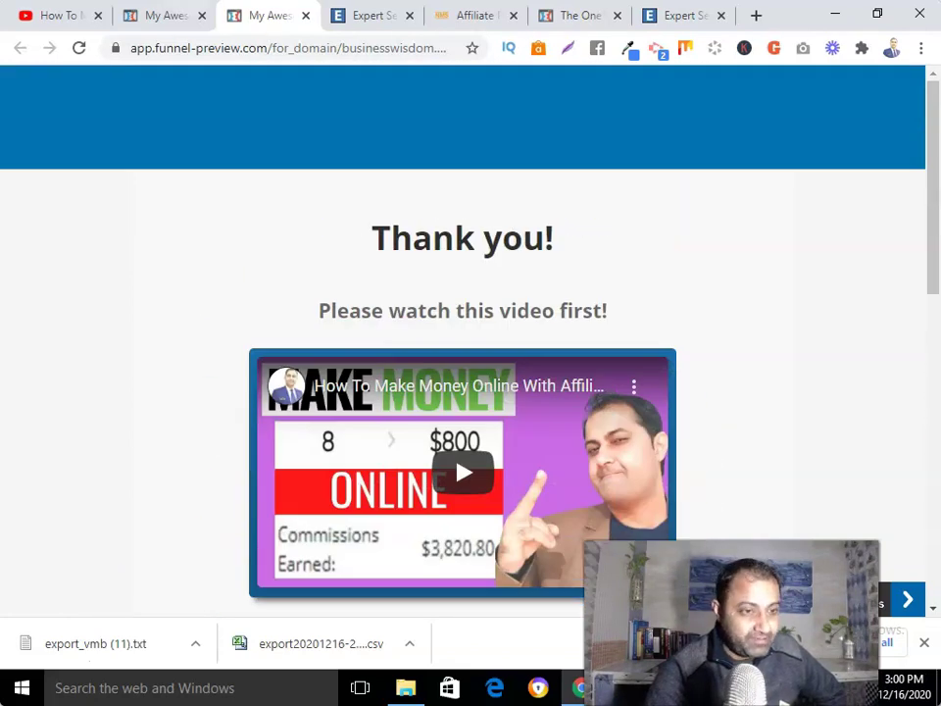
Leave the preview and exit the page editor to the funnel's Thank You step overview
left_click(167, 18)
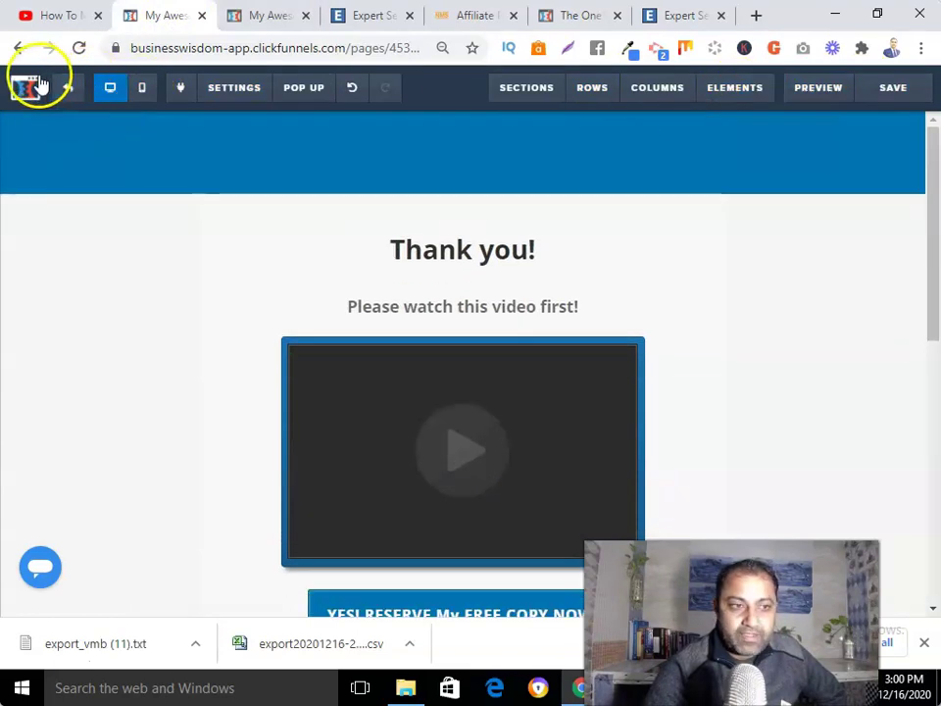
left_click(67, 94)
left_click(151, 367)
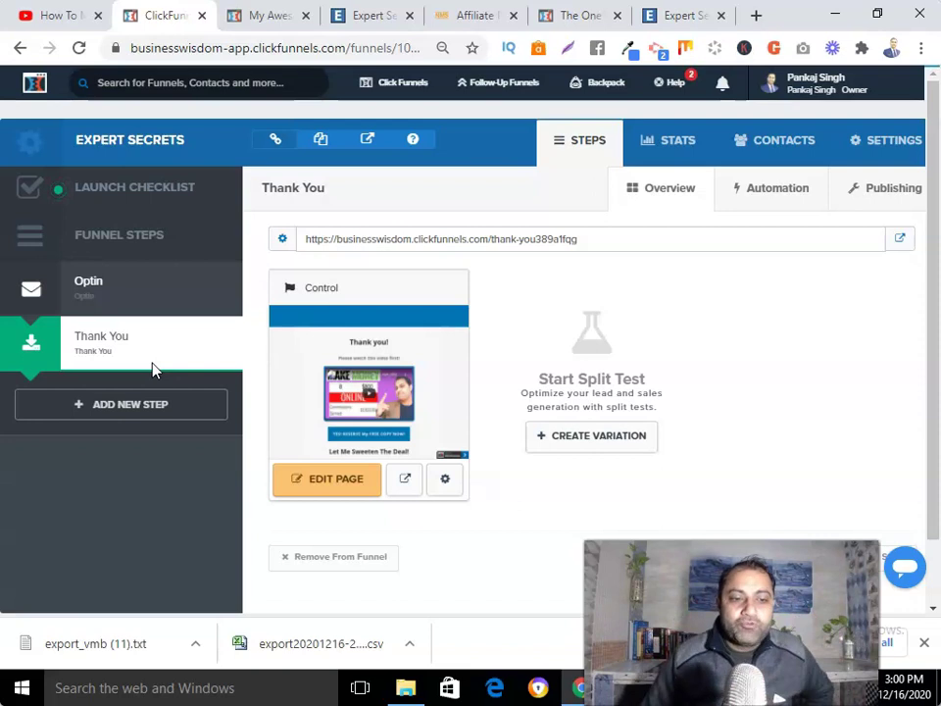
Open the Optin step's live page from its funnel URL in a separate browser tab
left_click(88, 288)
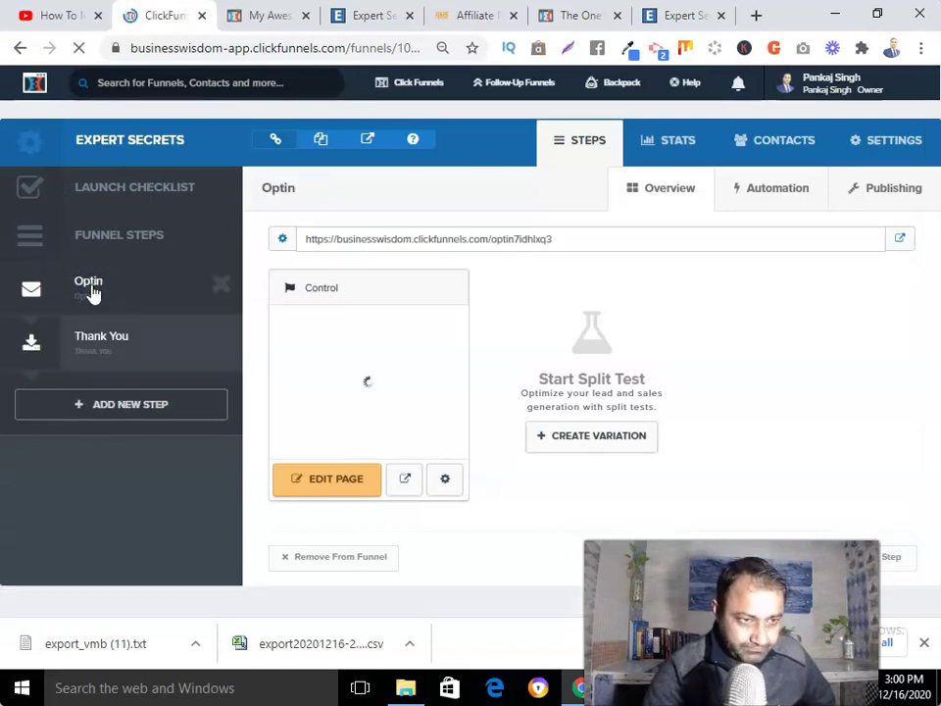
left_click(355, 238)
right_click(355, 239)
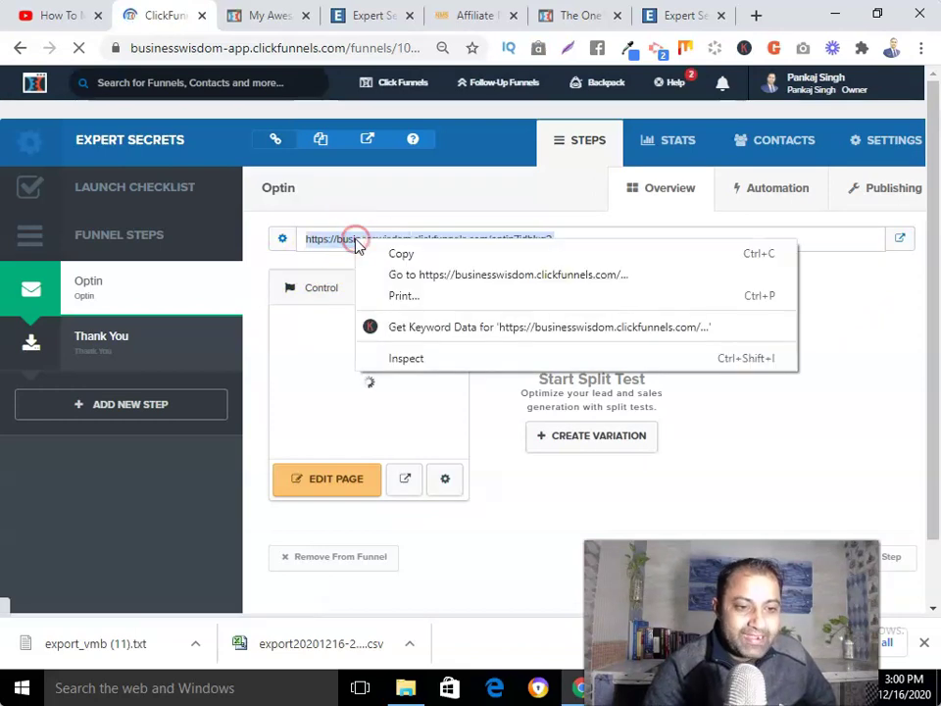
left_click(406, 278)
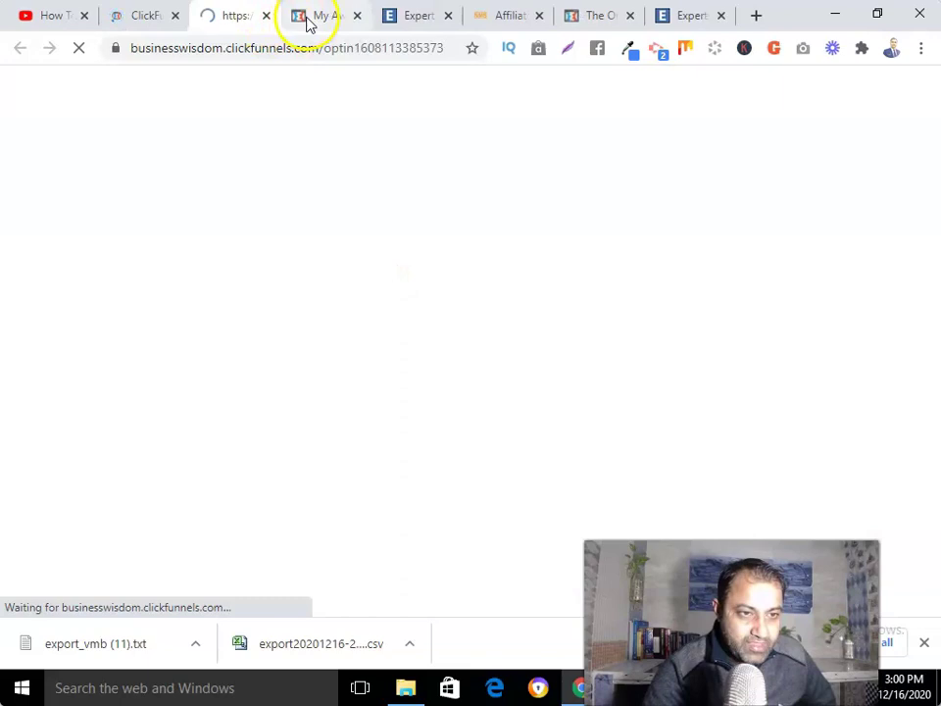
left_click(149, 20)
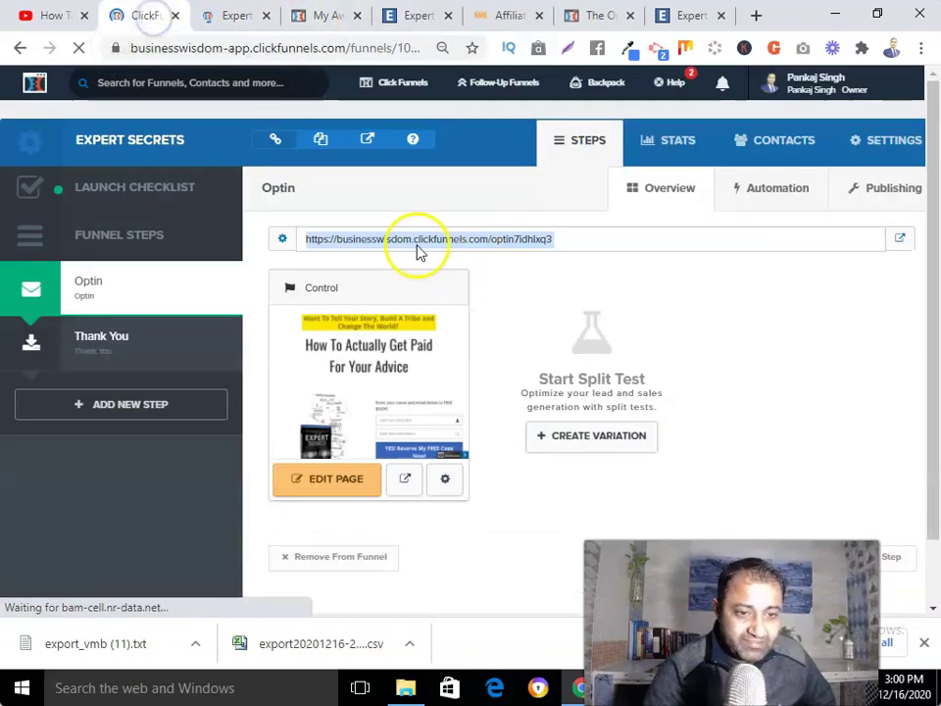
left_click(235, 26)
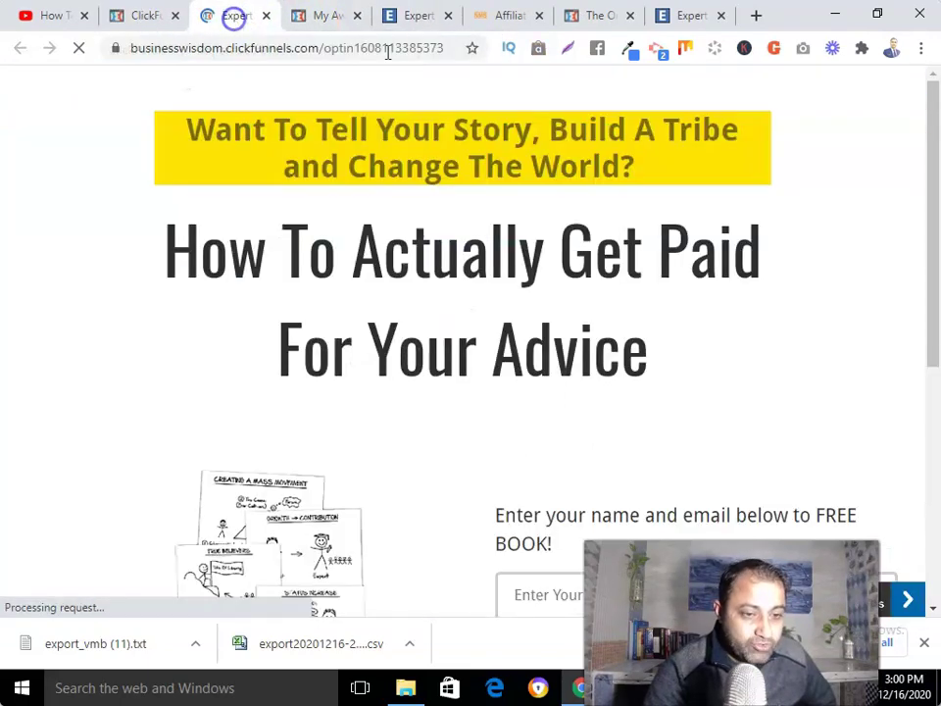
Test the live optin page's reservation button with the prefilled name and email, and close the Expert Secrets page it opens
scroll(347, 276, "down", 4)
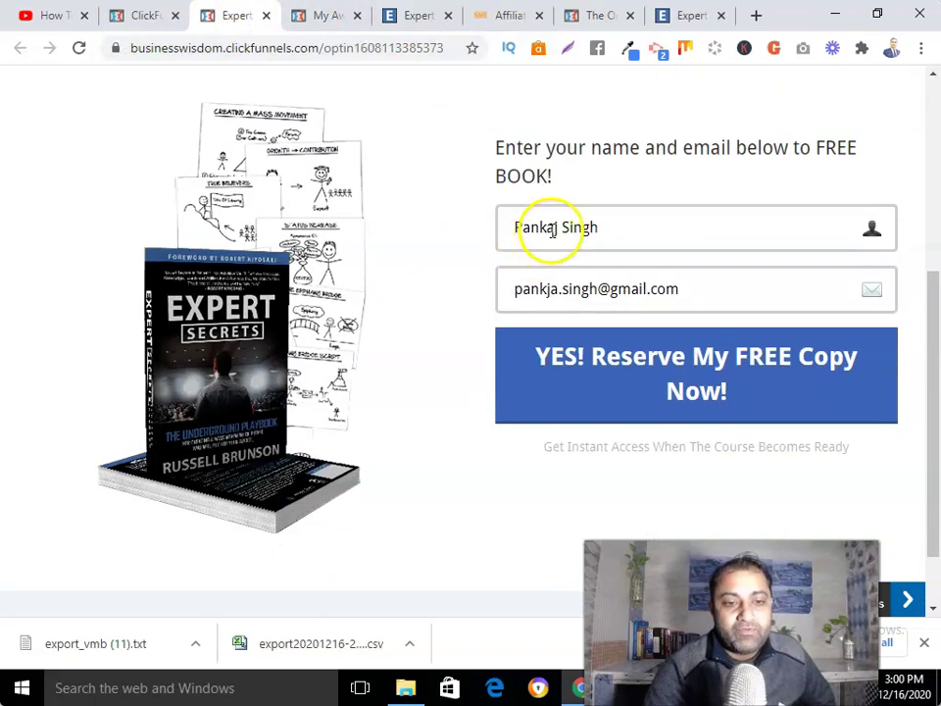
left_click(550, 229)
left_click(469, 289)
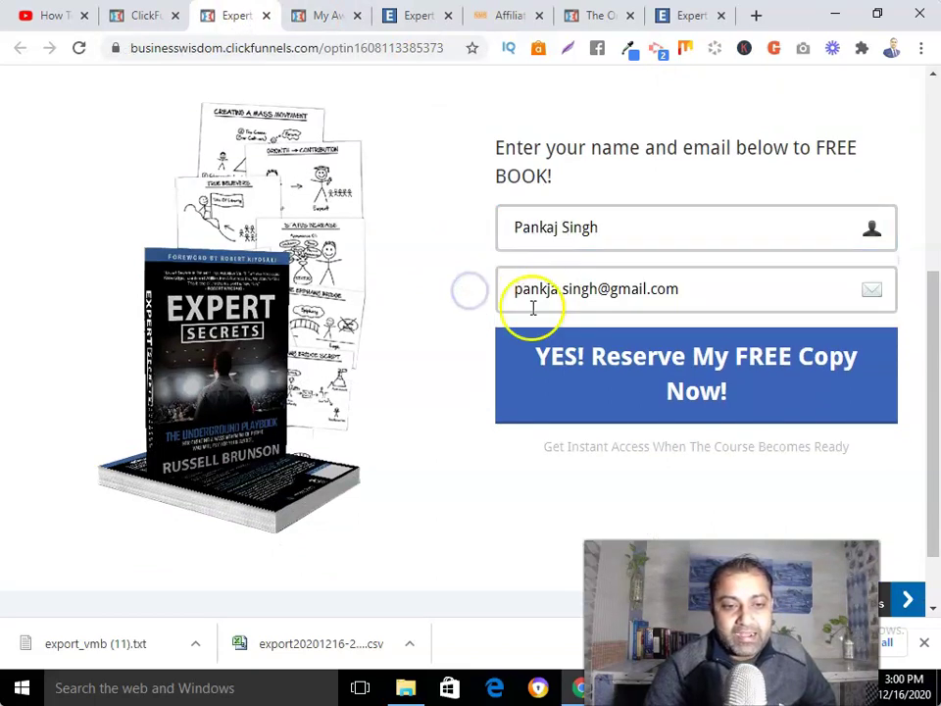
left_click(712, 391)
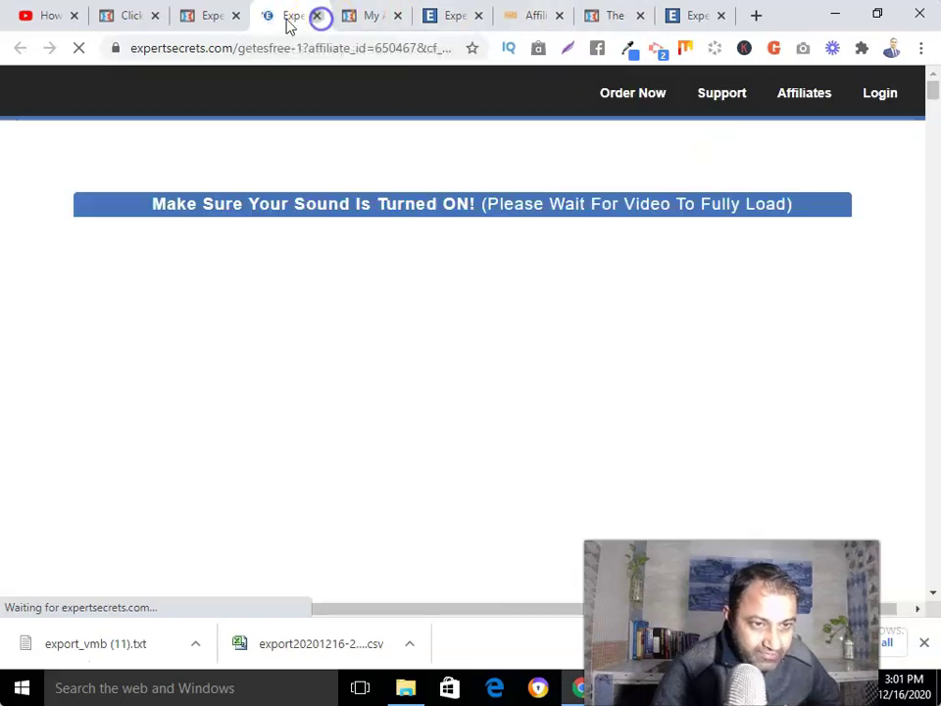
key("ctrl+w")
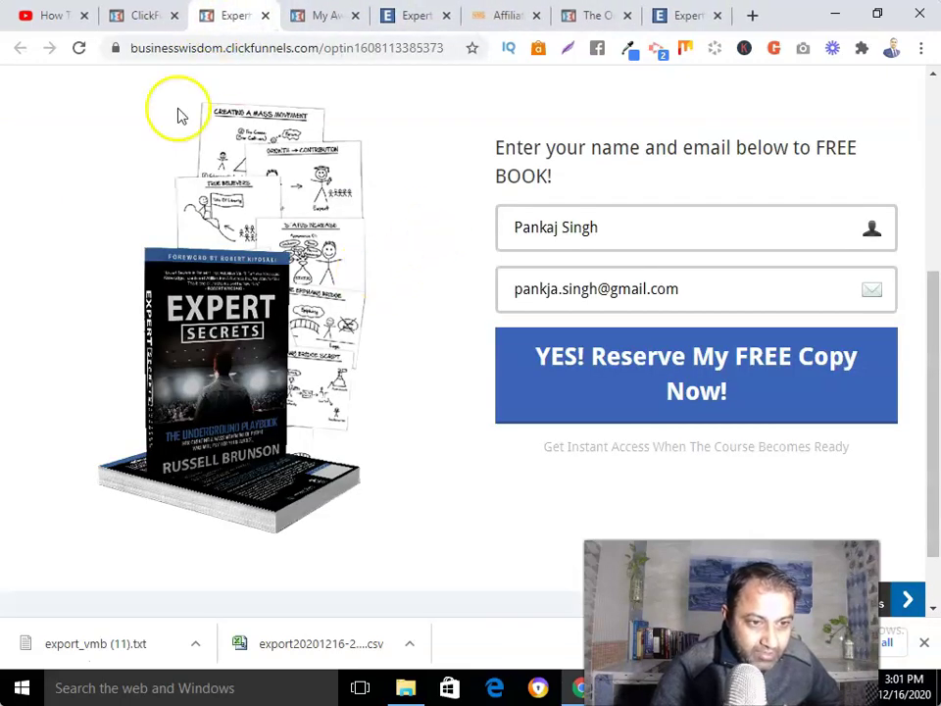
Set the optin page's "YES! Reserve My FREE Copy Now!" button action to Submit Order / Submit Form and save the page
left_click(149, 19)
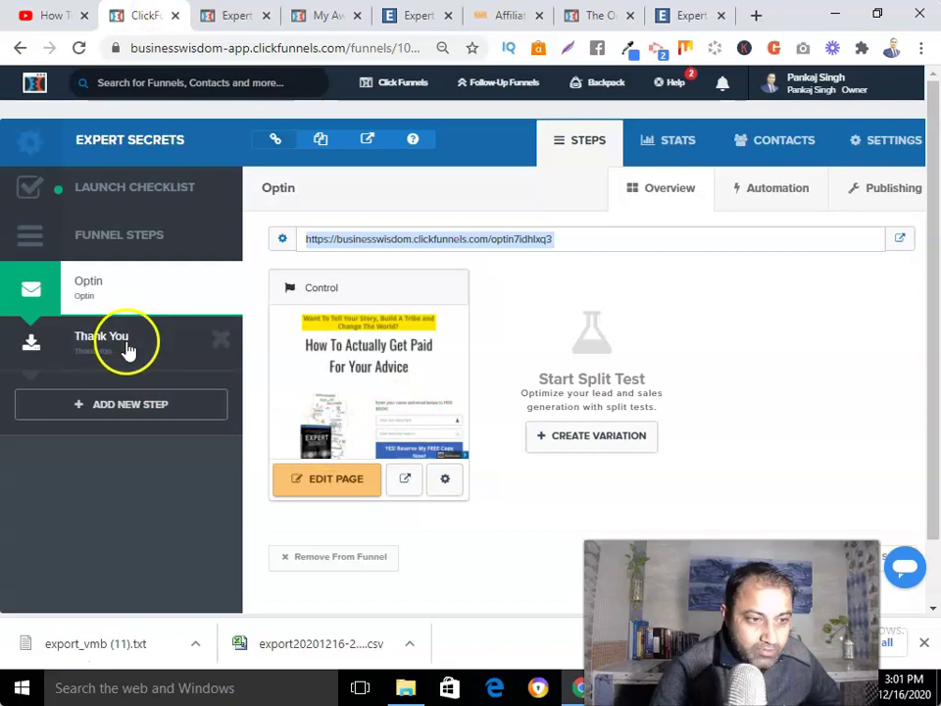
left_click(358, 480)
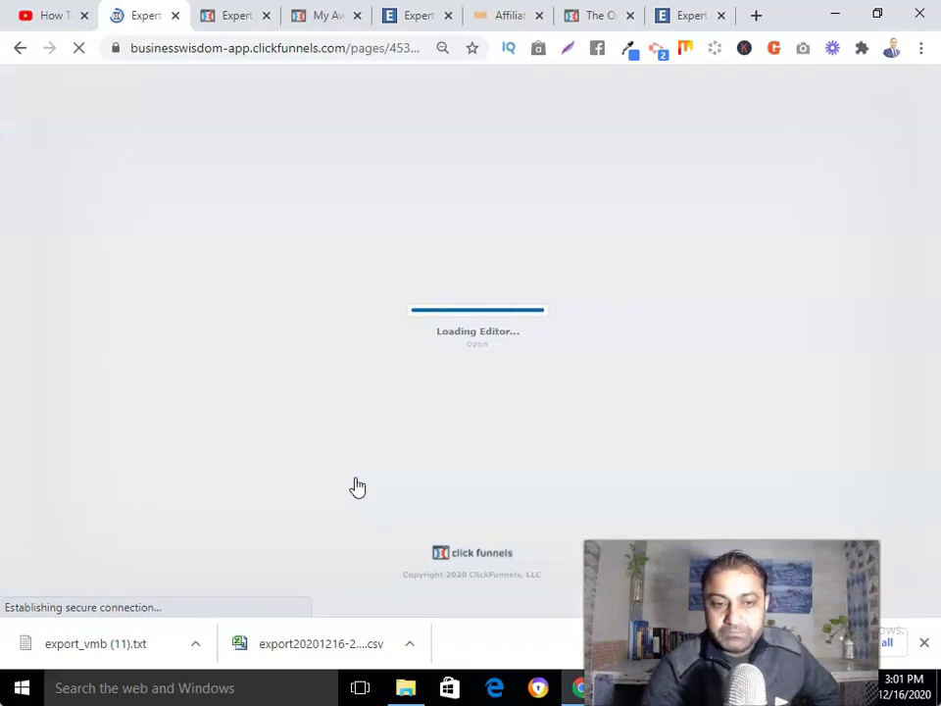
scroll(720, 407, "down", 5)
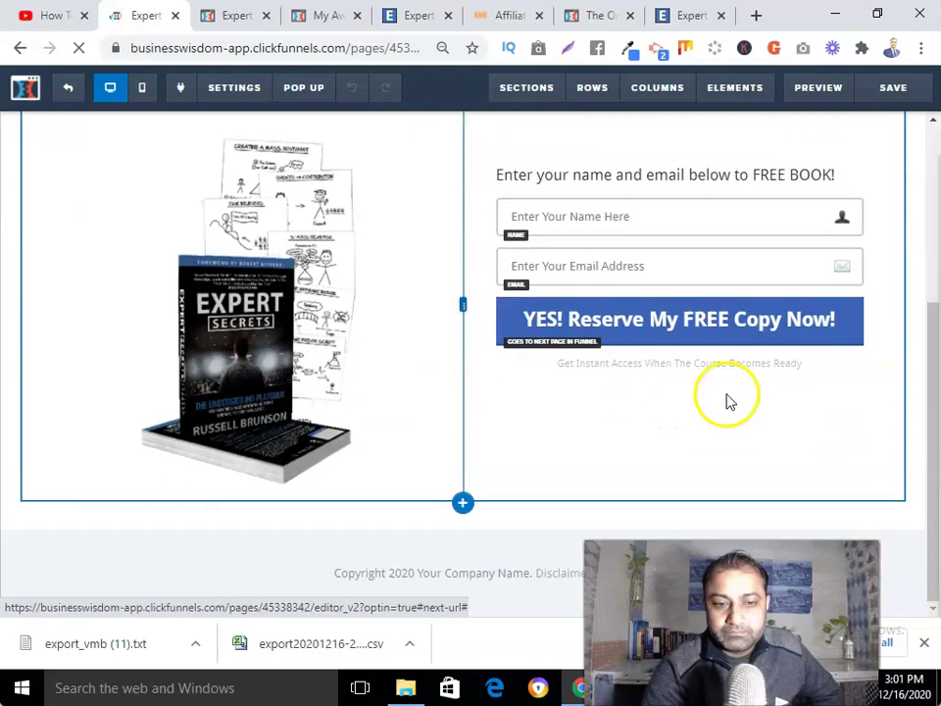
left_click(796, 288)
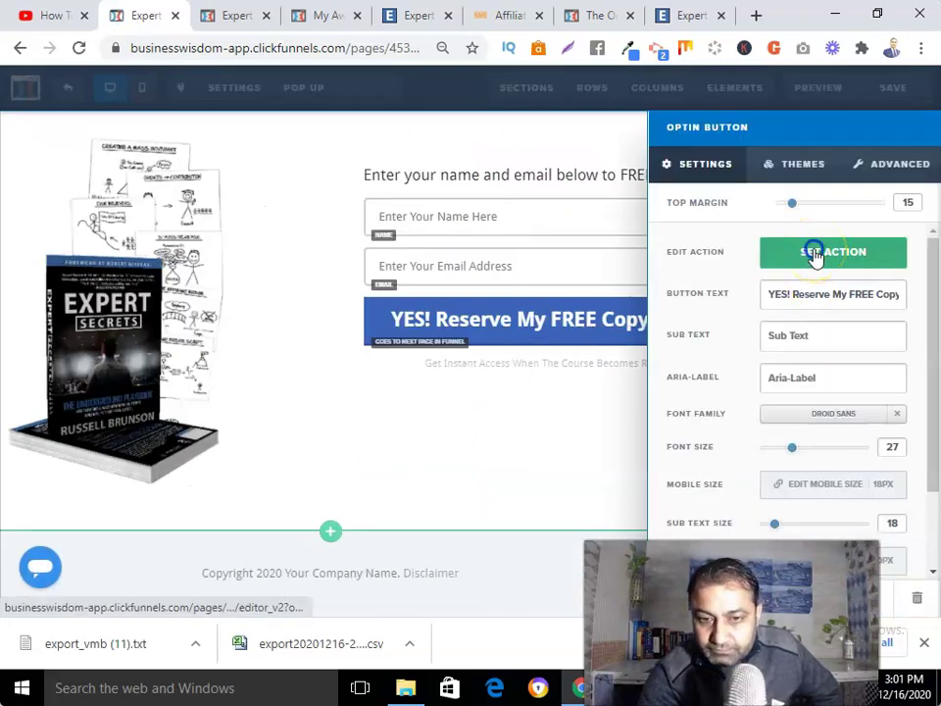
left_click(814, 255)
left_click(750, 169)
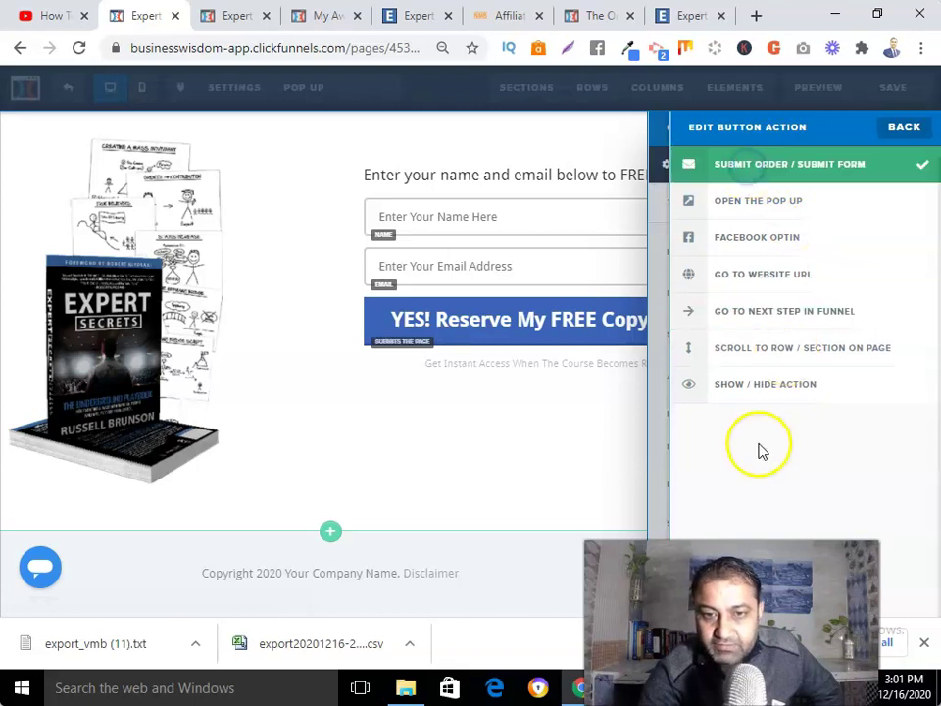
left_click(546, 439)
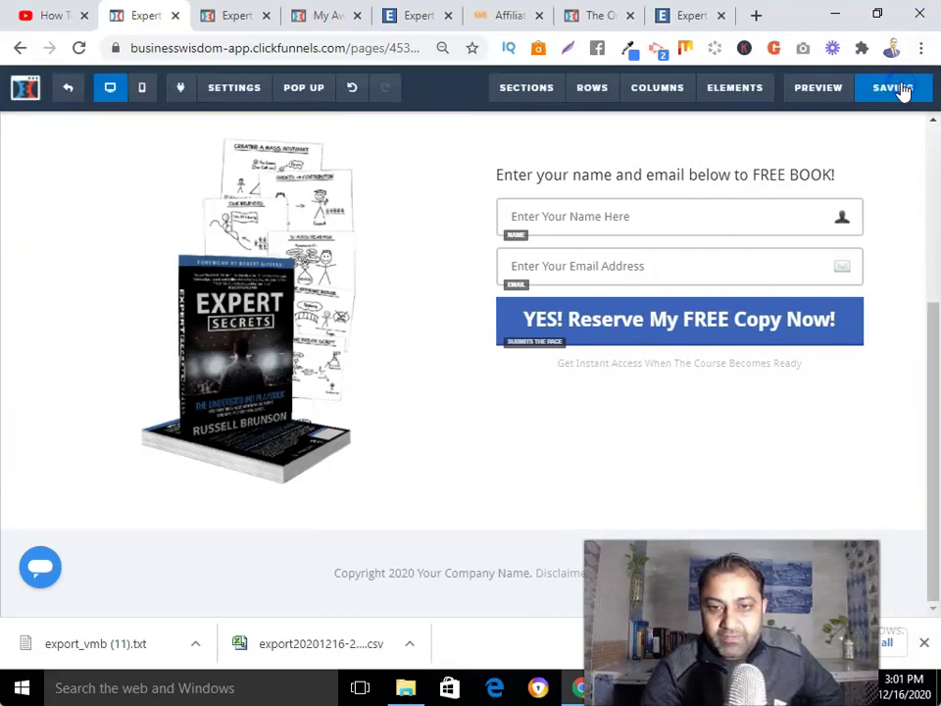
left_click(903, 89)
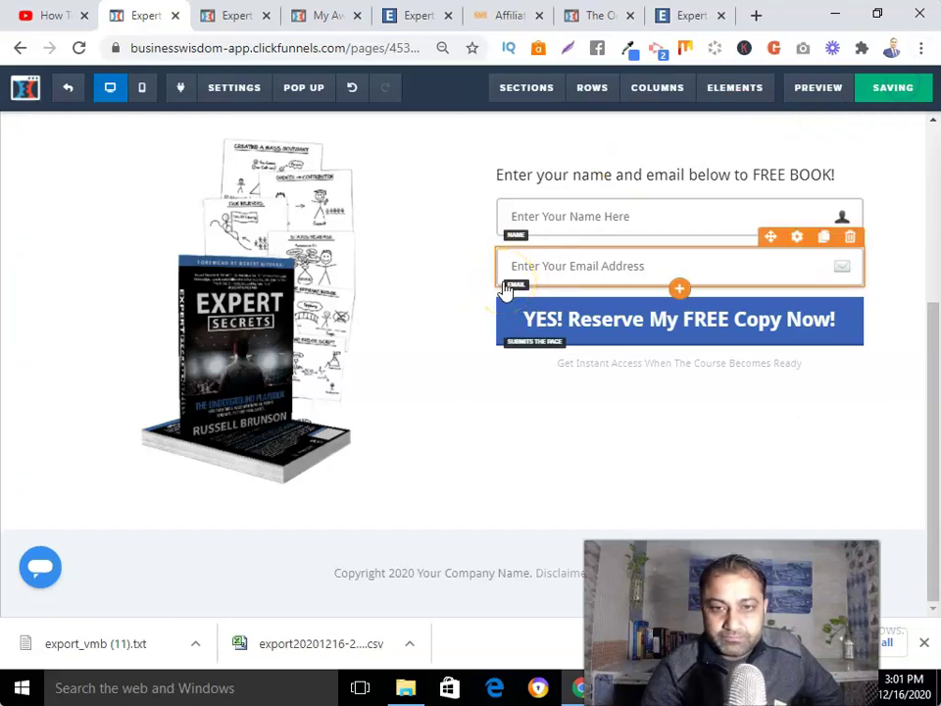
Exit the editor, reopen the live optin page from its funnel URL and submit the prefilled name and email form
left_click(68, 89)
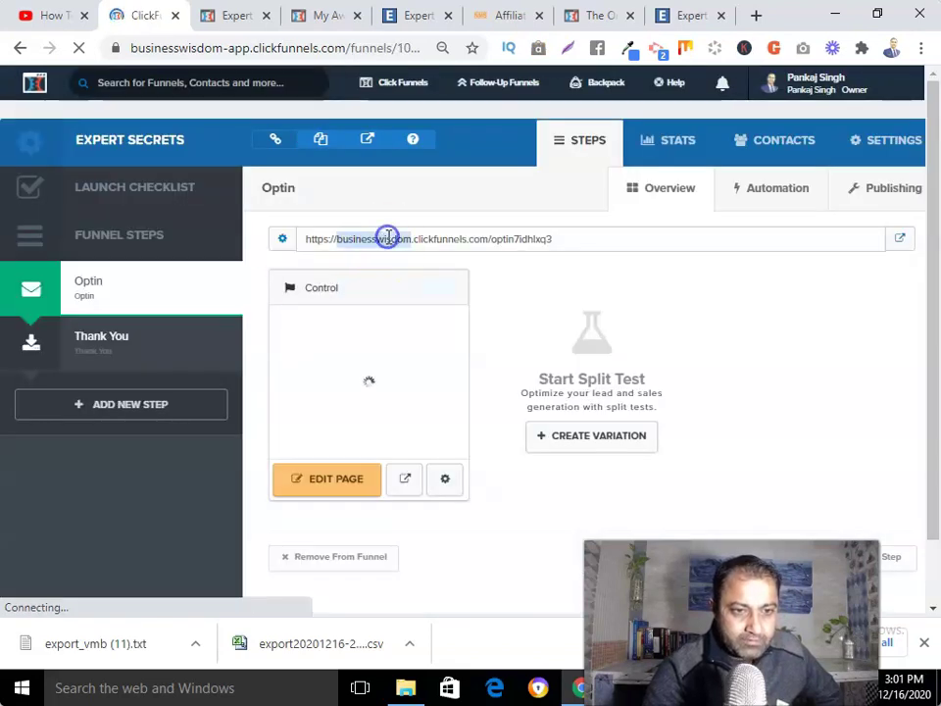
triple_click(387, 238)
right_click(388, 238)
left_click(438, 273)
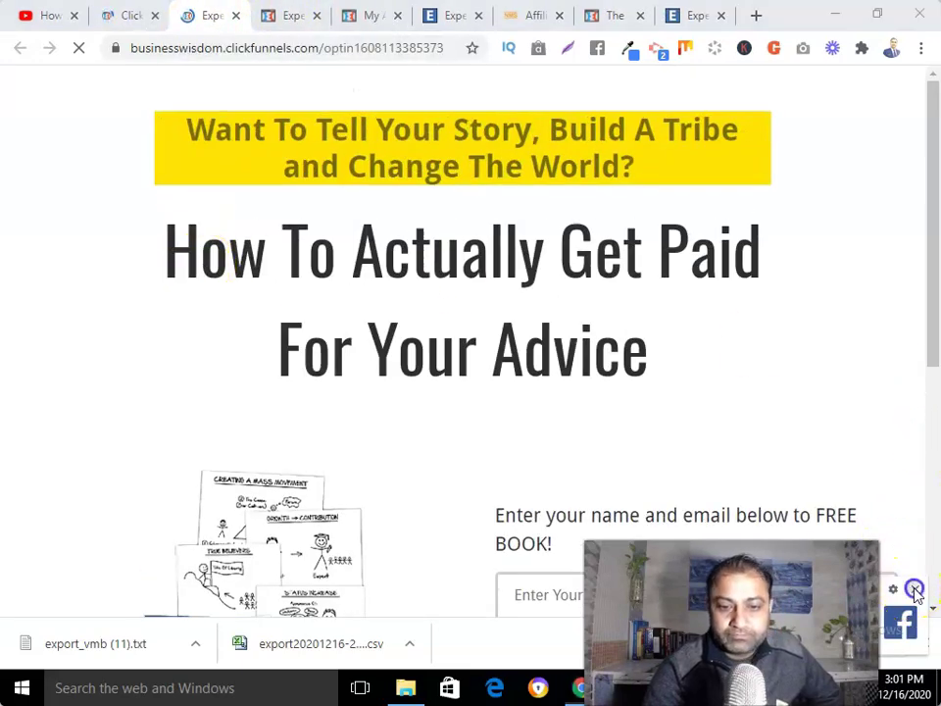
scroll(612, 317, "down", 4)
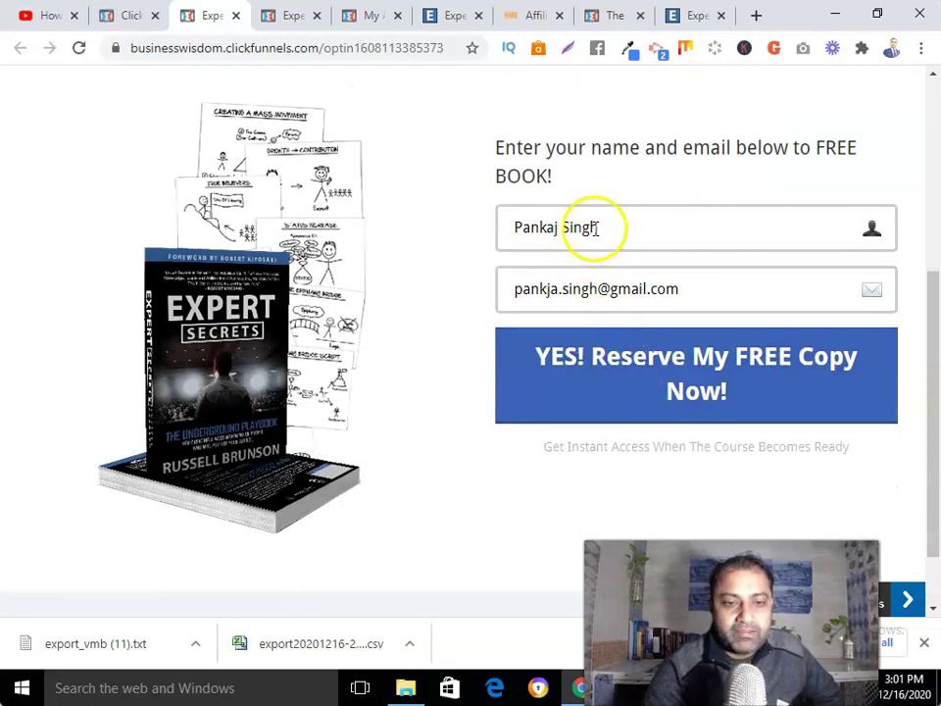
left_click(664, 385)
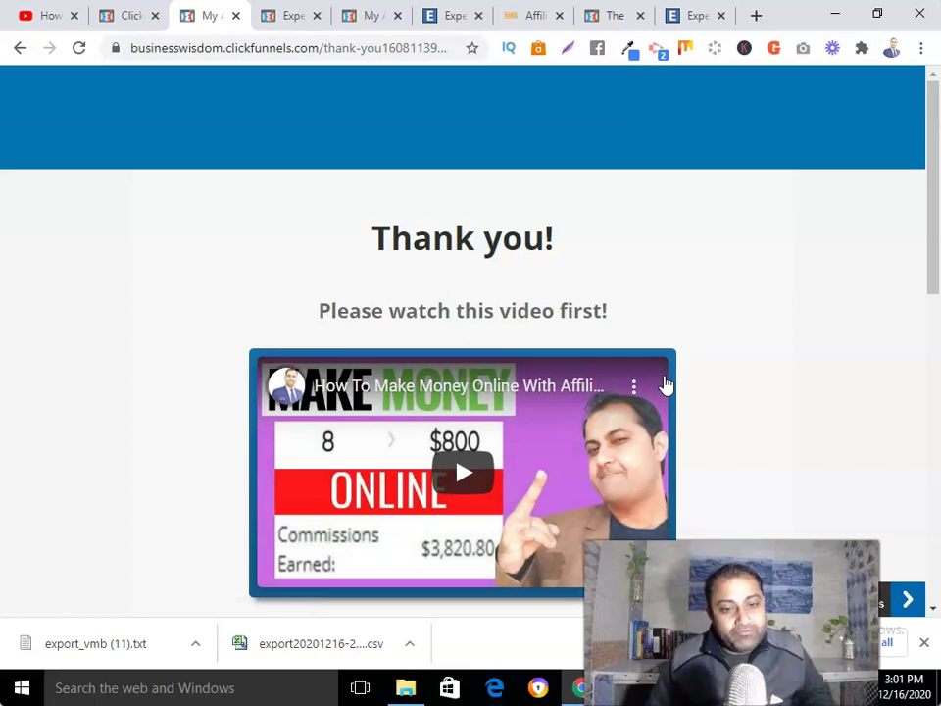
Test the affiliate link on the live thank-you page's reservation button, and return to the thank-you page to view the bonuses
scroll(665, 386, "down", 3)
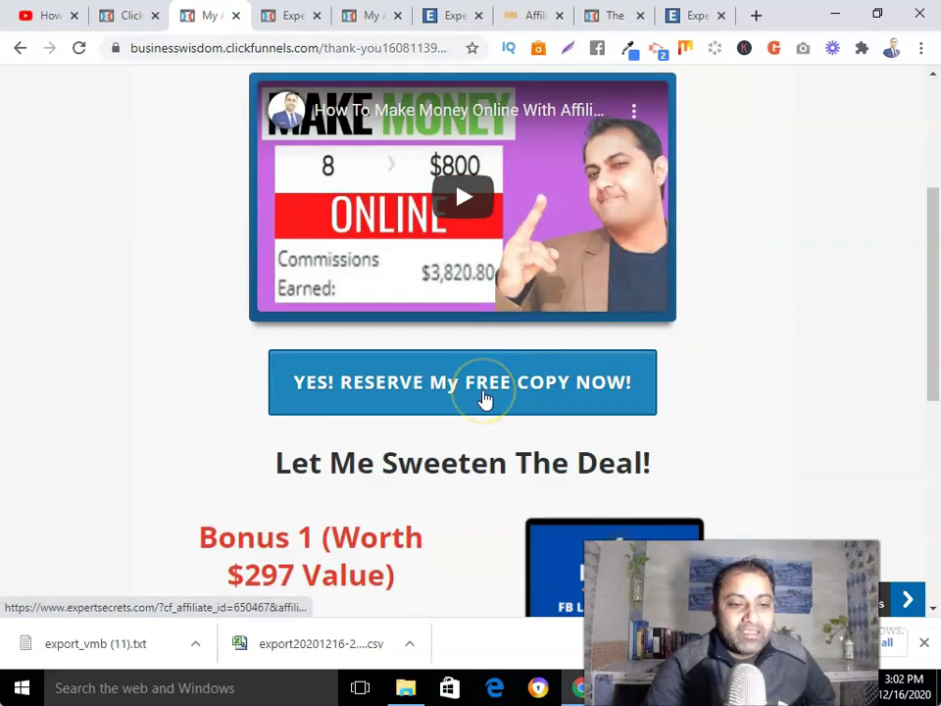
left_click(483, 398)
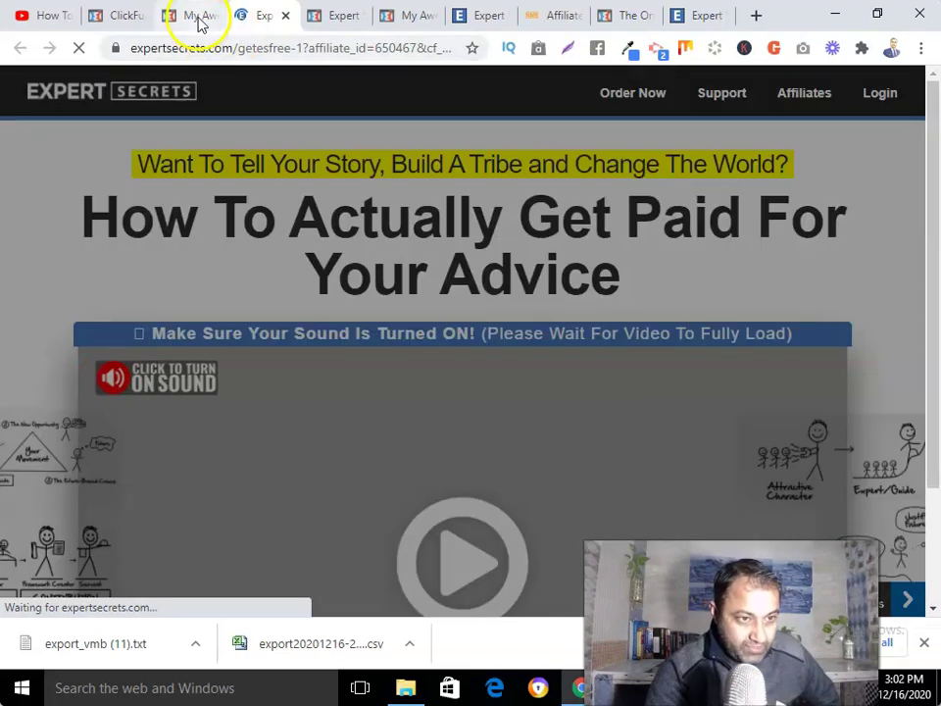
left_click(200, 20)
scroll(431, 438, "down", 5)
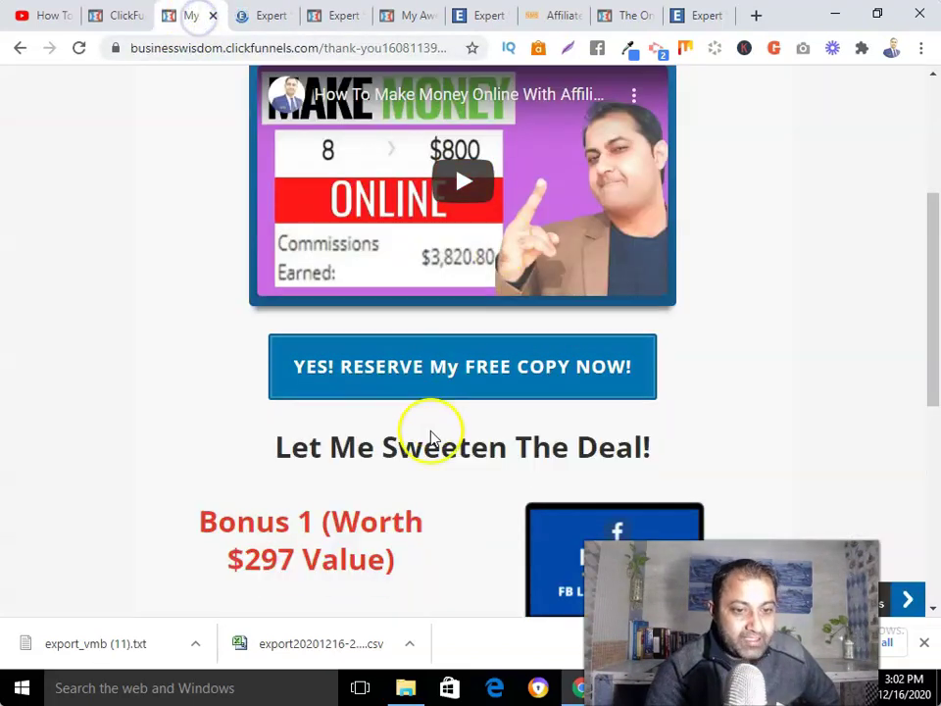